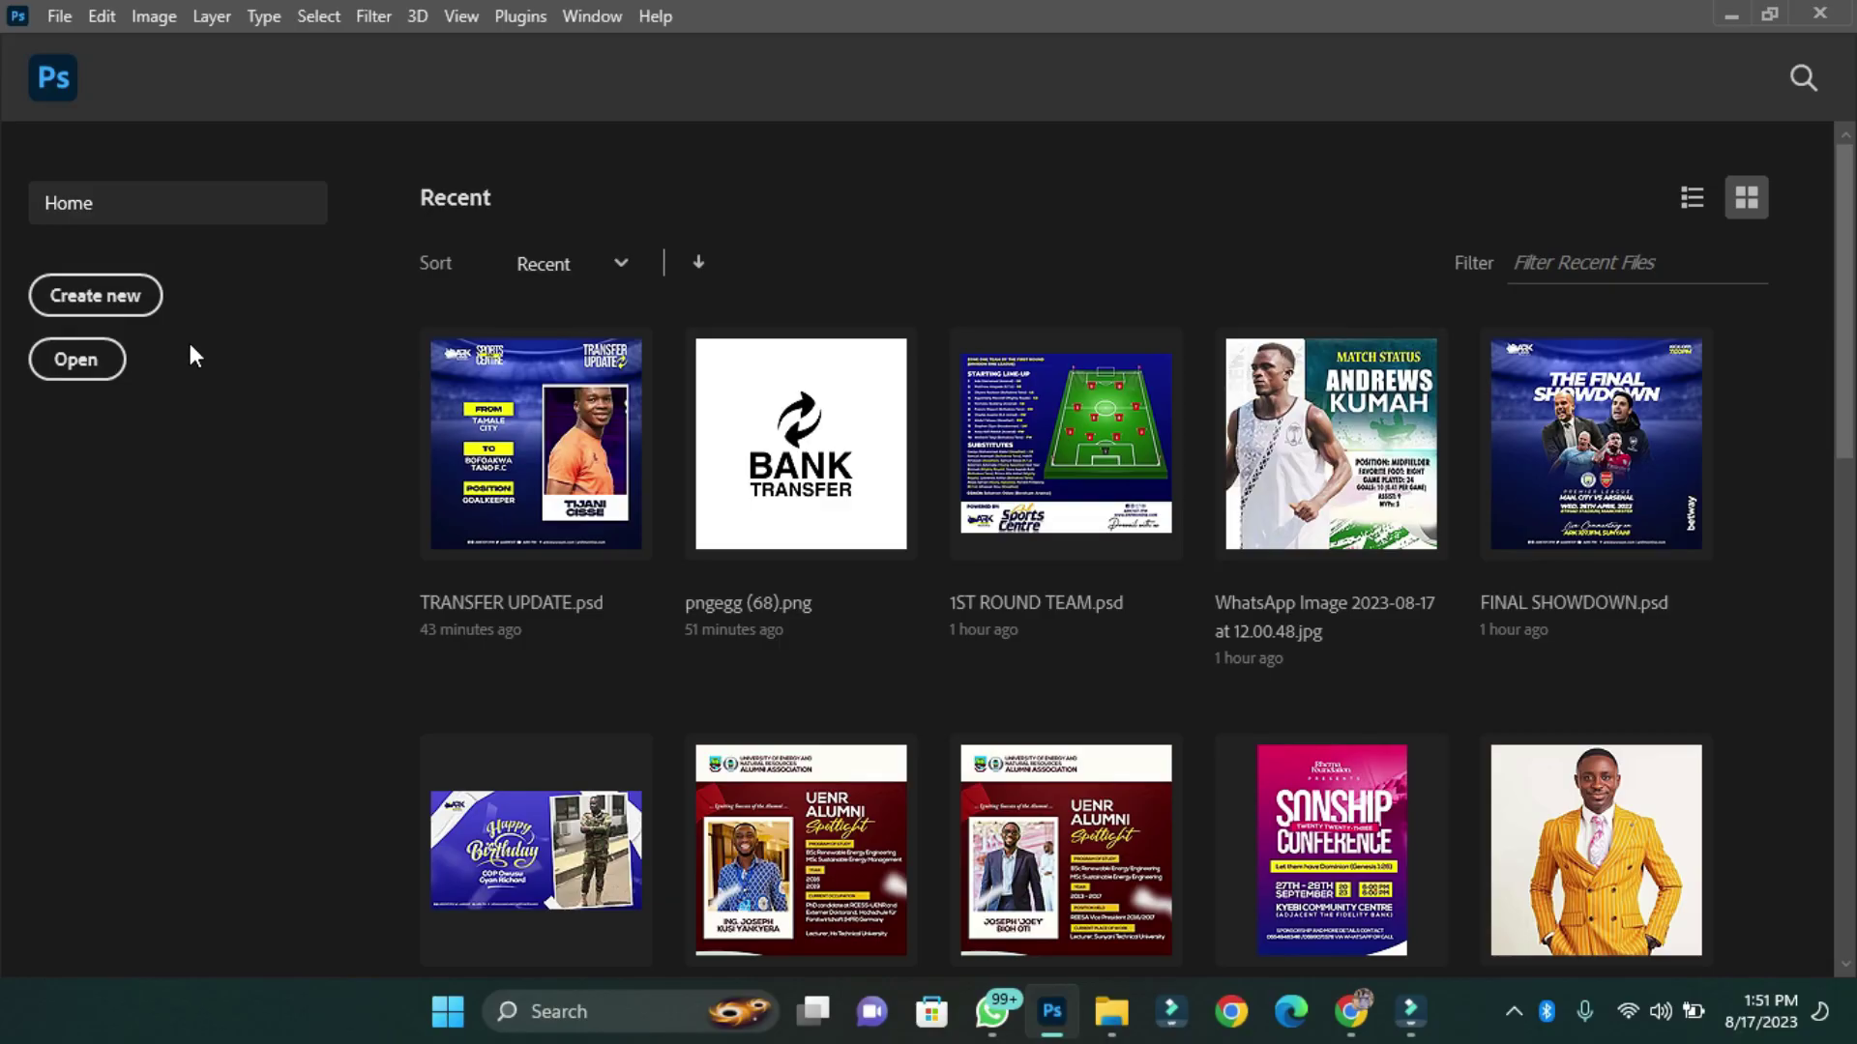
Create Untitled-1 as a 1240 × 1748 px portrait document at 1000 ppi with a white background.
click(125, 307)
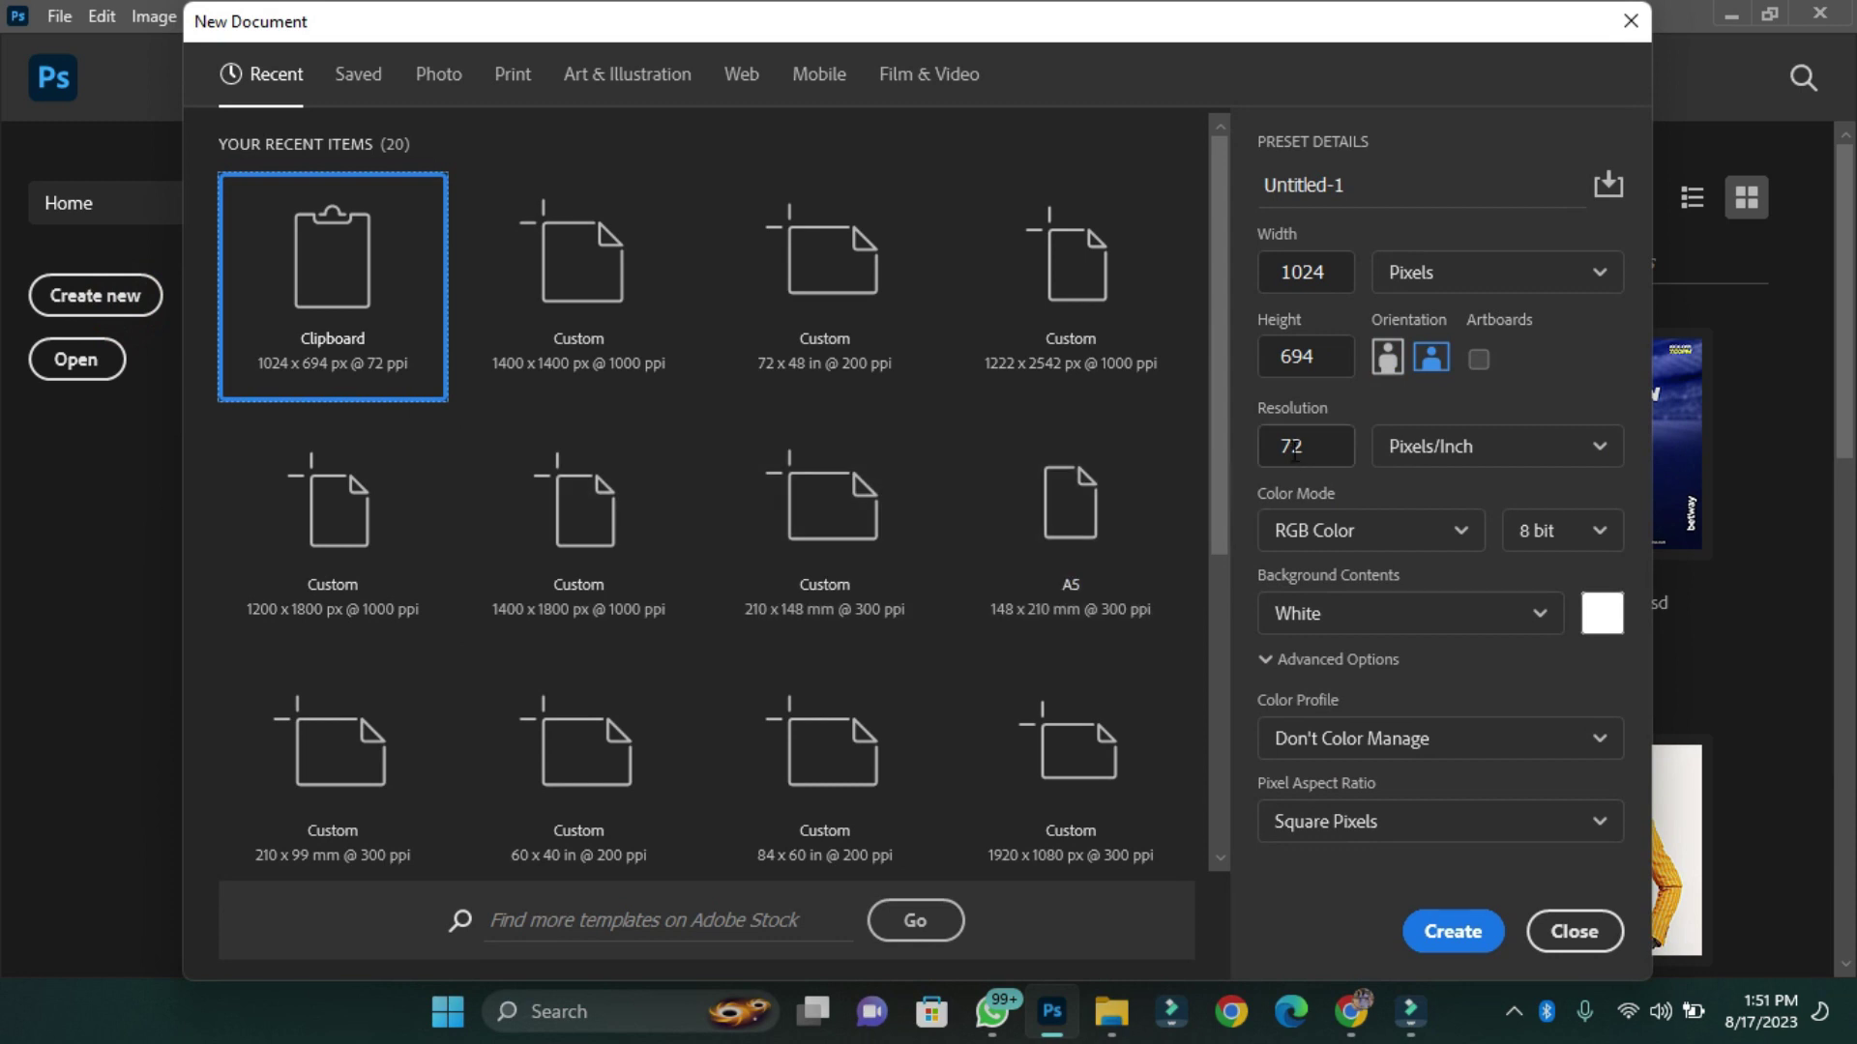
drag(1337, 272, 1249, 278)
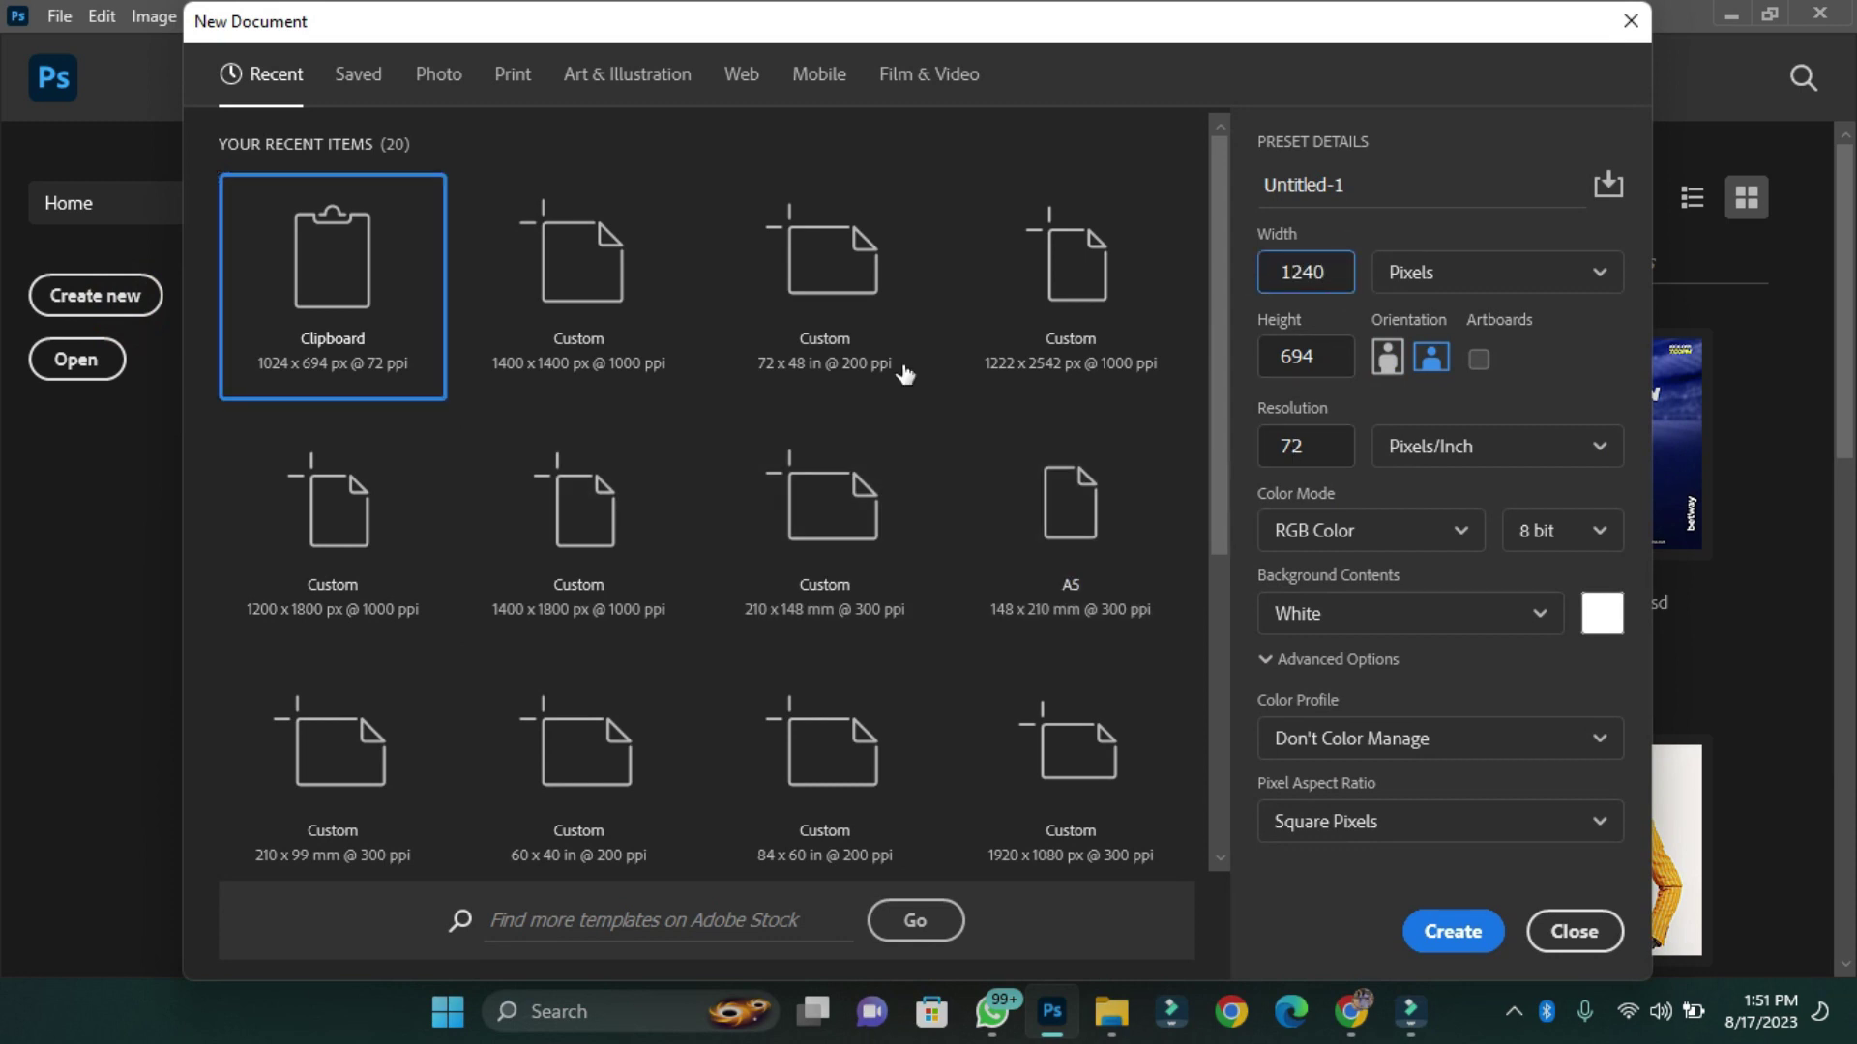
key(Tab)
text(1)
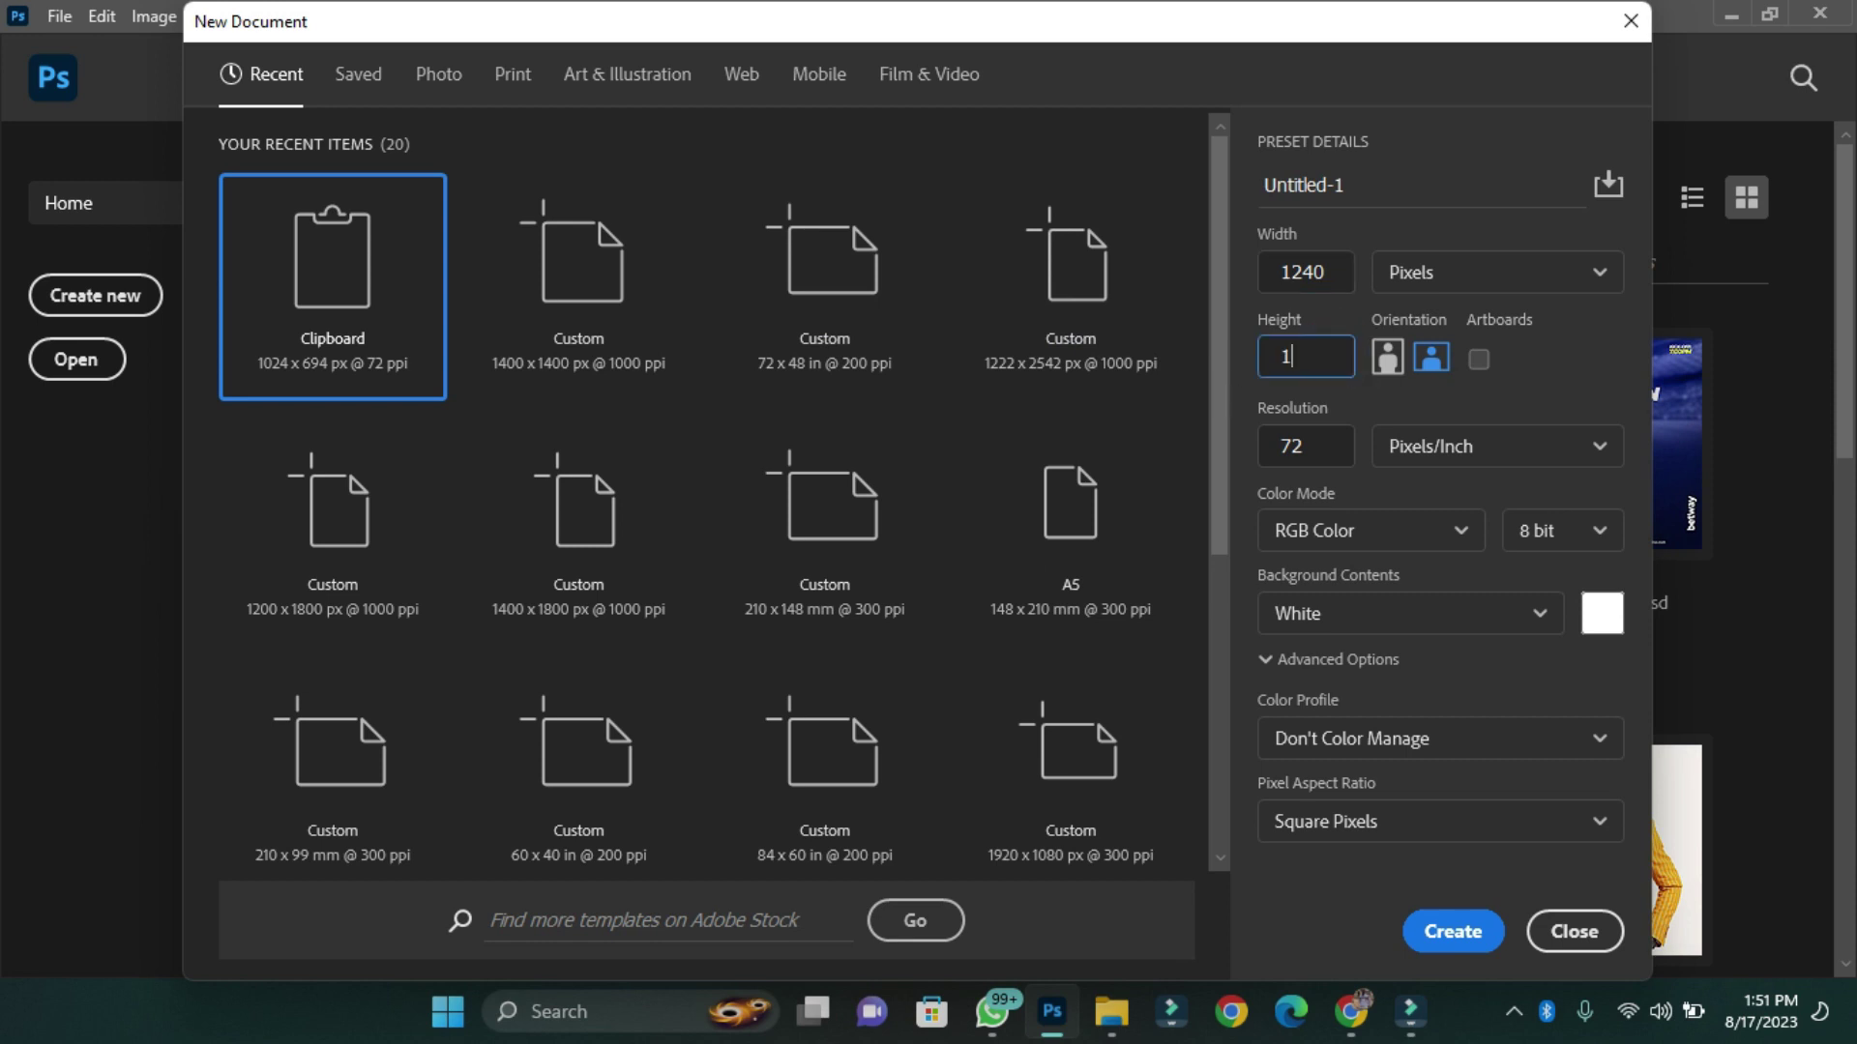
text(748)
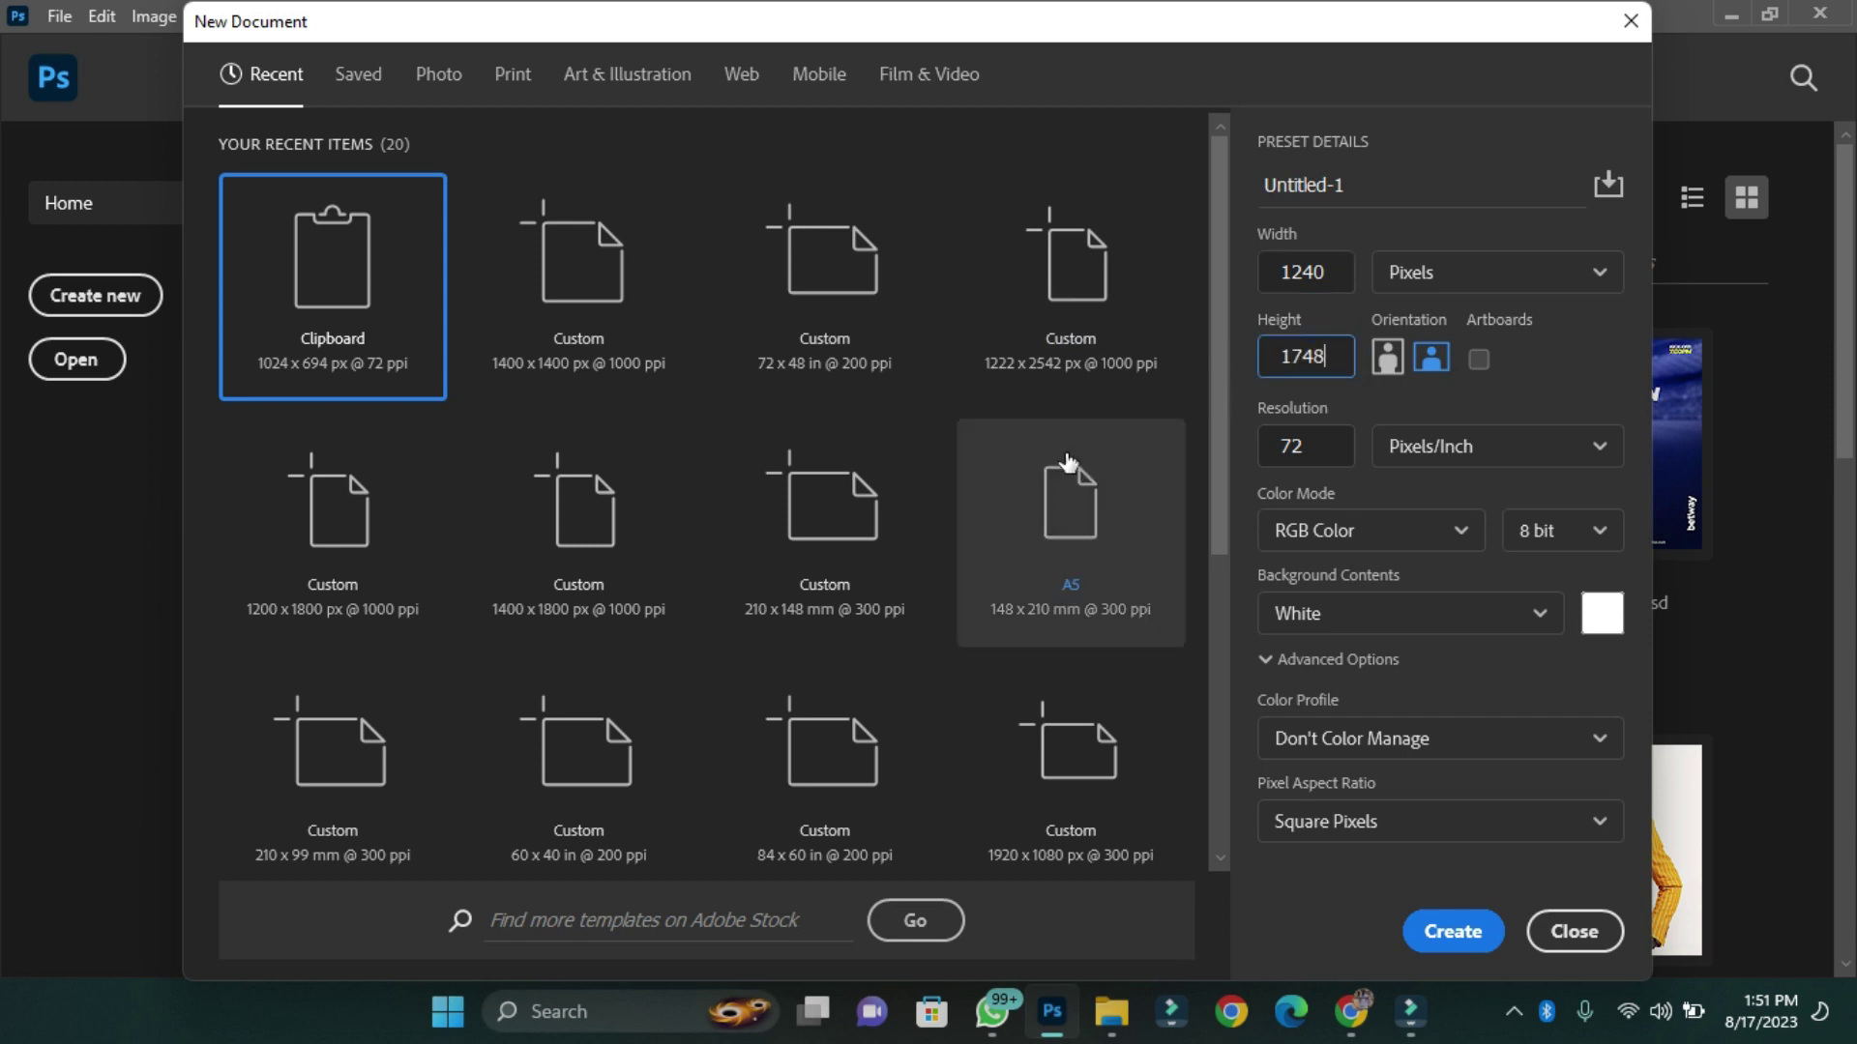
click(1318, 442)
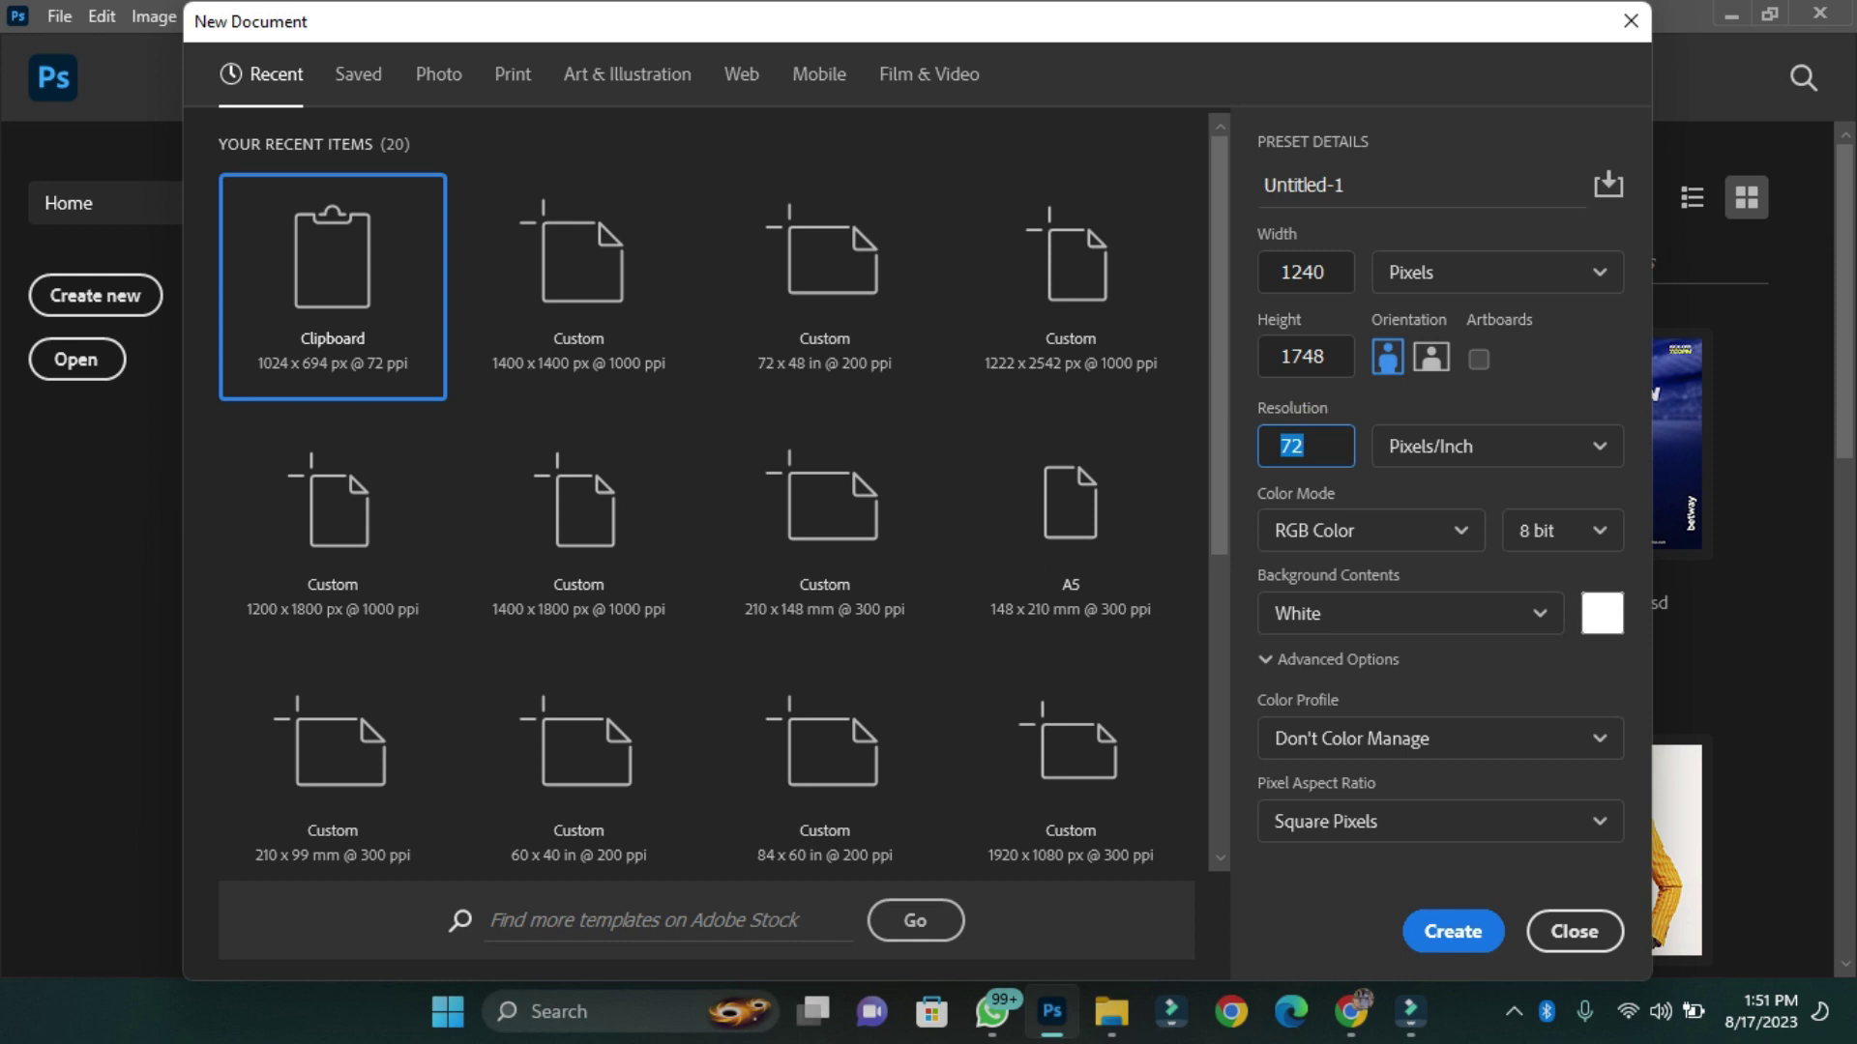
click(1492, 931)
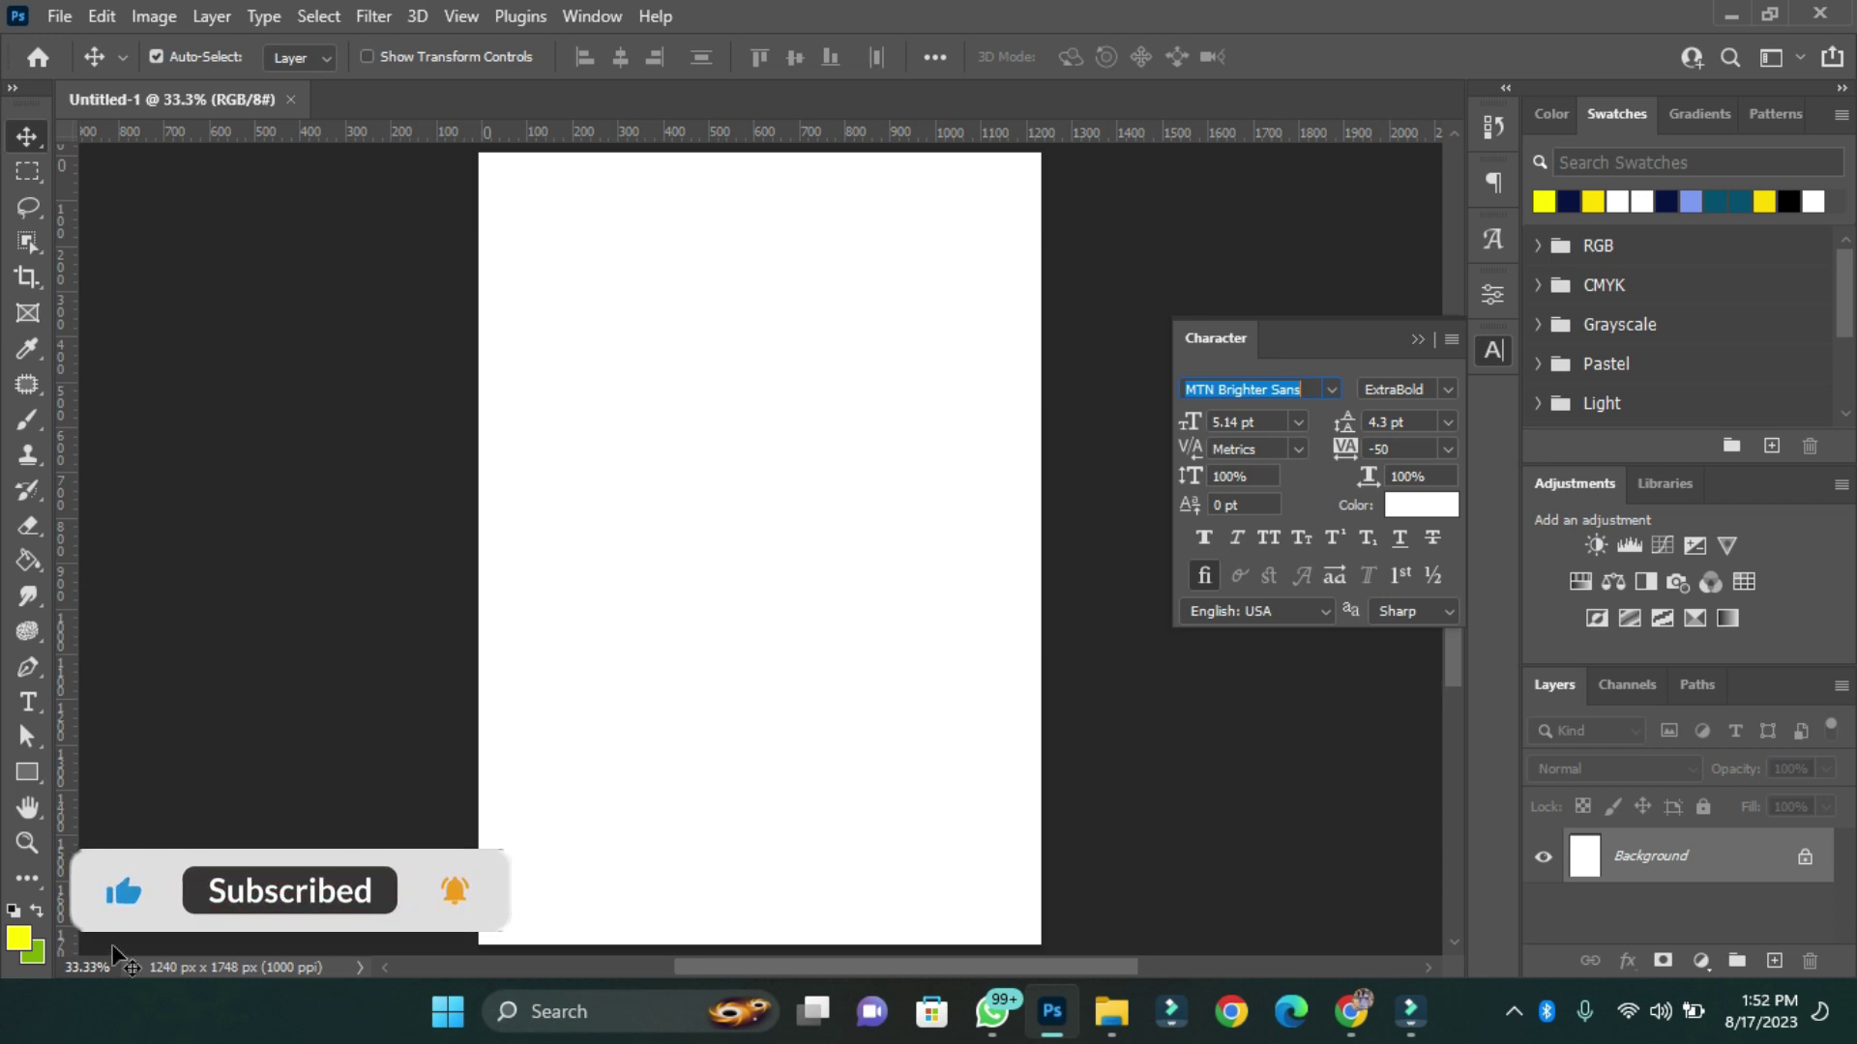
Set the foreground colour to a deep crimson.
click(28, 940)
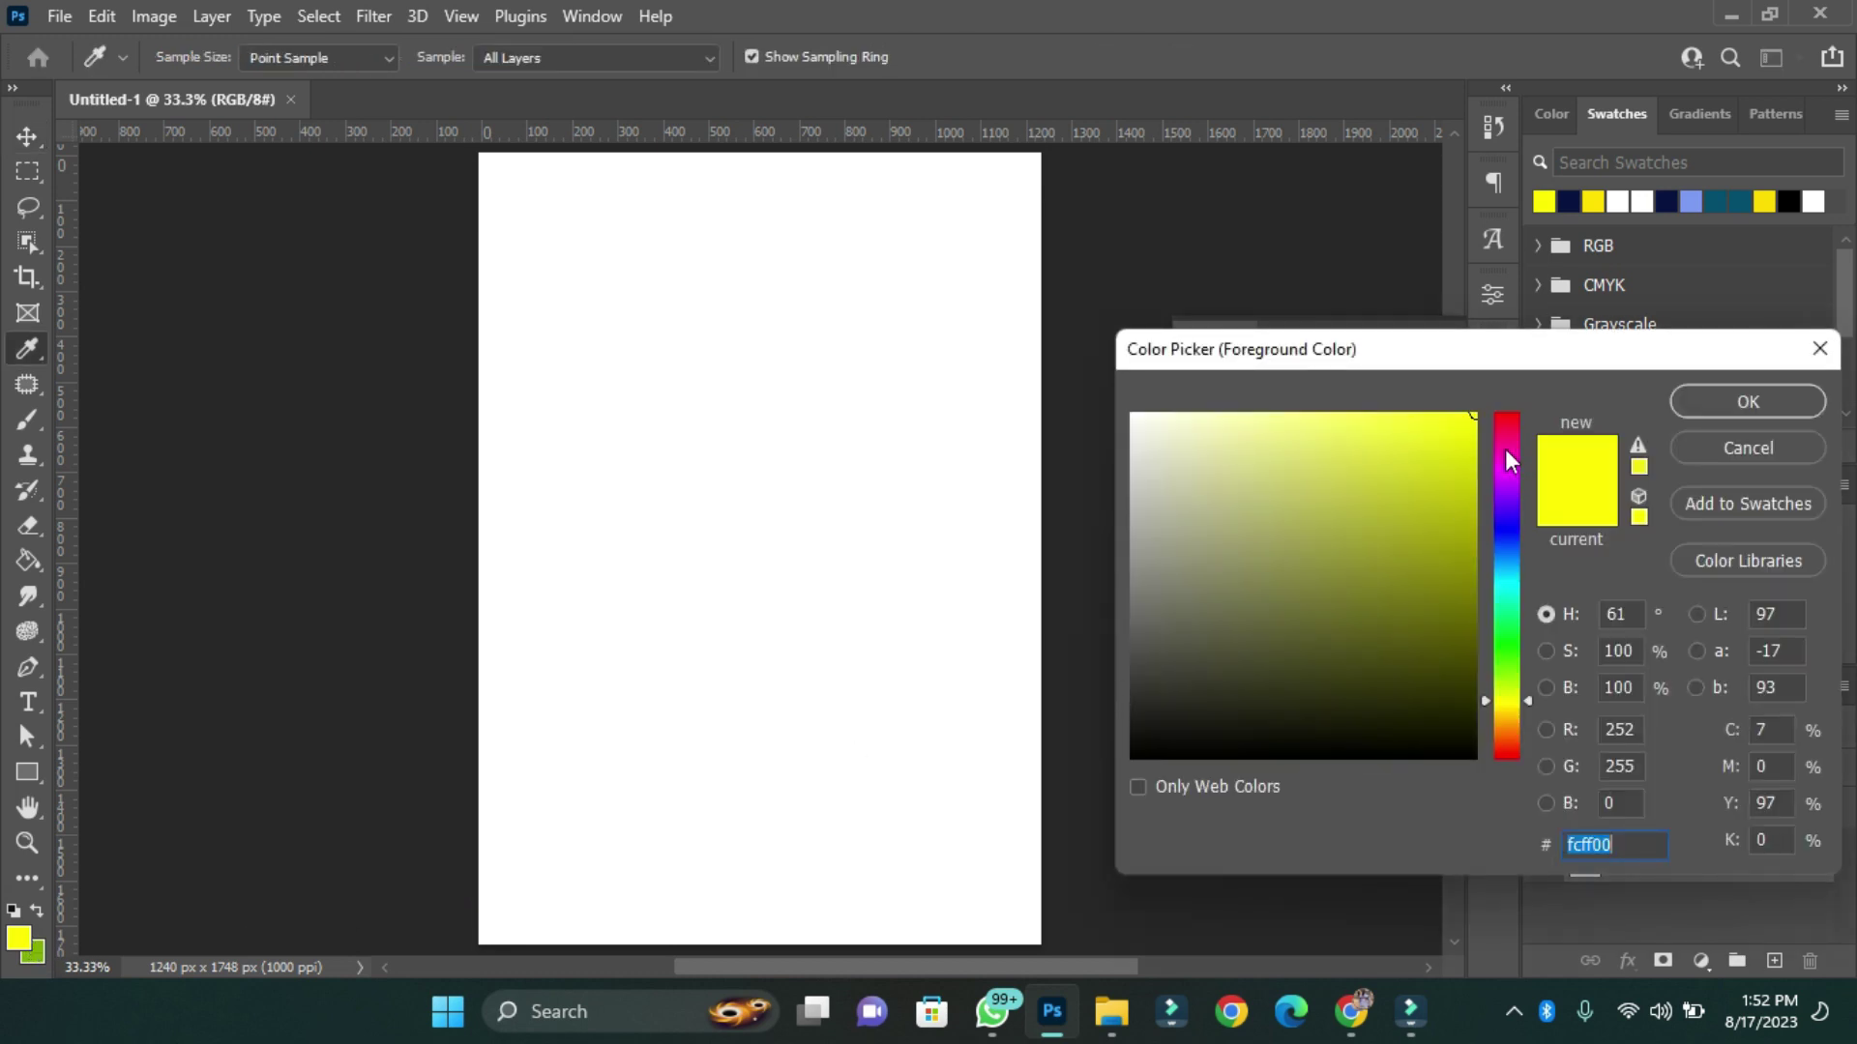
click(1507, 444)
click(1473, 445)
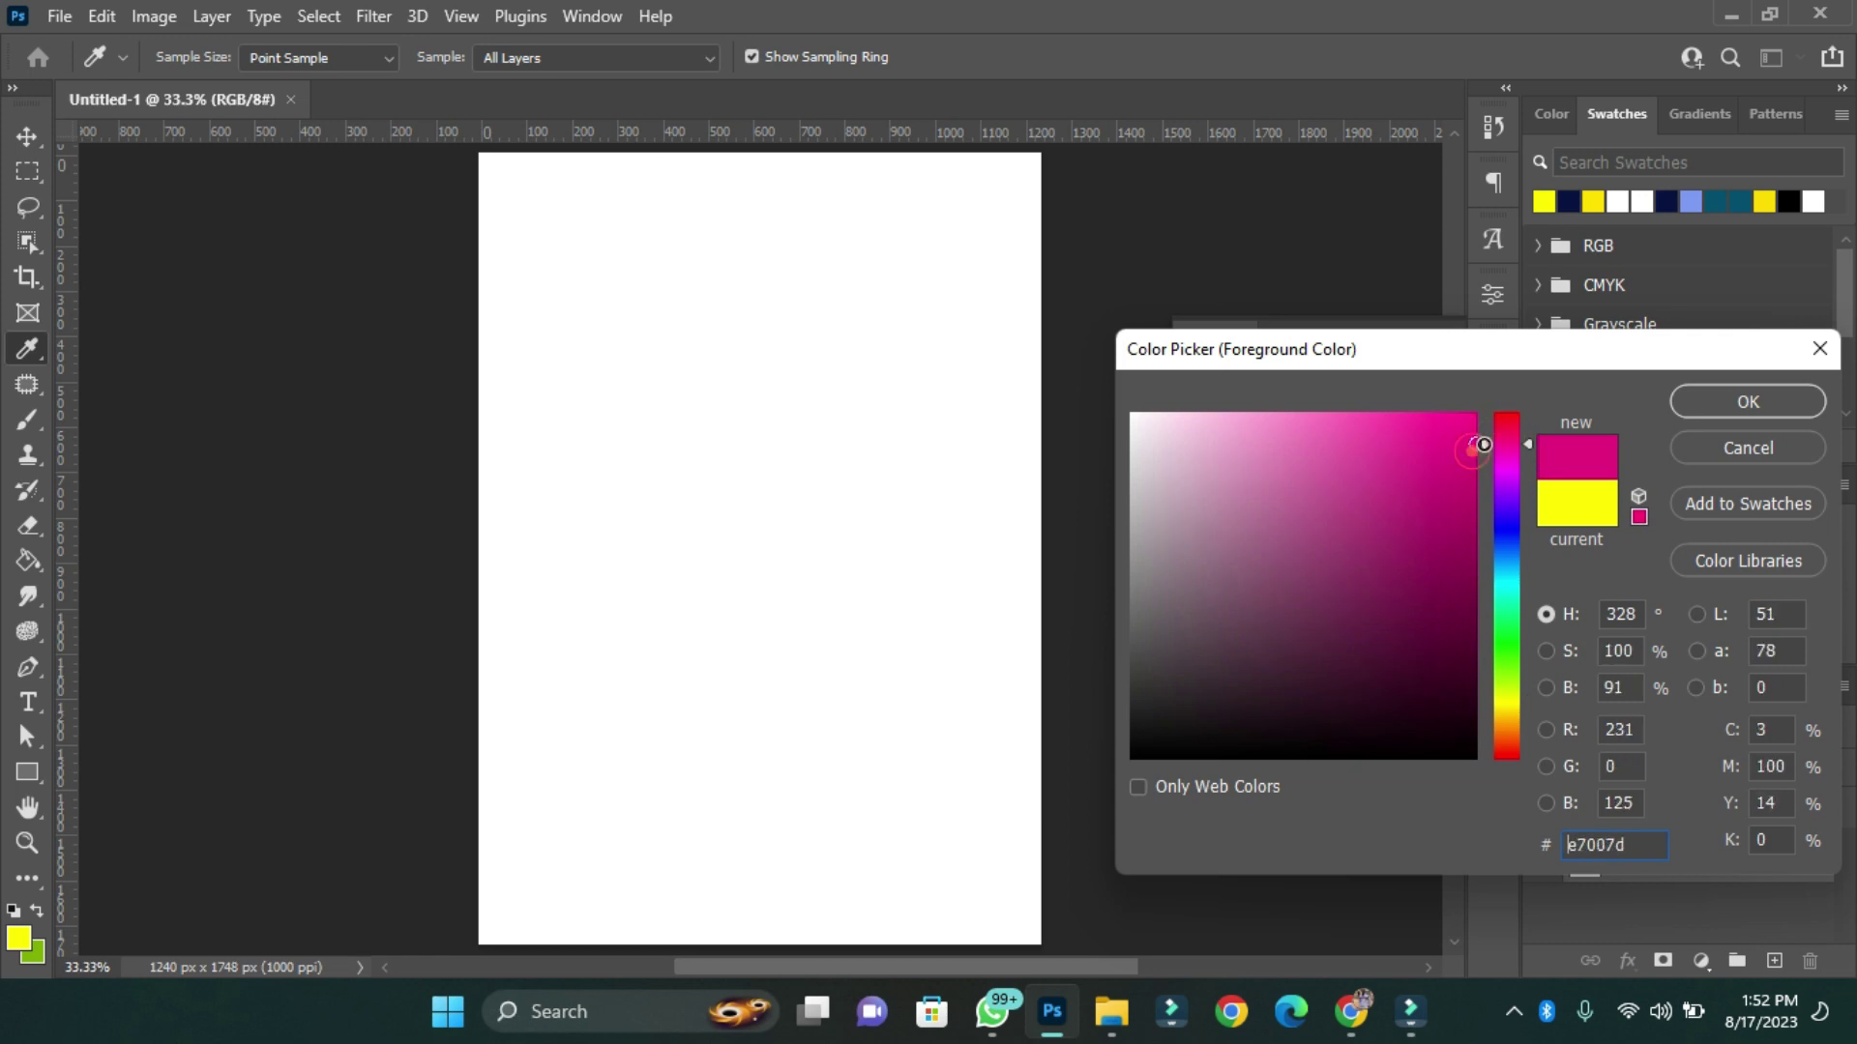
click(1500, 433)
click(1458, 443)
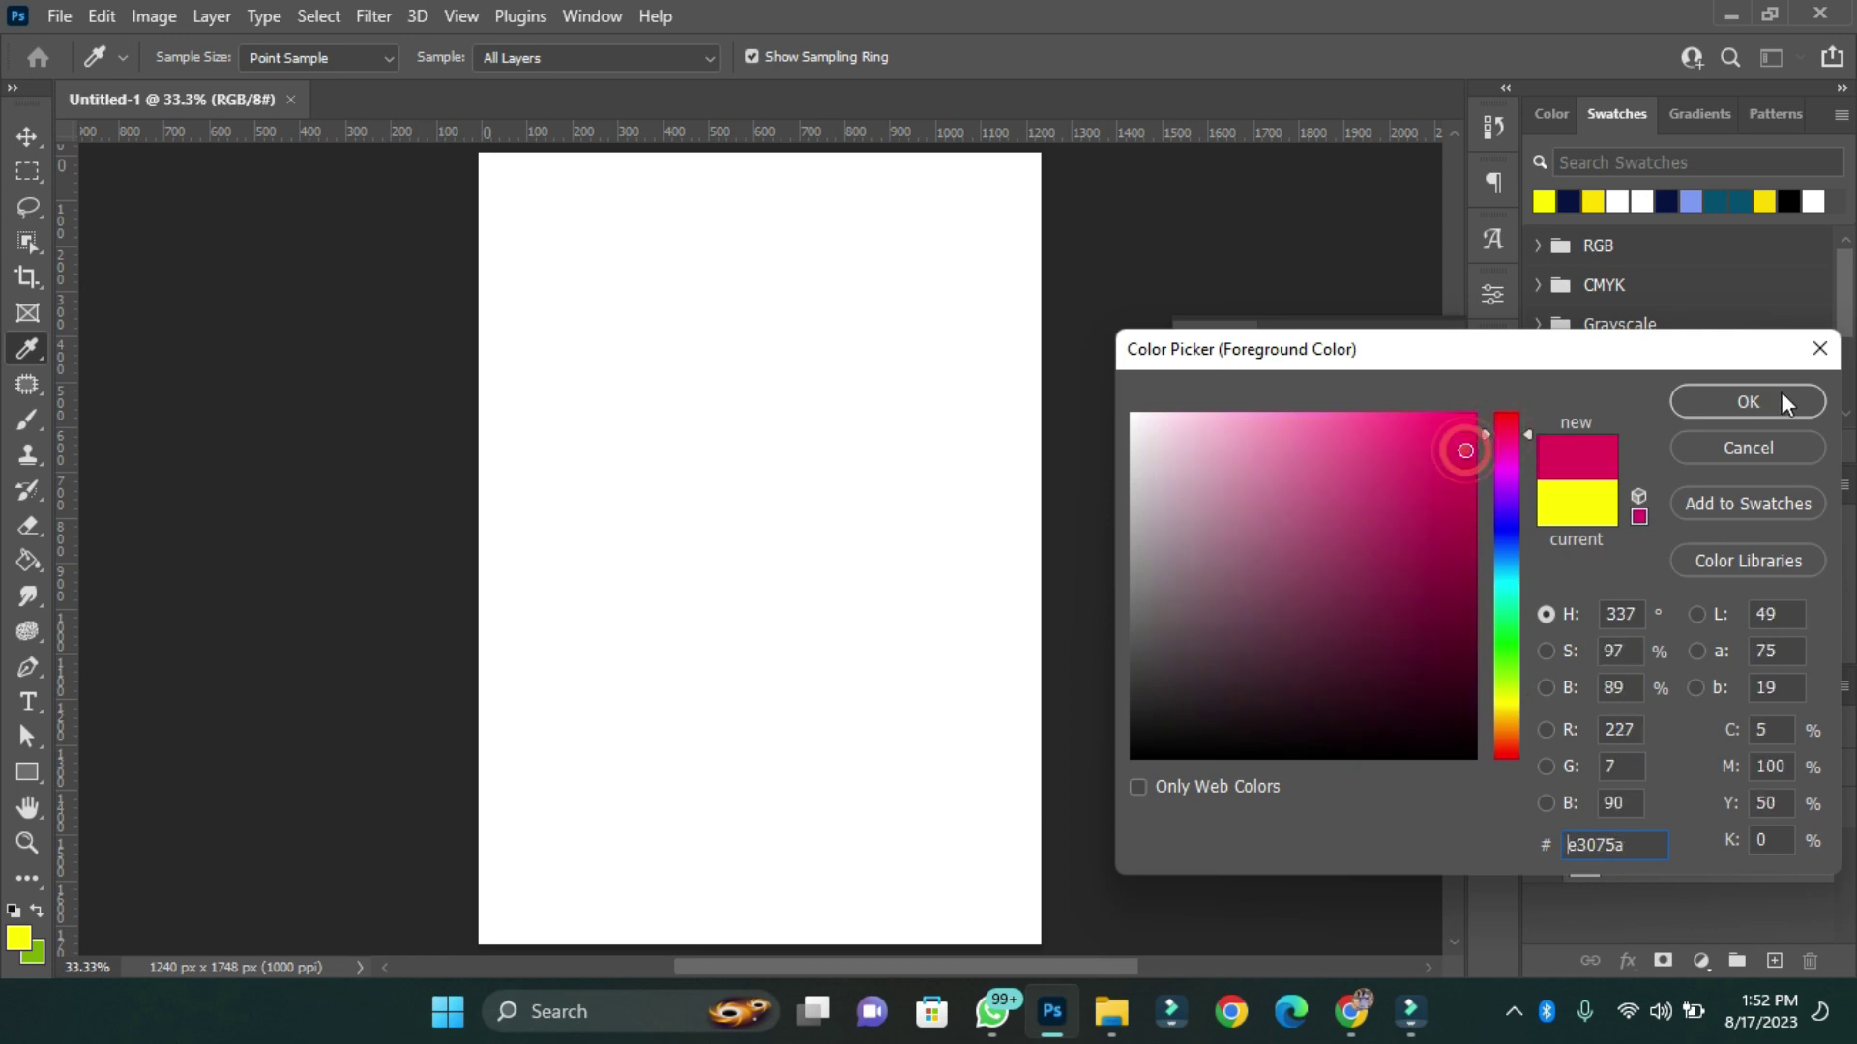
click(1779, 392)
Set the background colour to dark purple (#28014f).
click(33, 955)
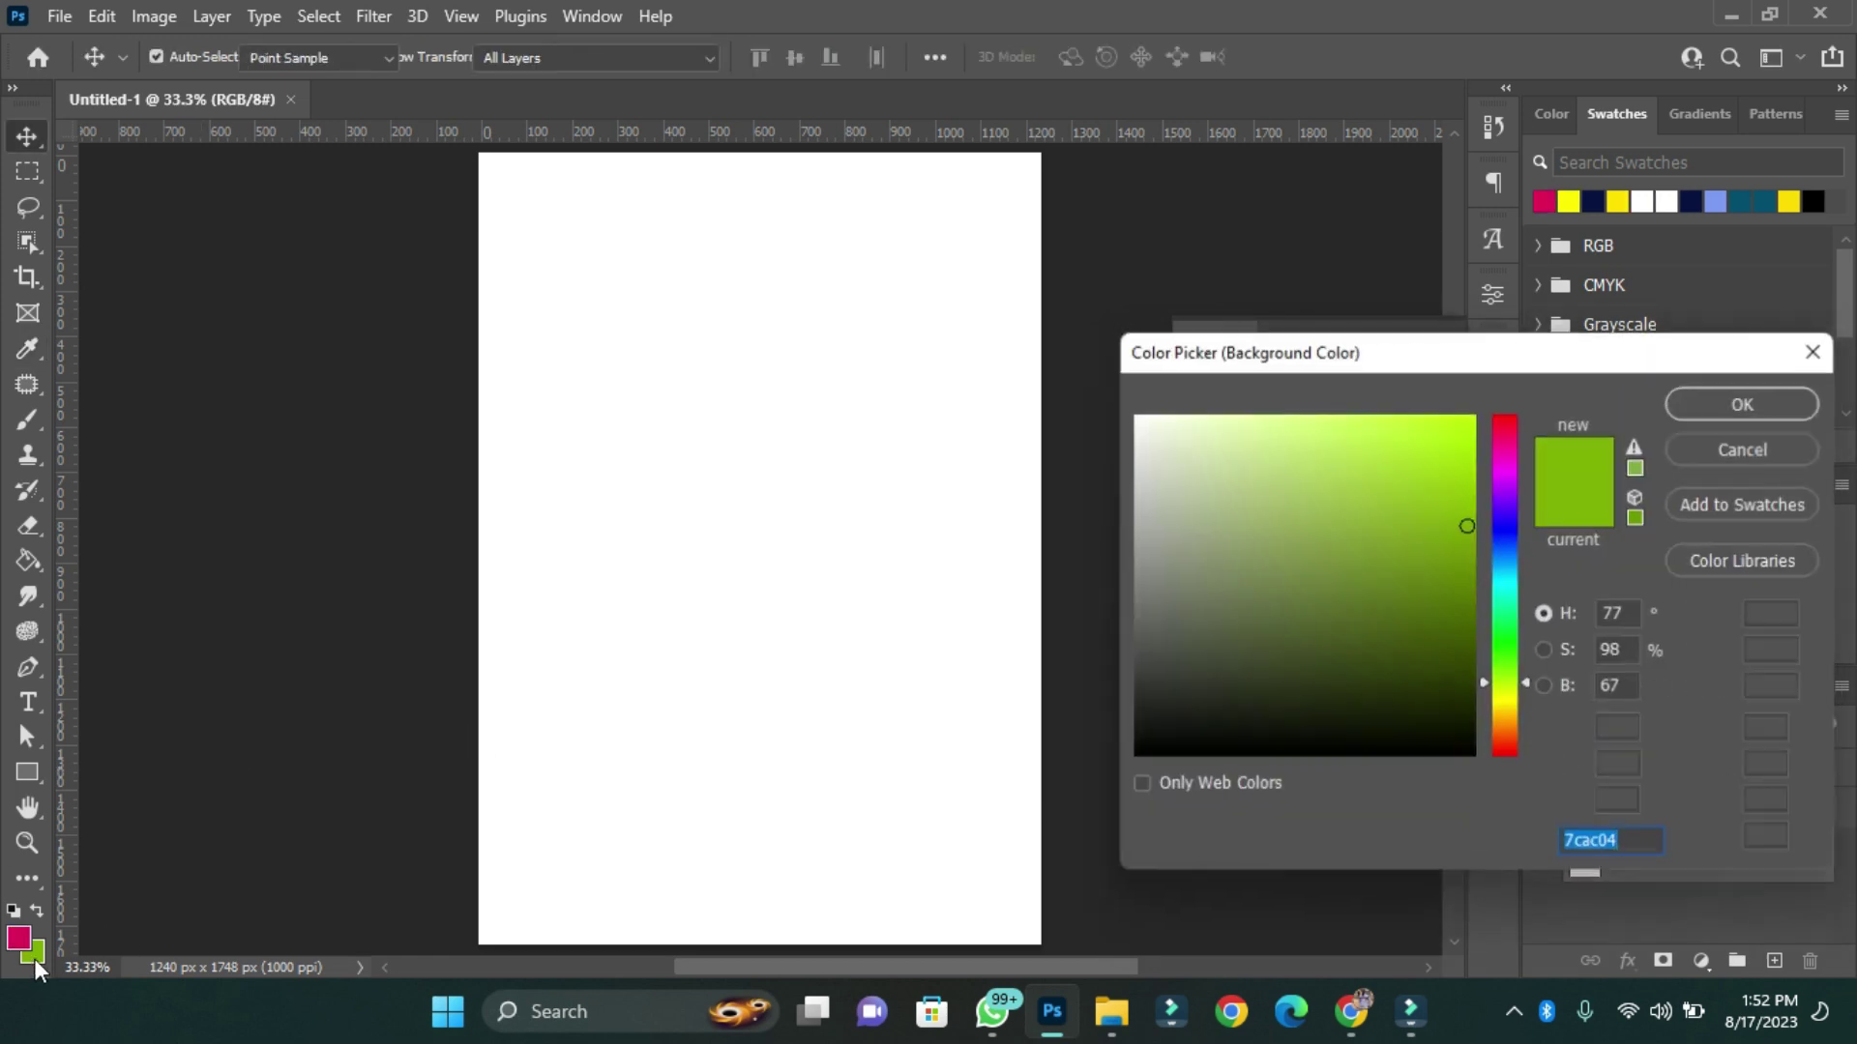
click(1506, 534)
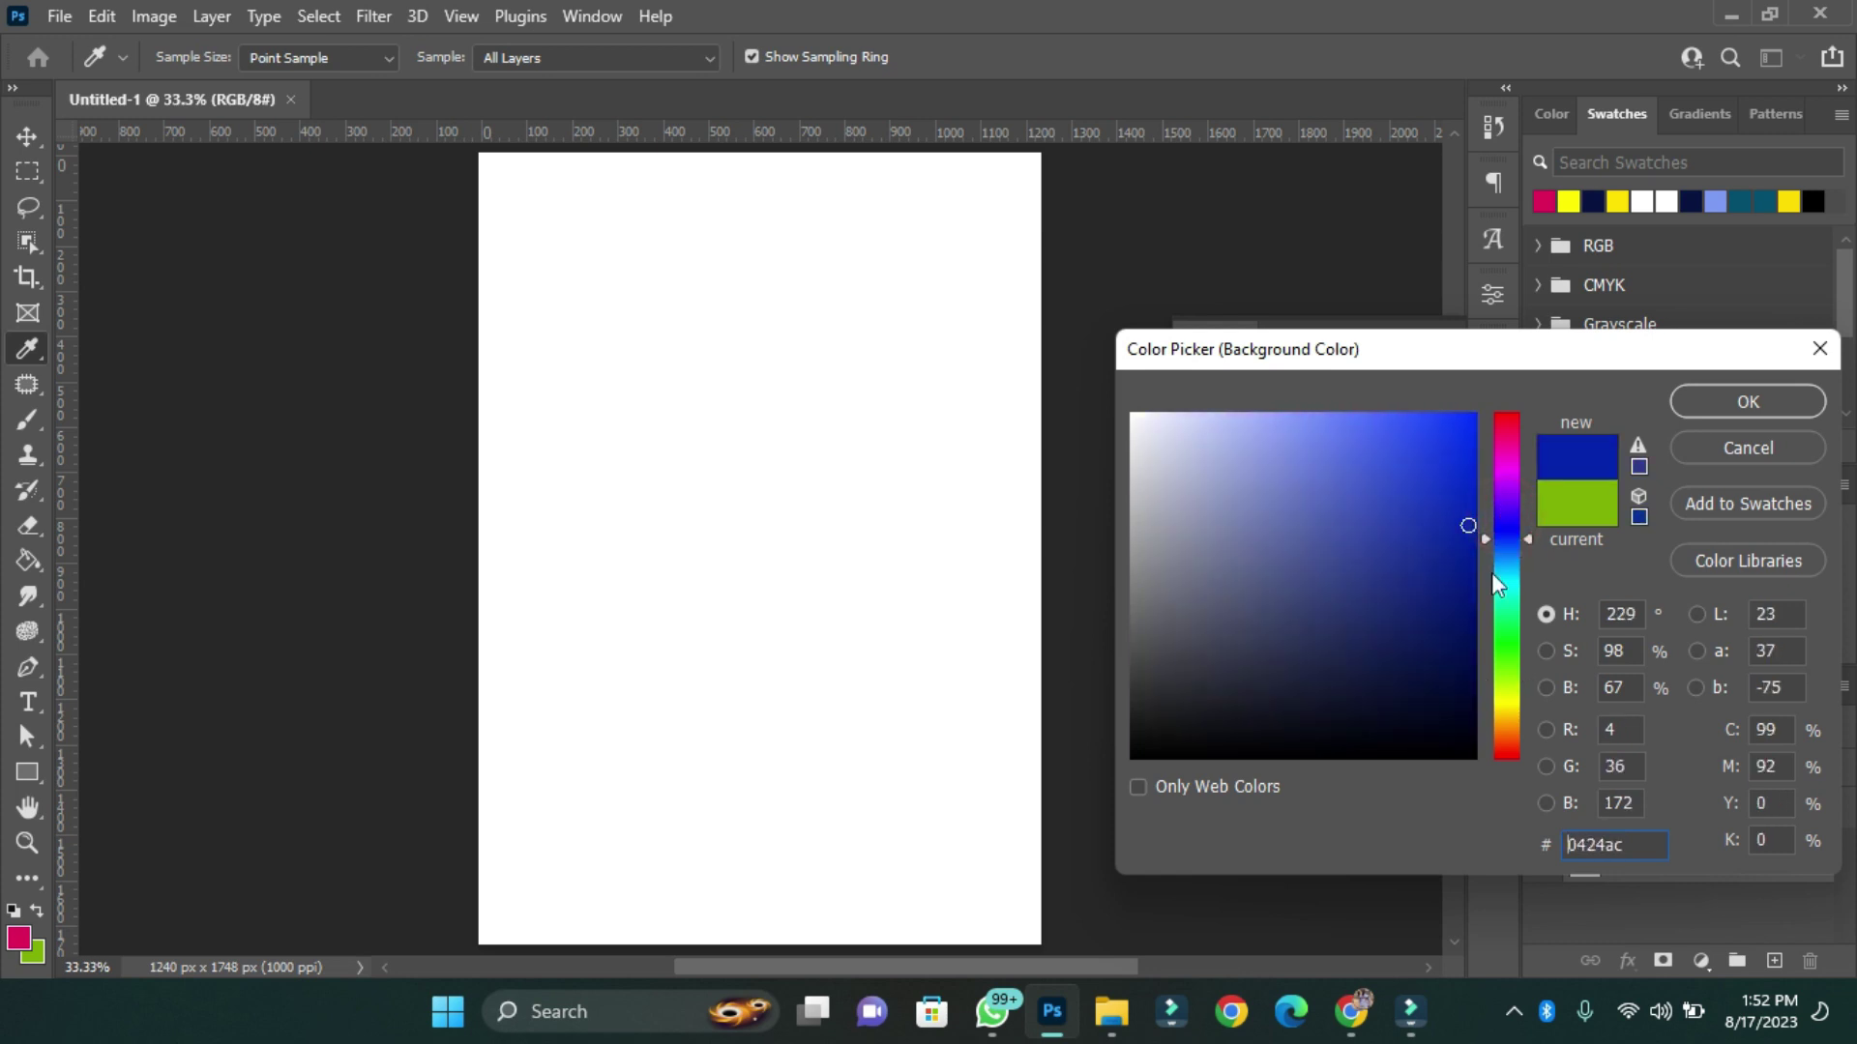
click(1465, 663)
click(1507, 495)
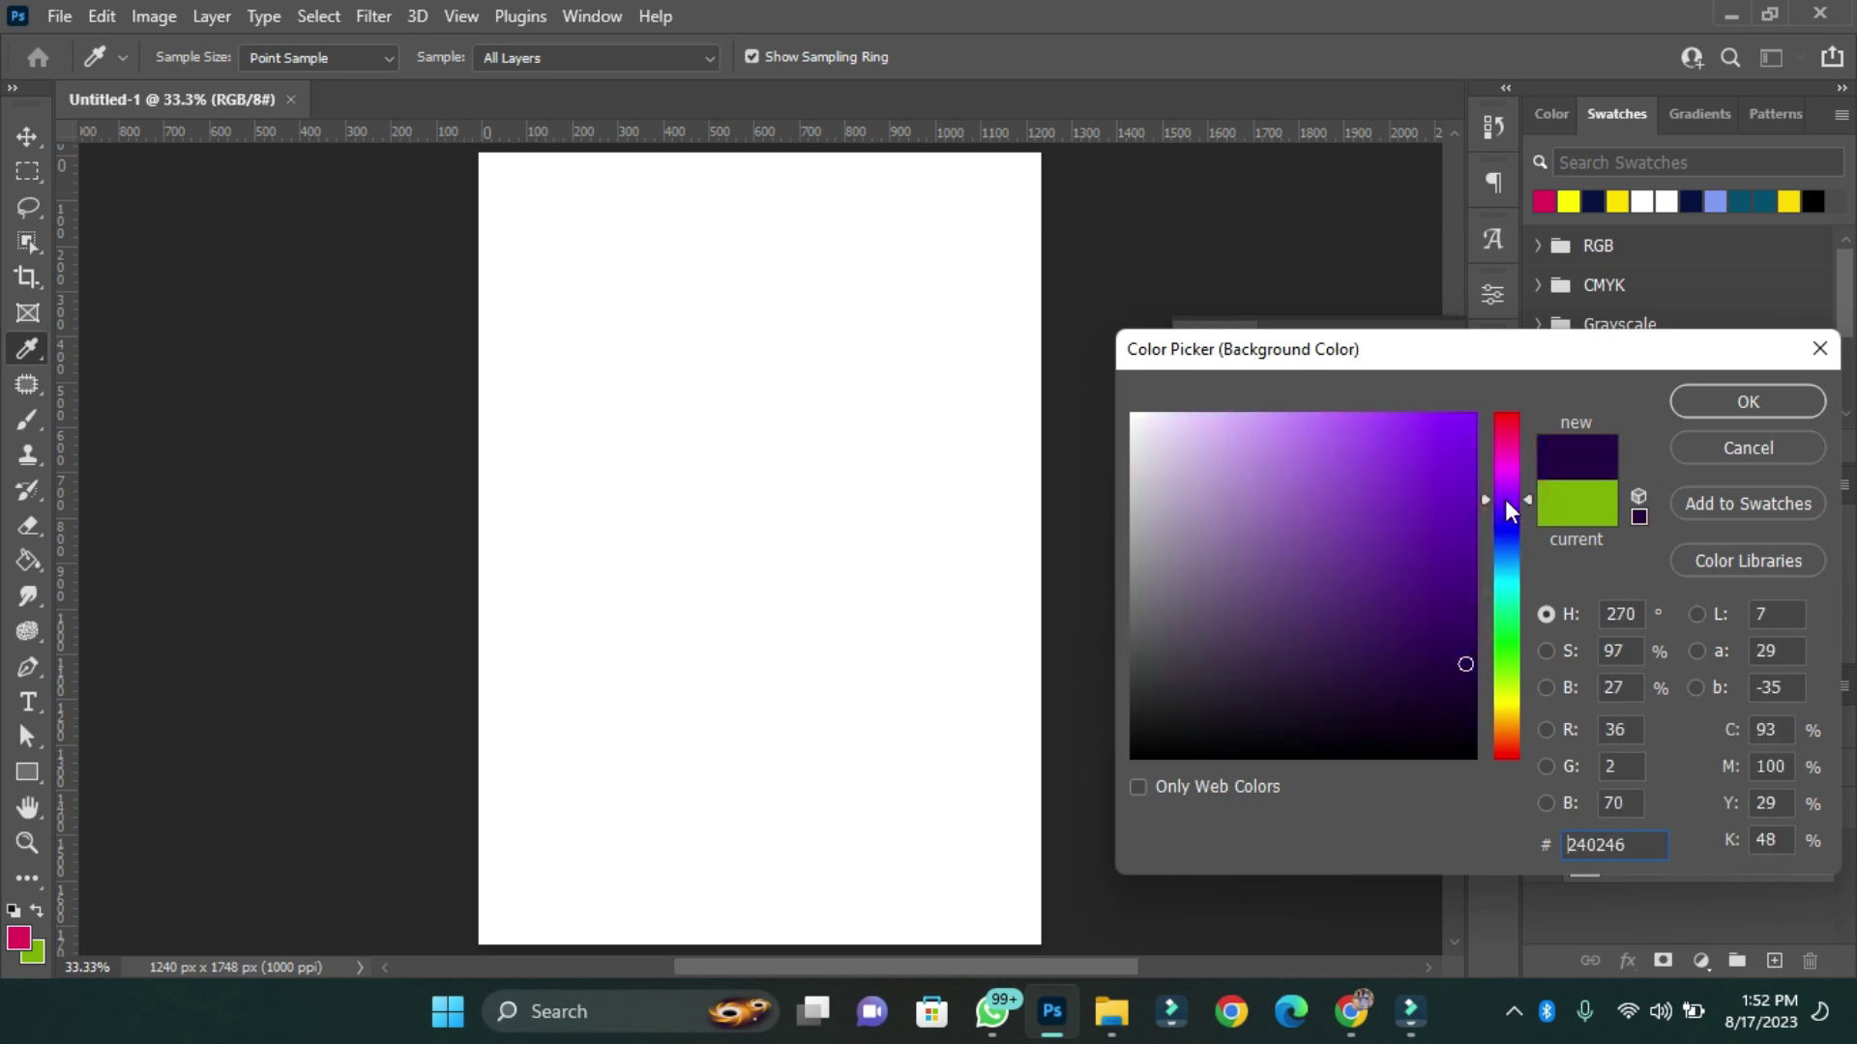
click(1470, 651)
click(1699, 402)
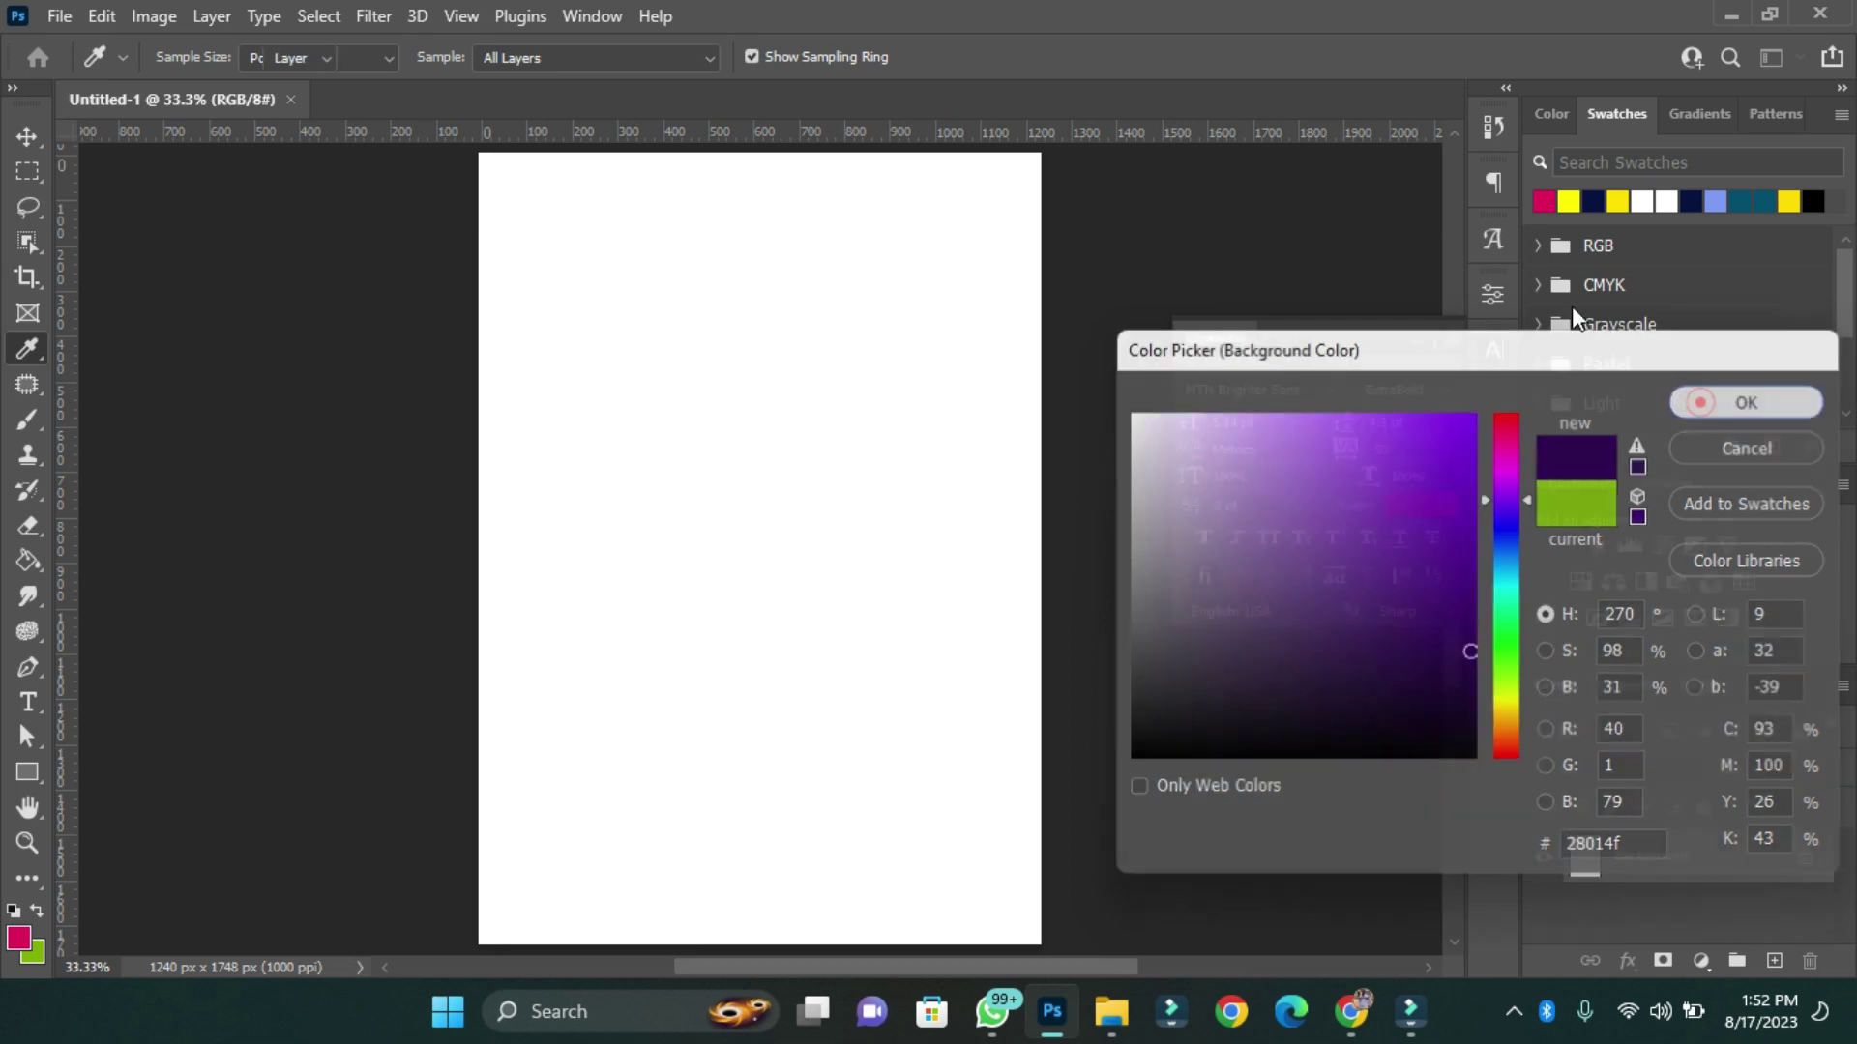
Fill the canvas with a top-to-bottom crimson-to-purple gradient.
key(v)
key(shift+g)
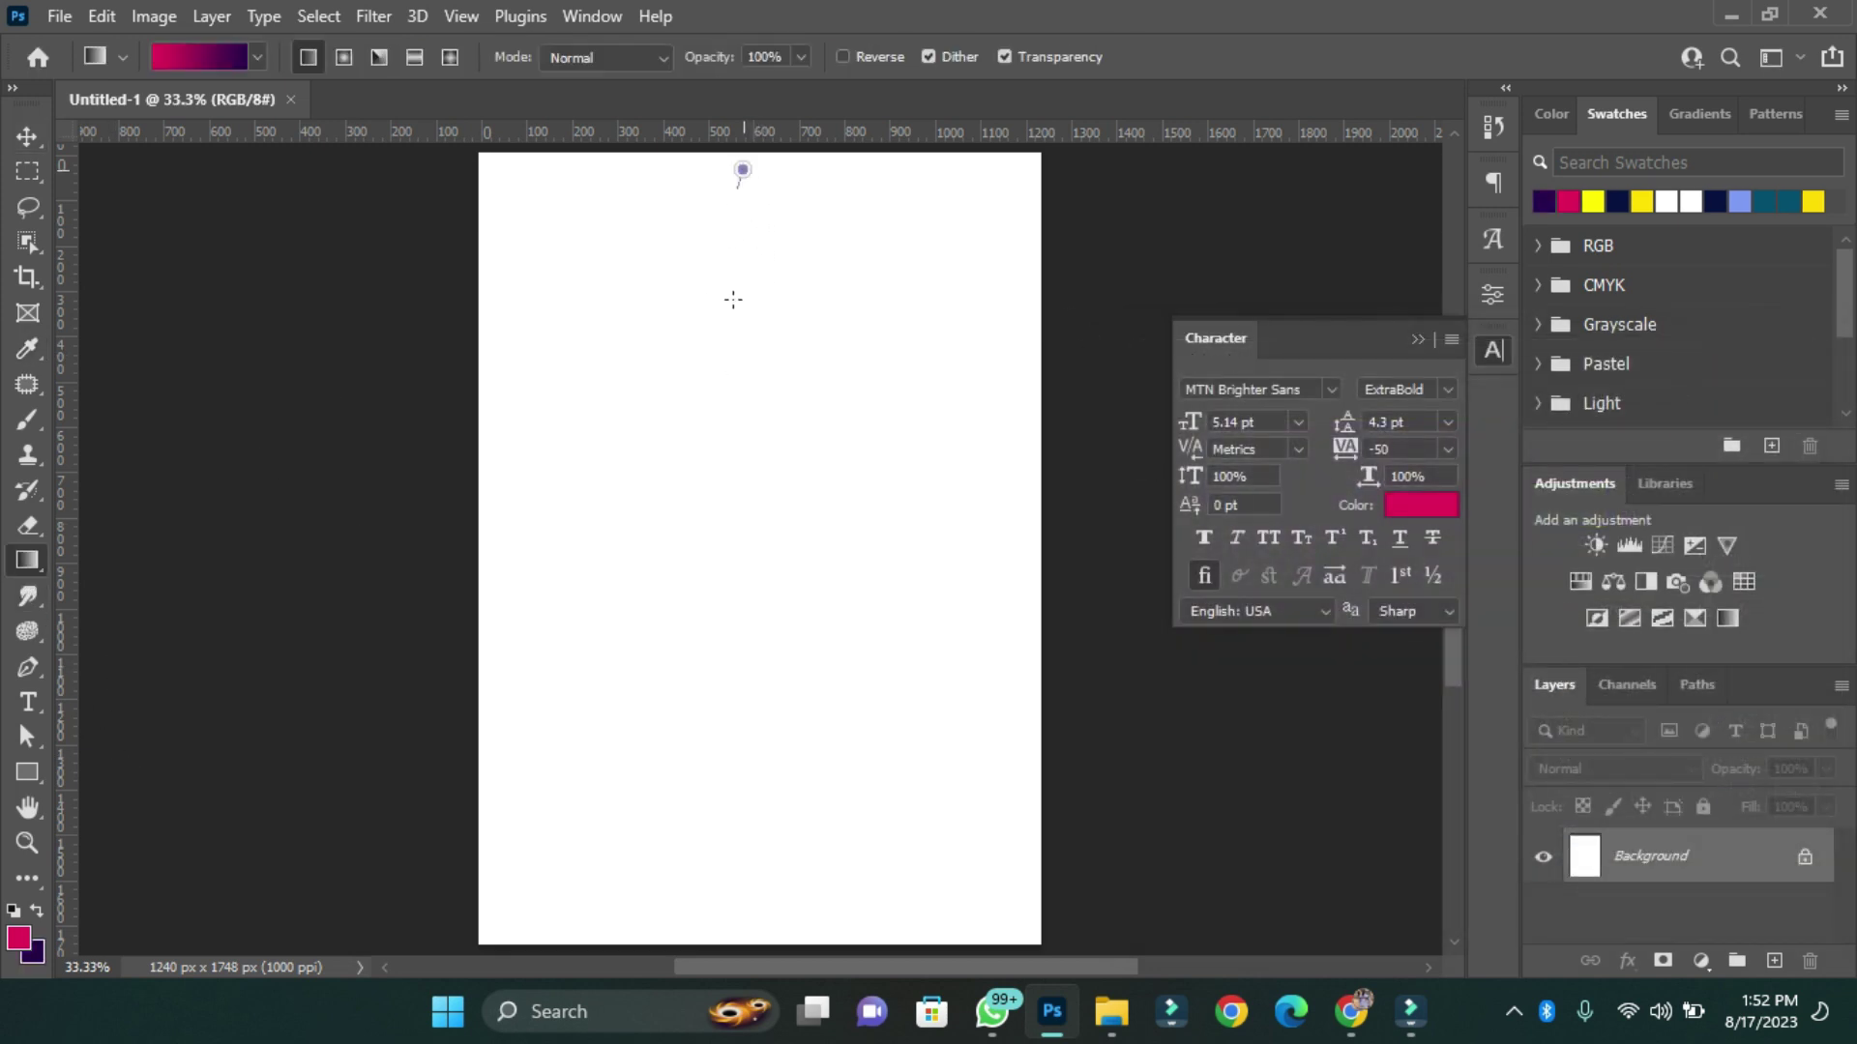
drag(733, 300, 747, 759)
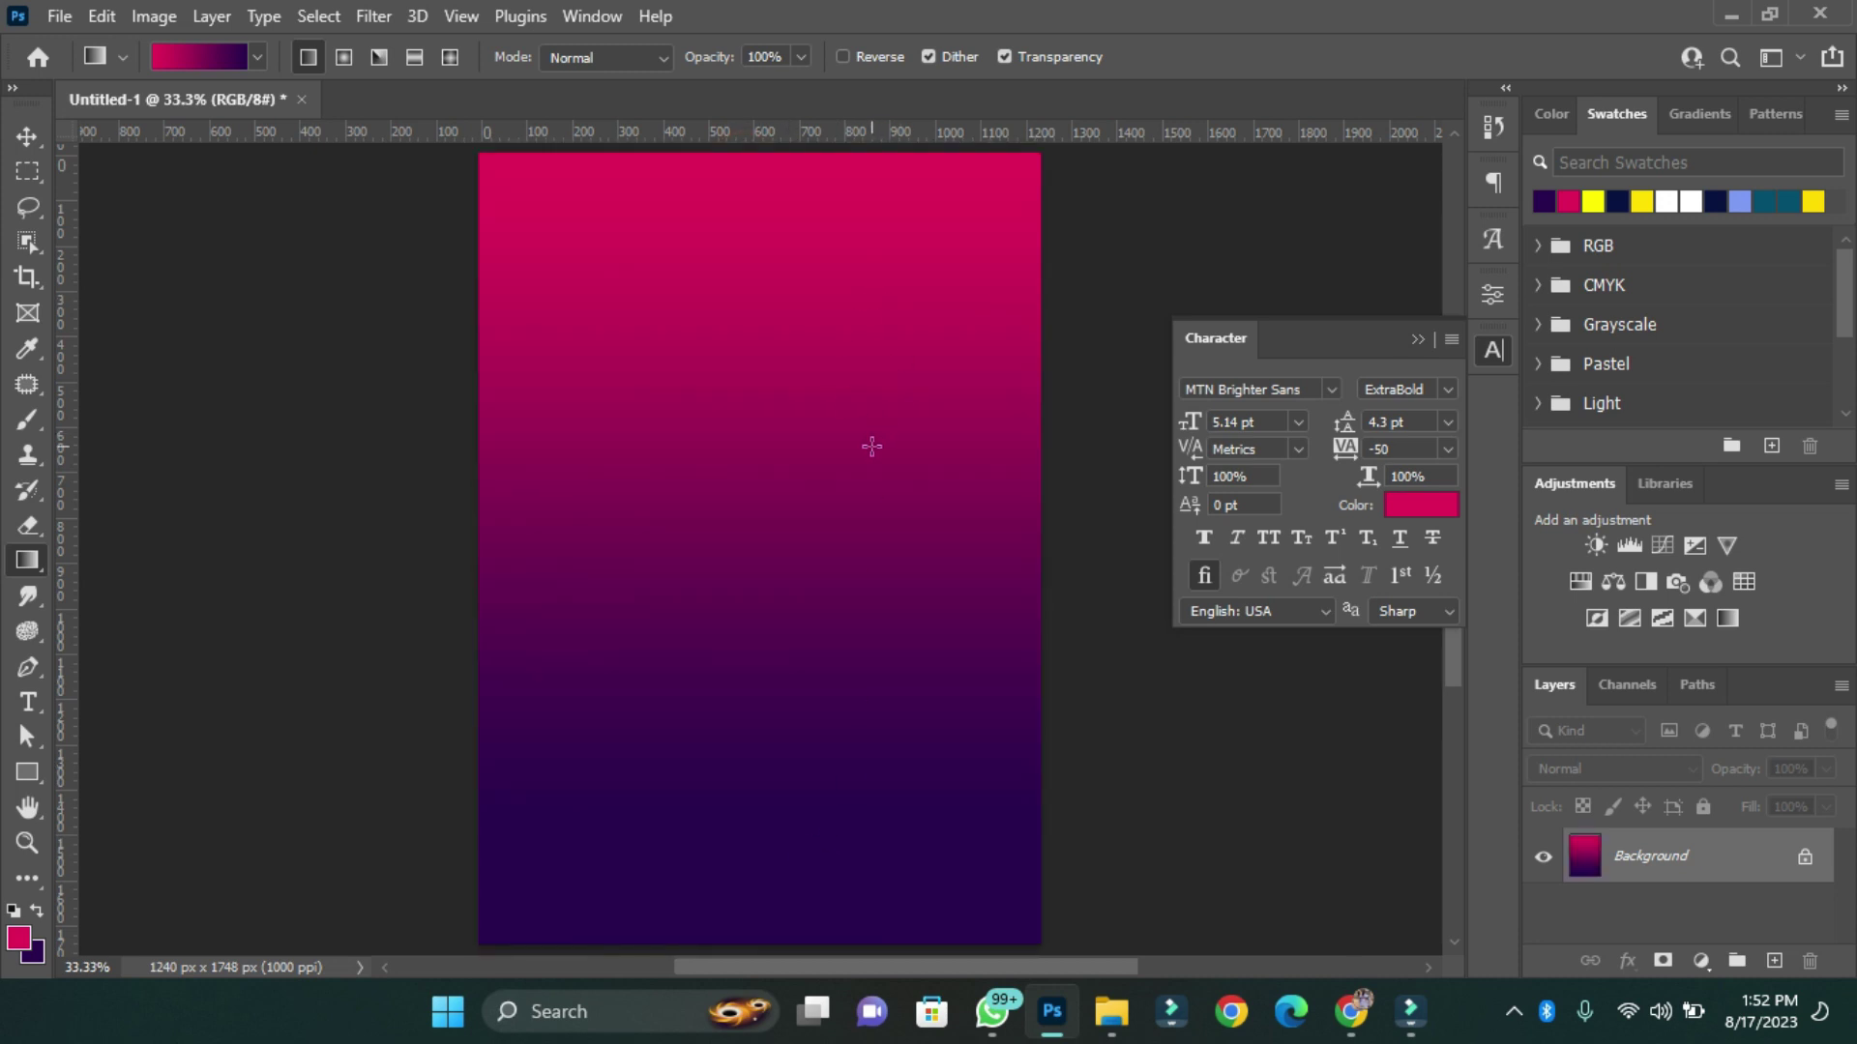
Place the WhatsApp hands-on-Bible photo from Downloads, enlarged and moved up the page.
click(60, 16)
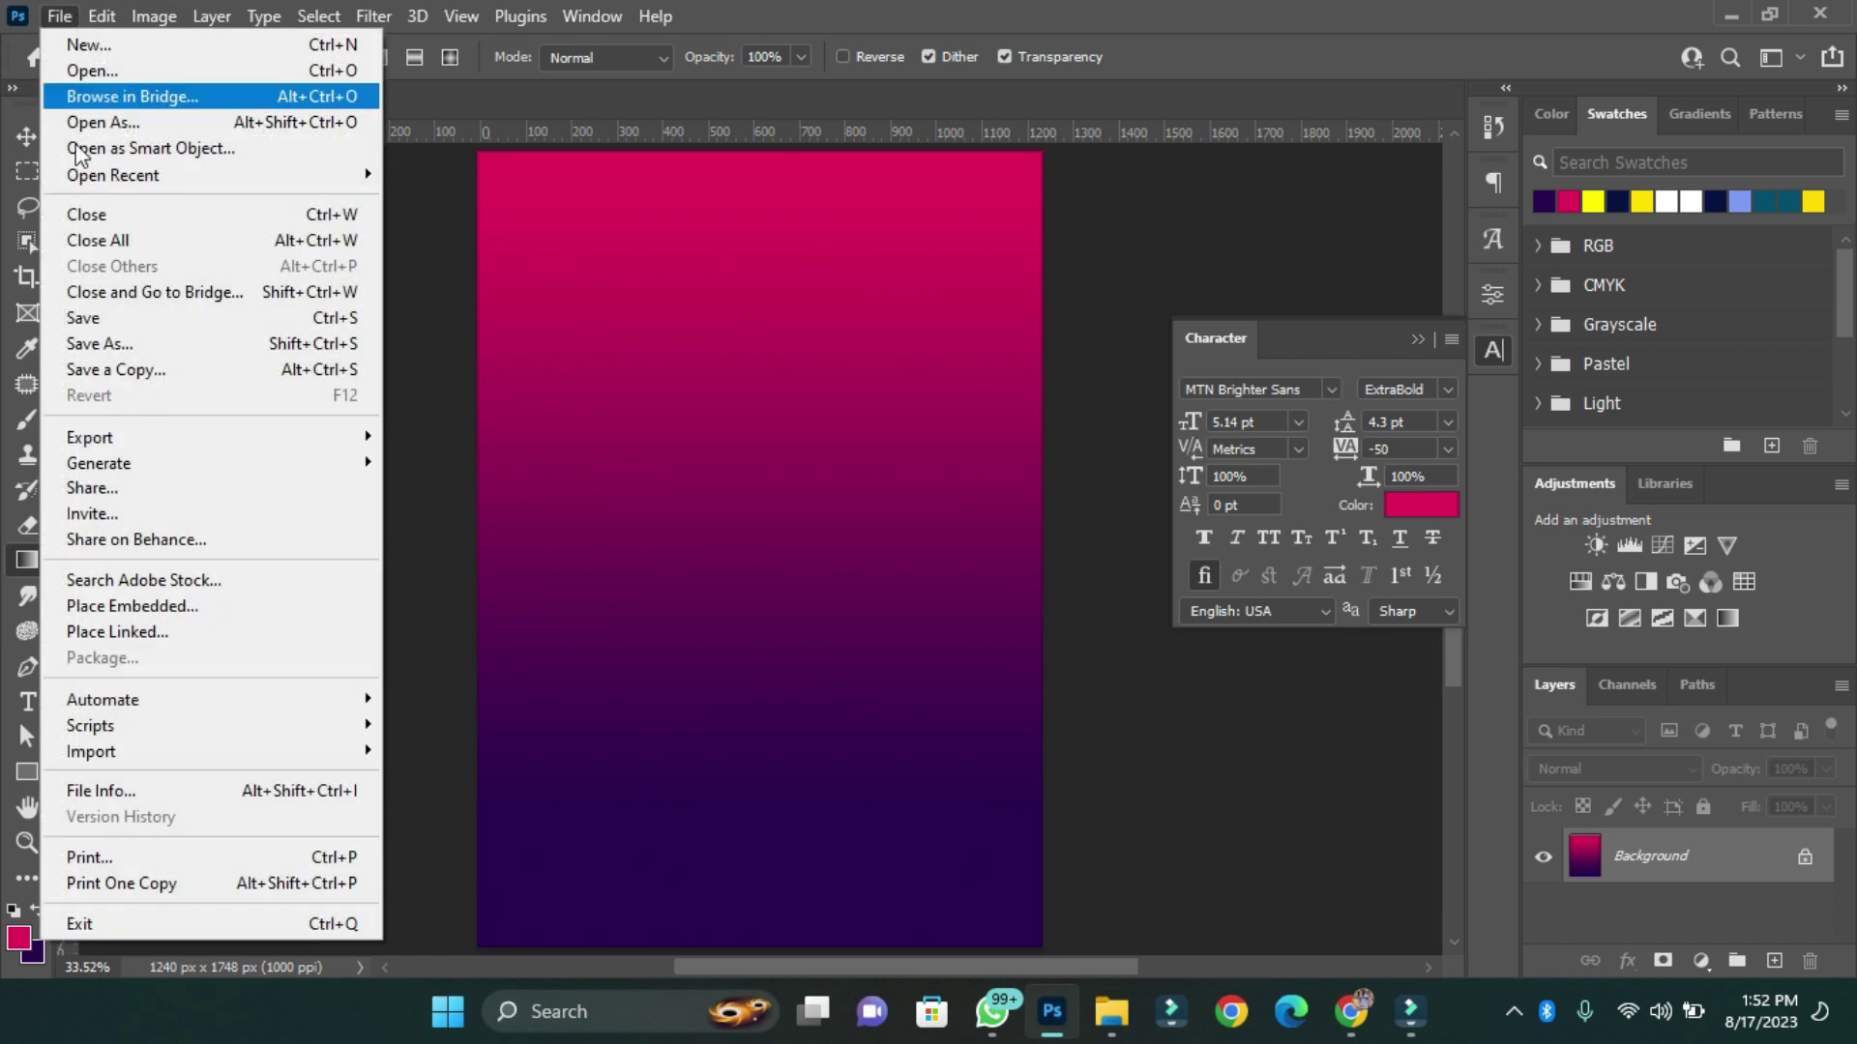
click(183, 606)
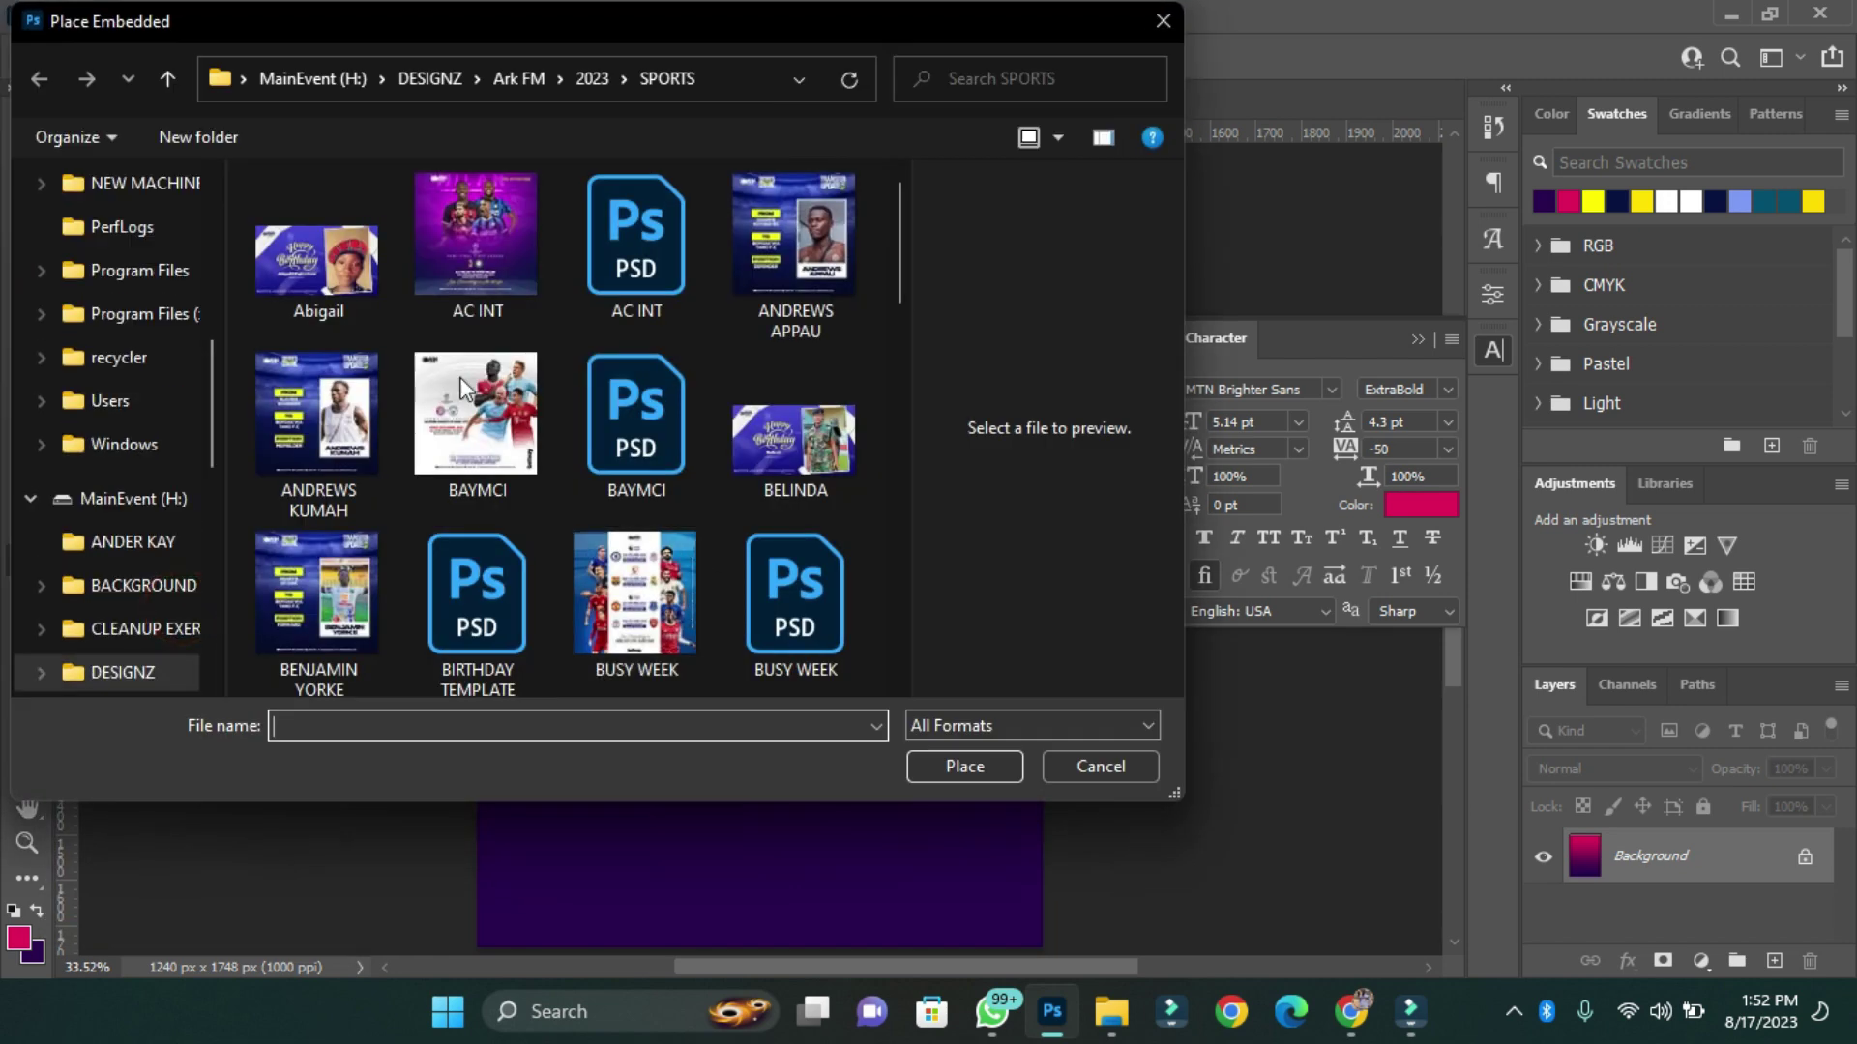
scroll(159, 334, up, 6)
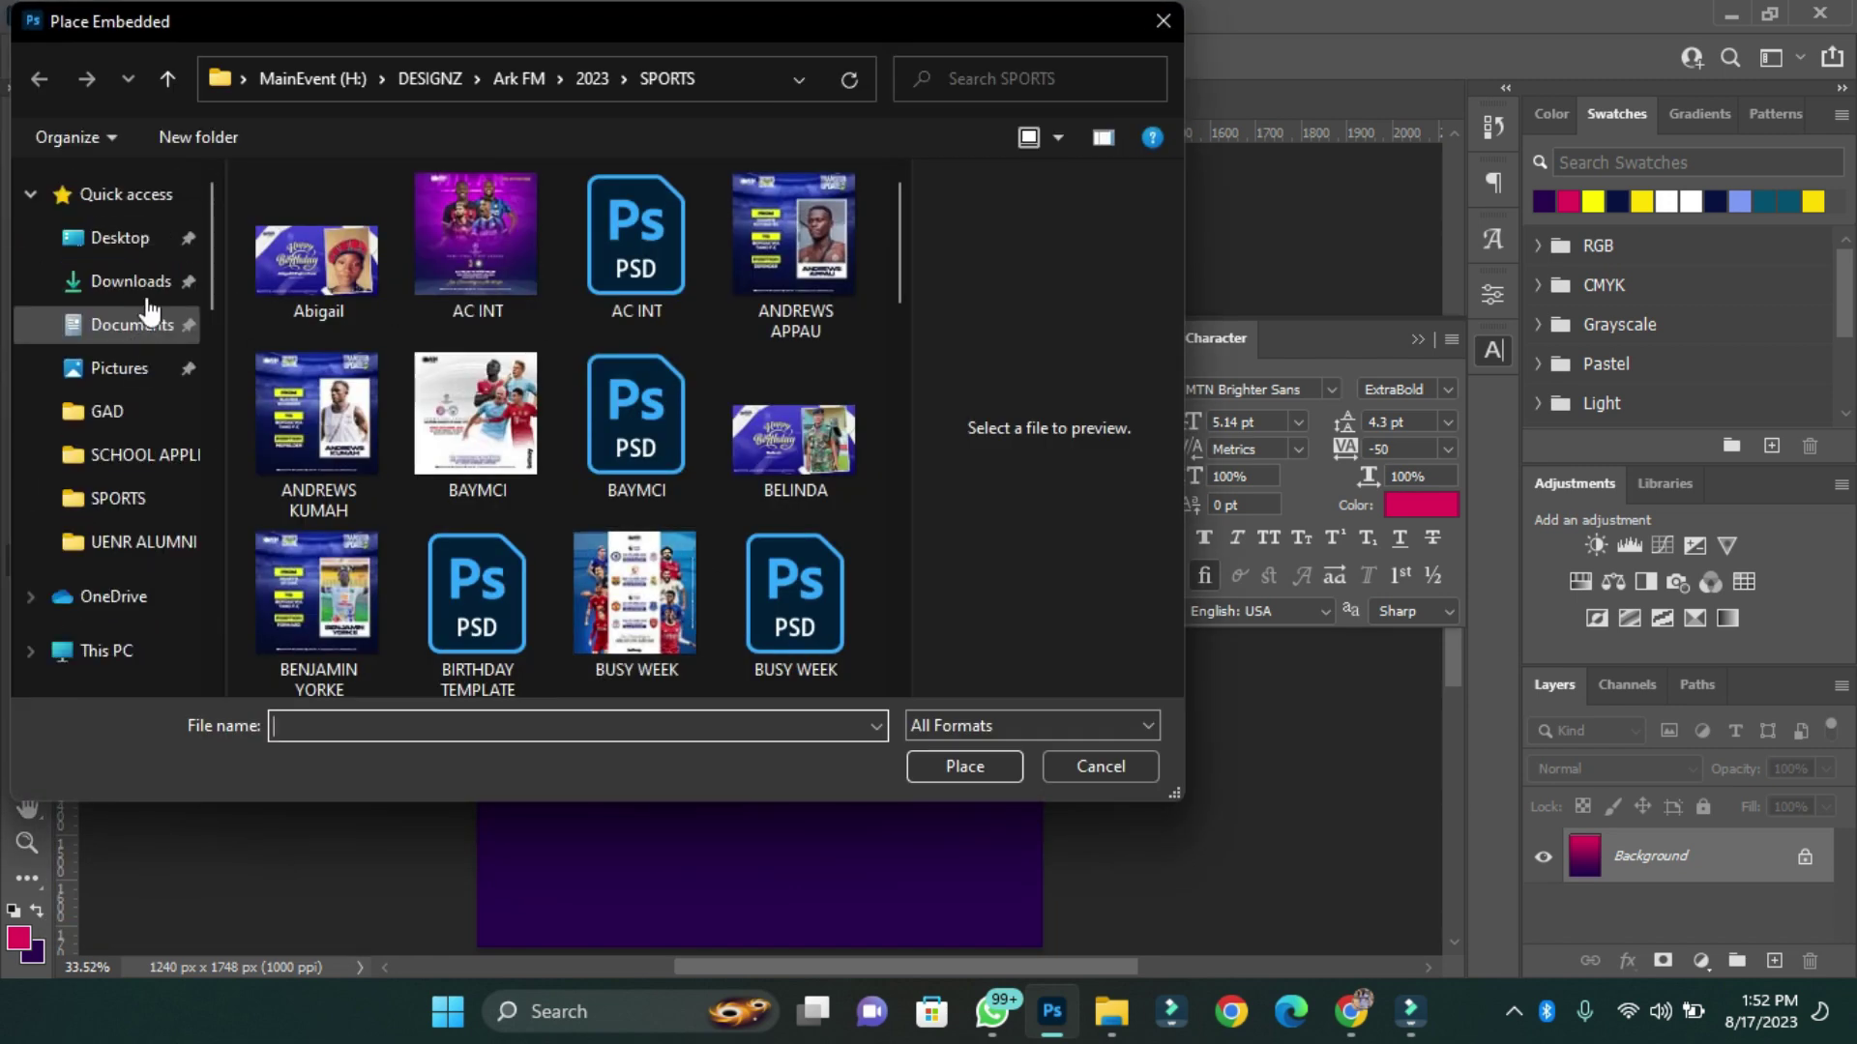
click(130, 281)
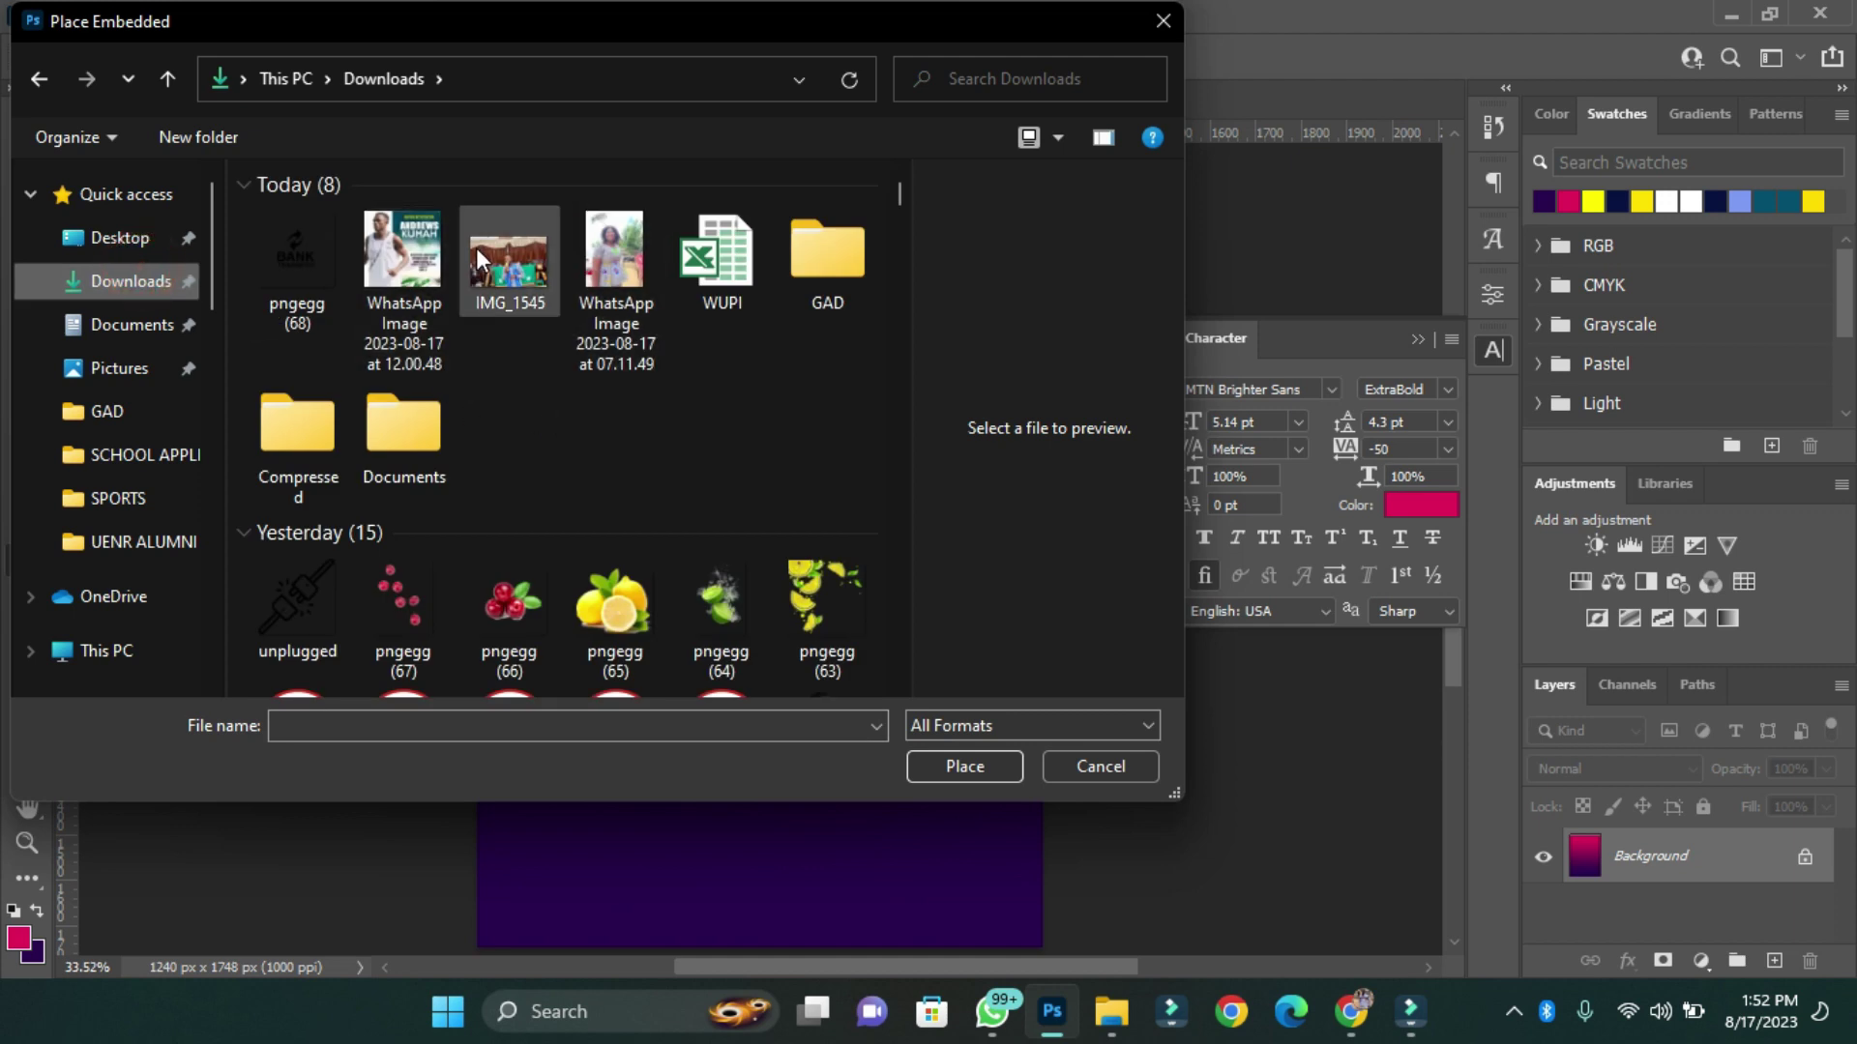
click(399, 278)
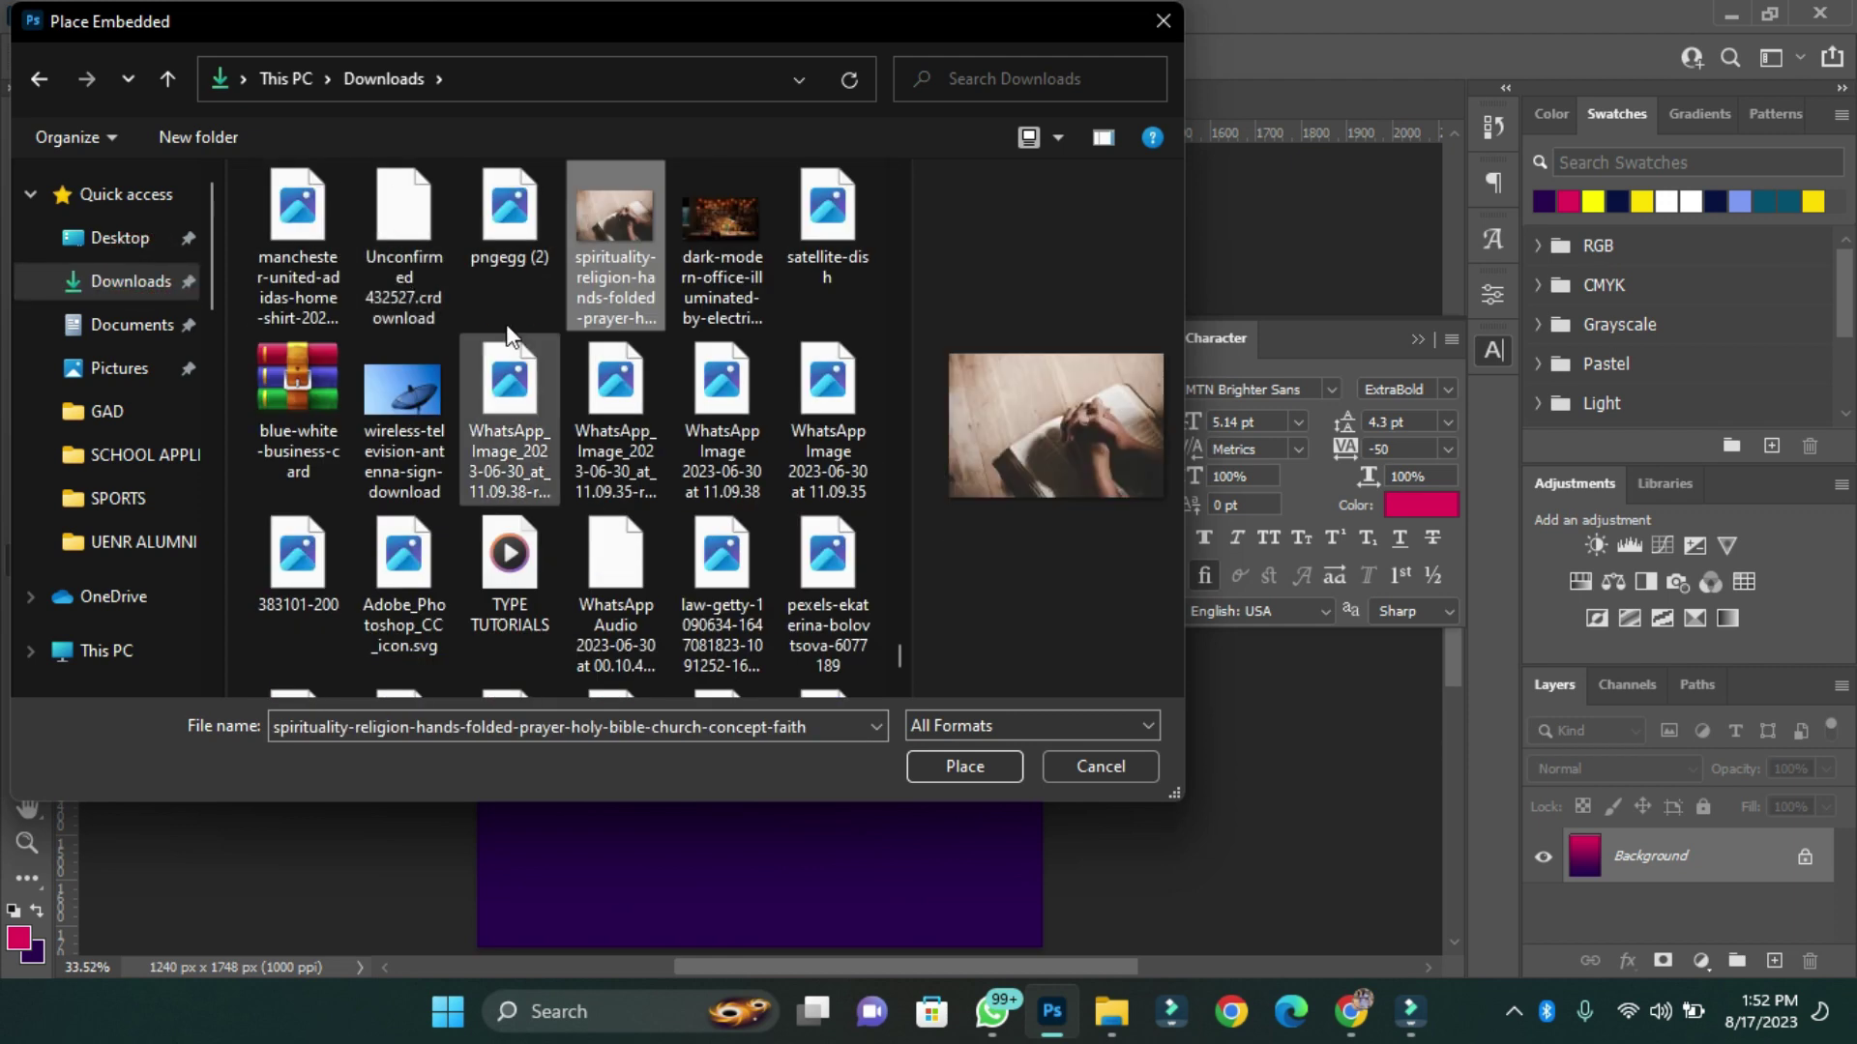
click(943, 767)
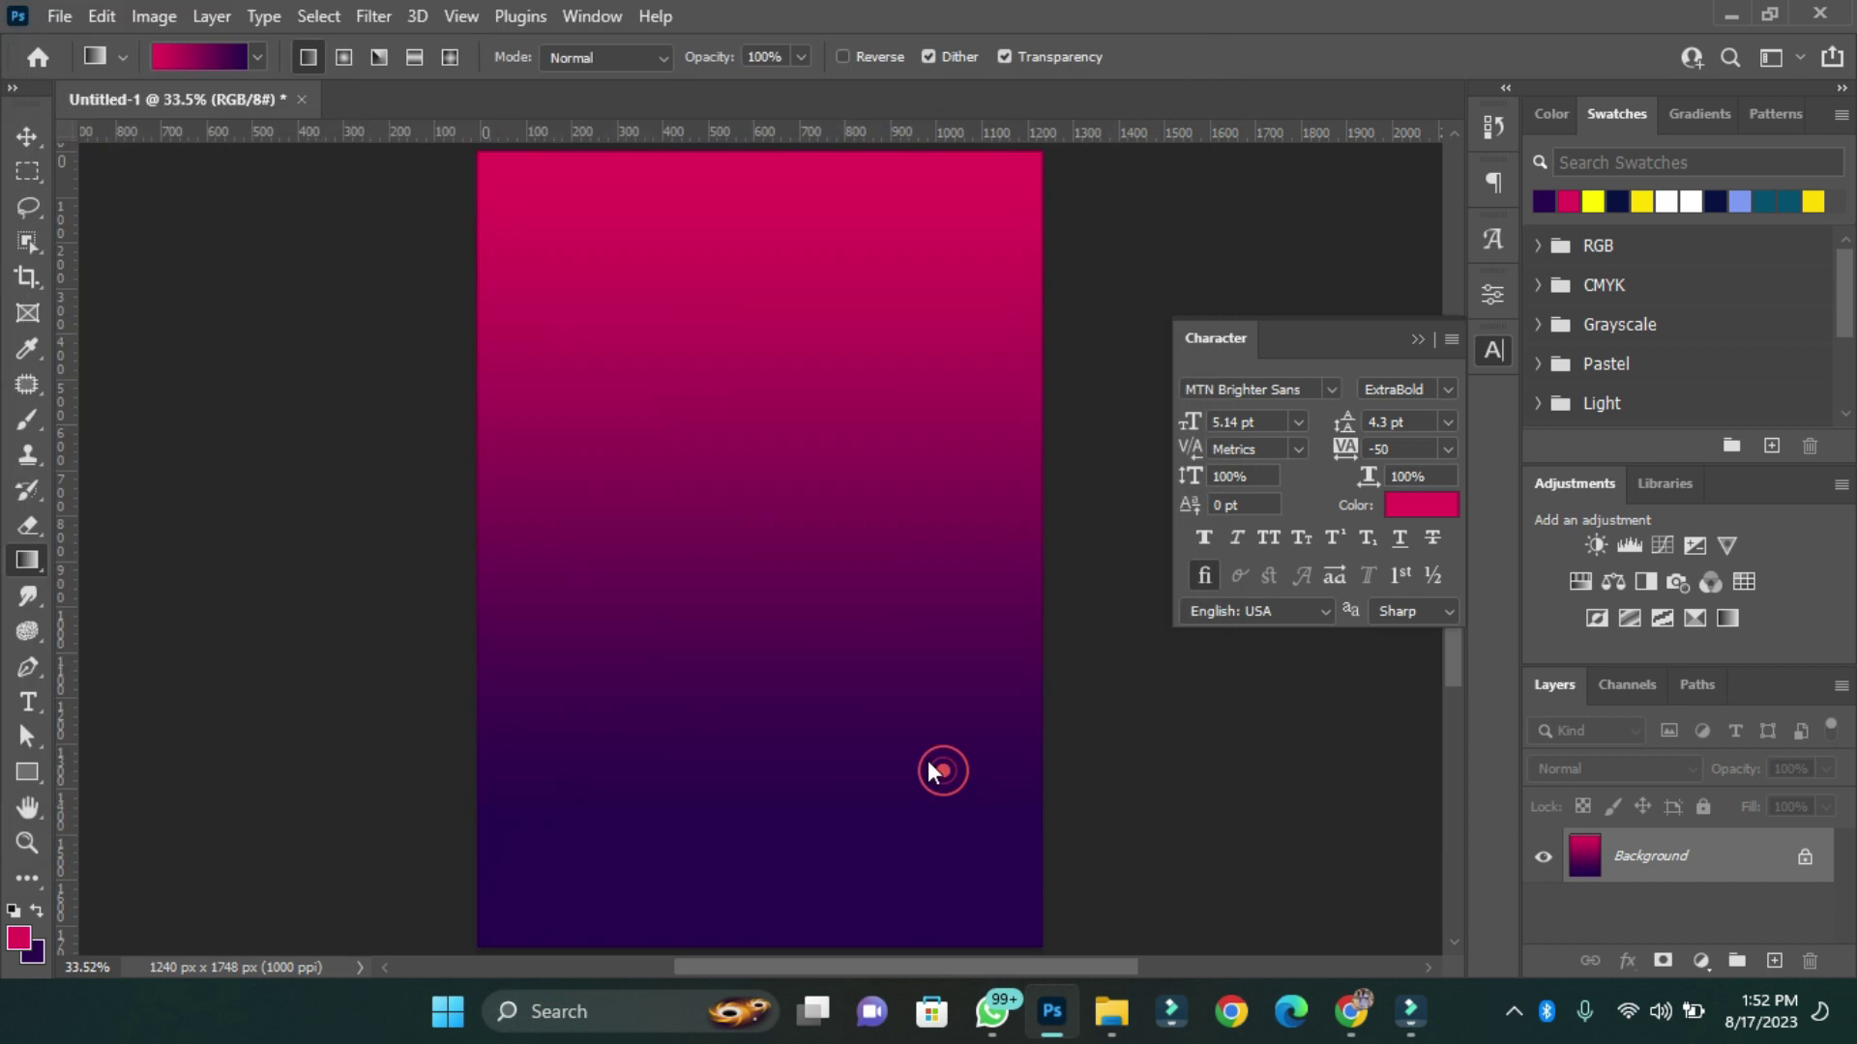
drag(1042, 736, 907, 597)
key(Return)
Set the photo layer's blend mode to Luminosity.
key(g)
key(shift+alt+y)
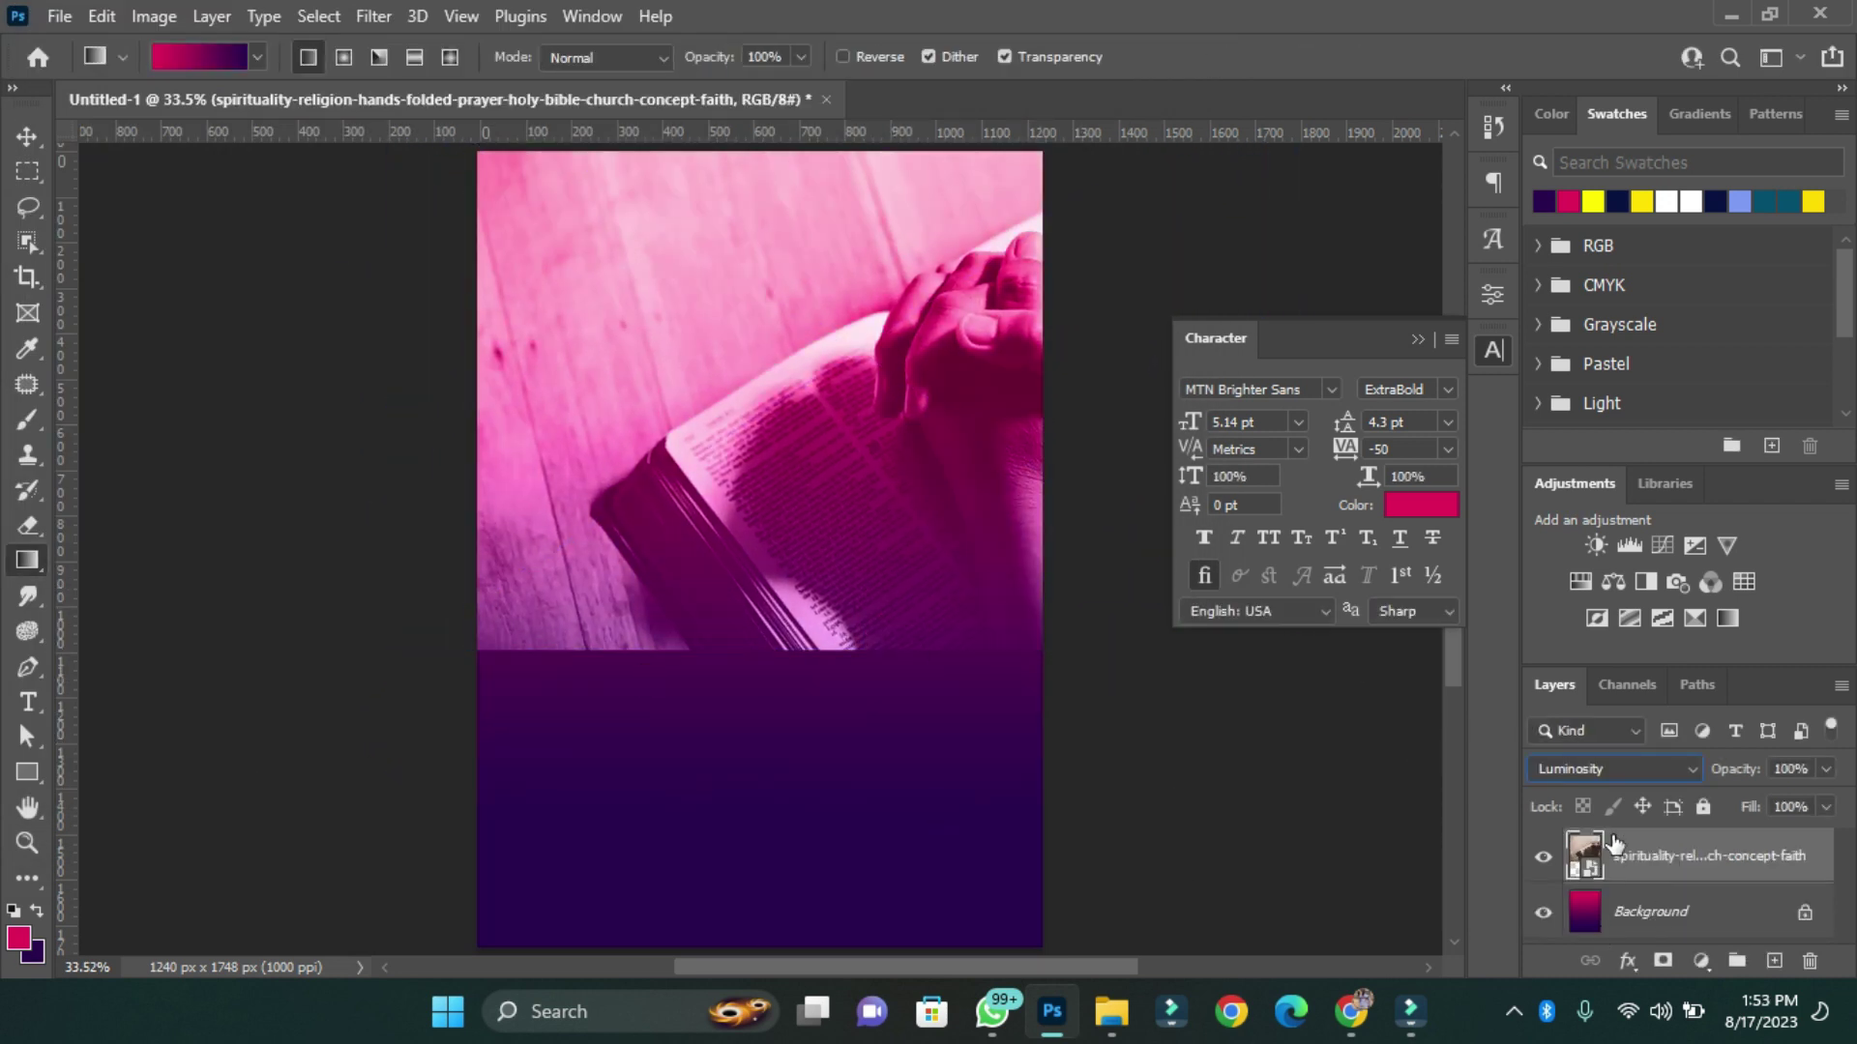
click(1619, 764)
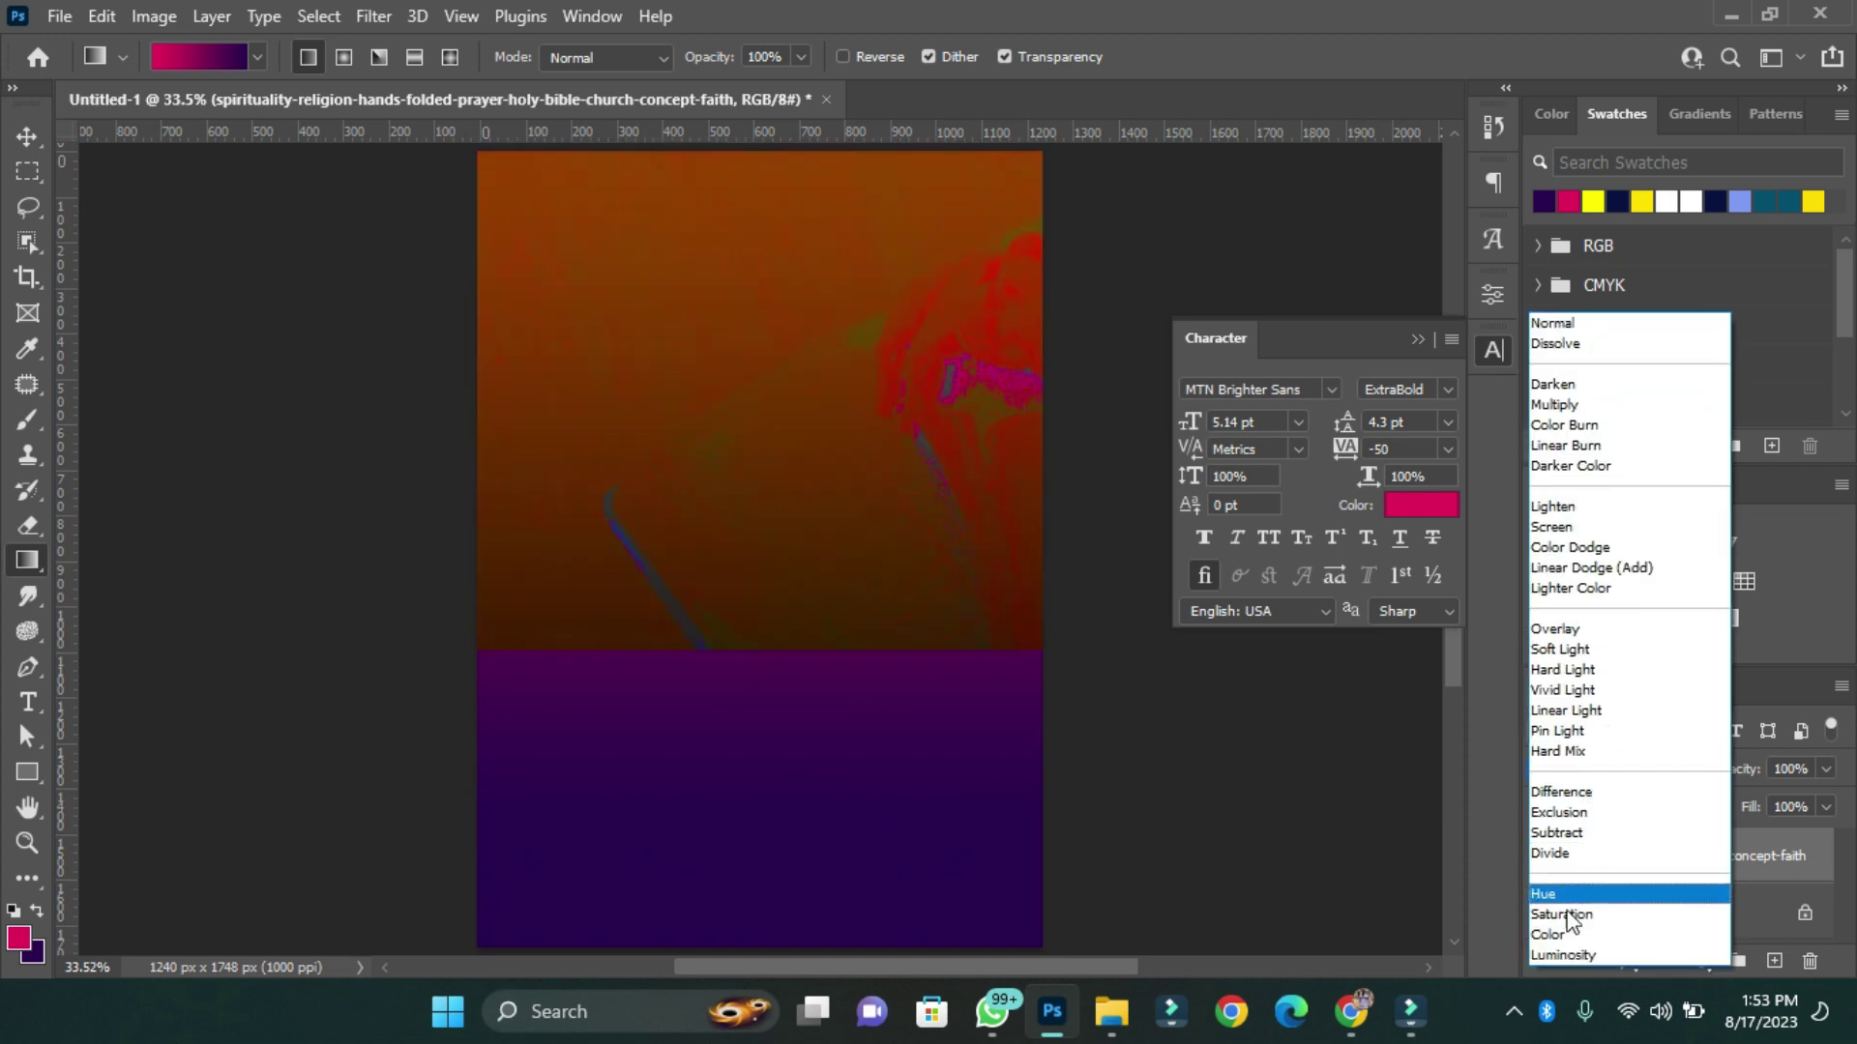
click(1568, 951)
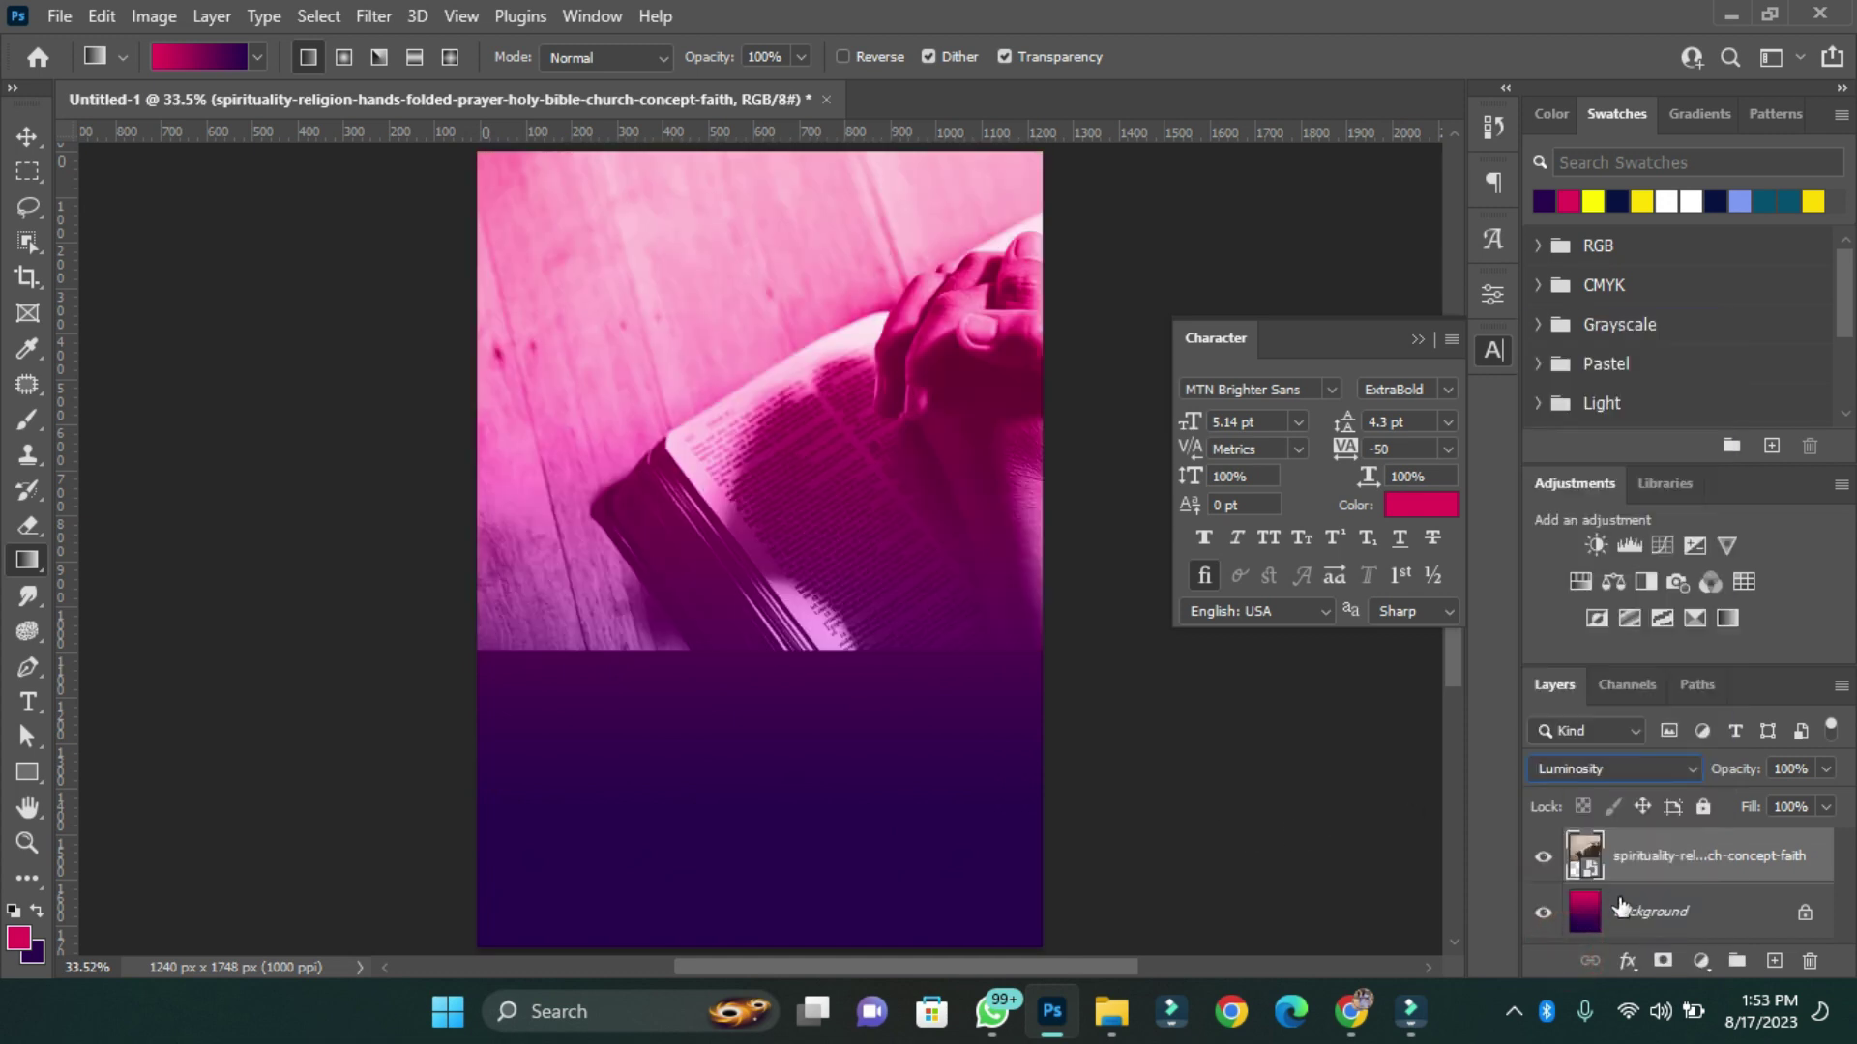
Add a layer mask and paint with a soft round brush to hide all but the hands.
click(1665, 961)
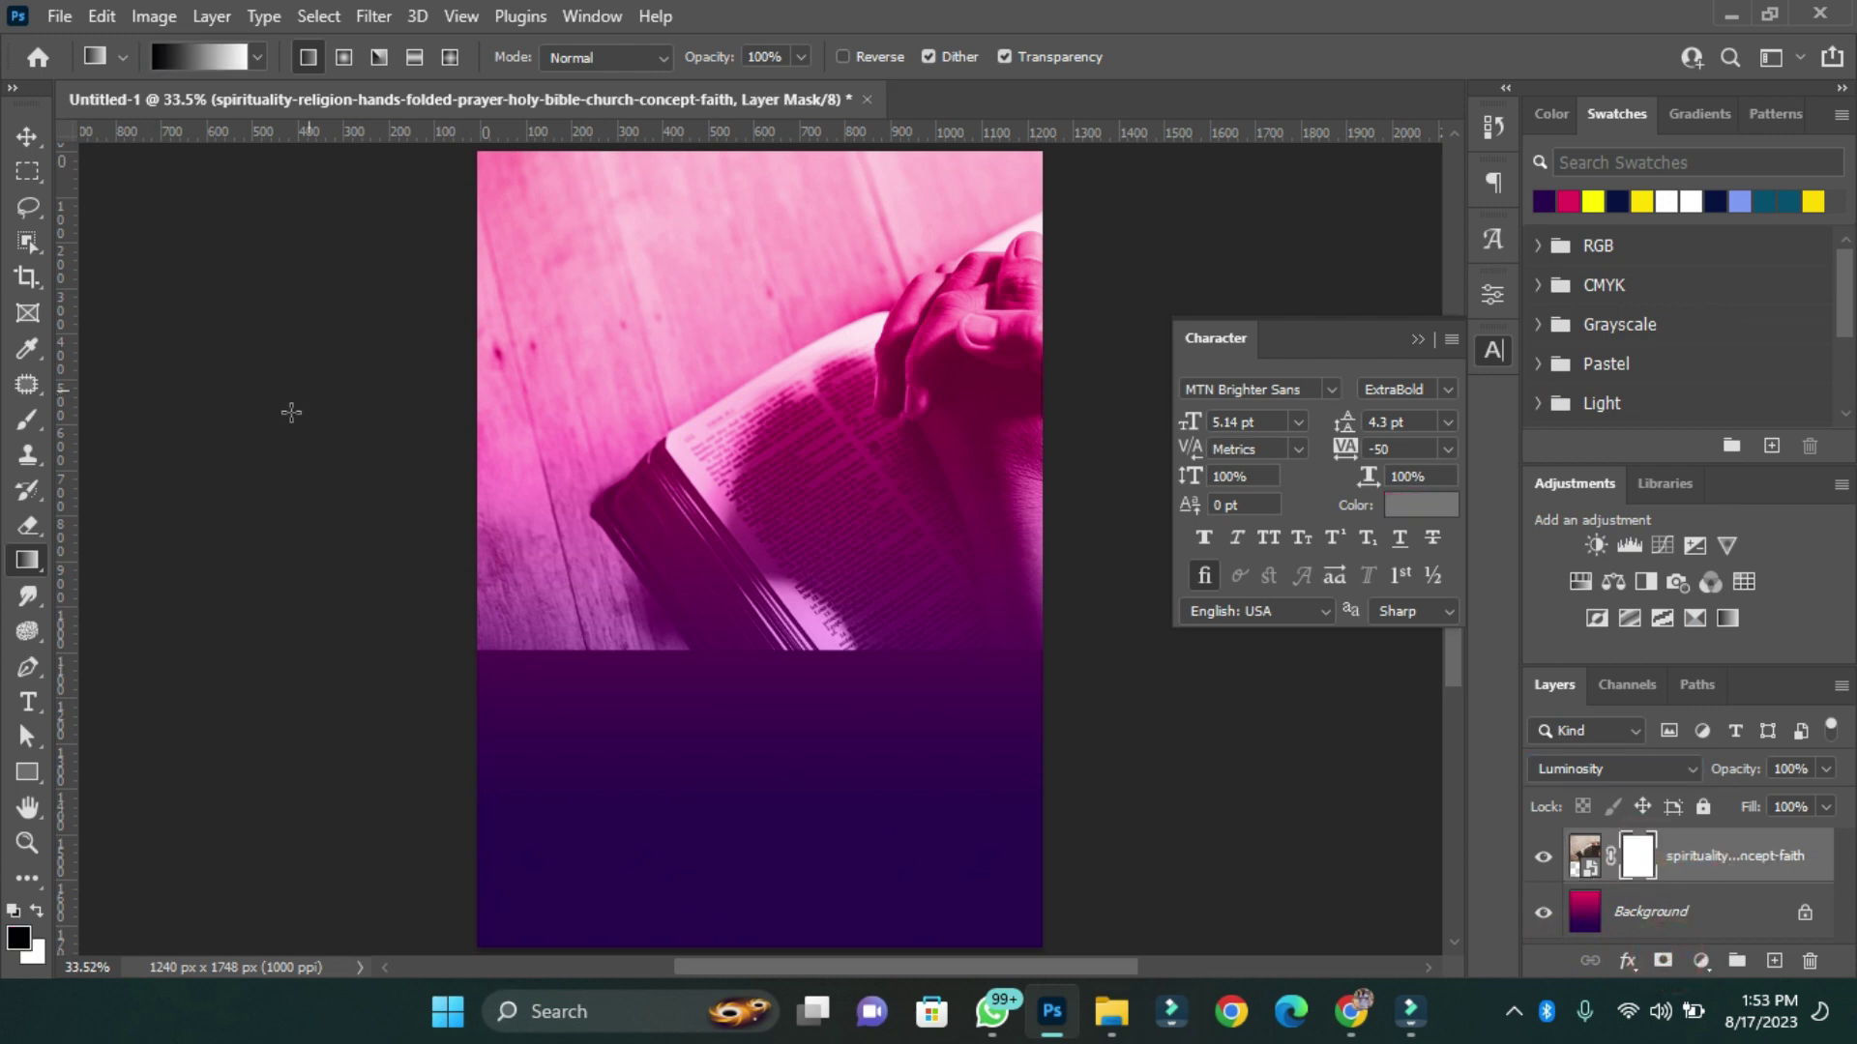
click(25, 426)
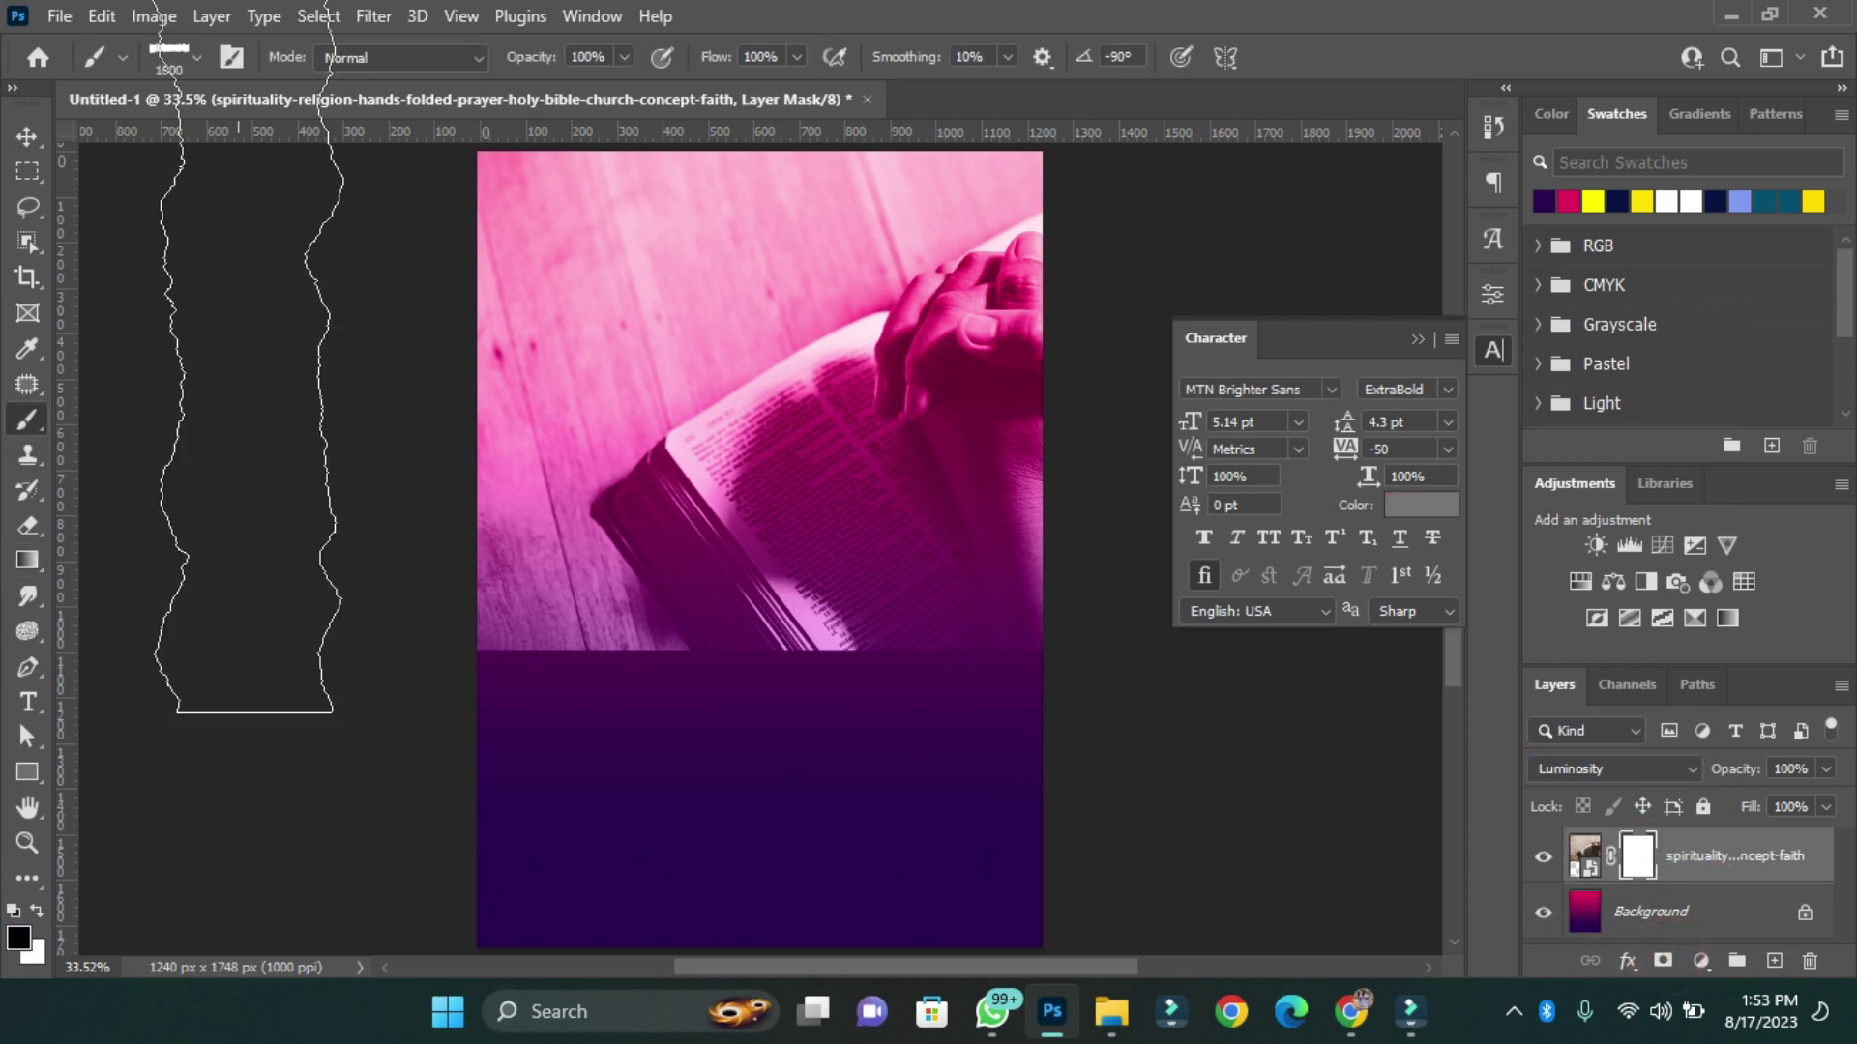
click(198, 60)
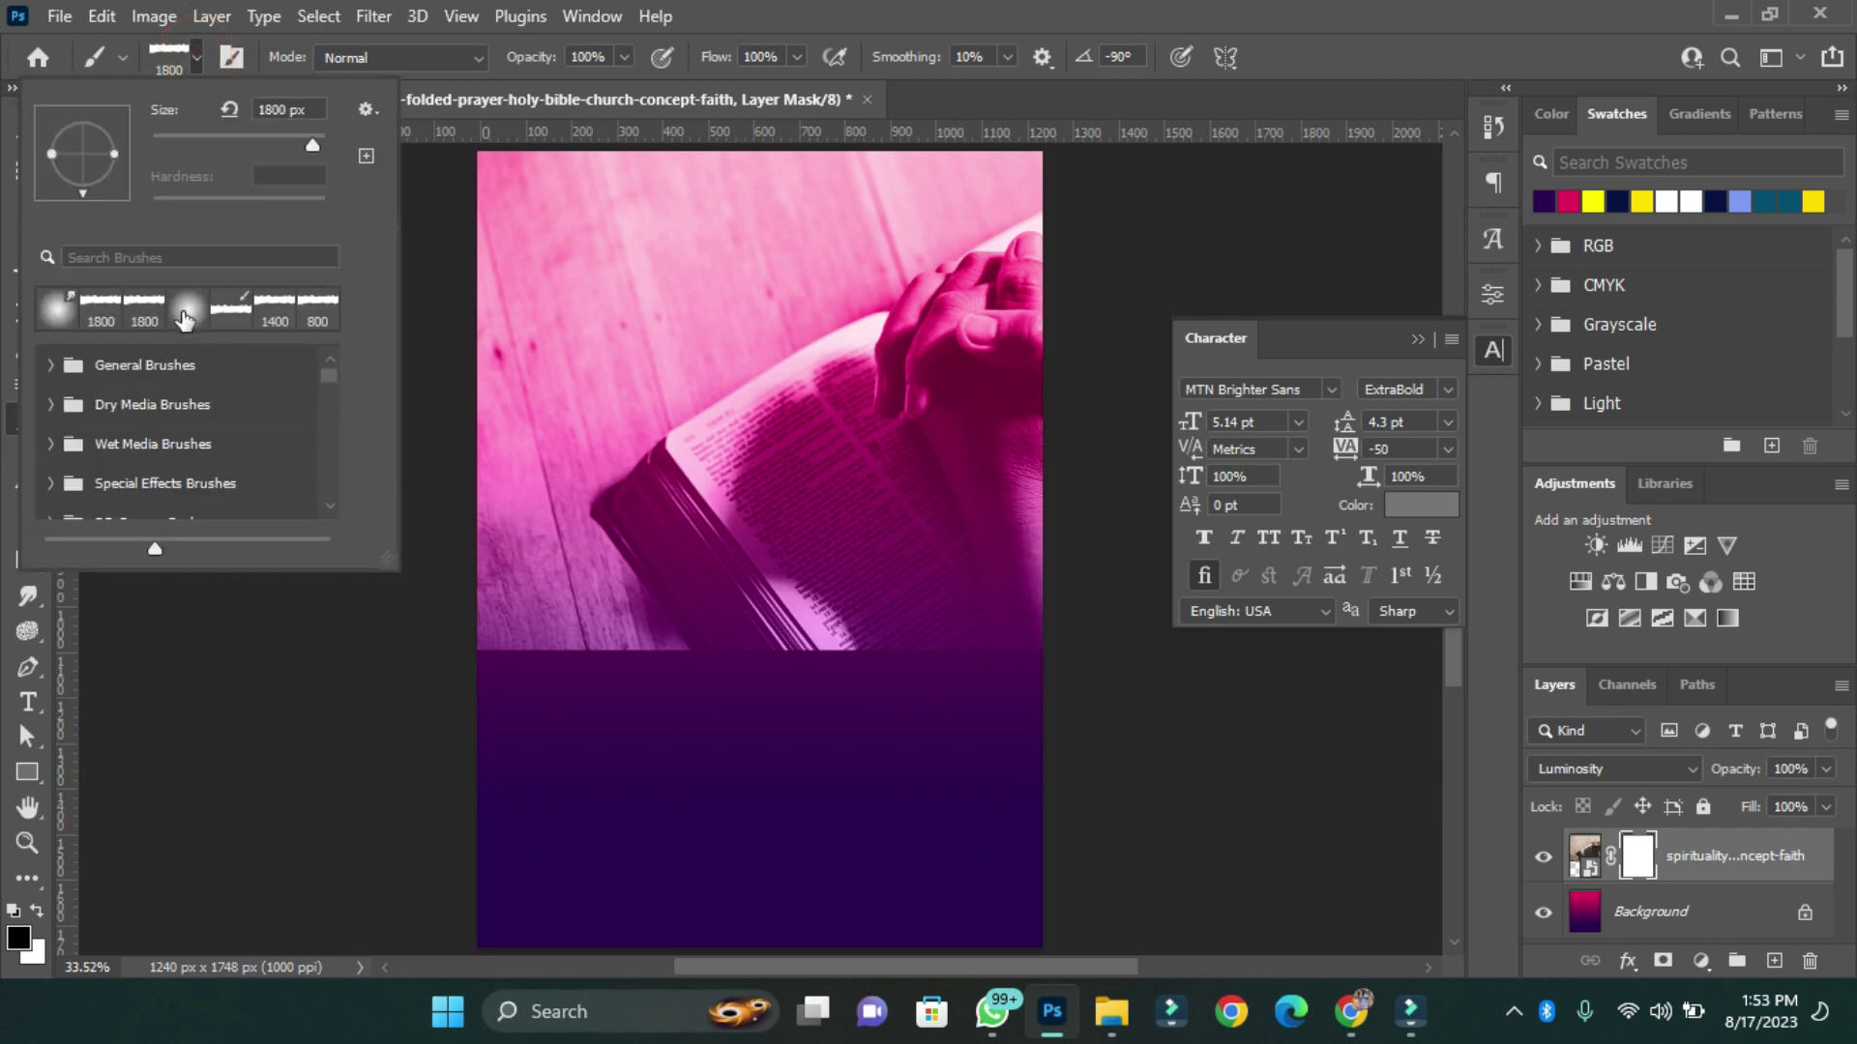
double_click(183, 314)
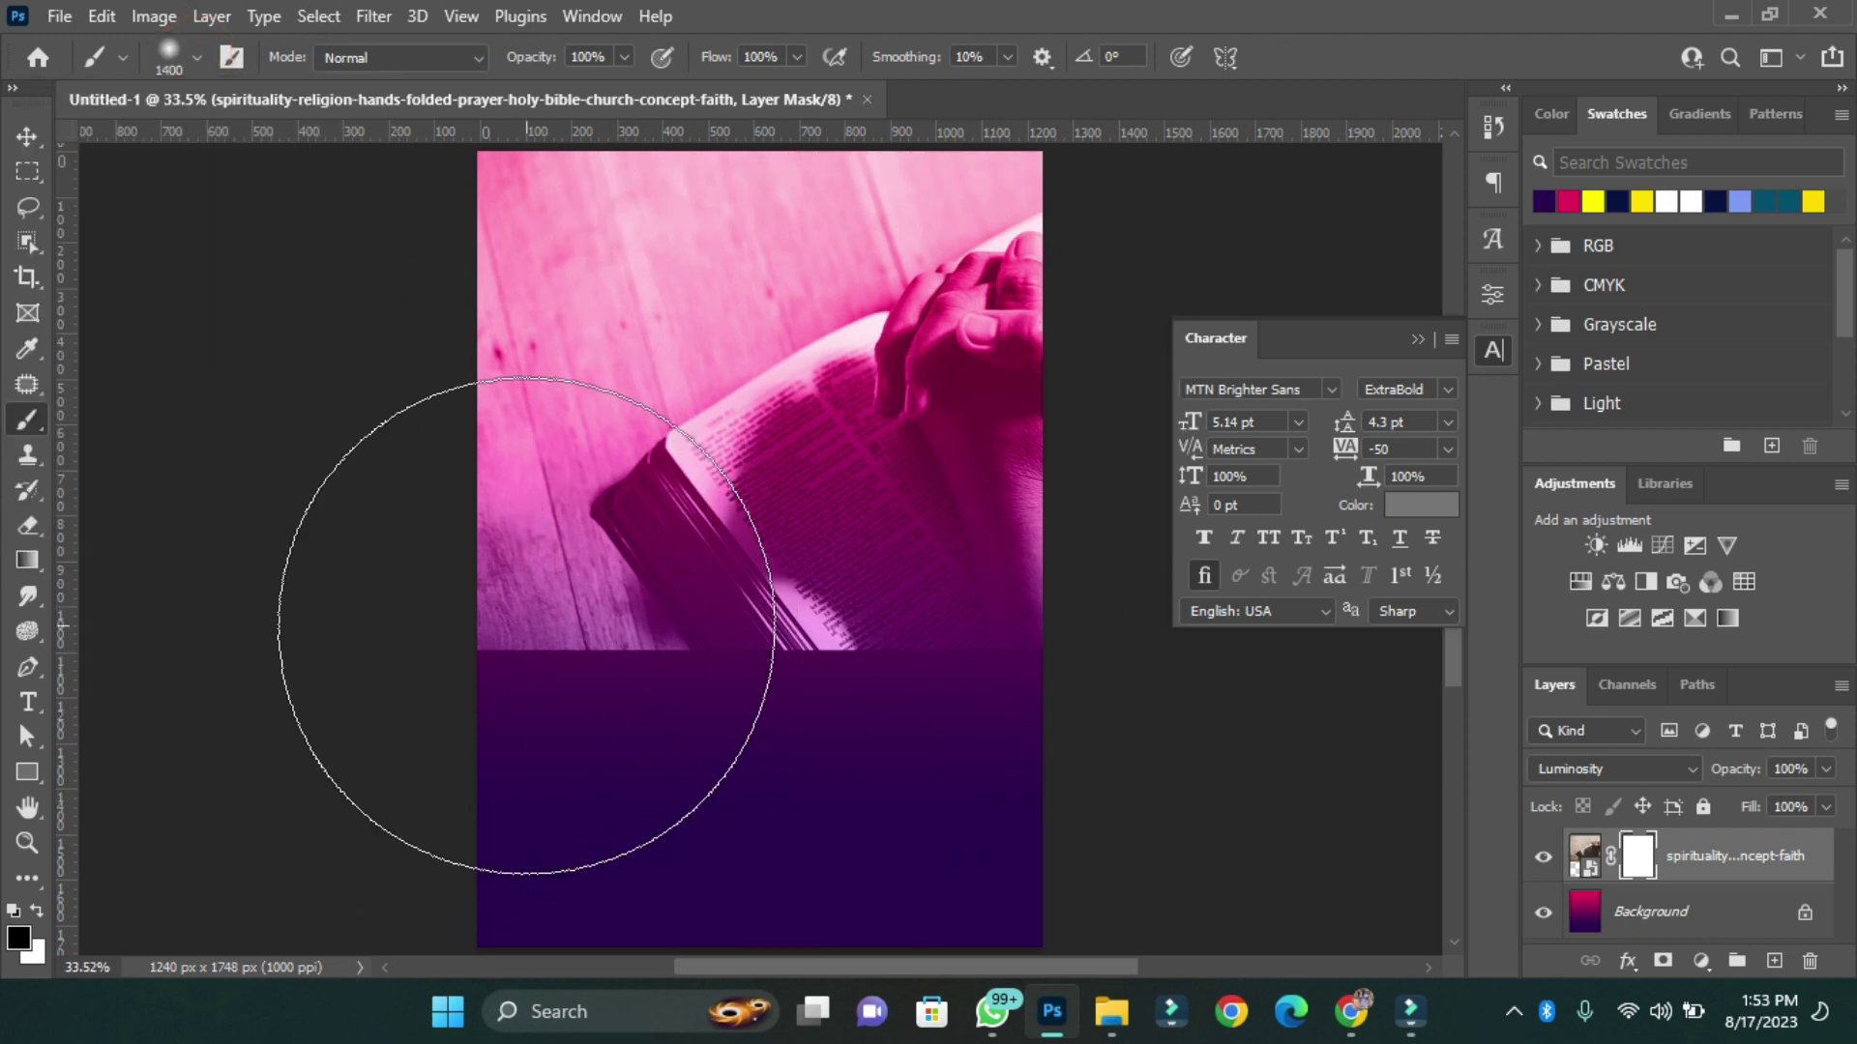
key(bracketright)
key(bracketright)
key(bracketright)
mouse_move(526, 625)
mouse_down()
mouse_move(416, 186)
mouse_move(1079, 870)
mouse_move(457, 125)
mouse_up()
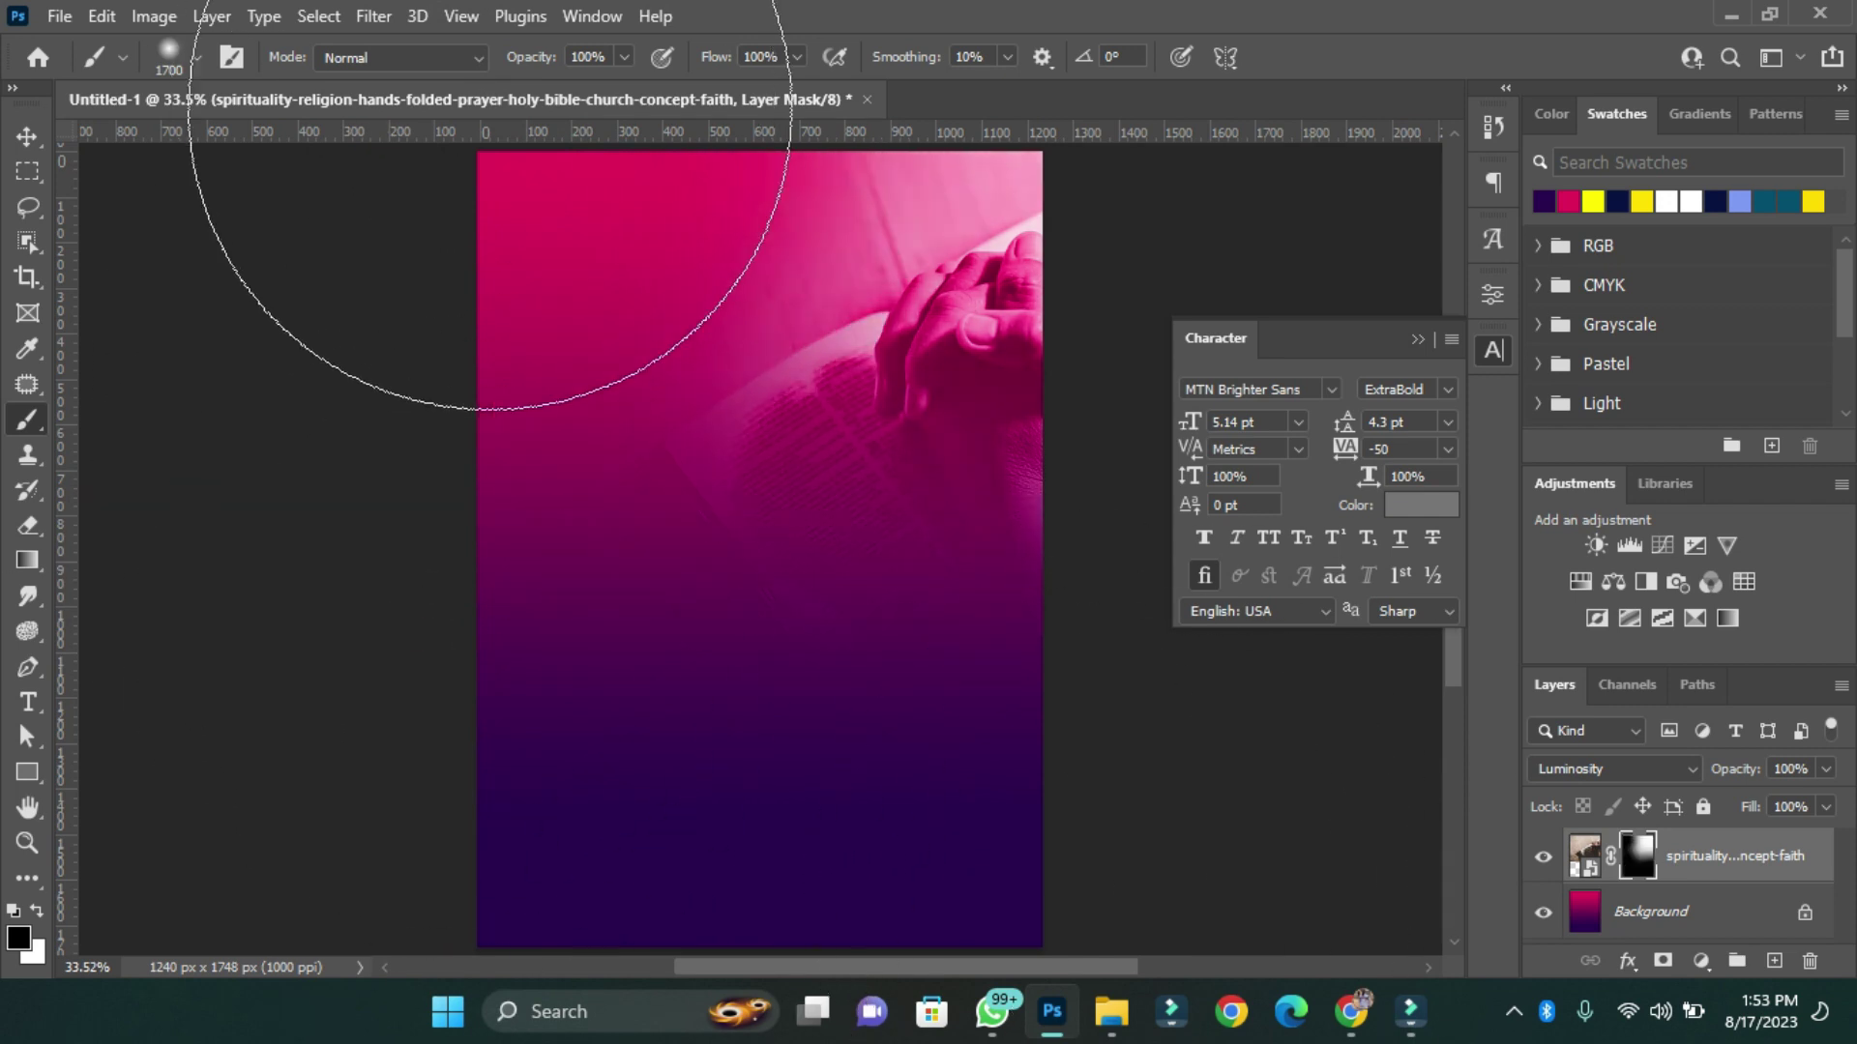
Set the photo layer's fill and opacity to 80% and lock the layer.
click(1826, 807)
drag(1831, 838, 1808, 838)
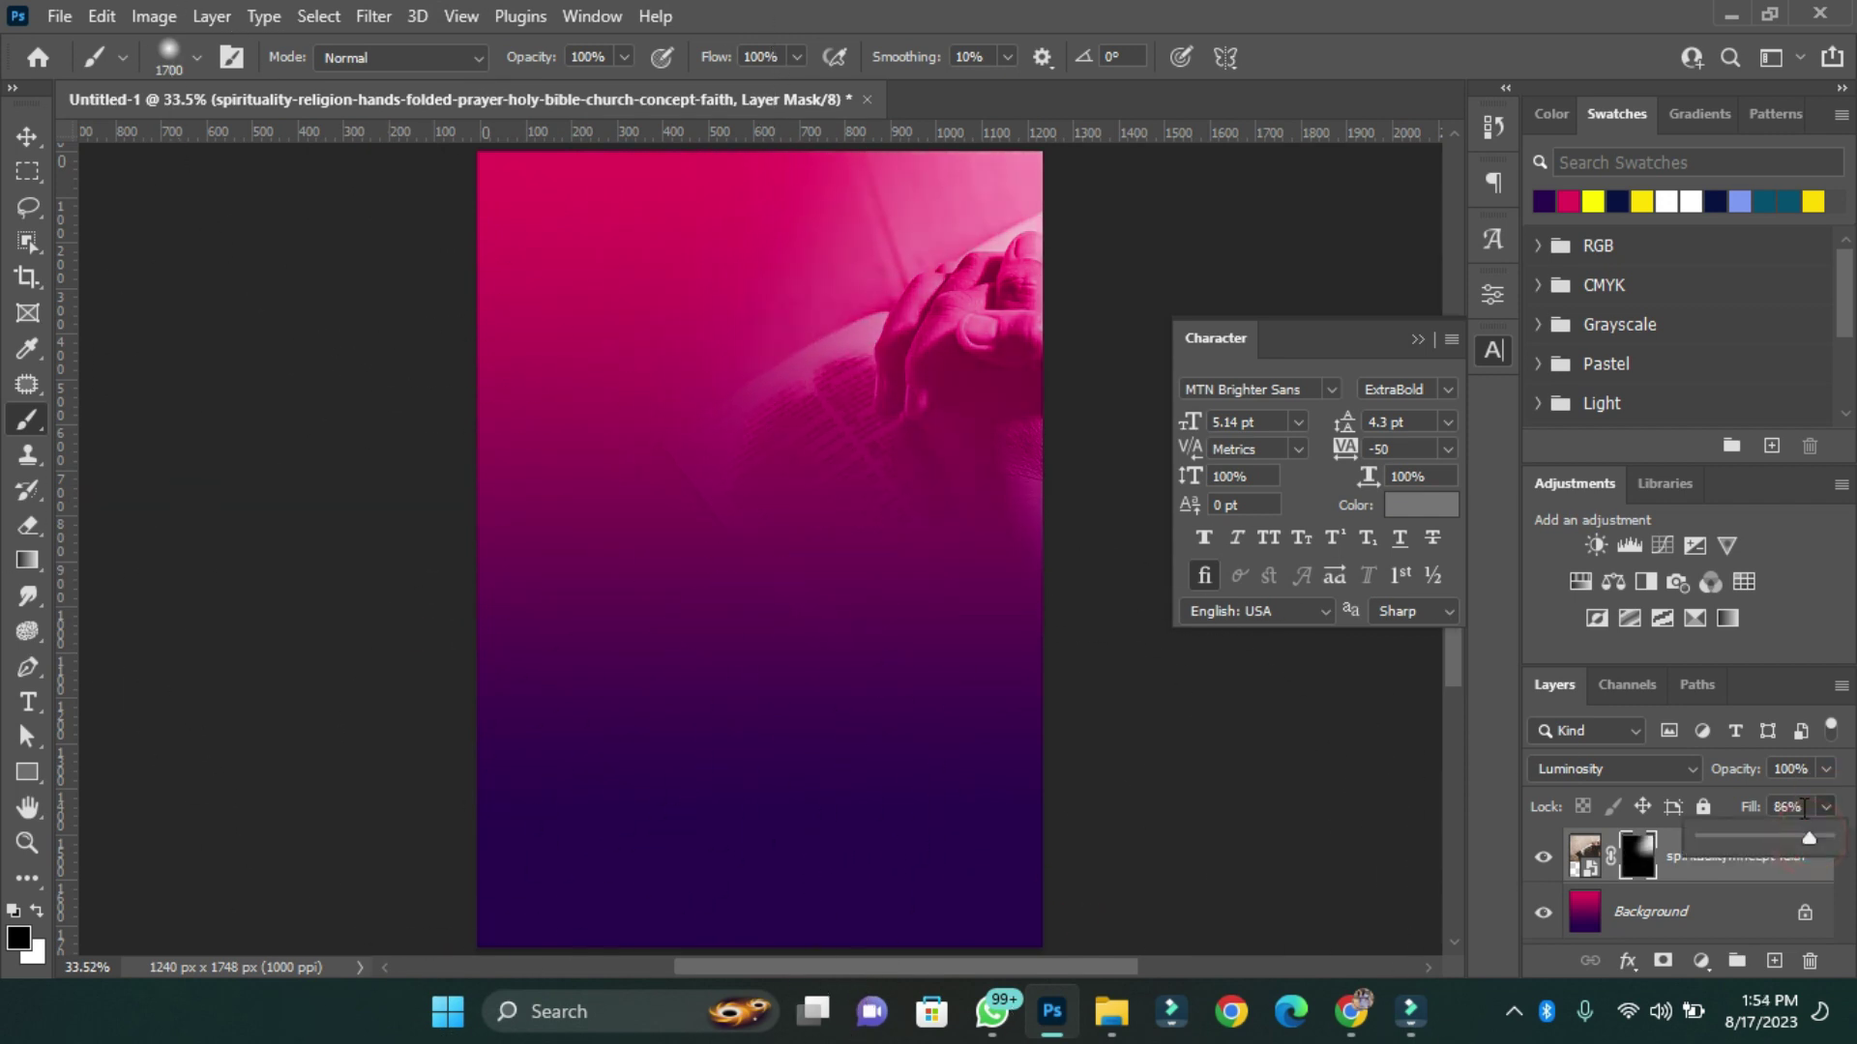
click(1804, 807)
text(80)
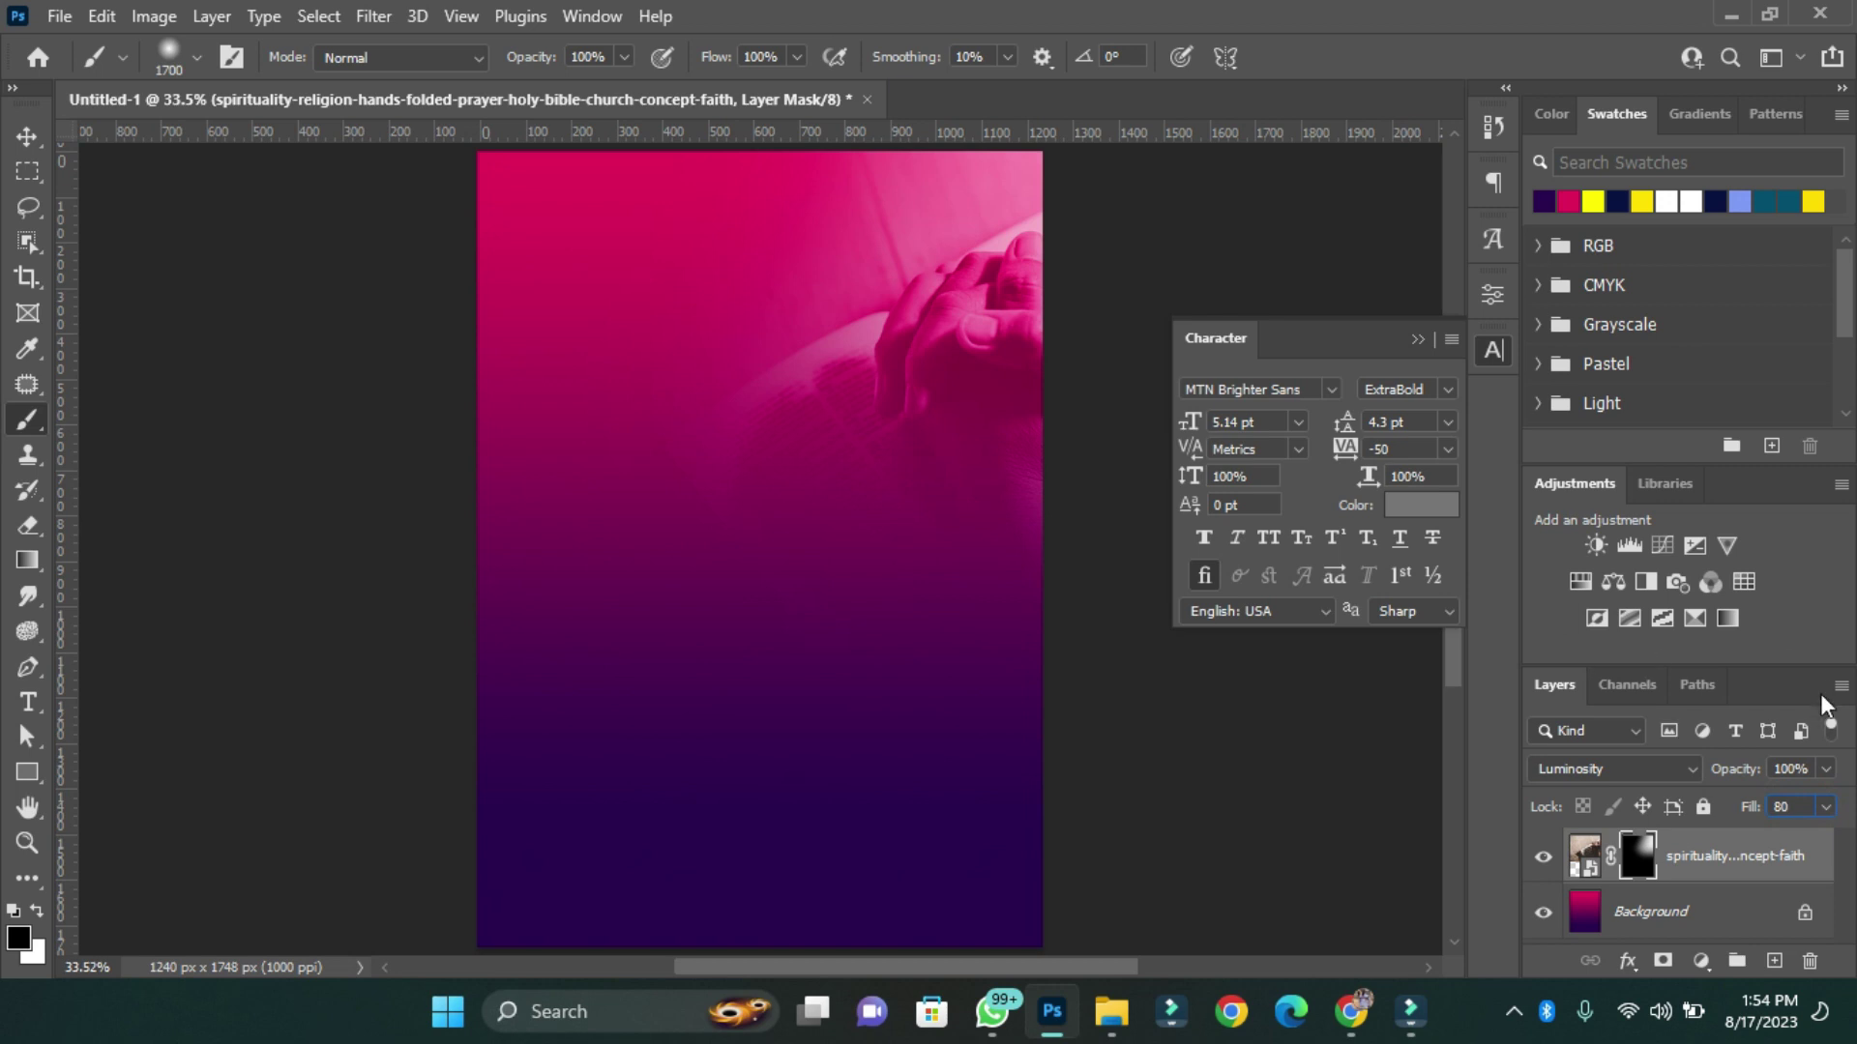
click(1791, 769)
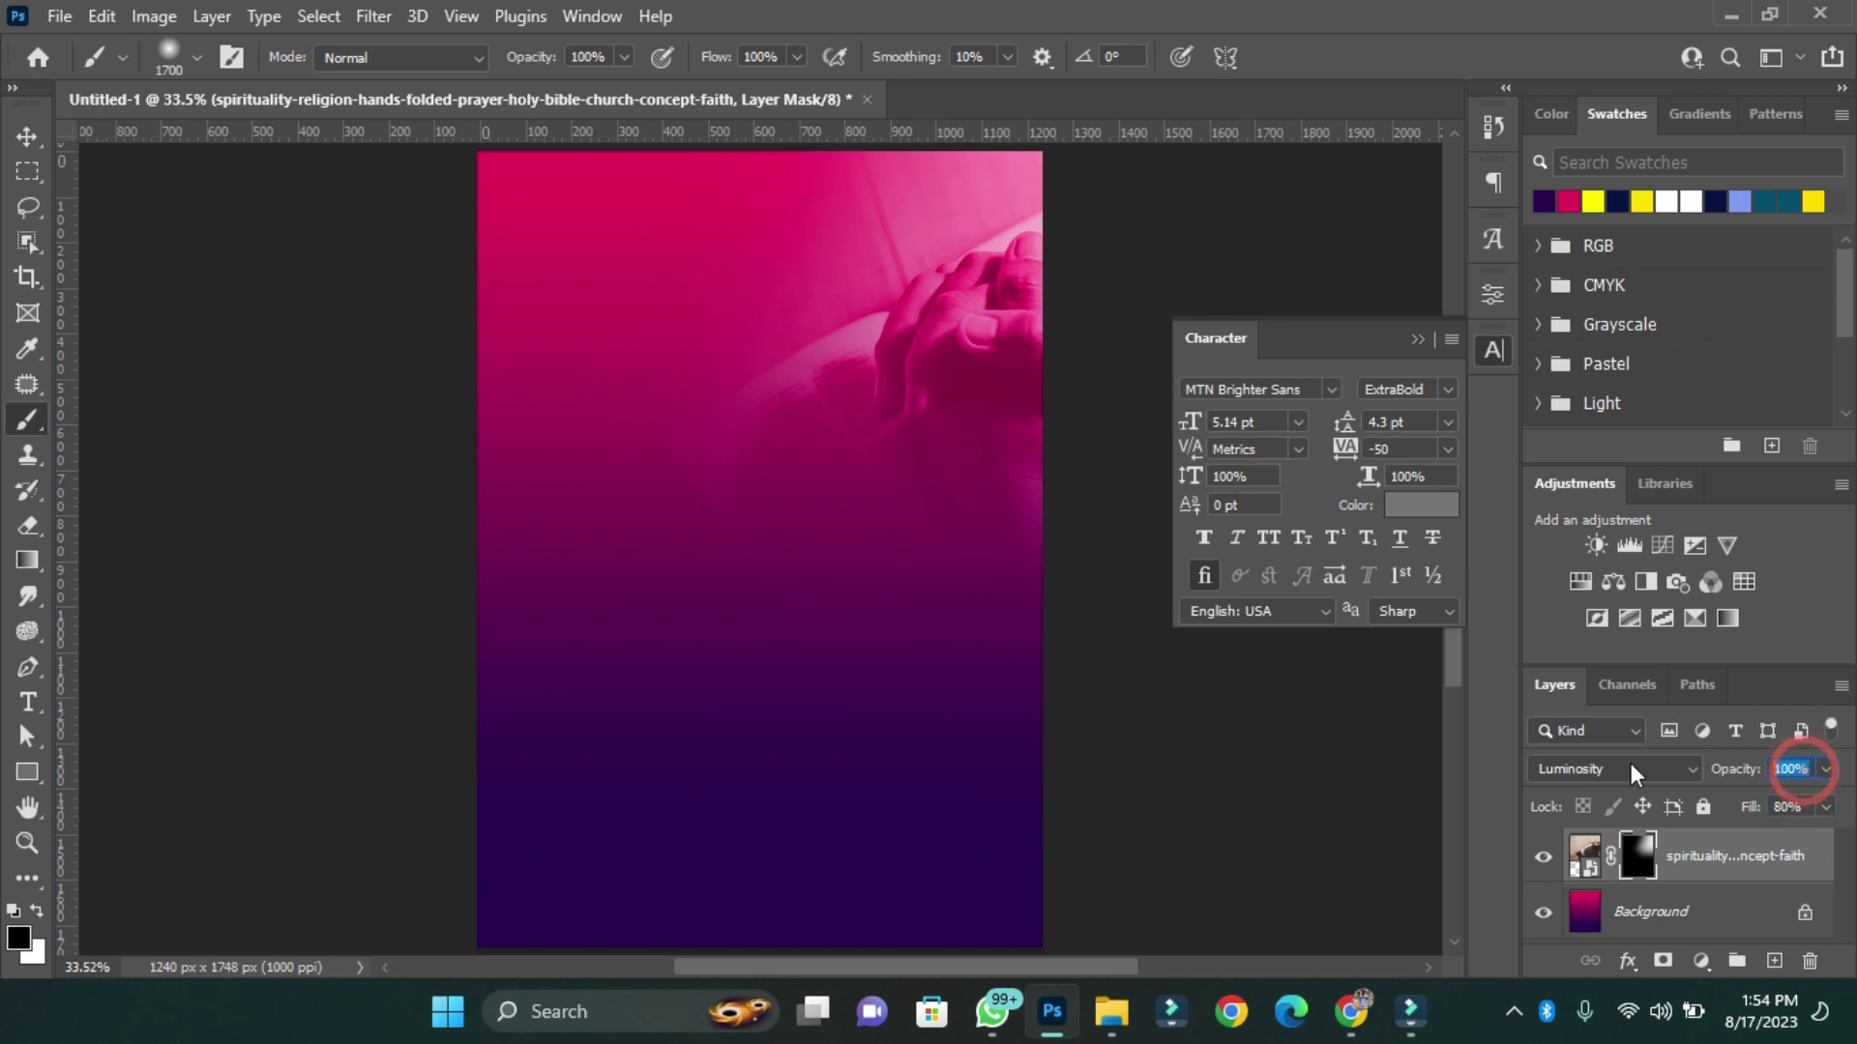
text(80)
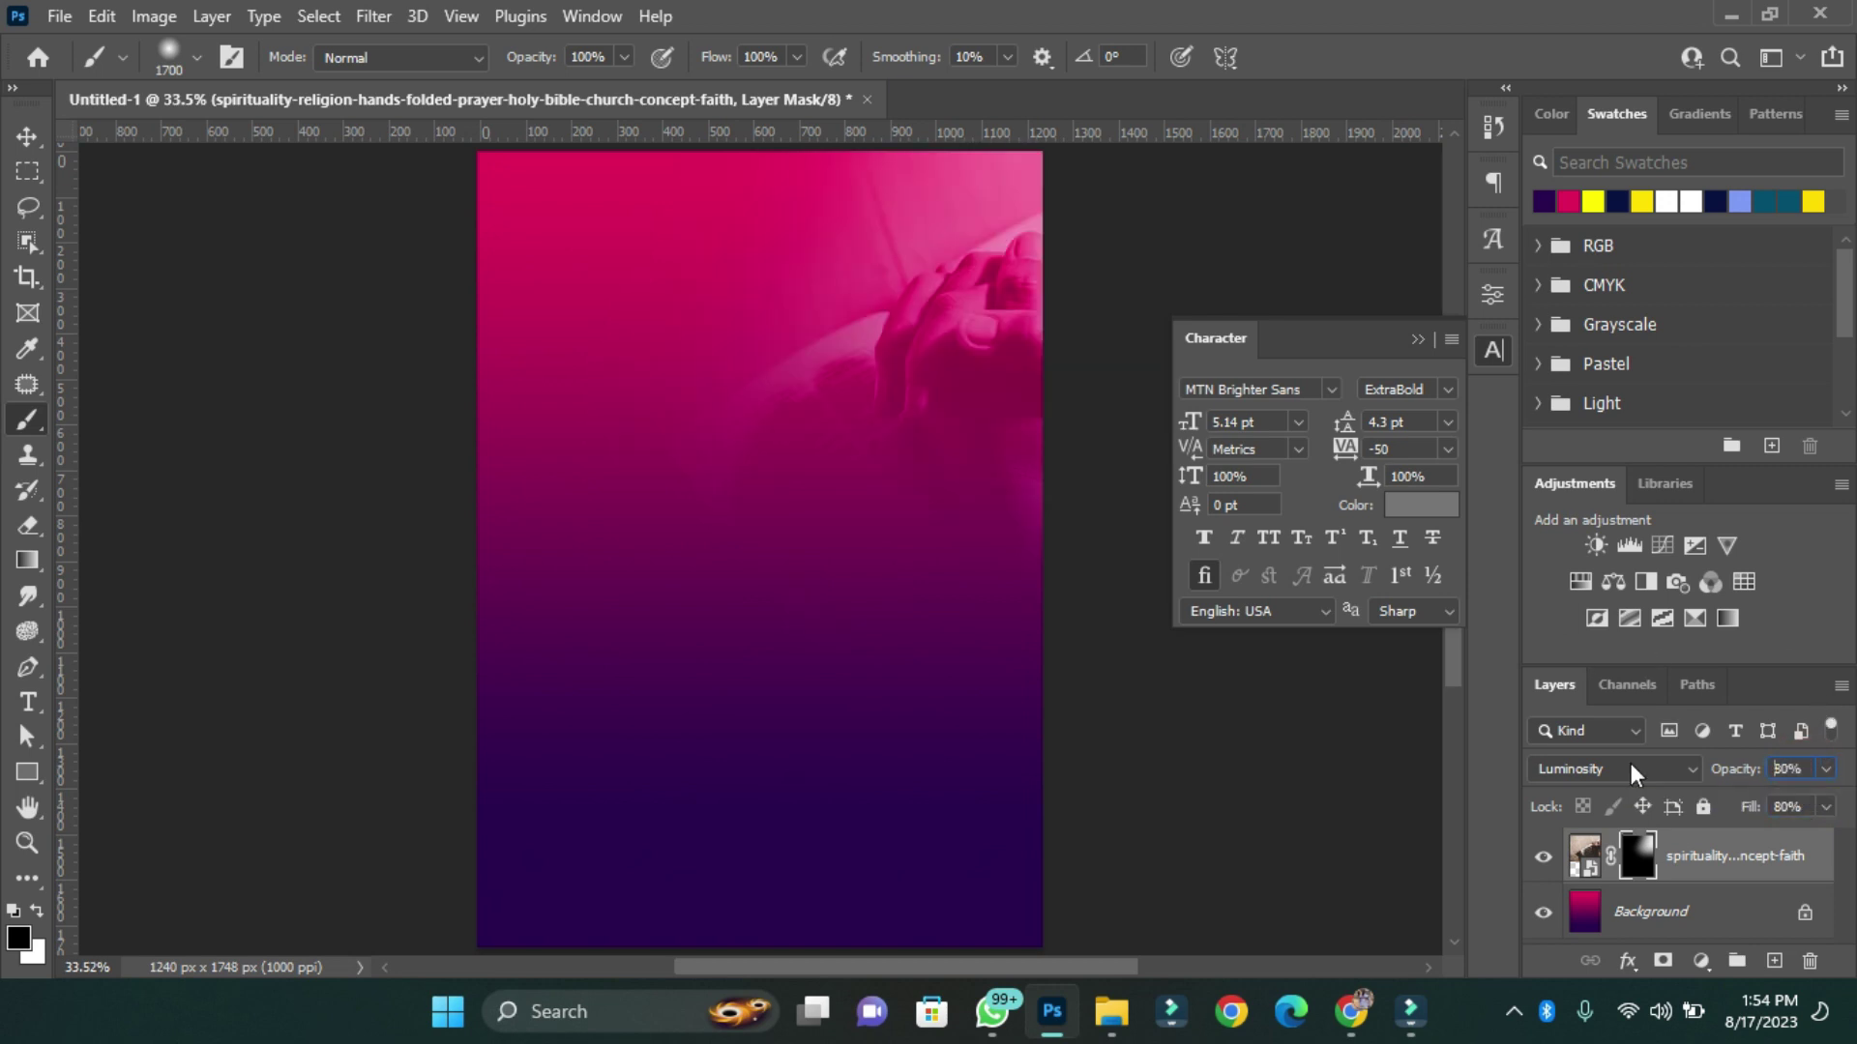
key(Return)
key(ctrl+slash)
key(v)
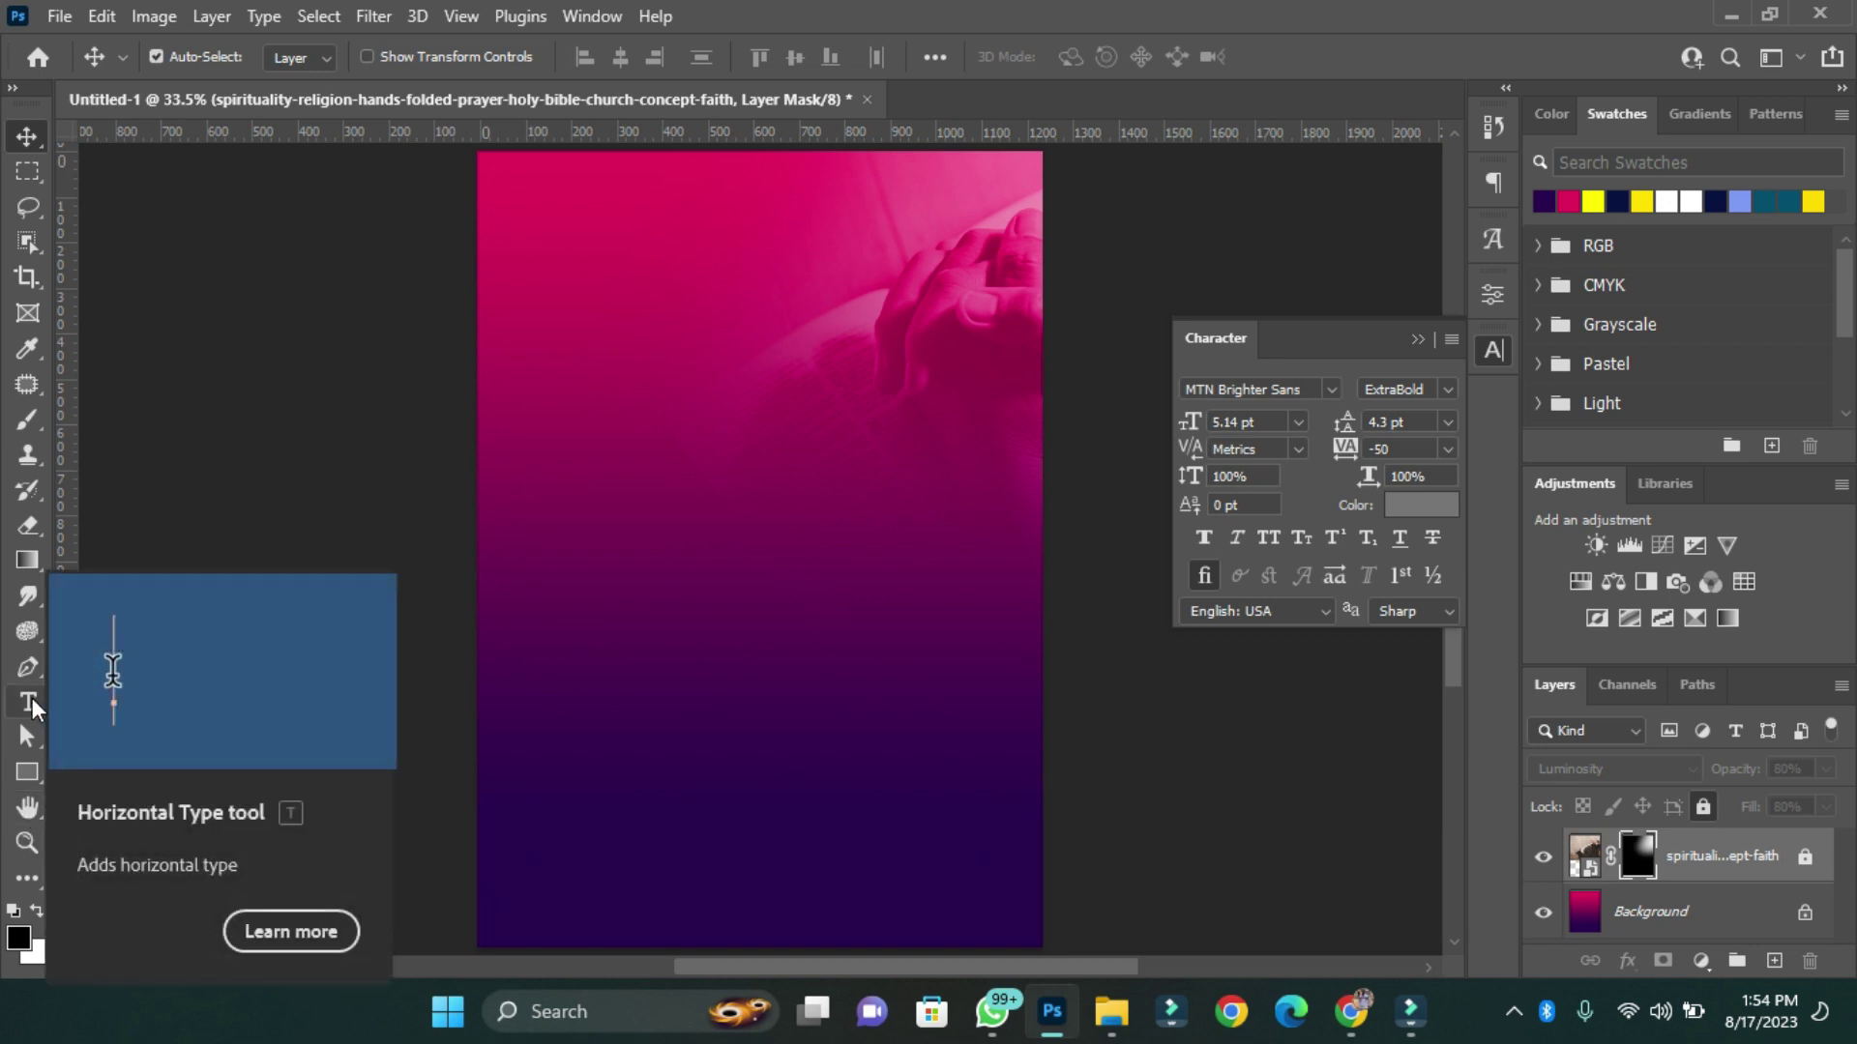
Add white (#ffffff) text 'SONSHIP' in Bebas Neue.
click(29, 705)
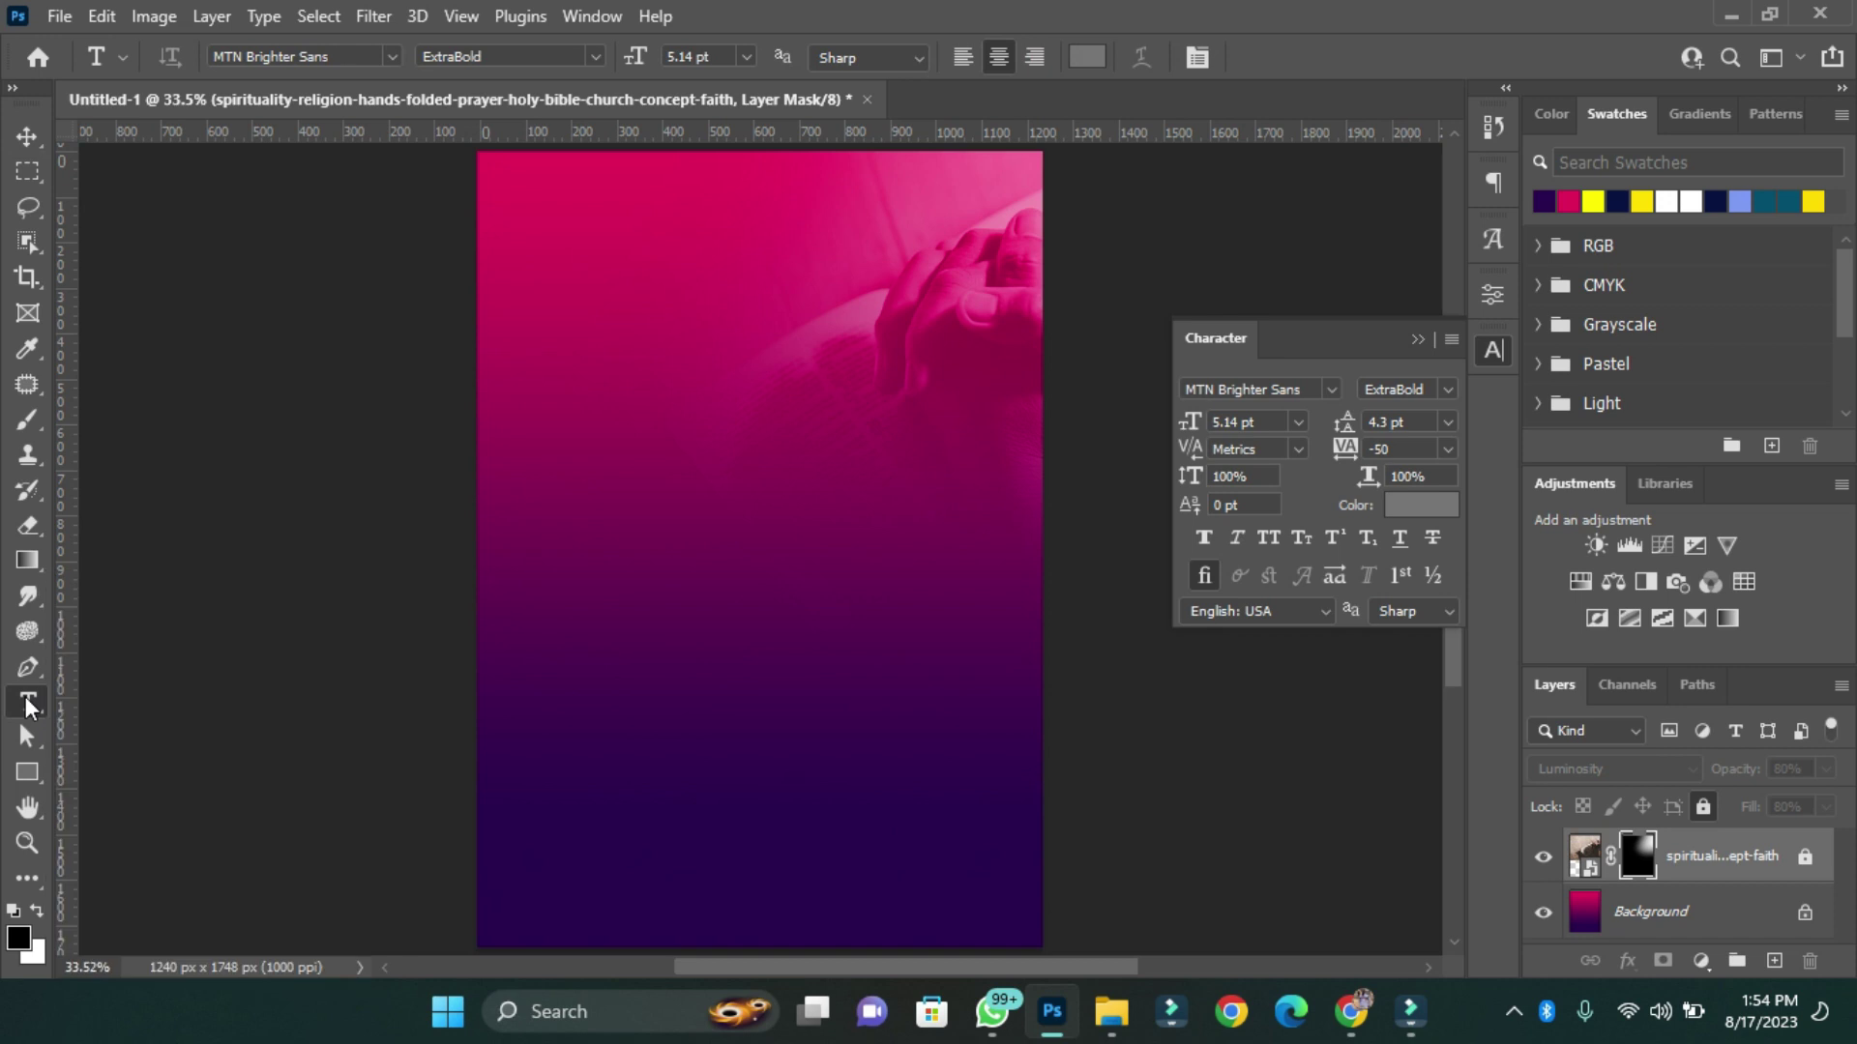
click(622, 534)
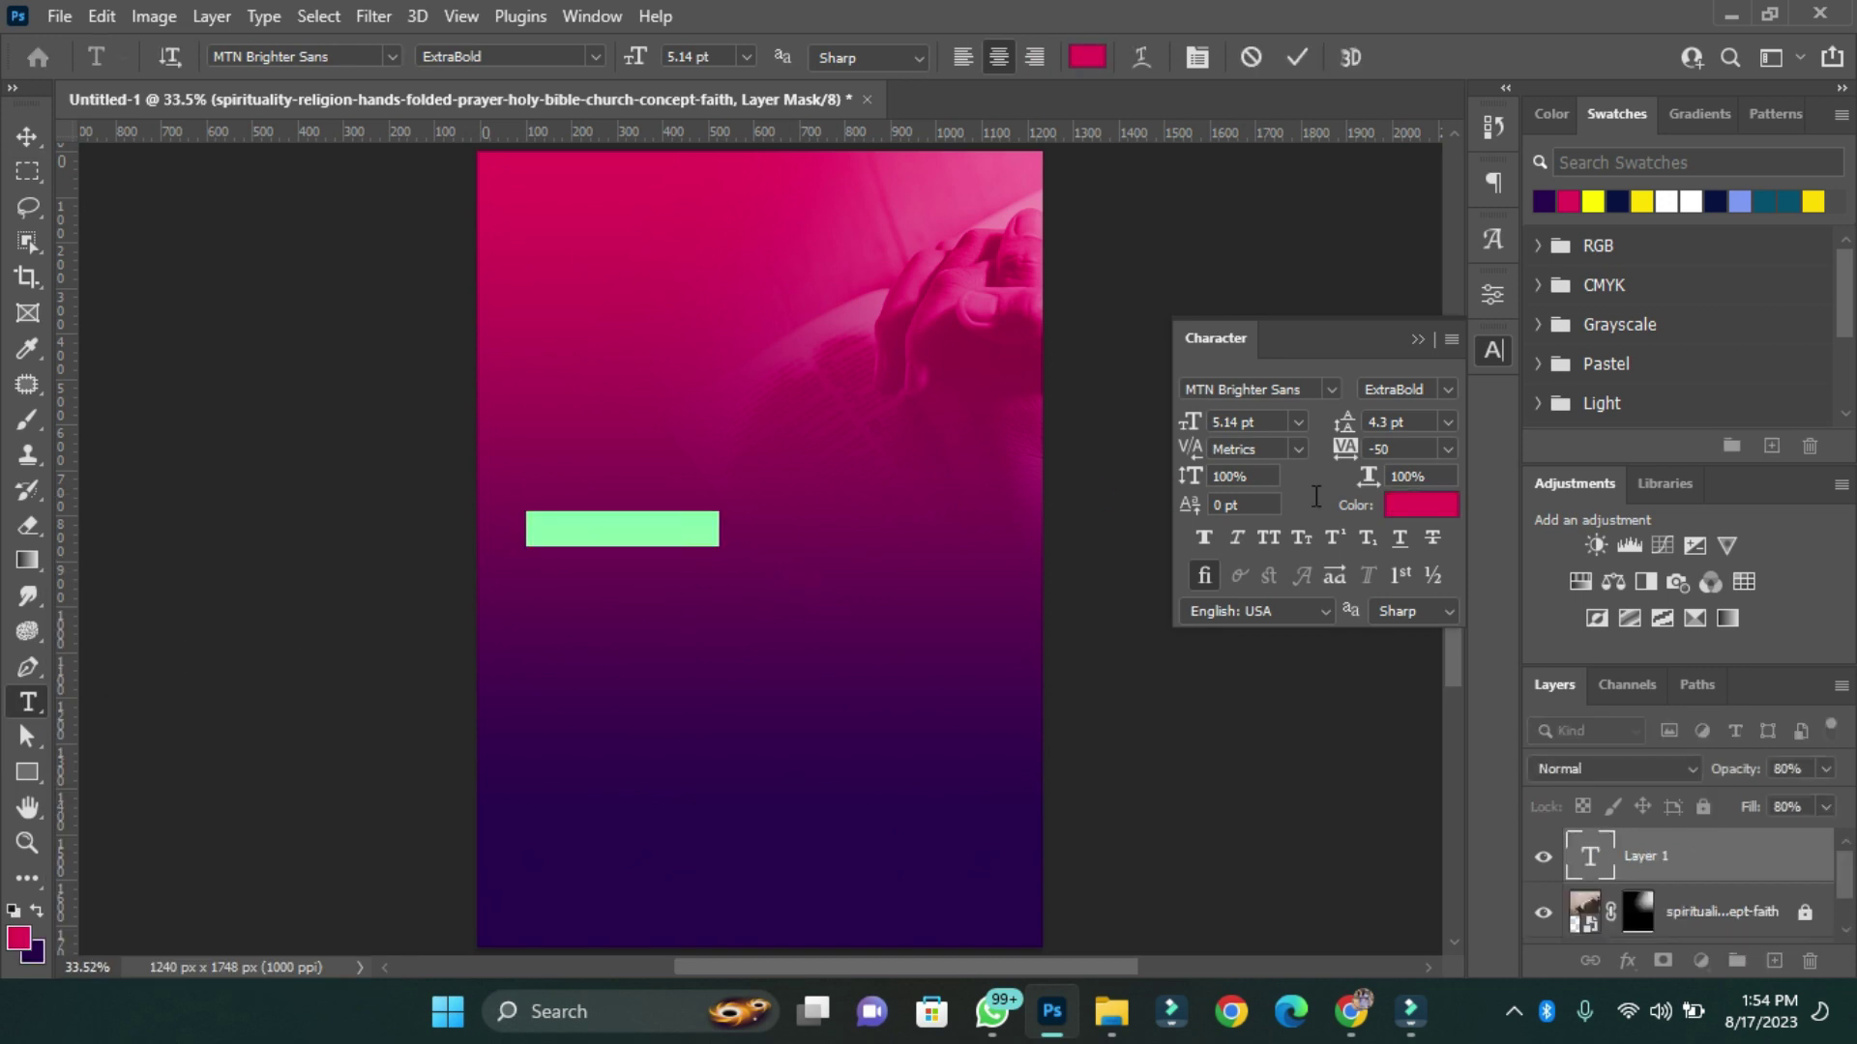
click(1413, 502)
text(ffffff)
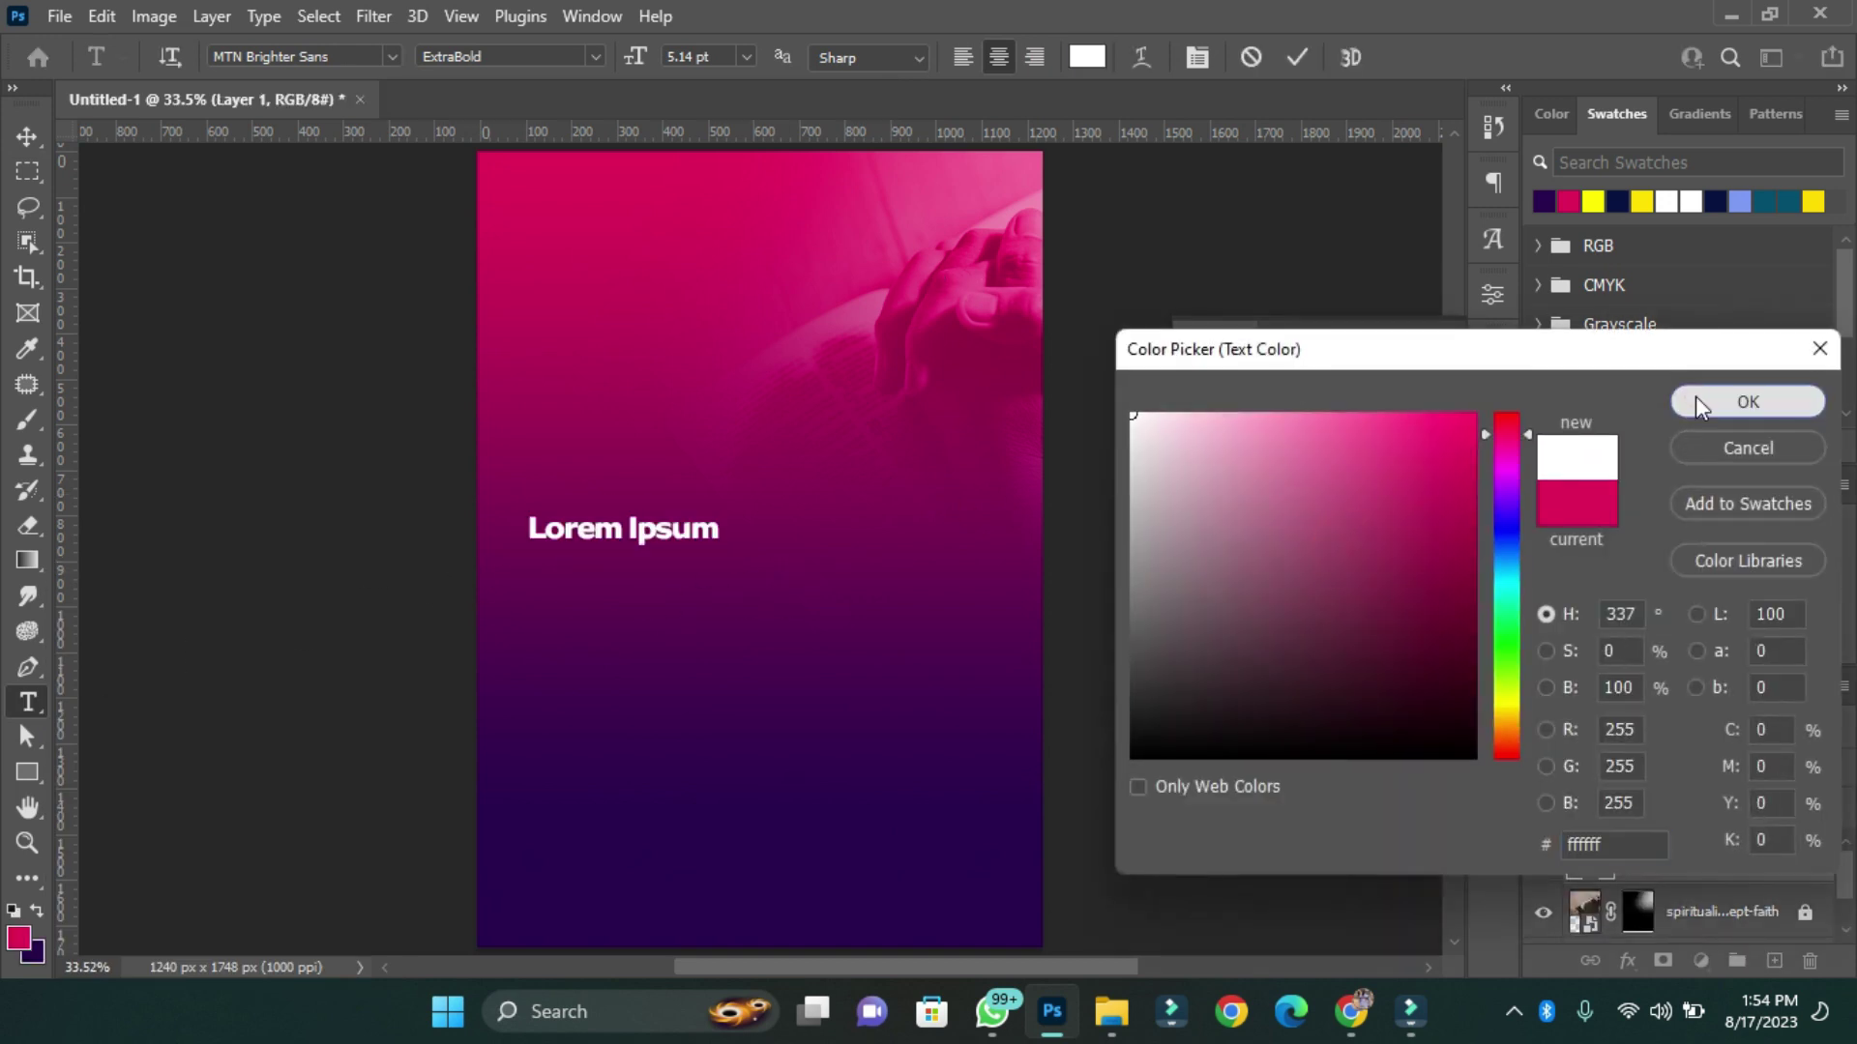
click(1694, 396)
text(SONSHIP)
key(ctrl+Return)
click(1331, 388)
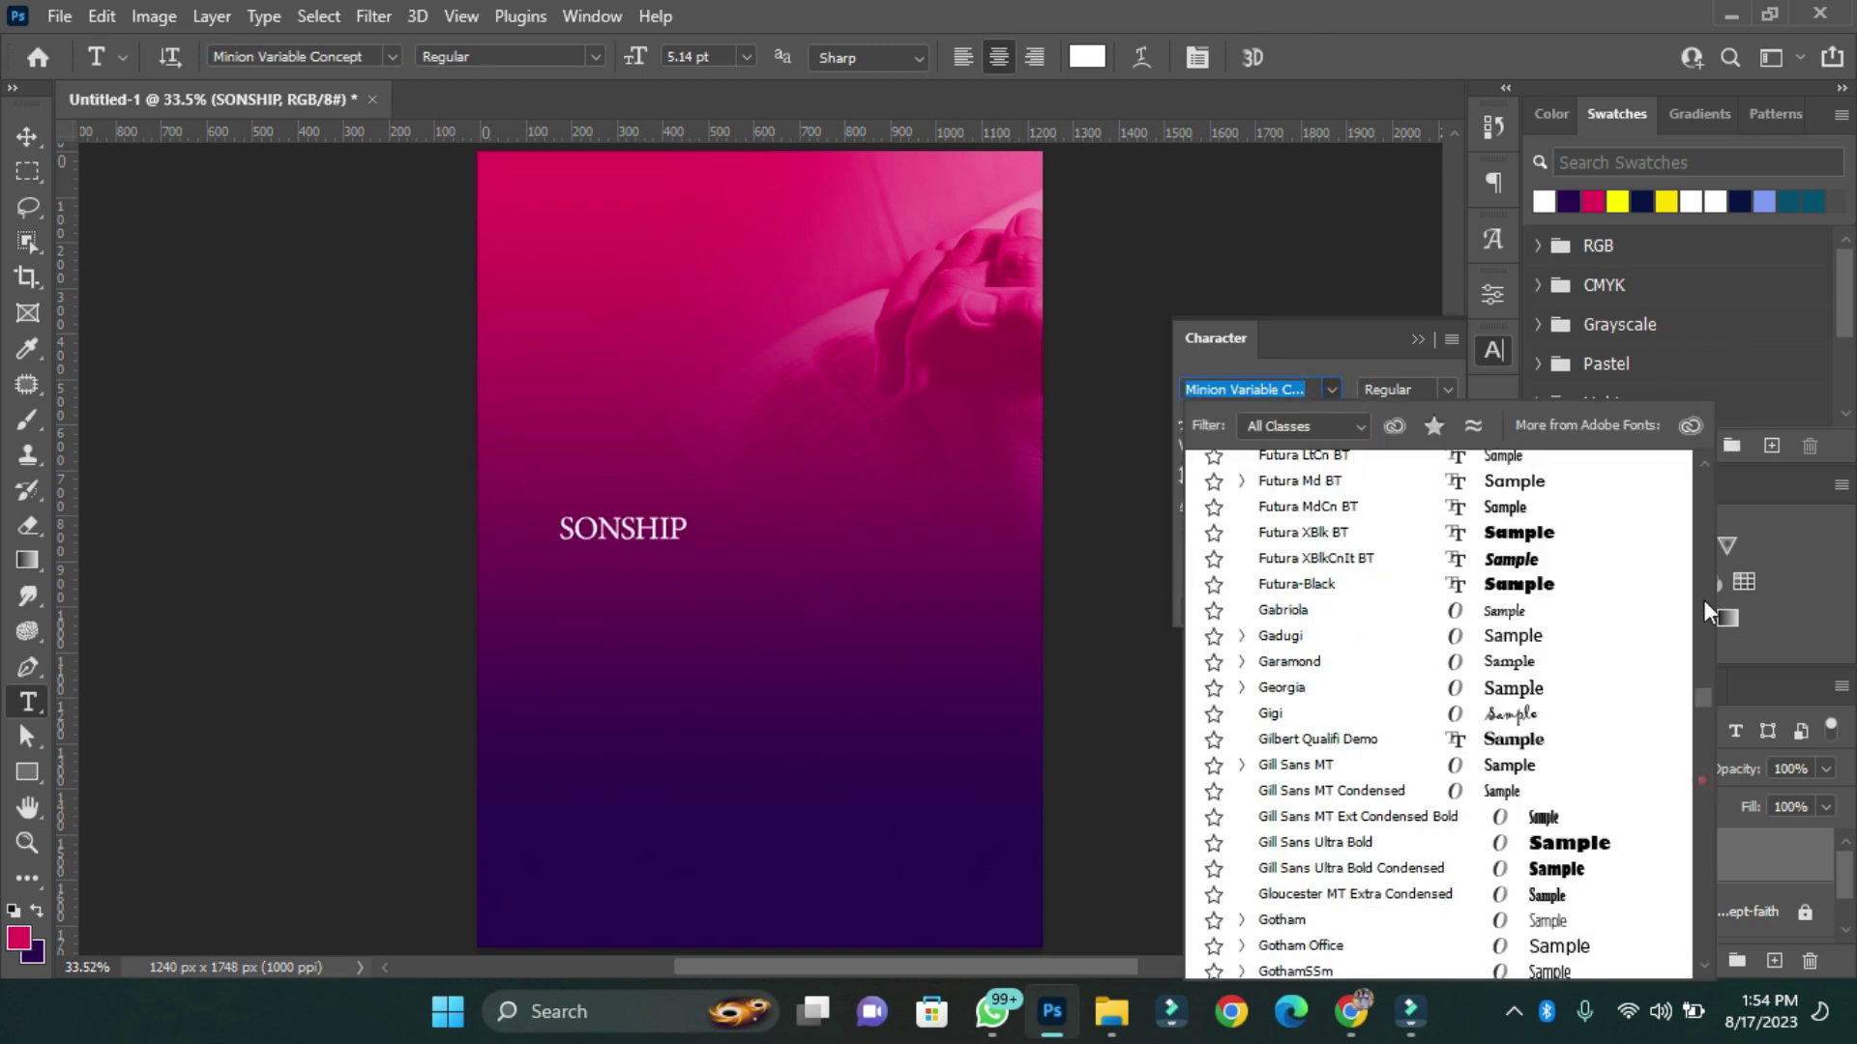
click(1443, 504)
Centre SONSHIP on the canvas and enlarge it across most of the flyer width.
key(v)
key(ctrl+a)
click(620, 57)
key(ctrl+d)
key(ctrl+t)
drag(800, 551, 928, 677)
key(Return)
Duplicate SONSHIP below as 'CONFERENCE', shrunk to about 65% and nudged up close.
drag(870, 546, 871, 626)
double_click(899, 628)
text(CONFERENCE)
key(ctrl+Return)
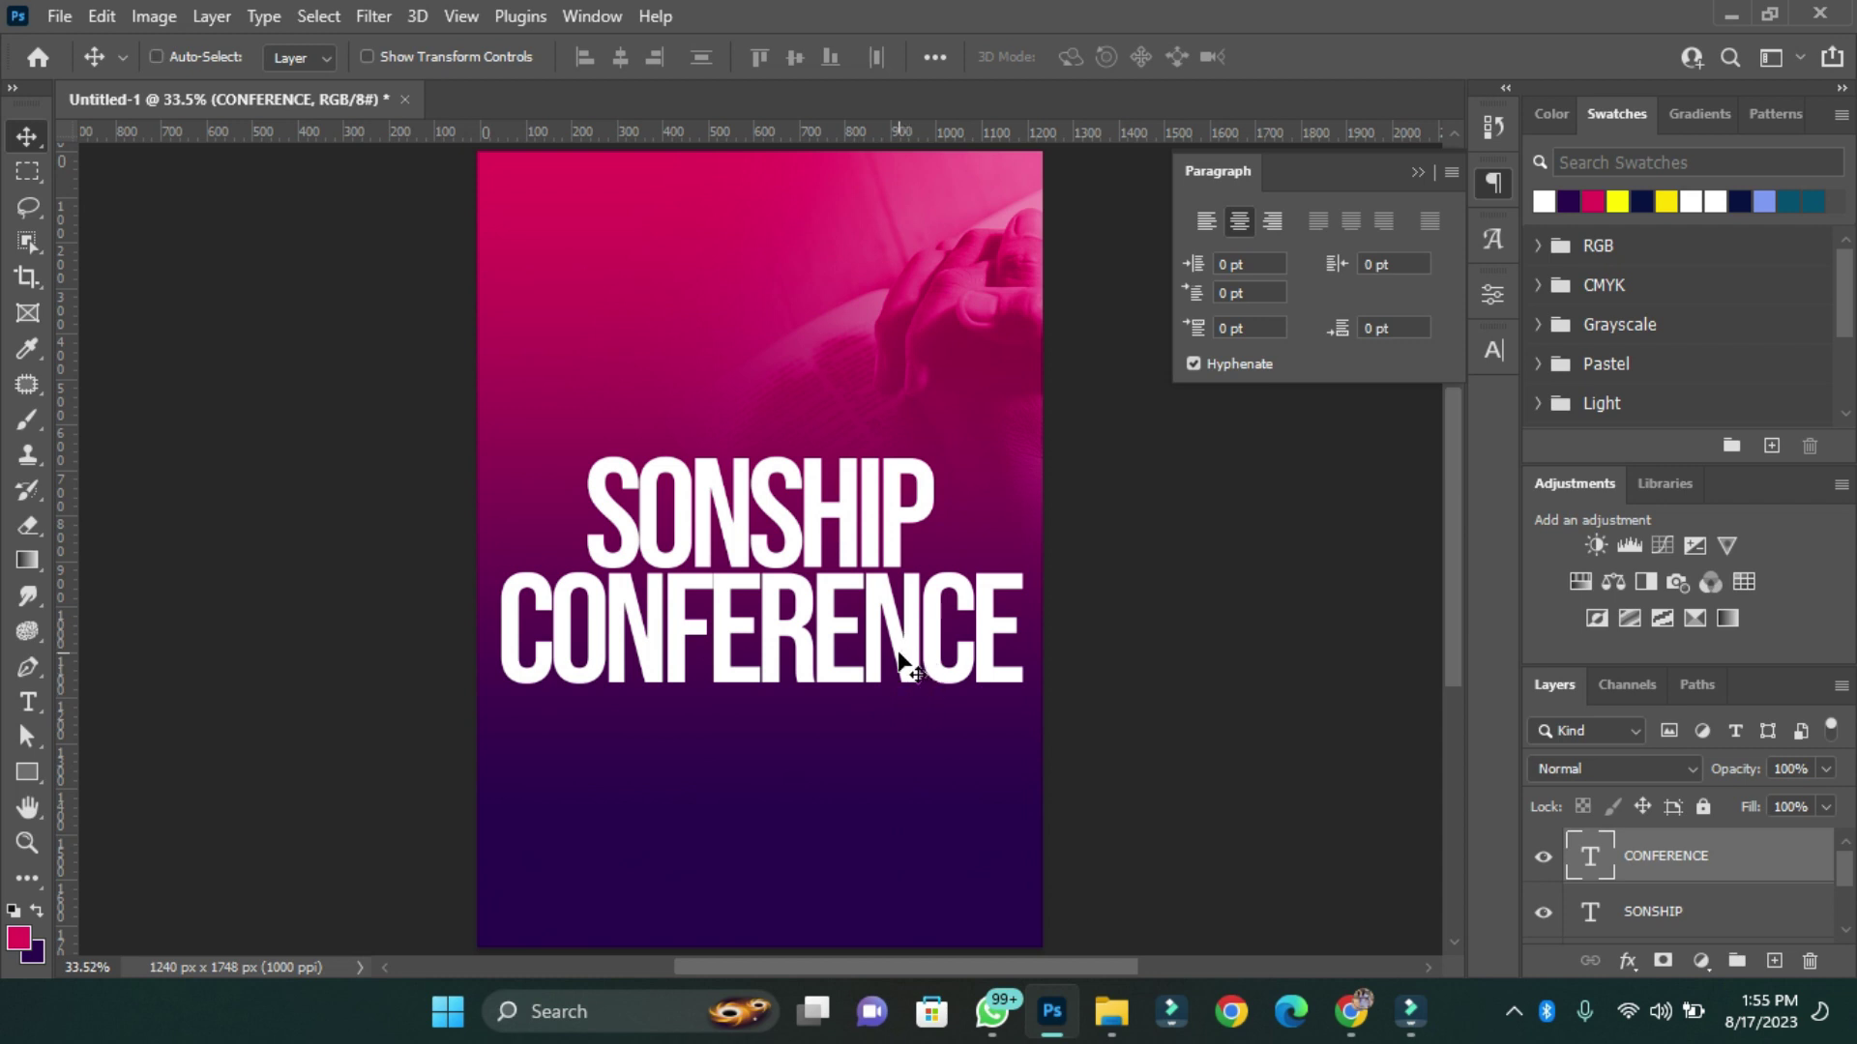
key(ctrl+t)
drag(1025, 712, 931, 682)
key(Return)
drag(816, 629, 816, 608)
Enlarge both title lines together.
drag(440, 474, 904, 650)
key(ctrl+t)
drag(934, 458, 954, 435)
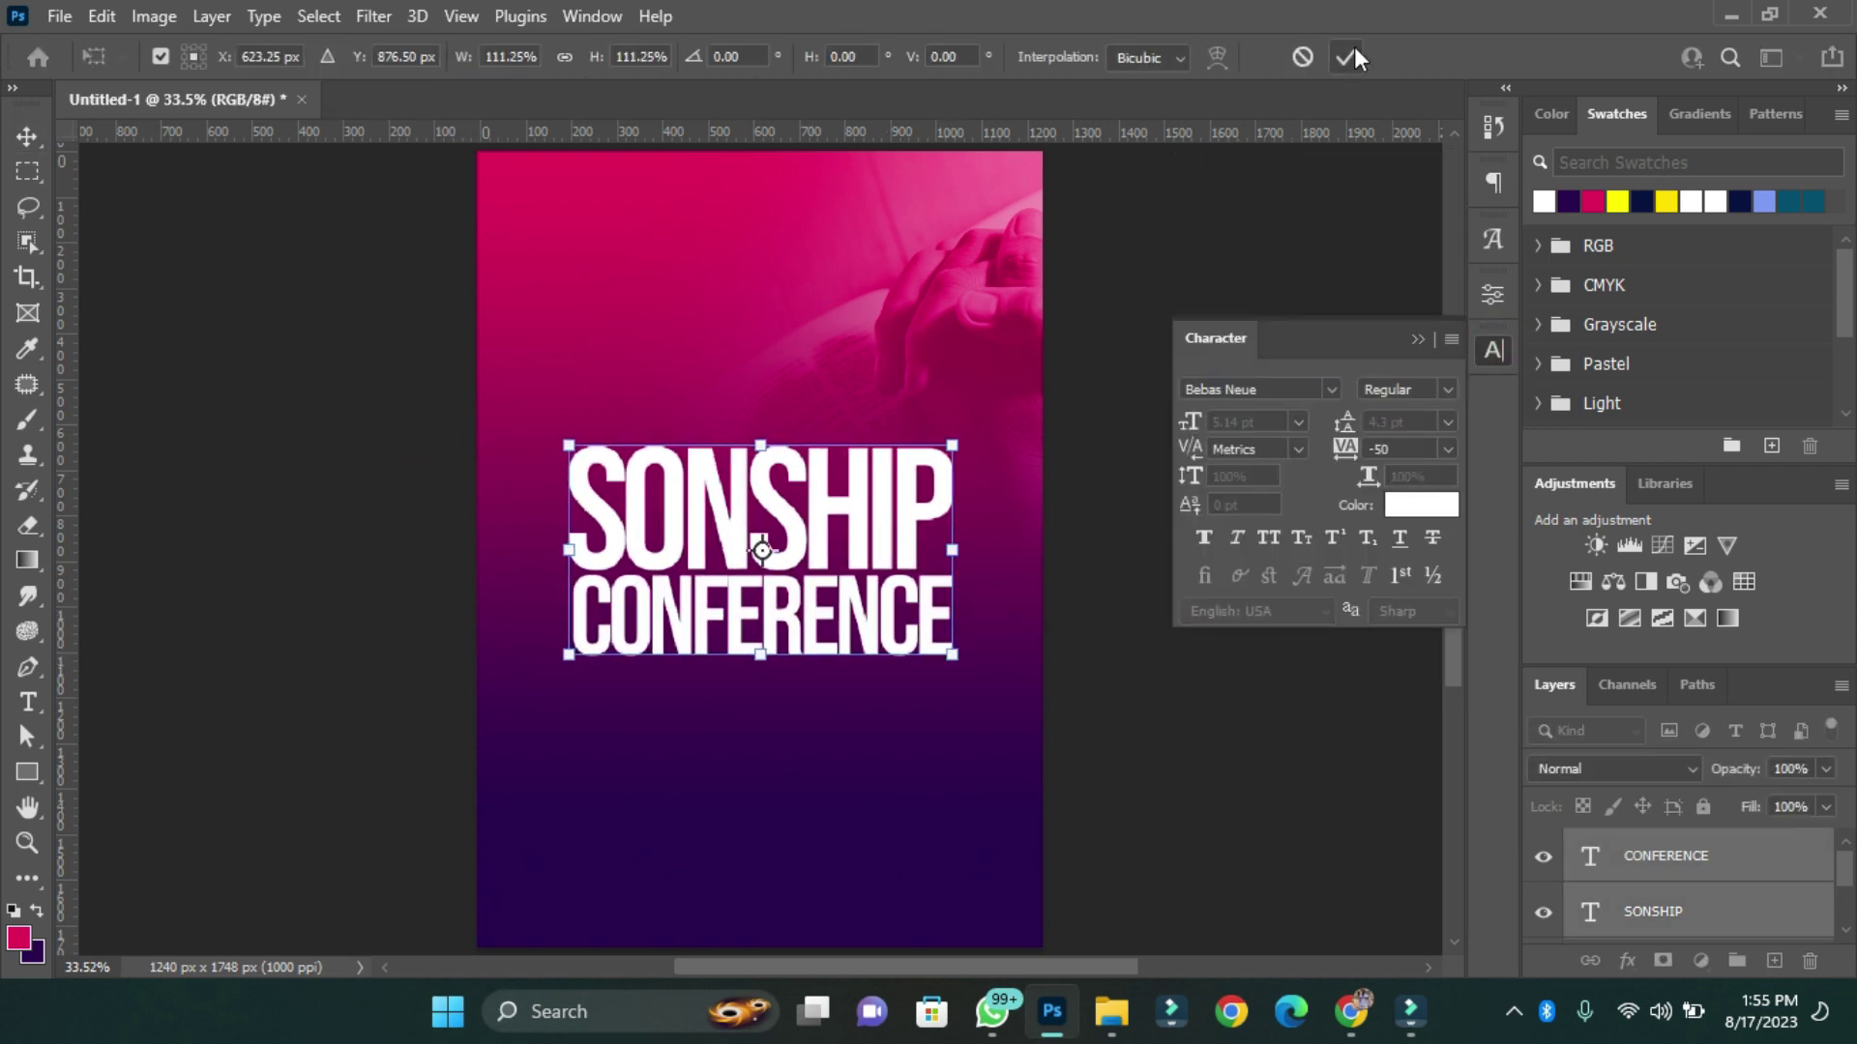
key(Return)
click(779, 667)
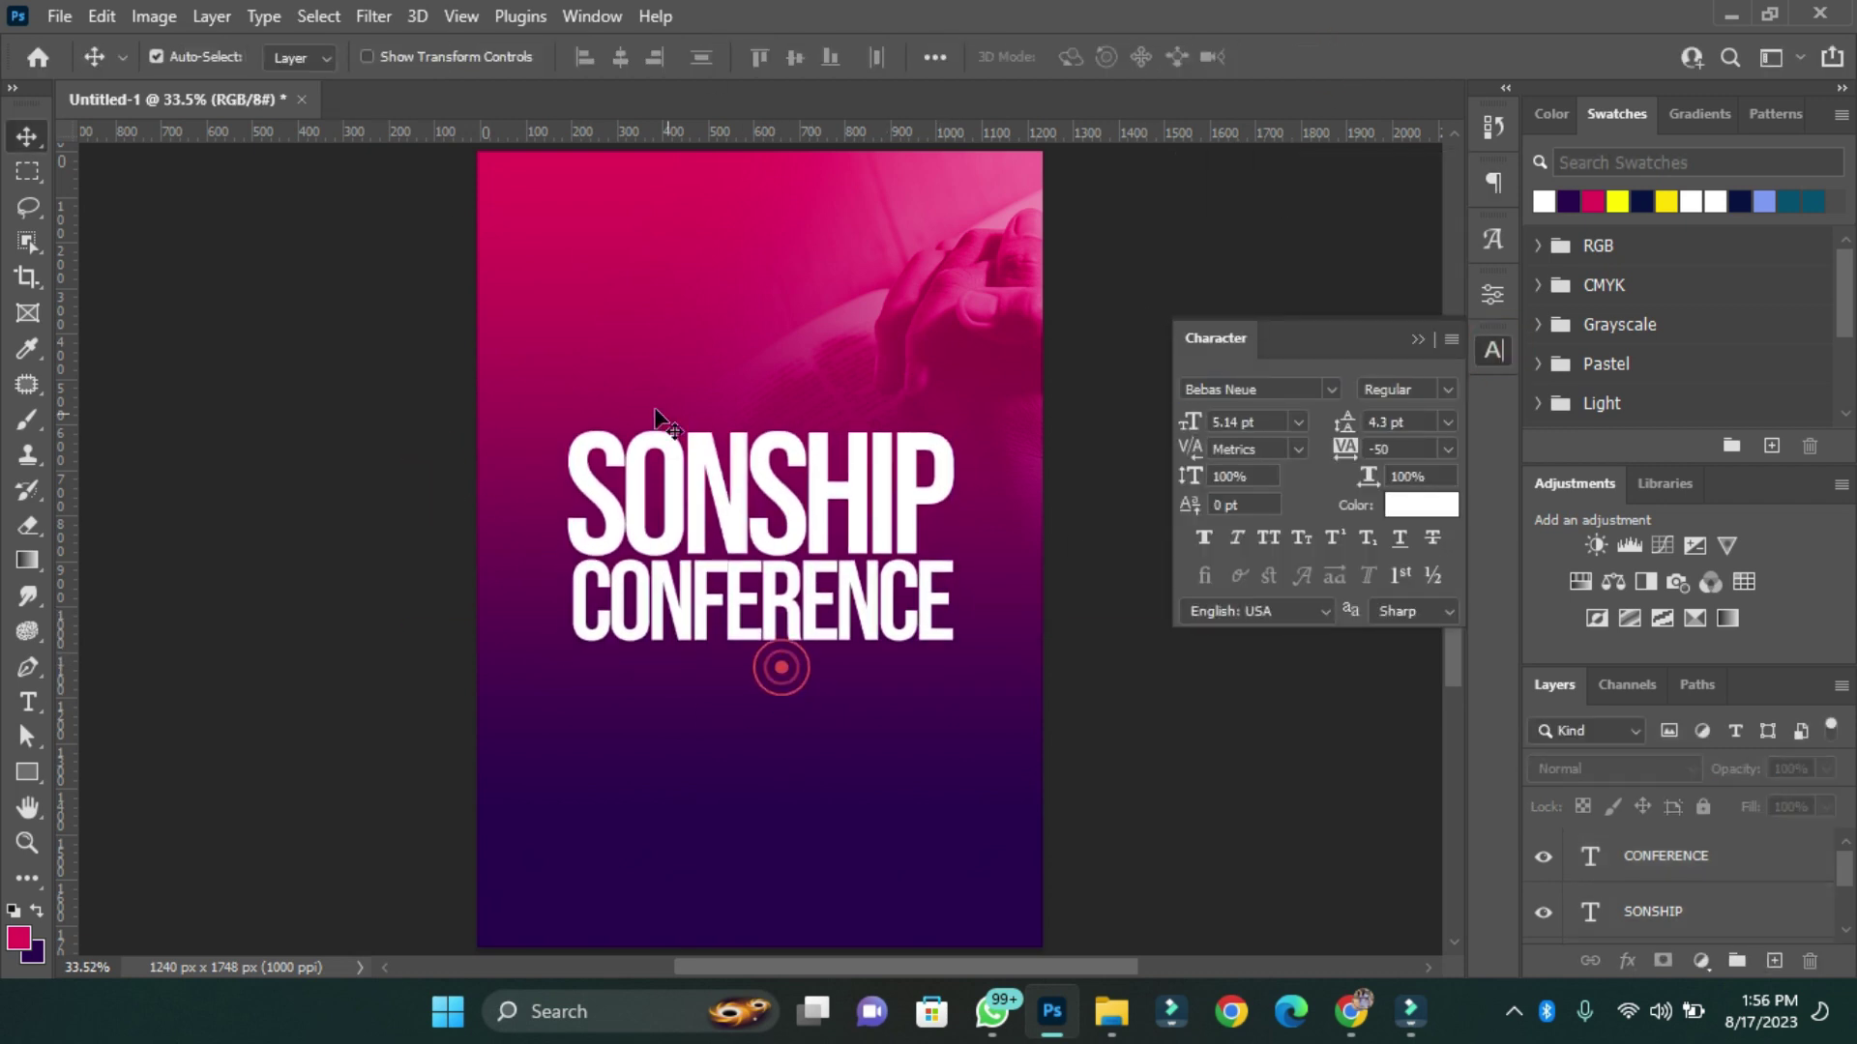
Draw a pink bar below the title and add the text 'TWENTY TWENTY-THREE'.
click(26, 779)
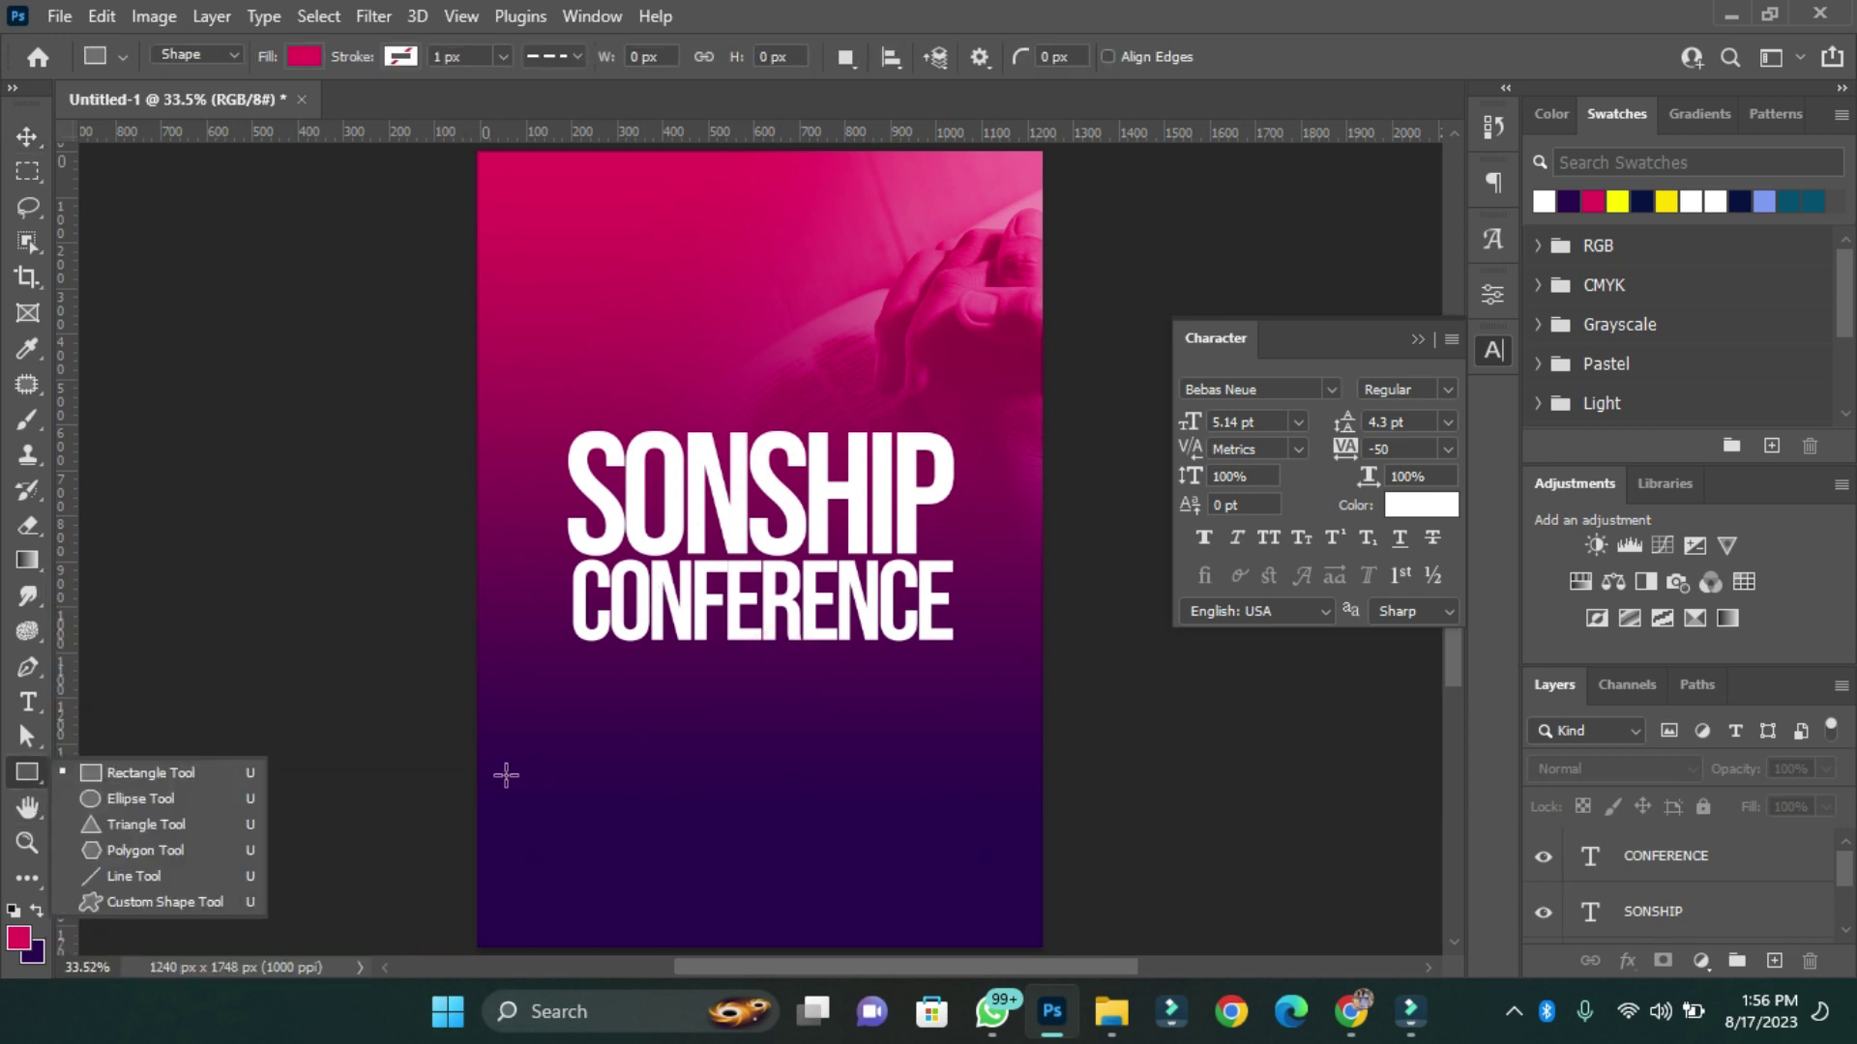
mouse_move(605, 703)
mouse_down()
mouse_move(663, 729)
mouse_move(923, 745)
mouse_up()
key(t)
click(751, 835)
text(TWENTY TWENTY-THREE)
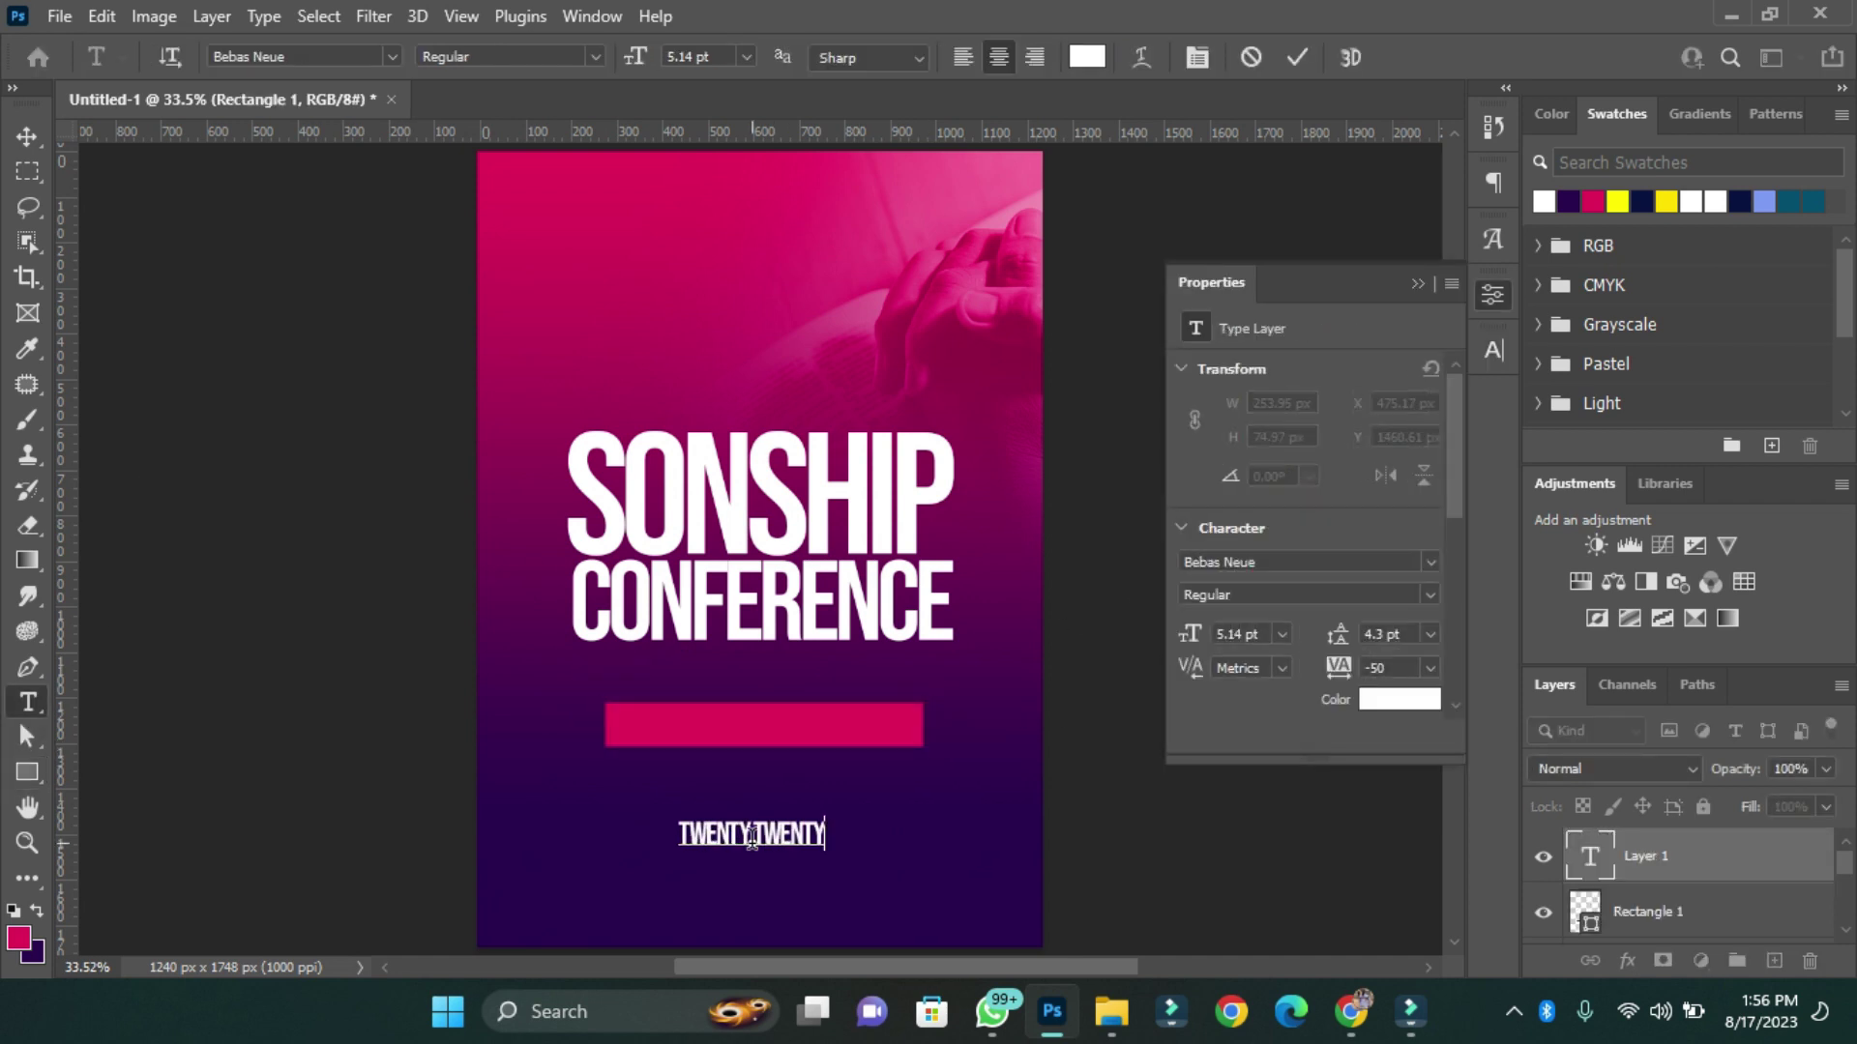
key(ctrl+Return)
click(1494, 350)
Set the banner text to Nexa Bold at size 3.
click(1332, 389)
click(1248, 494)
click(1247, 422)
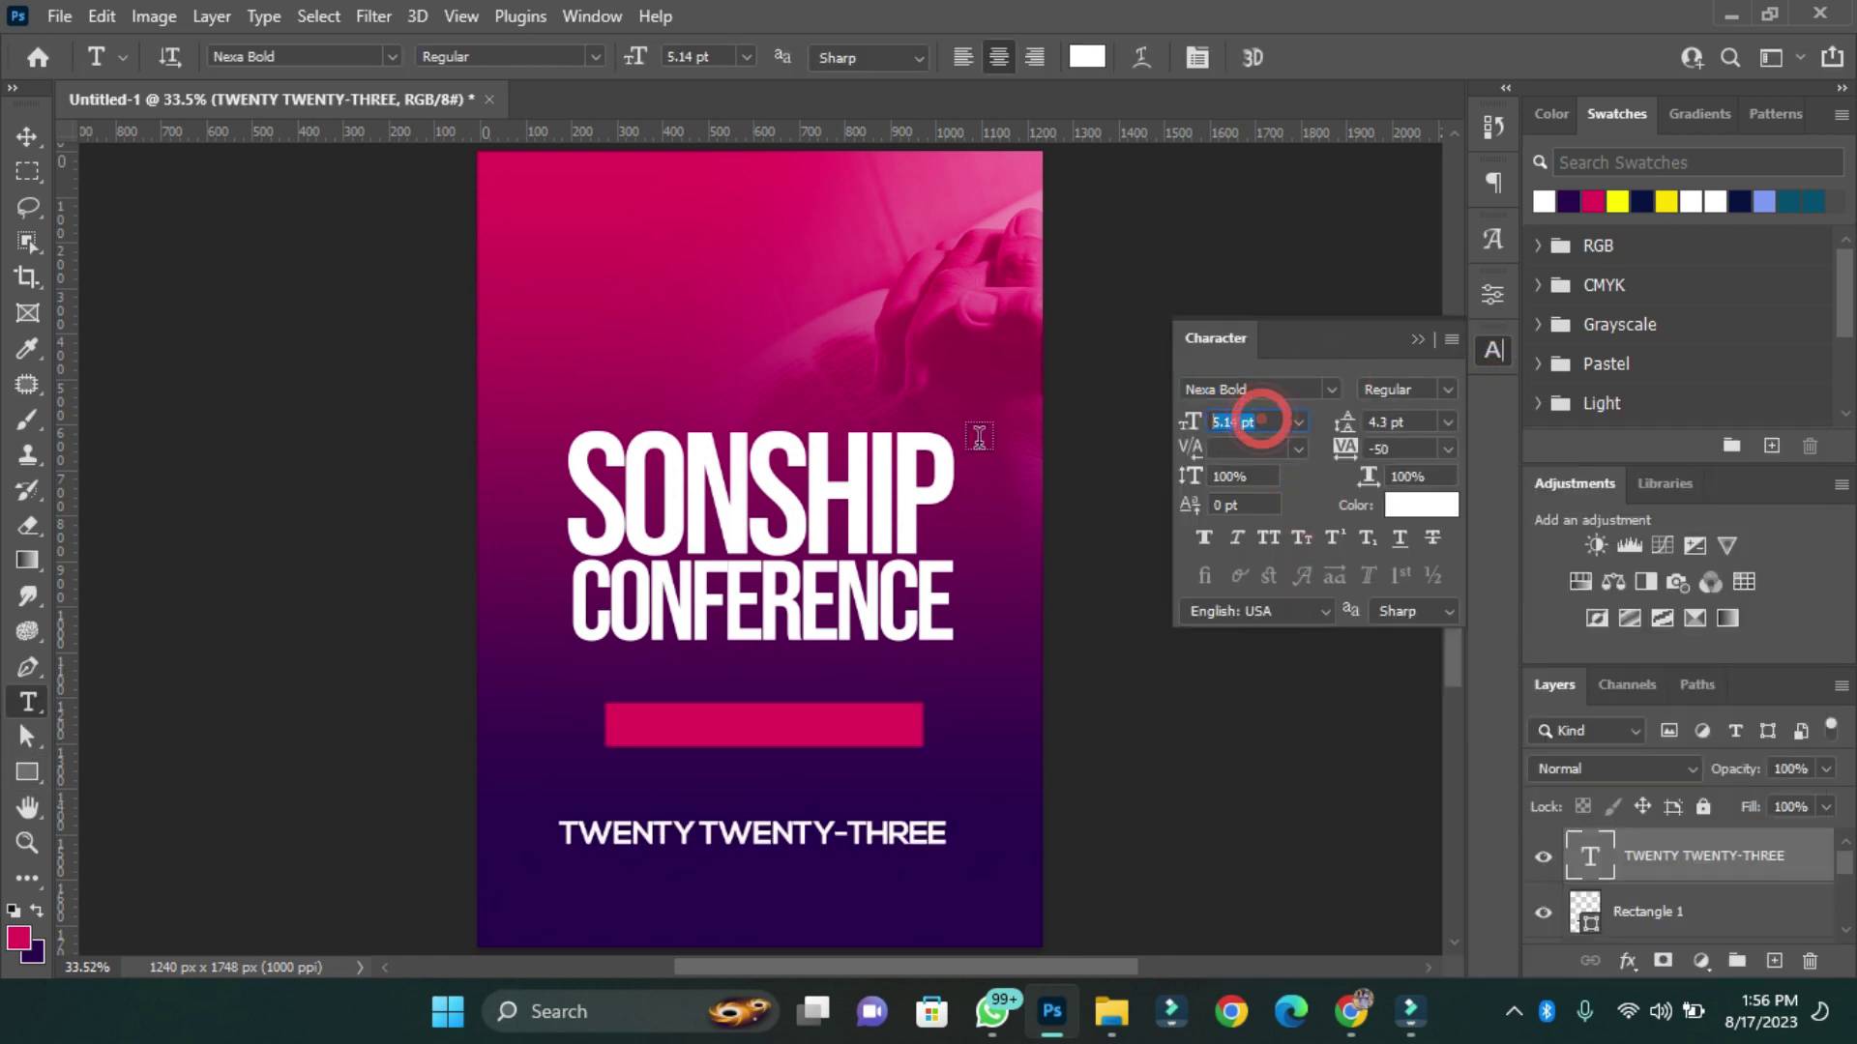
text(3)
key(Return)
Centre the text on the pink bar and enlarge it to fill the bar.
ctrl+click(1582, 909)
key(v)
click(620, 57)
click(784, 57)
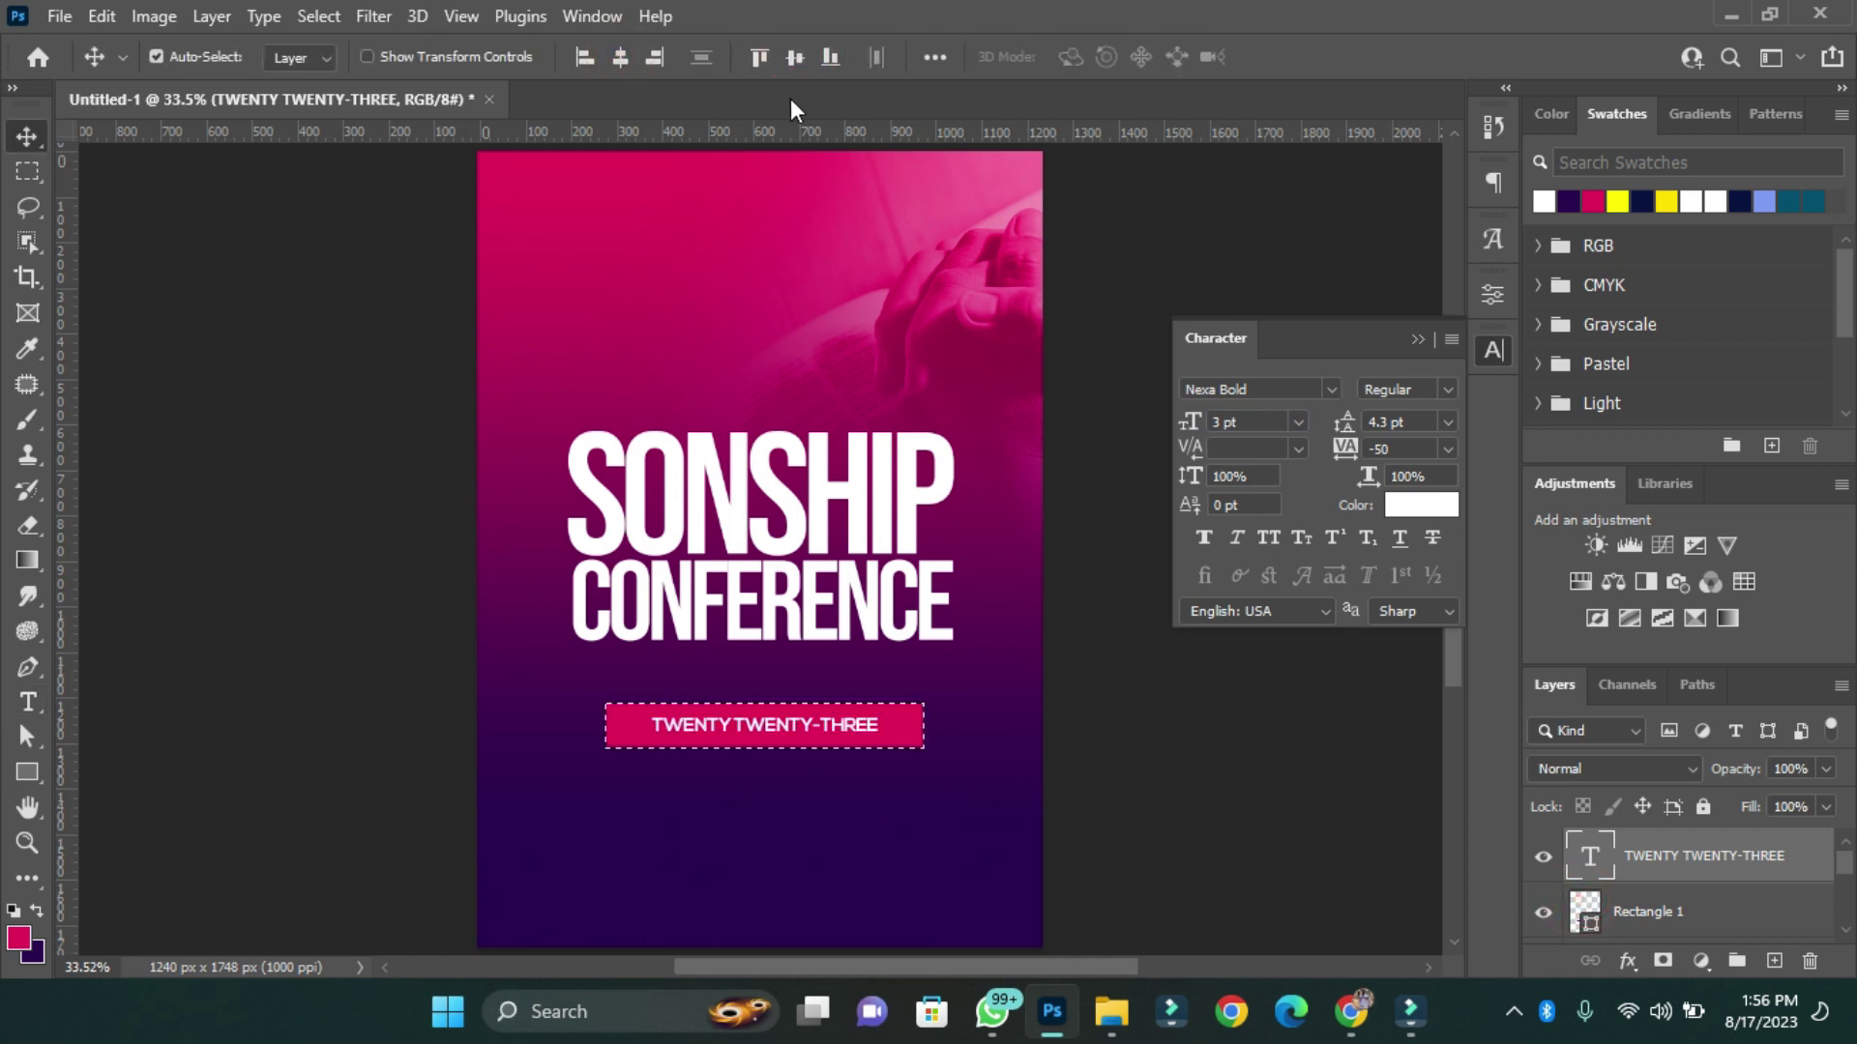
key(ctrl+t)
drag(877, 736, 915, 754)
key(ctrl+plus)
key(Return)
Set the banner text tracking to 50.
click(1447, 449)
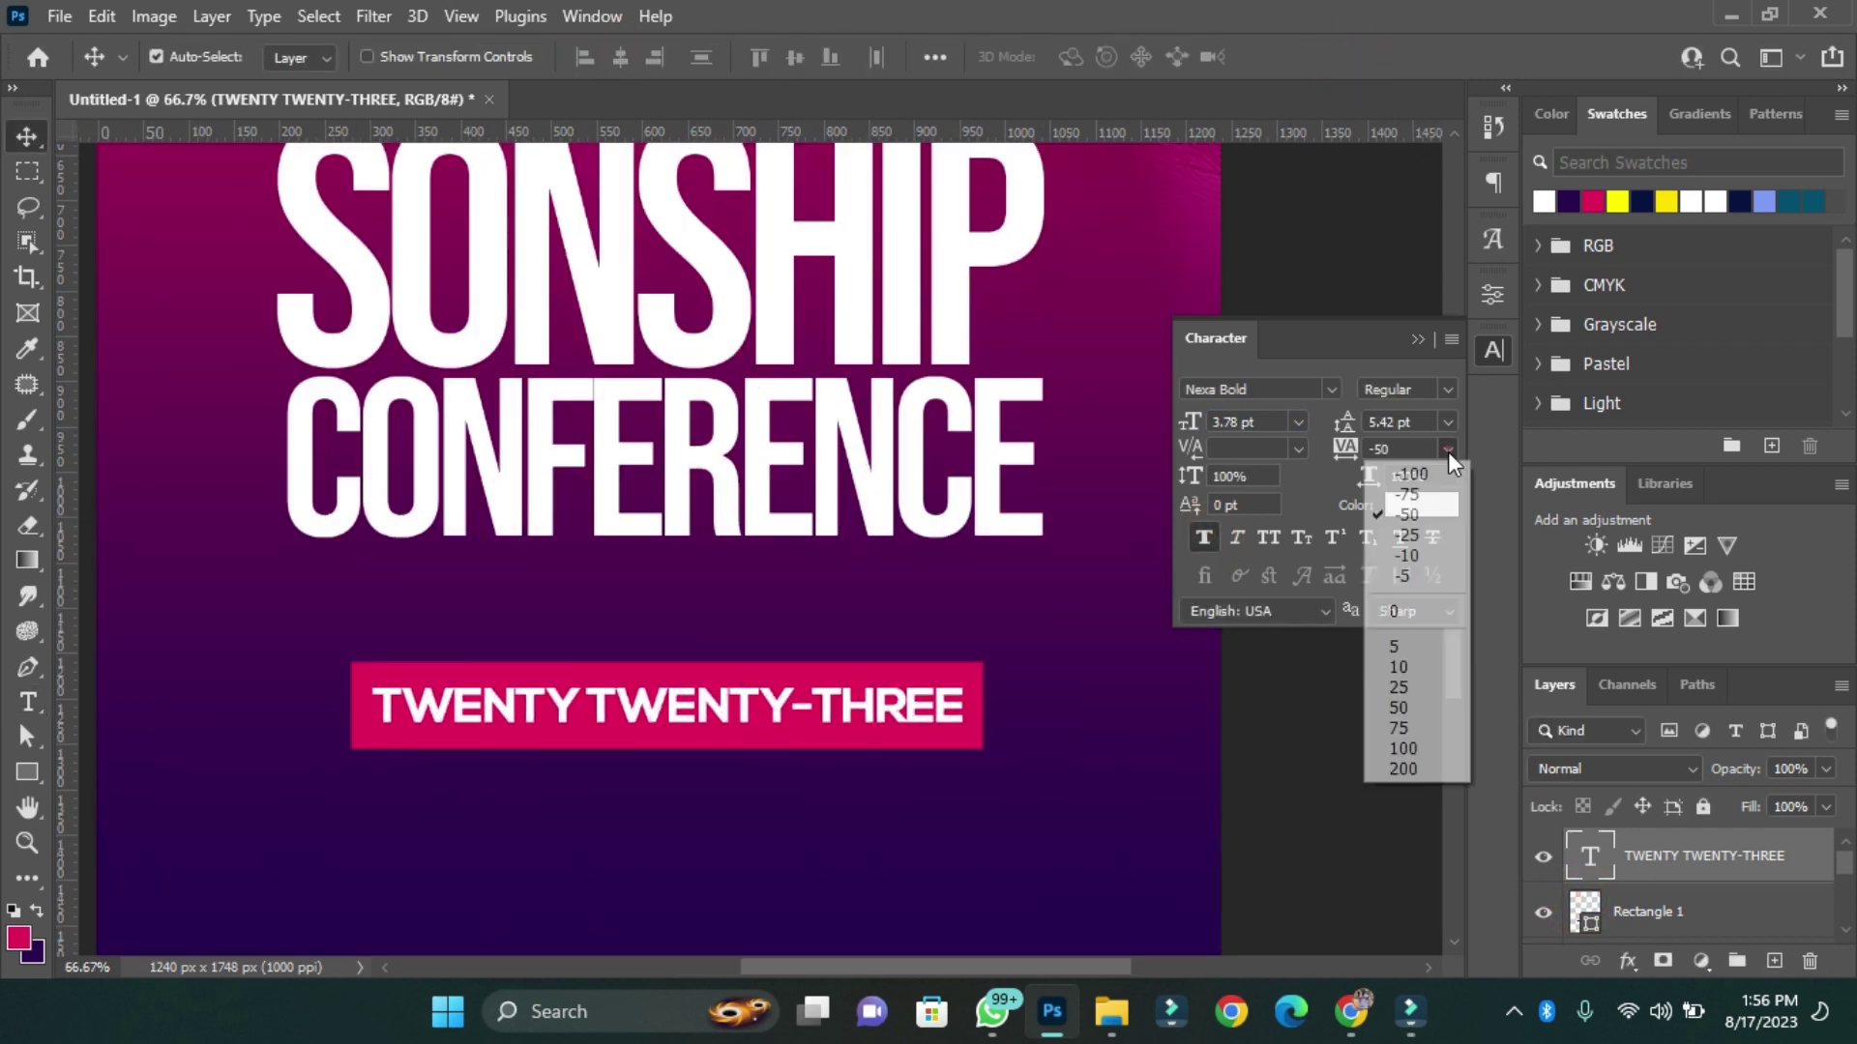
click(1411, 612)
click(1447, 448)
click(1412, 709)
Shorten the pink bar to fit around the text.
click(652, 740)
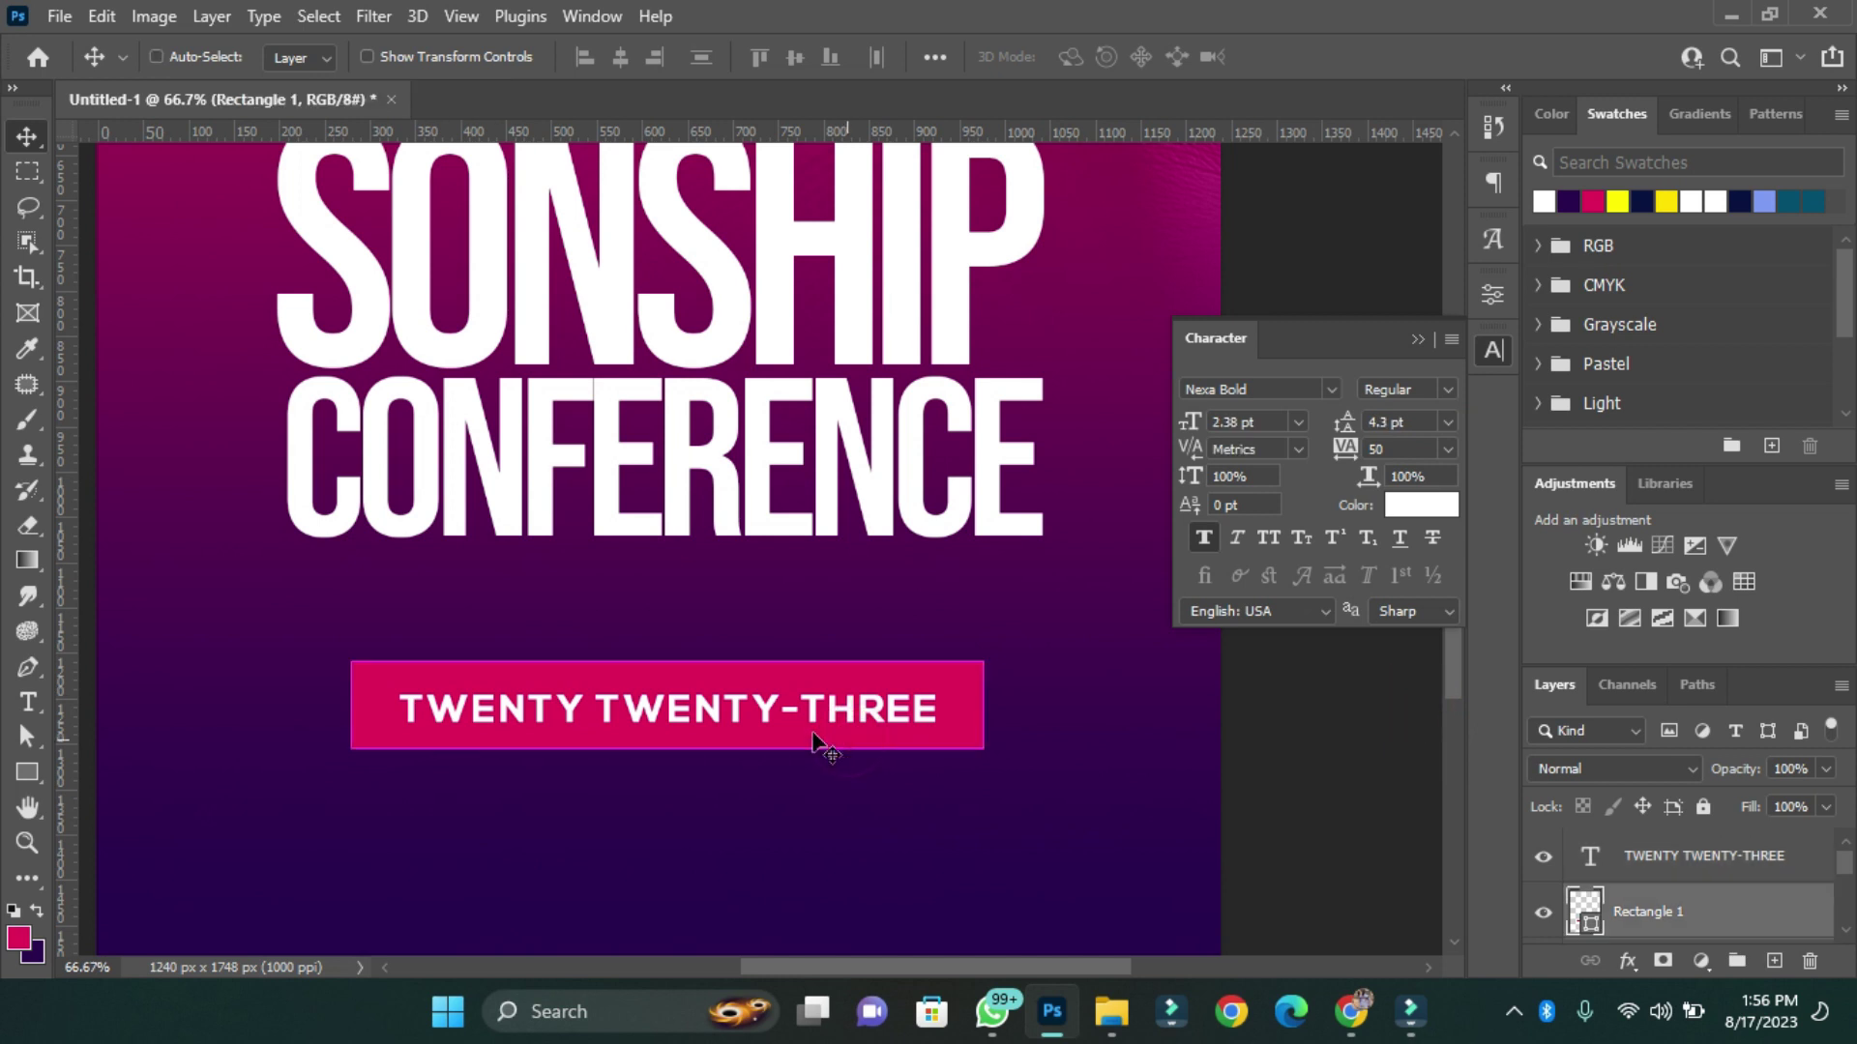
key(ctrl+t)
scroll(652, 744, up, 3)
drag(661, 764, 629, 686)
Group the banner text and bar as Group 1 and convert it to a smart object.
key(Return)
shift+click(1657, 858)
key(ctrl+g)
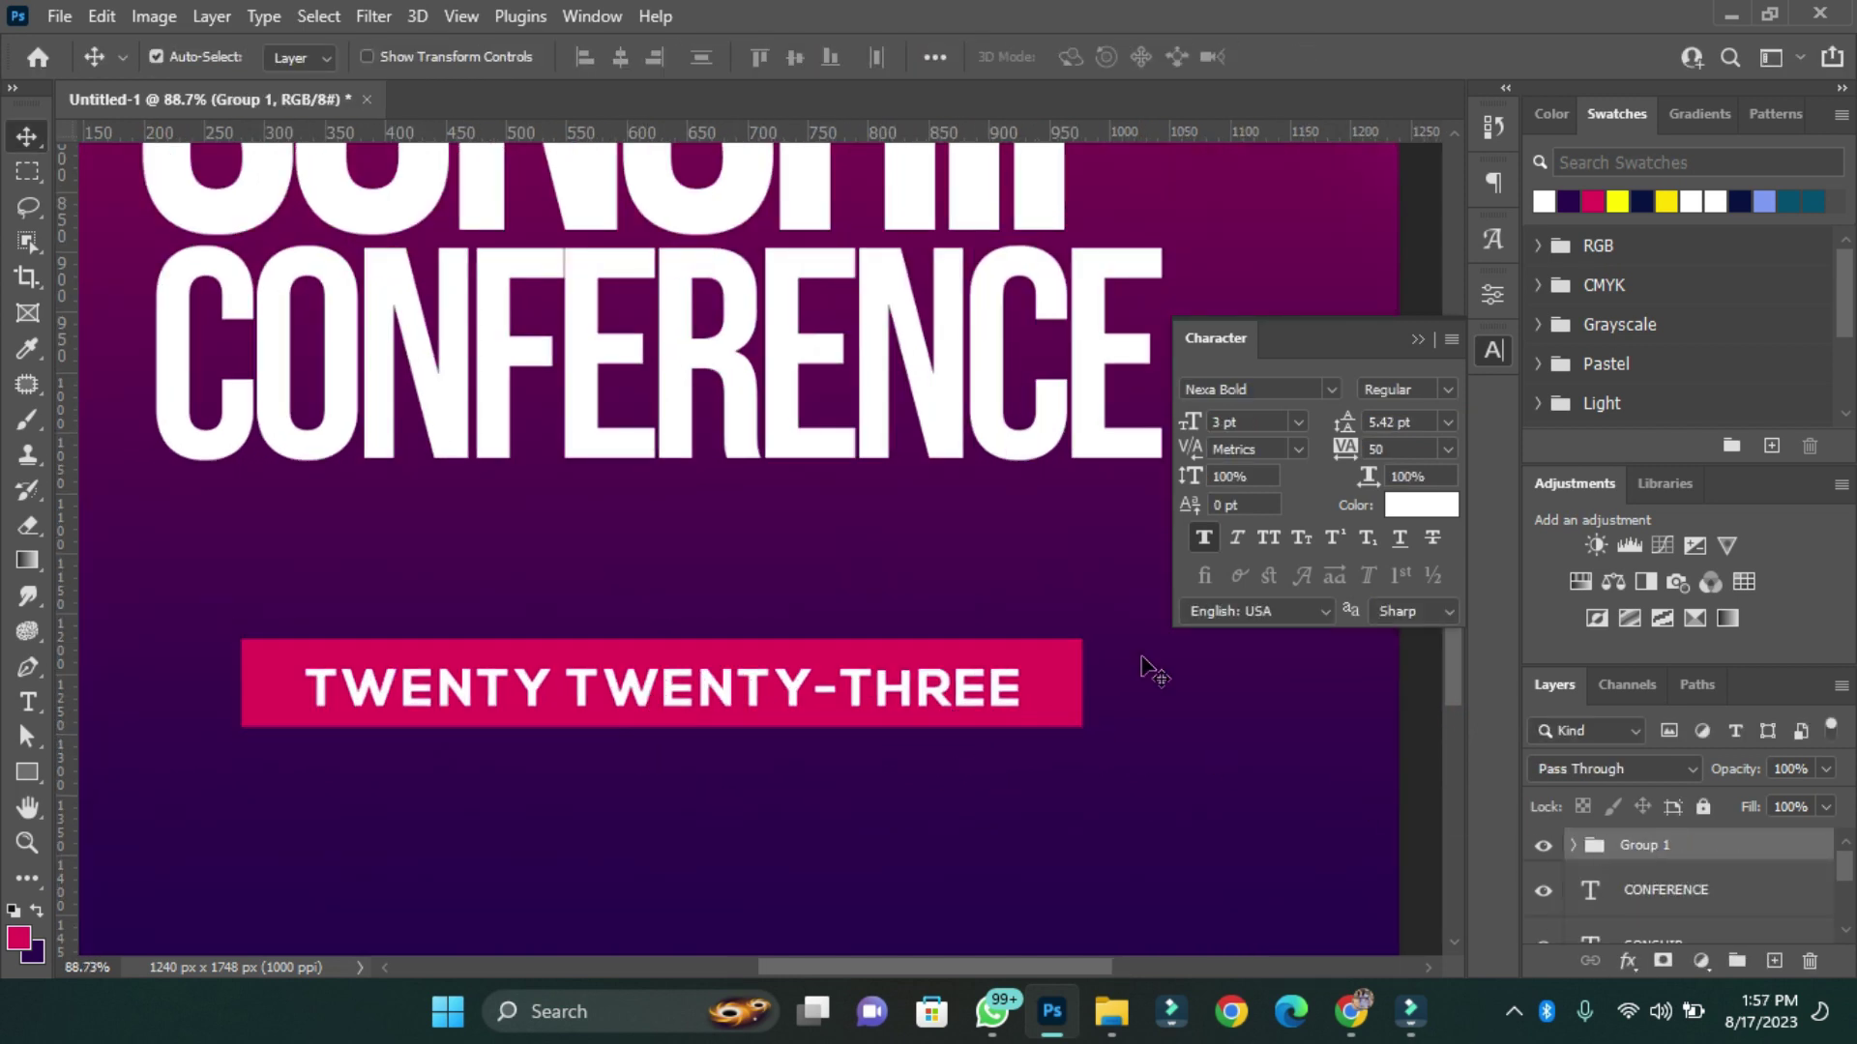
right_click(1651, 849)
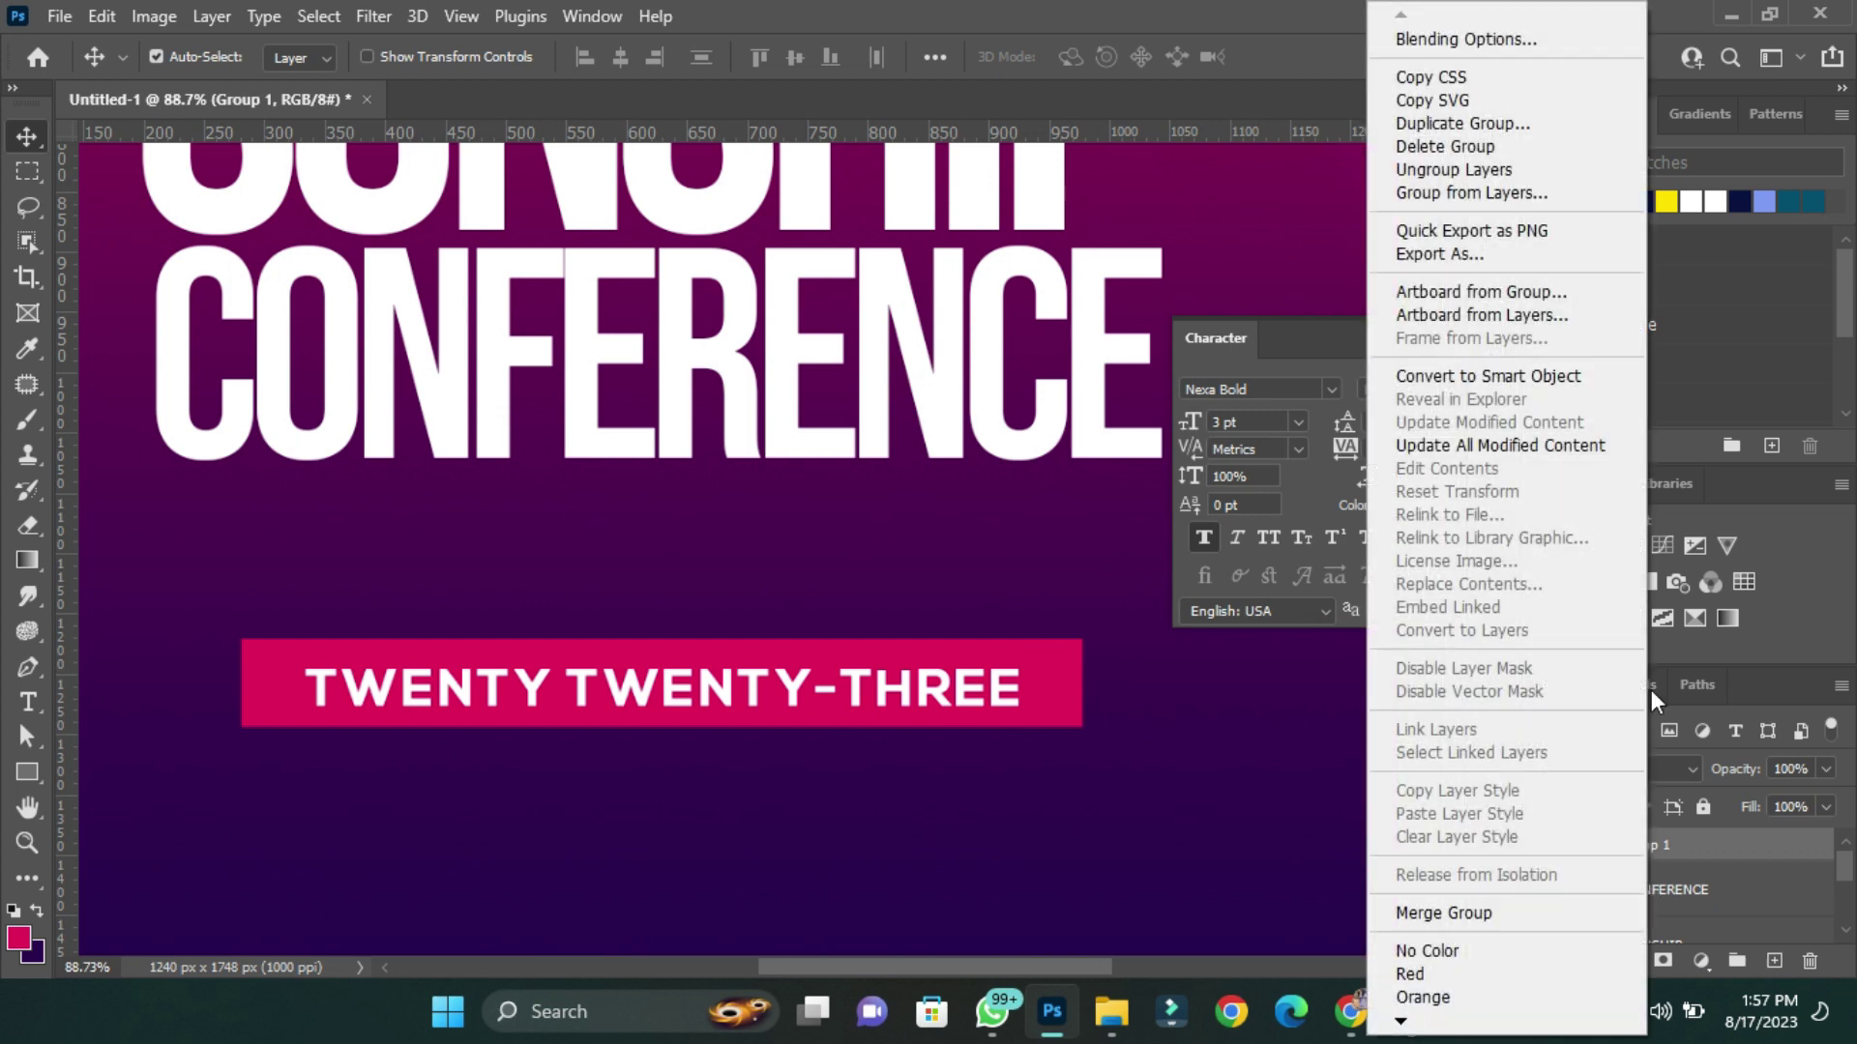
click(1501, 377)
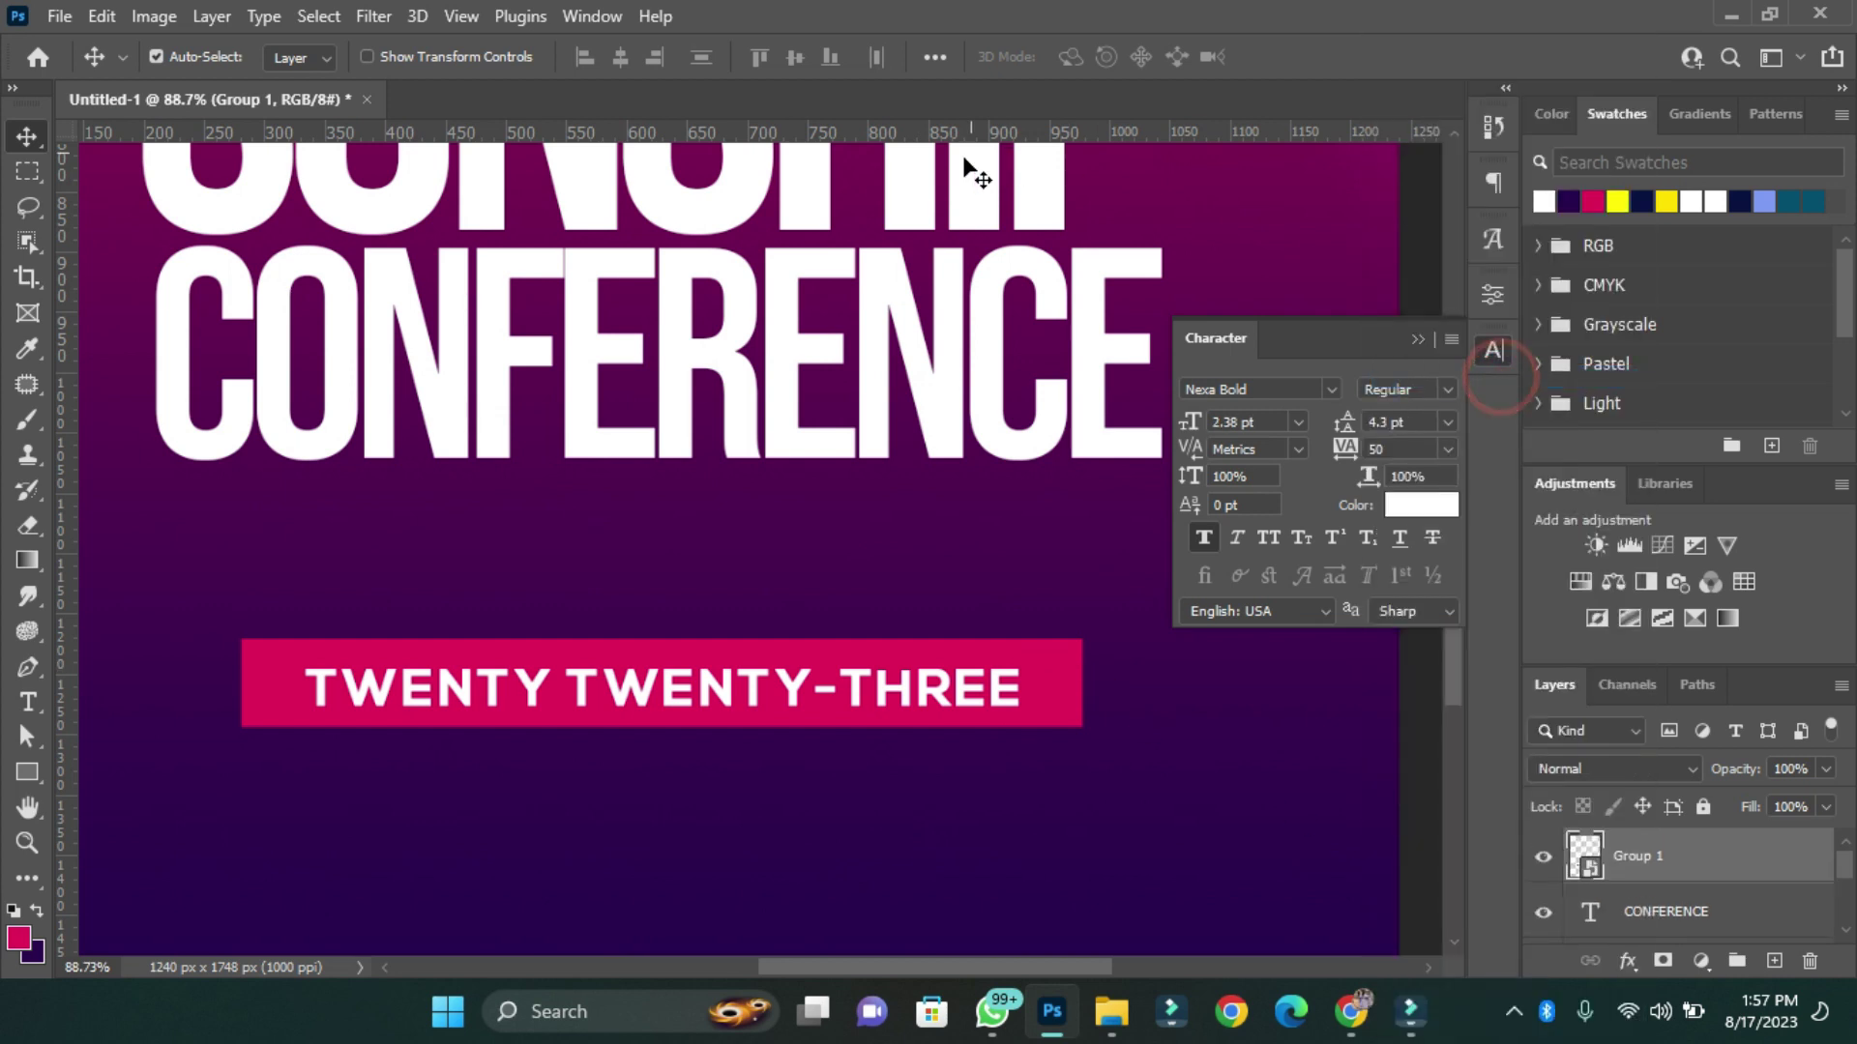
key(ctrl)
Warp the banner with the Flag style at bend 25 and move it under CONFERENCE.
key(ctrl+t)
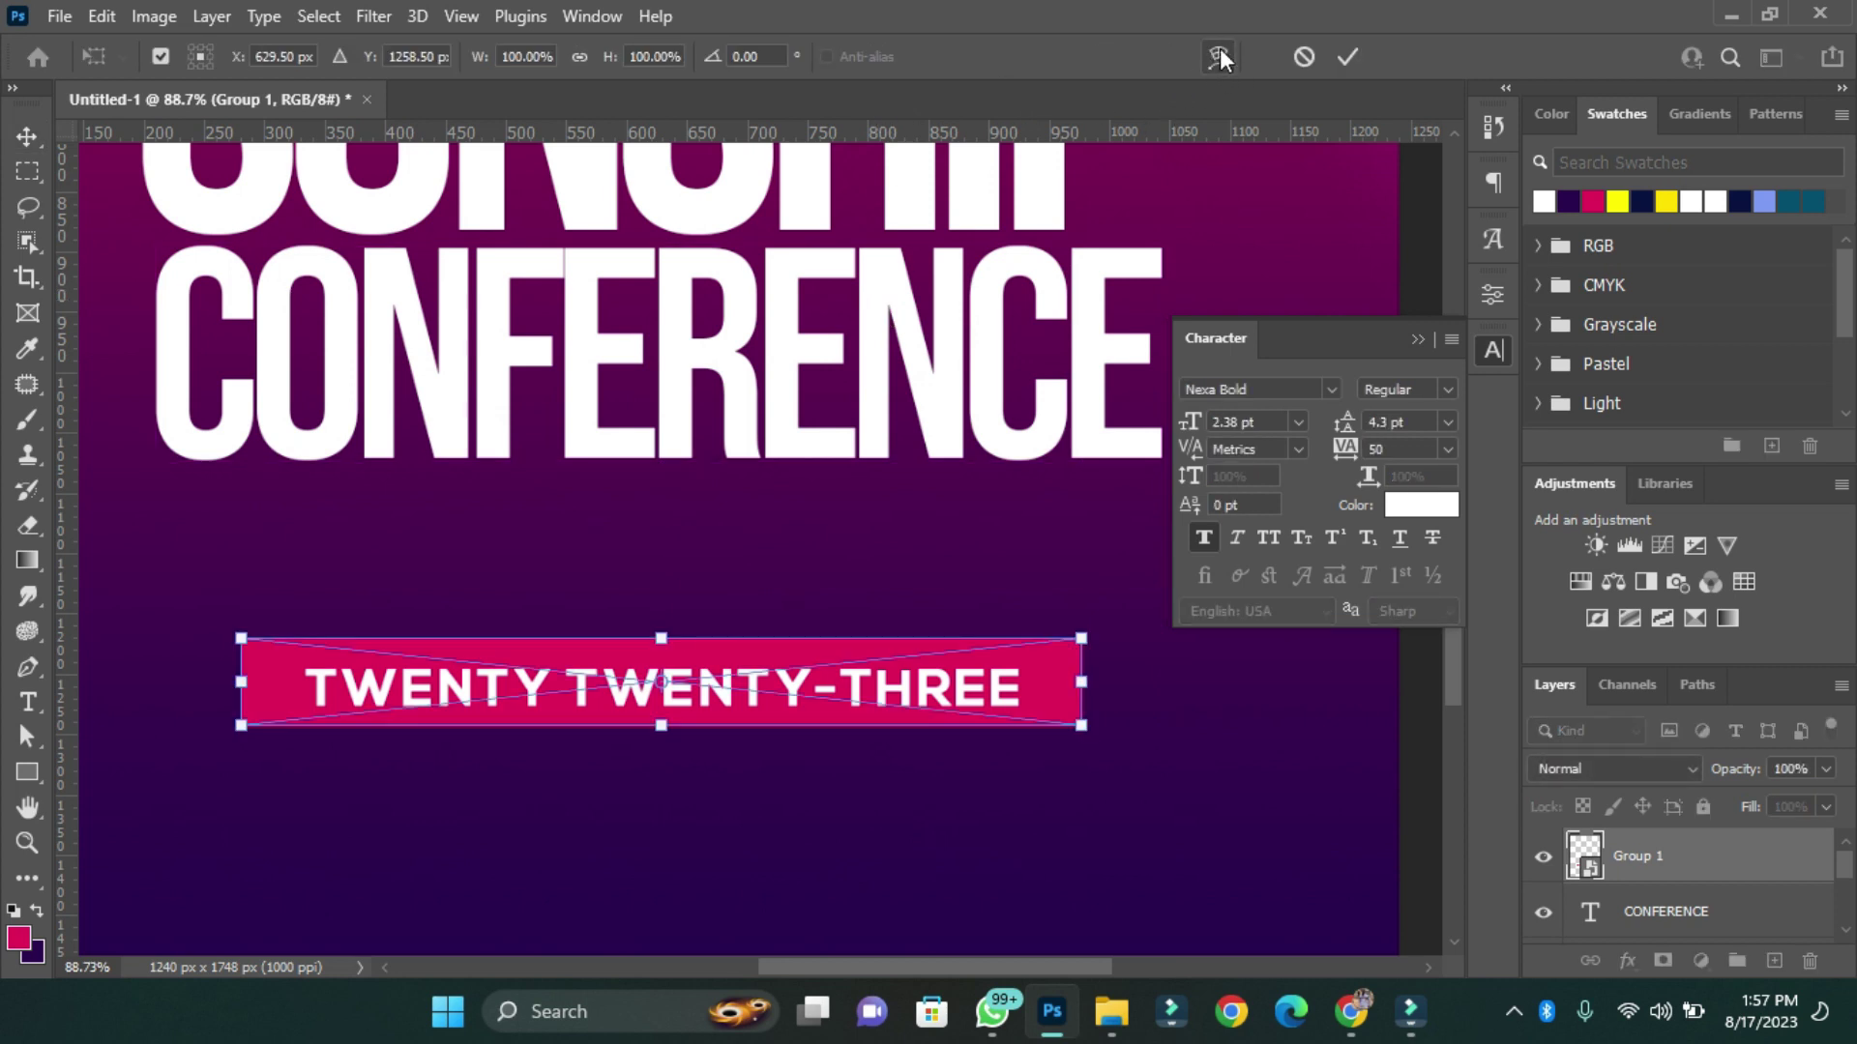
click(1218, 58)
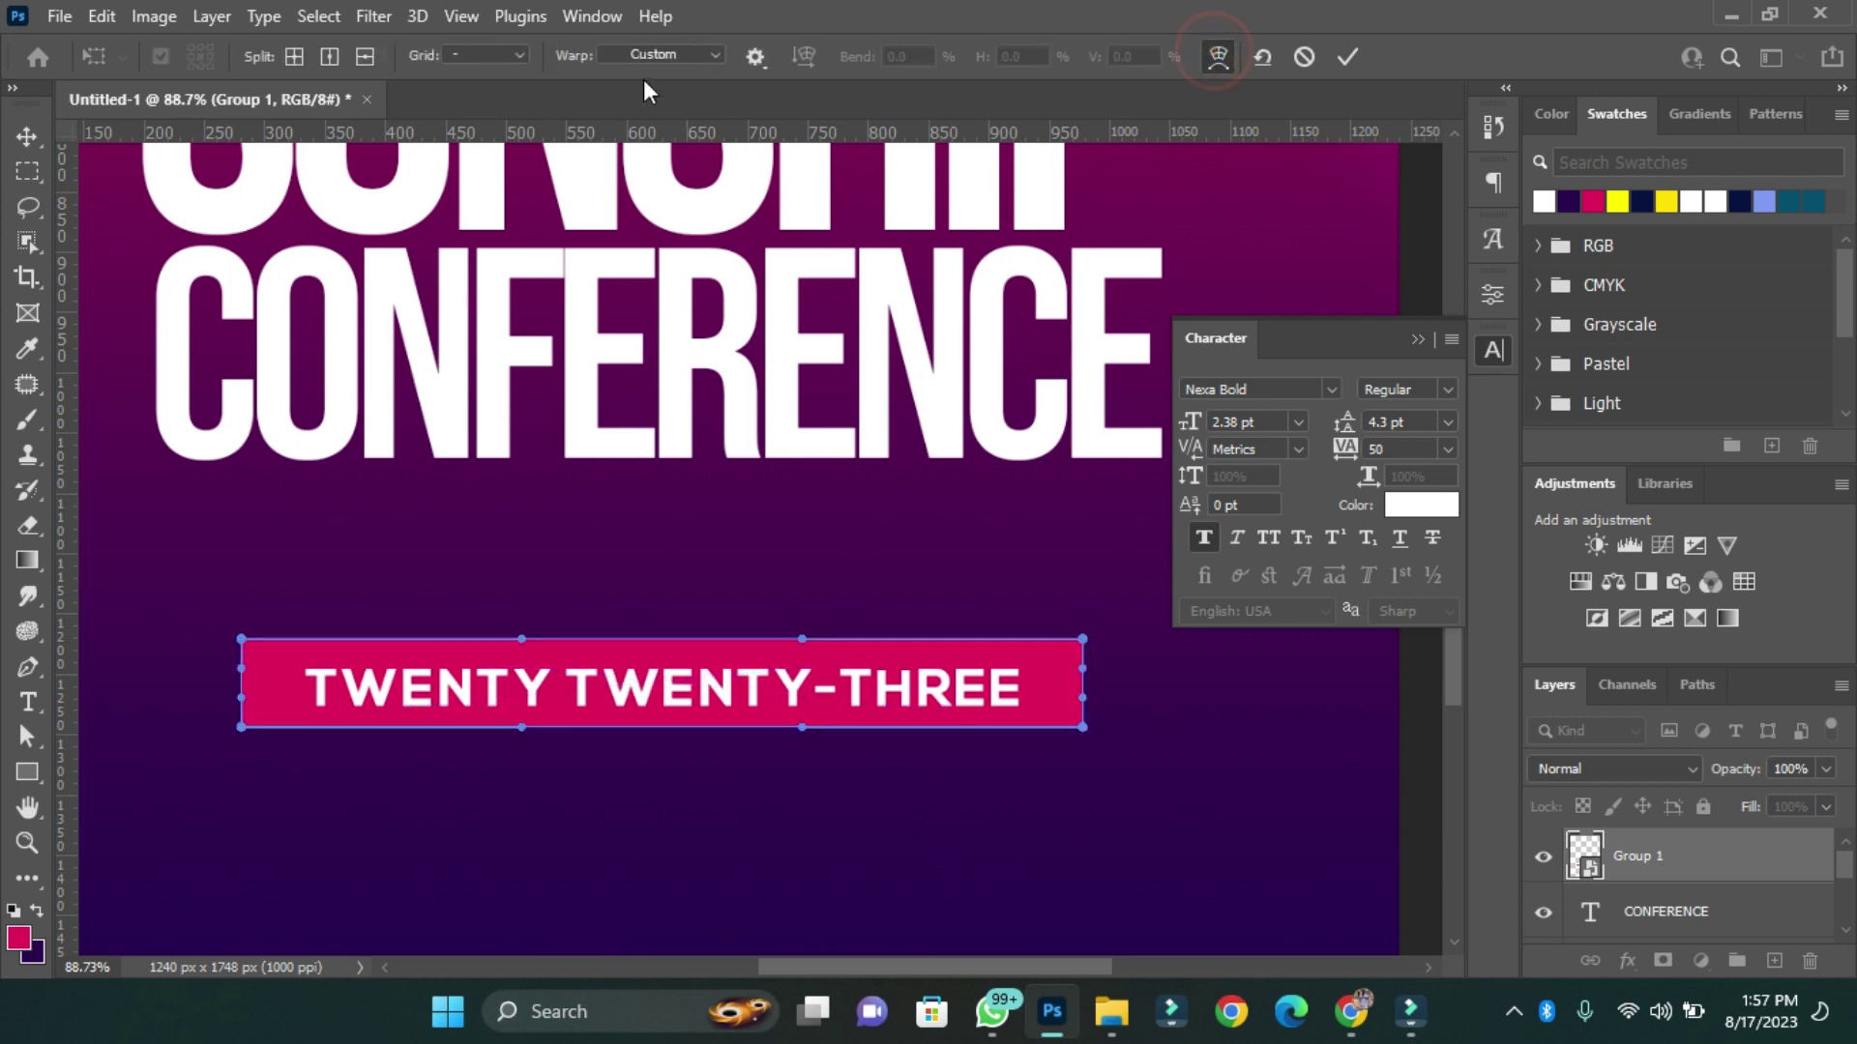
click(658, 55)
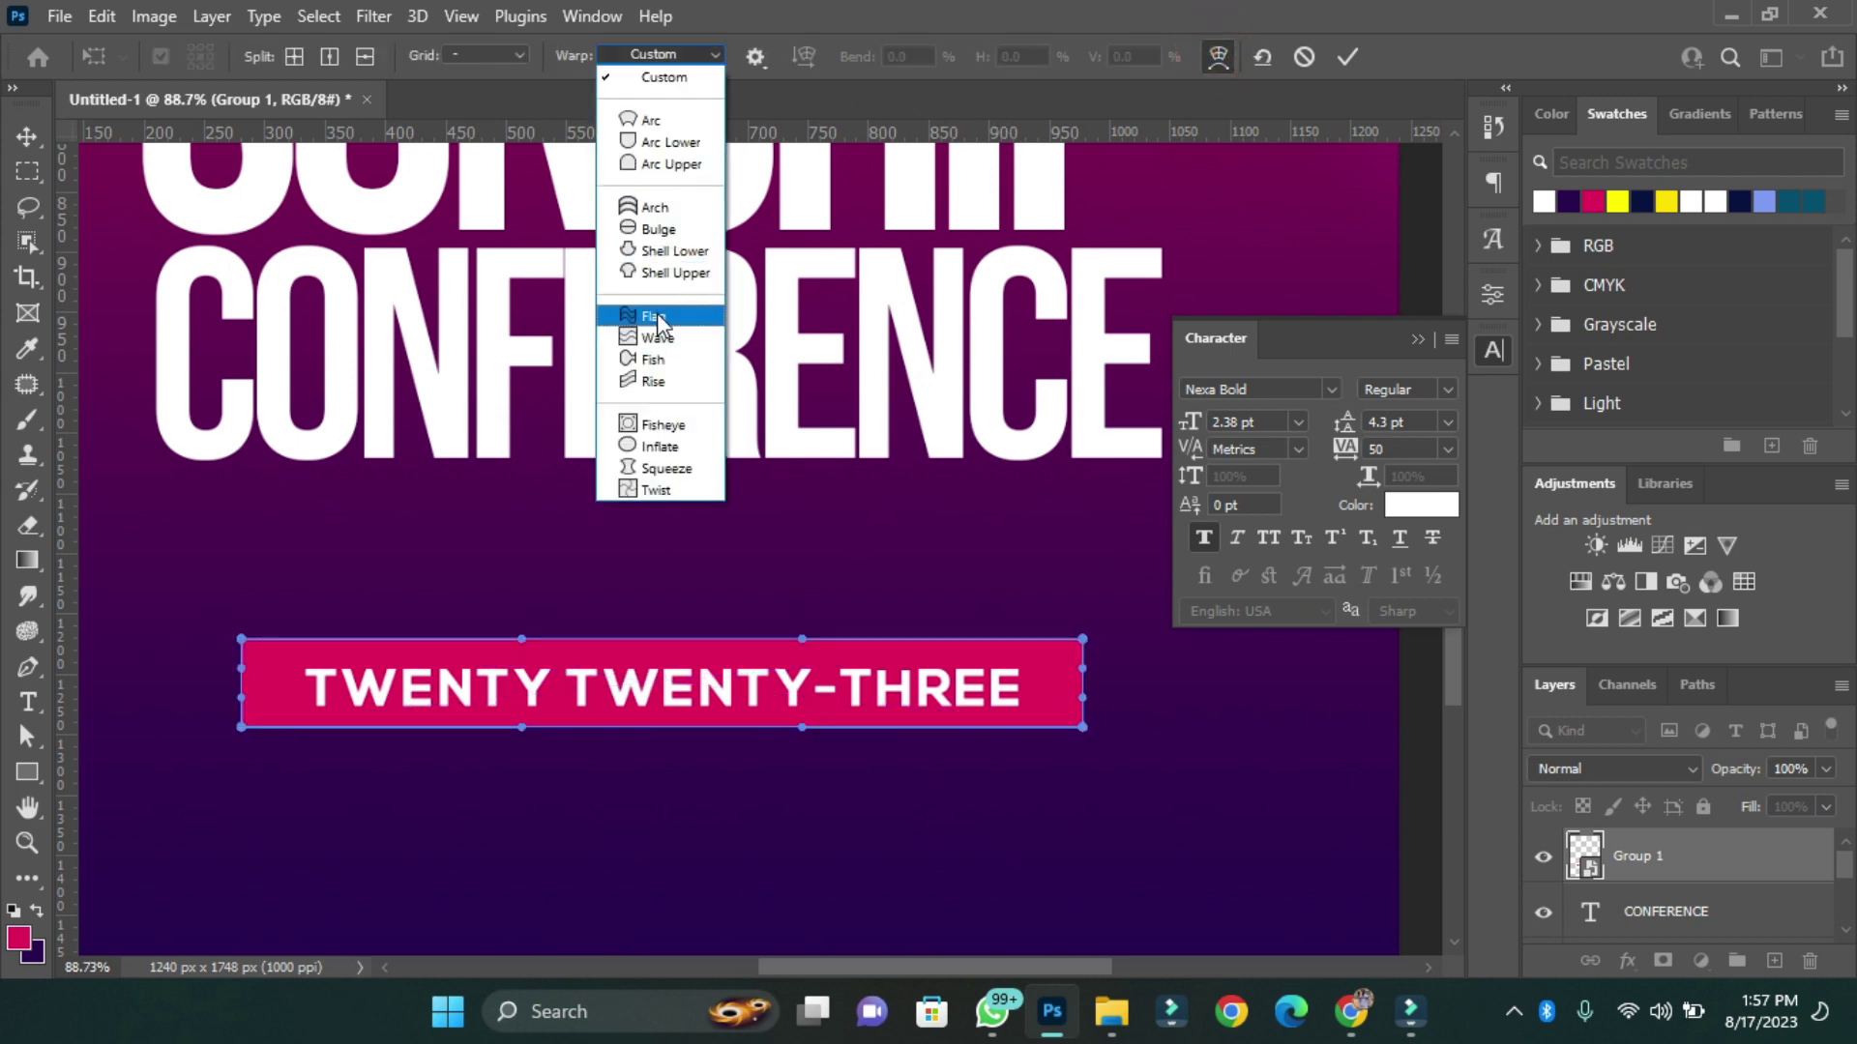
click(656, 315)
double_click(921, 58)
text(25)
key(Return)
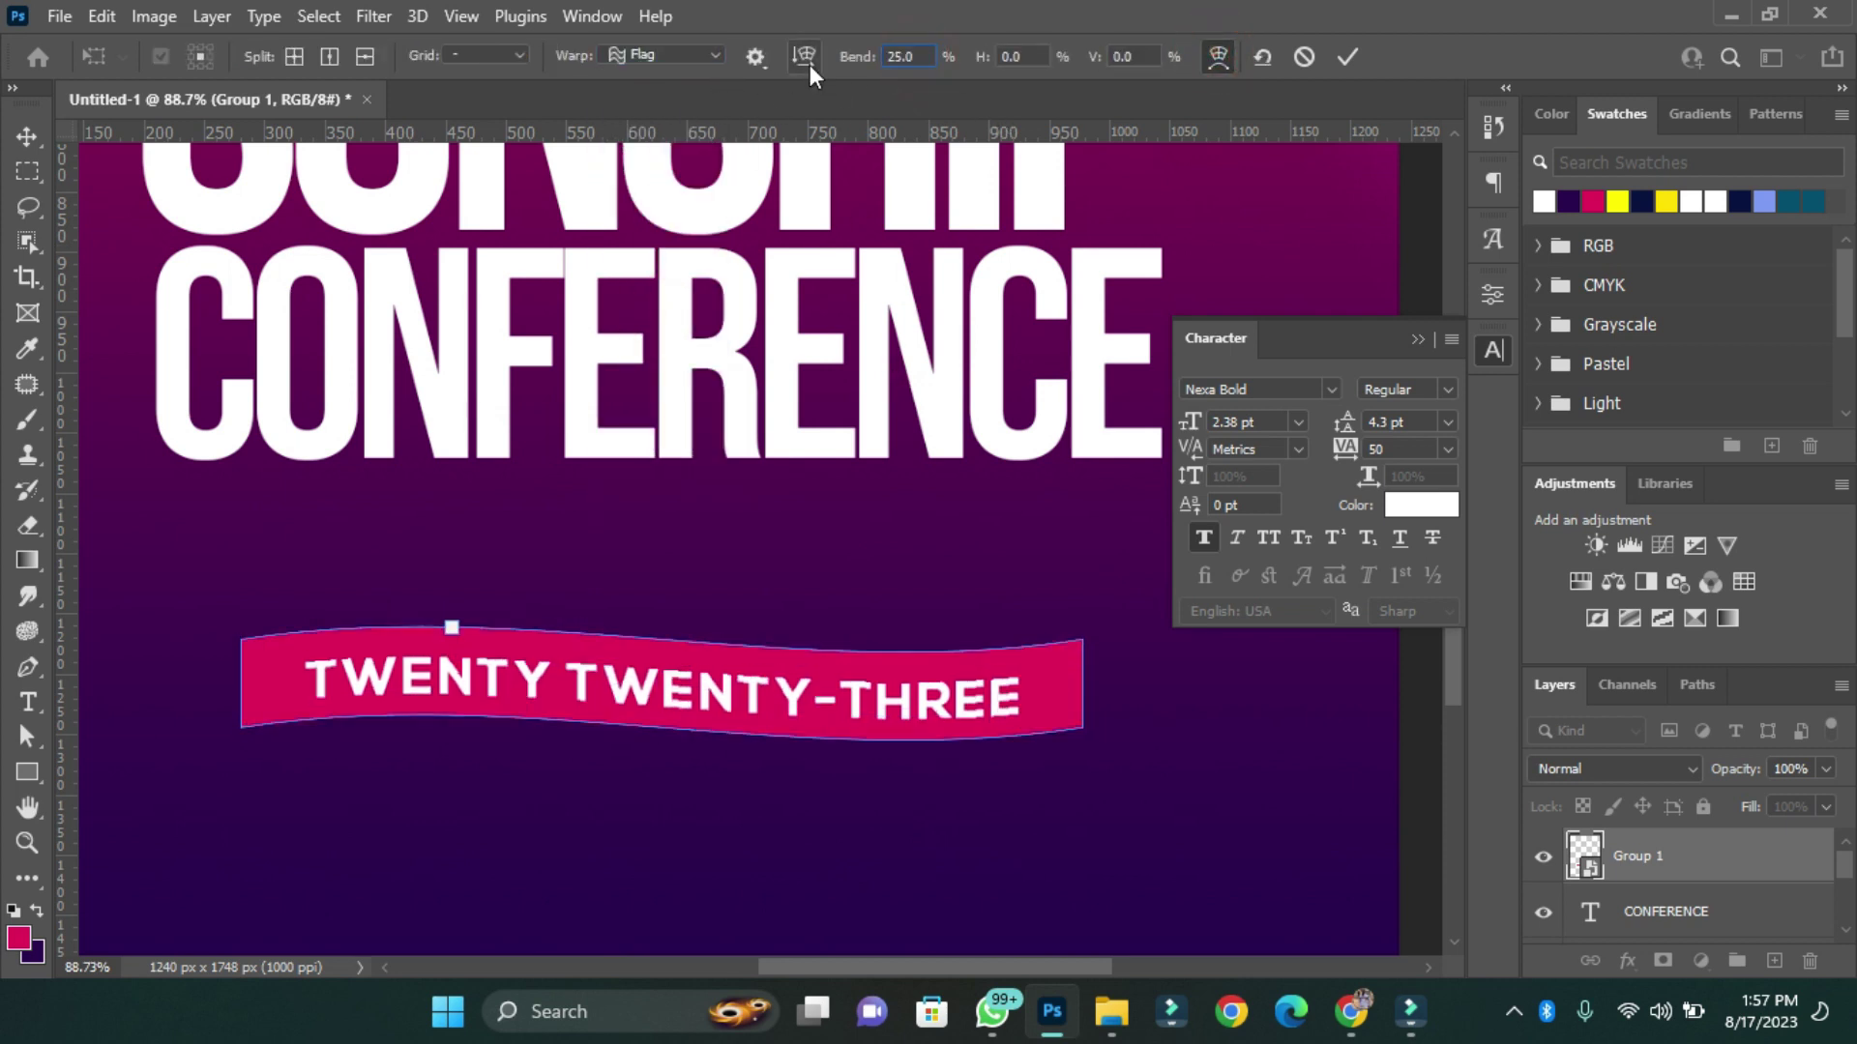
key(Return)
drag(511, 694, 505, 480)
Centre the banner horizontally on the flyer.
key(ctrl+0)
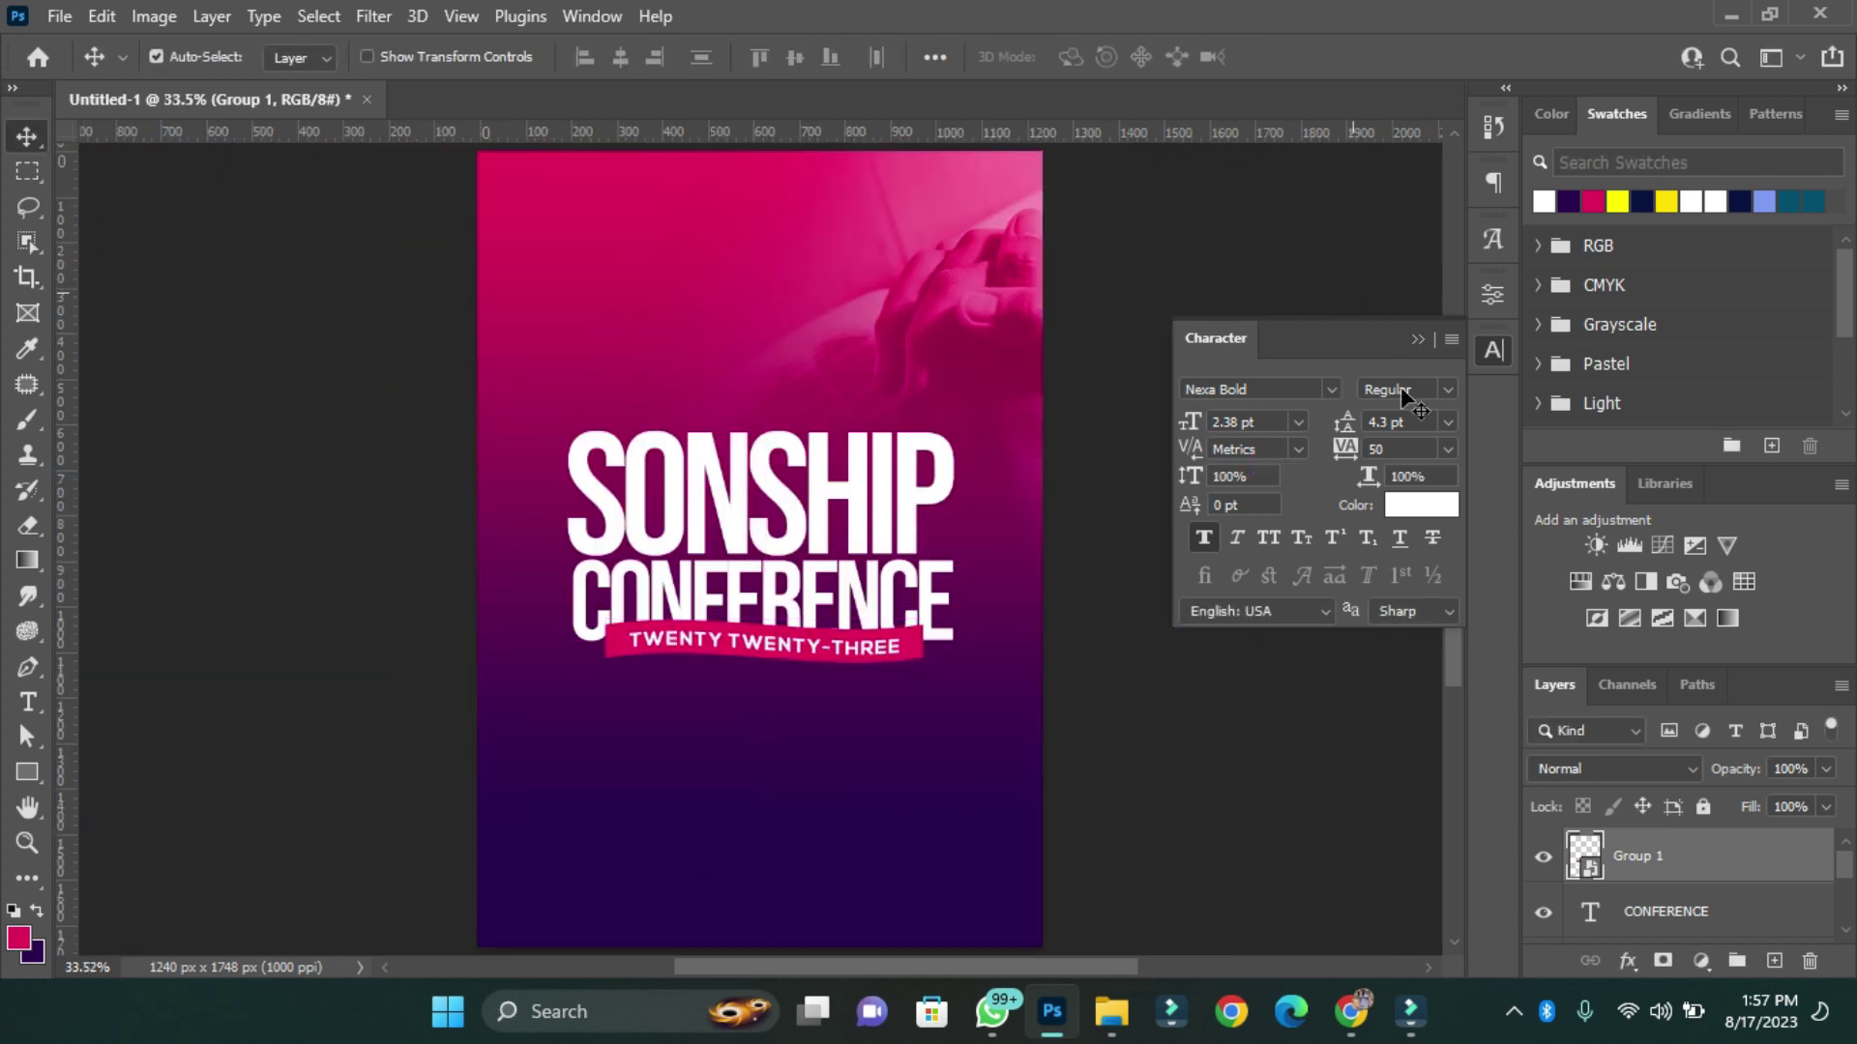
key(ctrl+a)
click(620, 56)
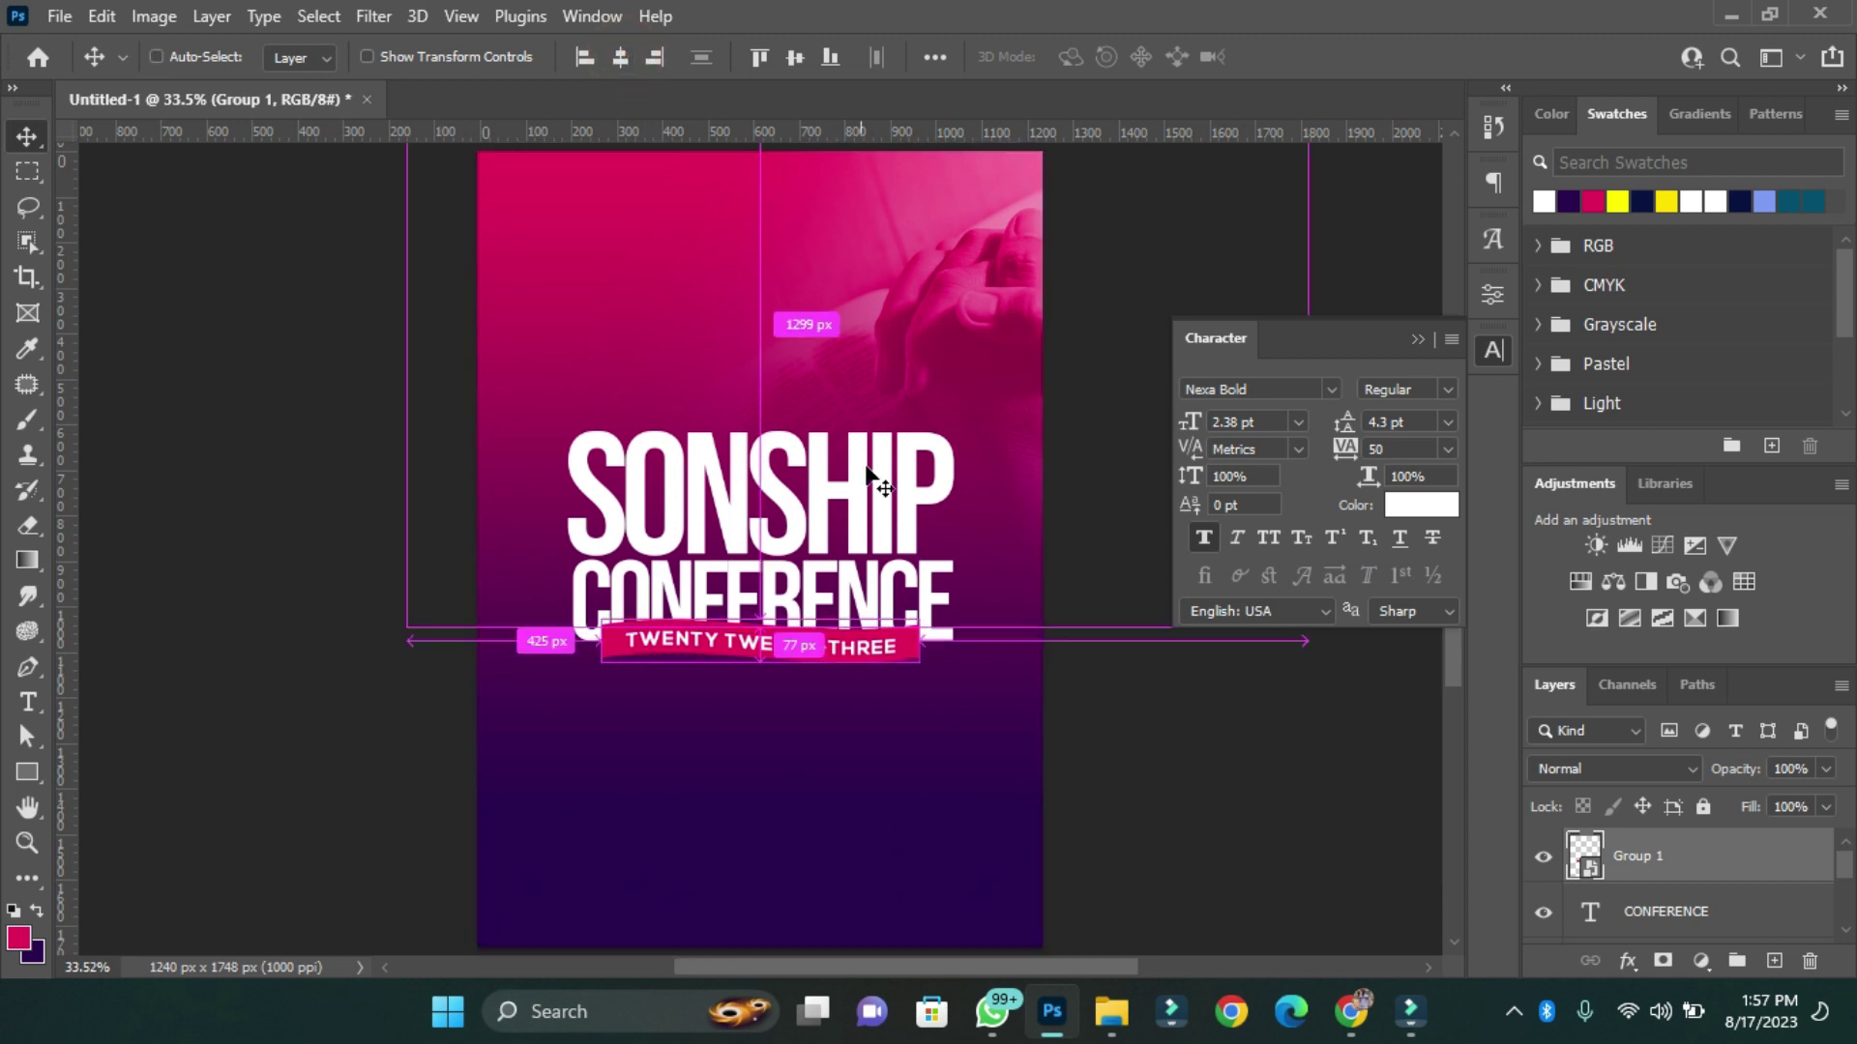
key(ctrl+d)
Mask CONFERENCE with the banner outline expanded 10 px, then nudge title and banner down.
ctrl+click(1584, 853)
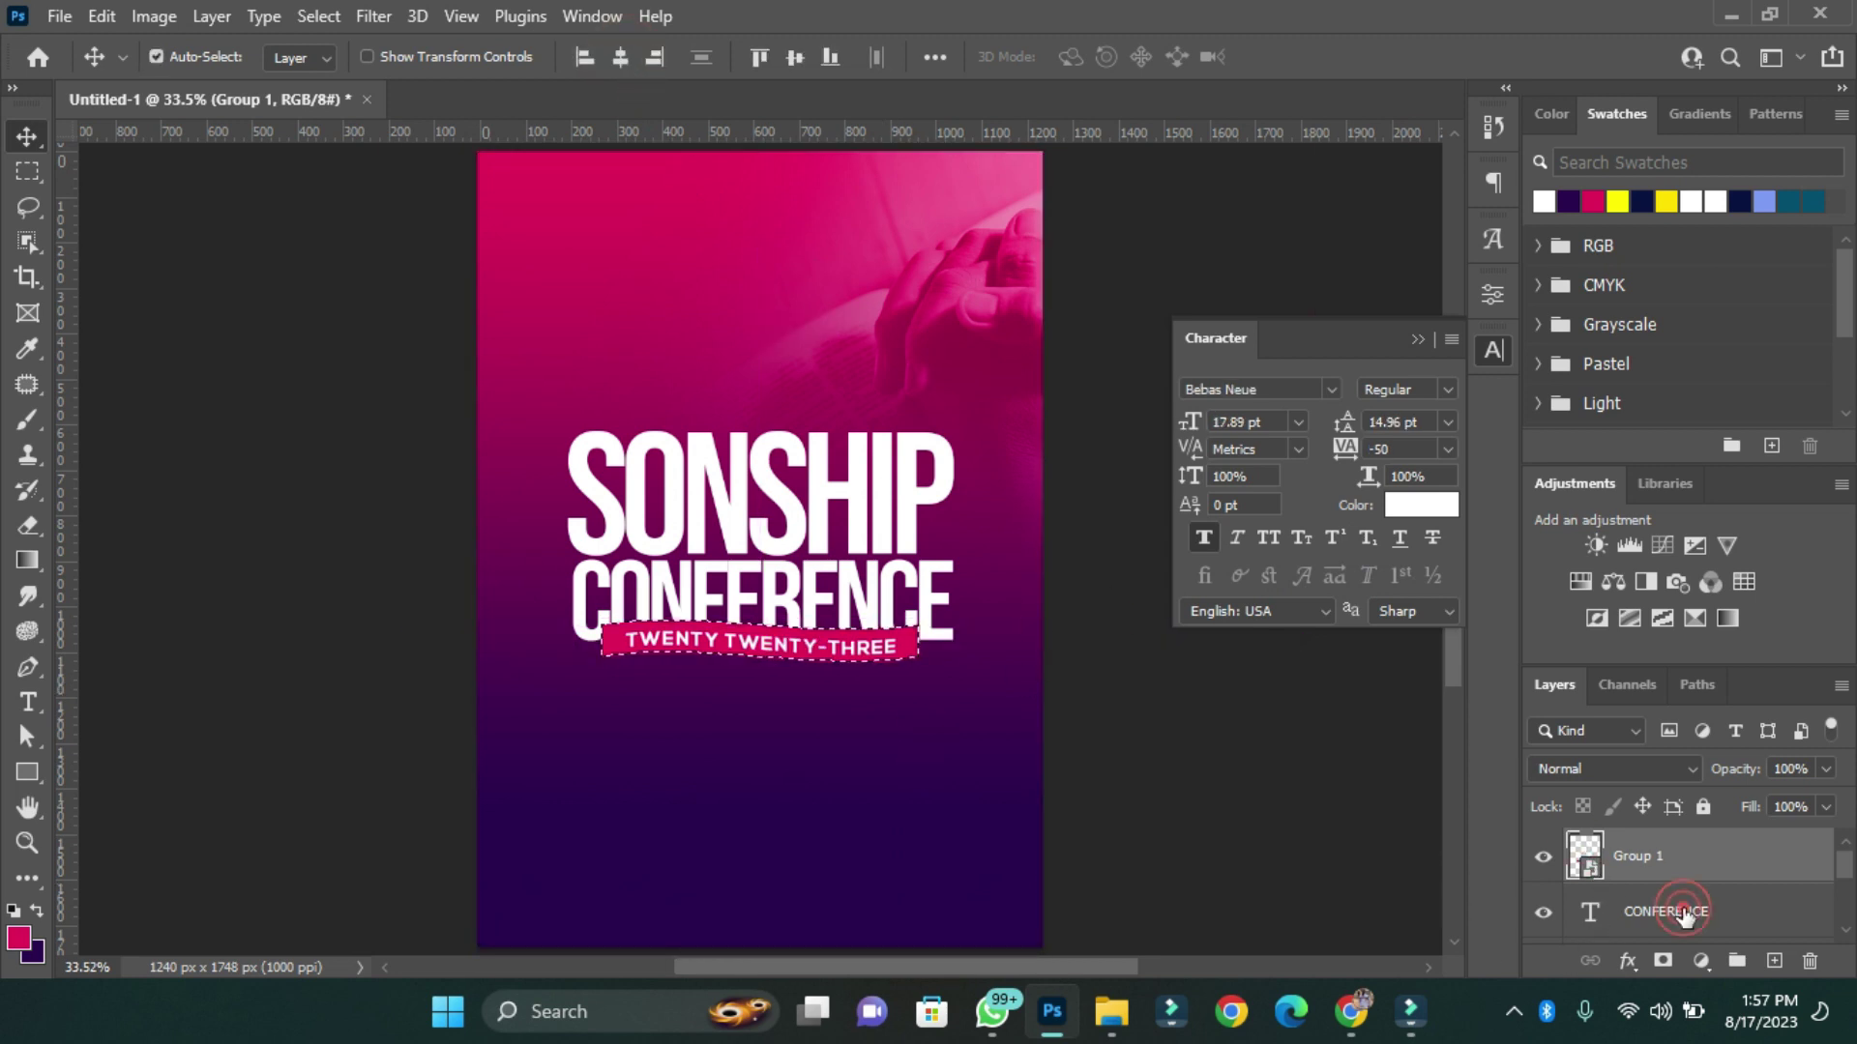
click(1663, 911)
click(319, 17)
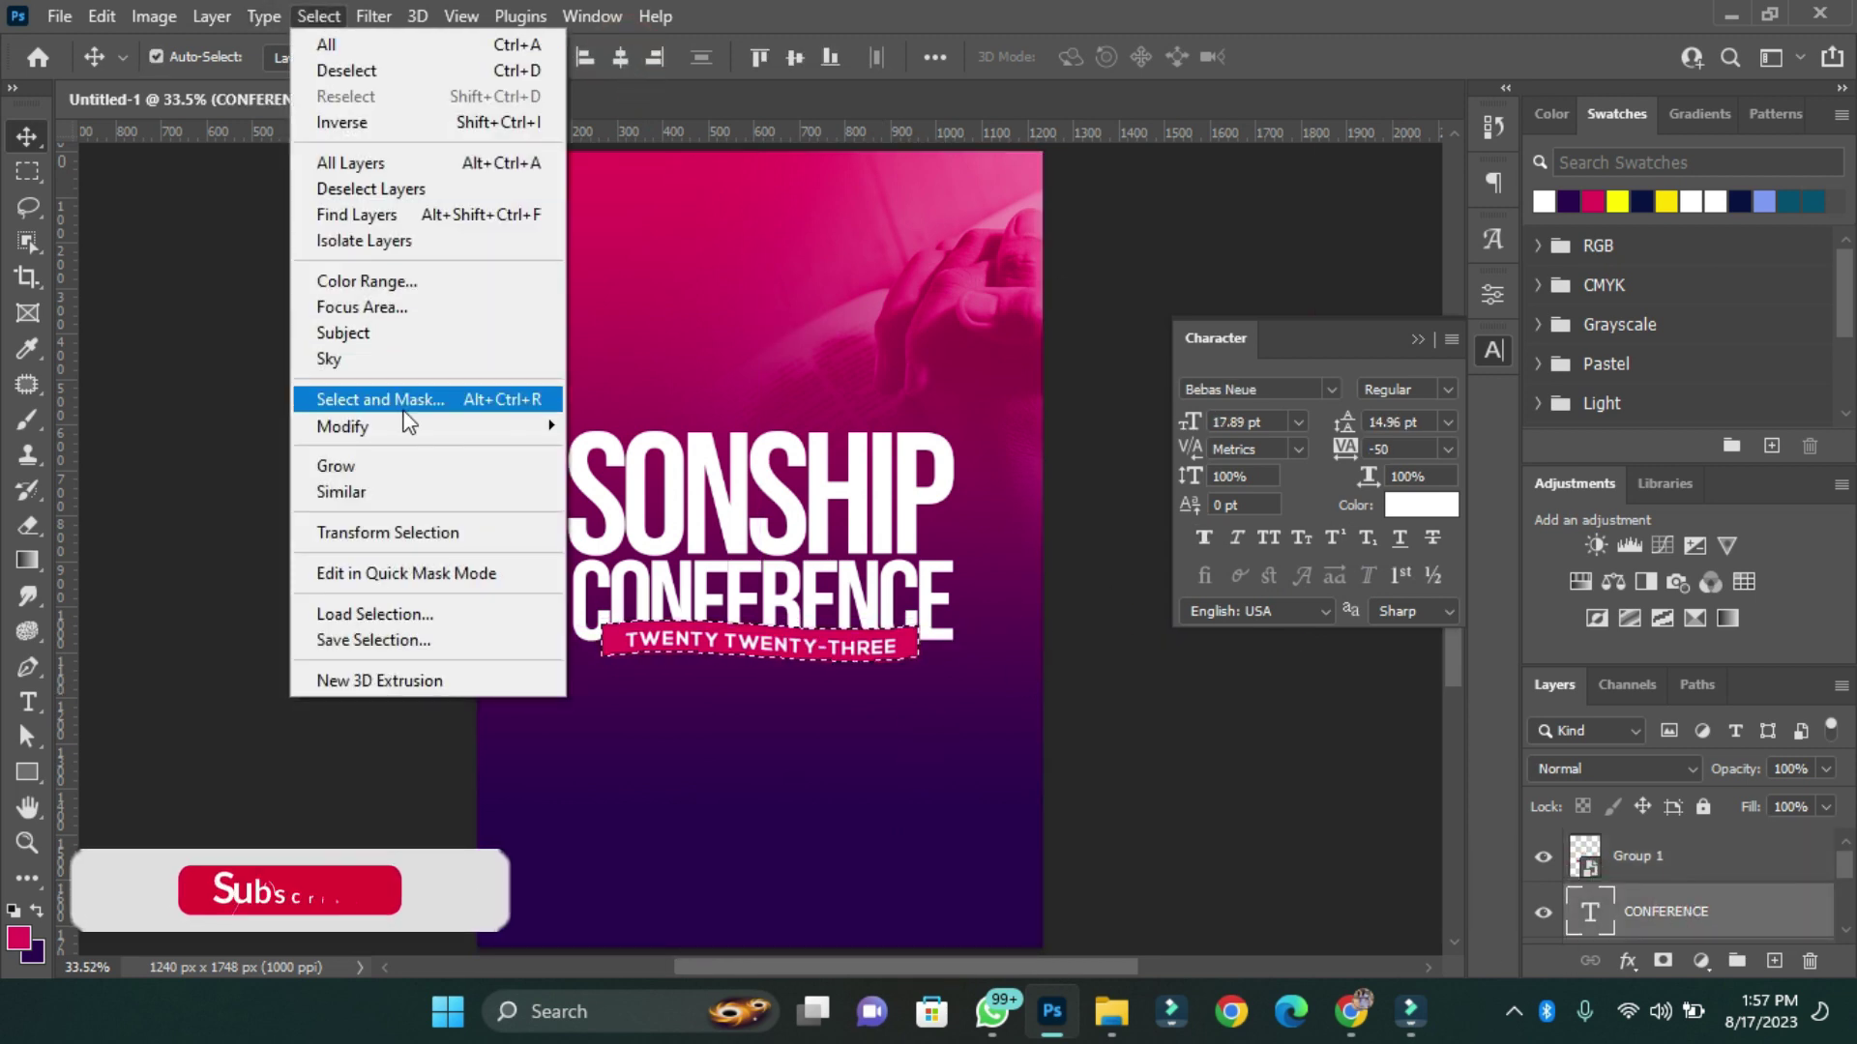
mouse_move(426, 427)
click(624, 487)
key(Return)
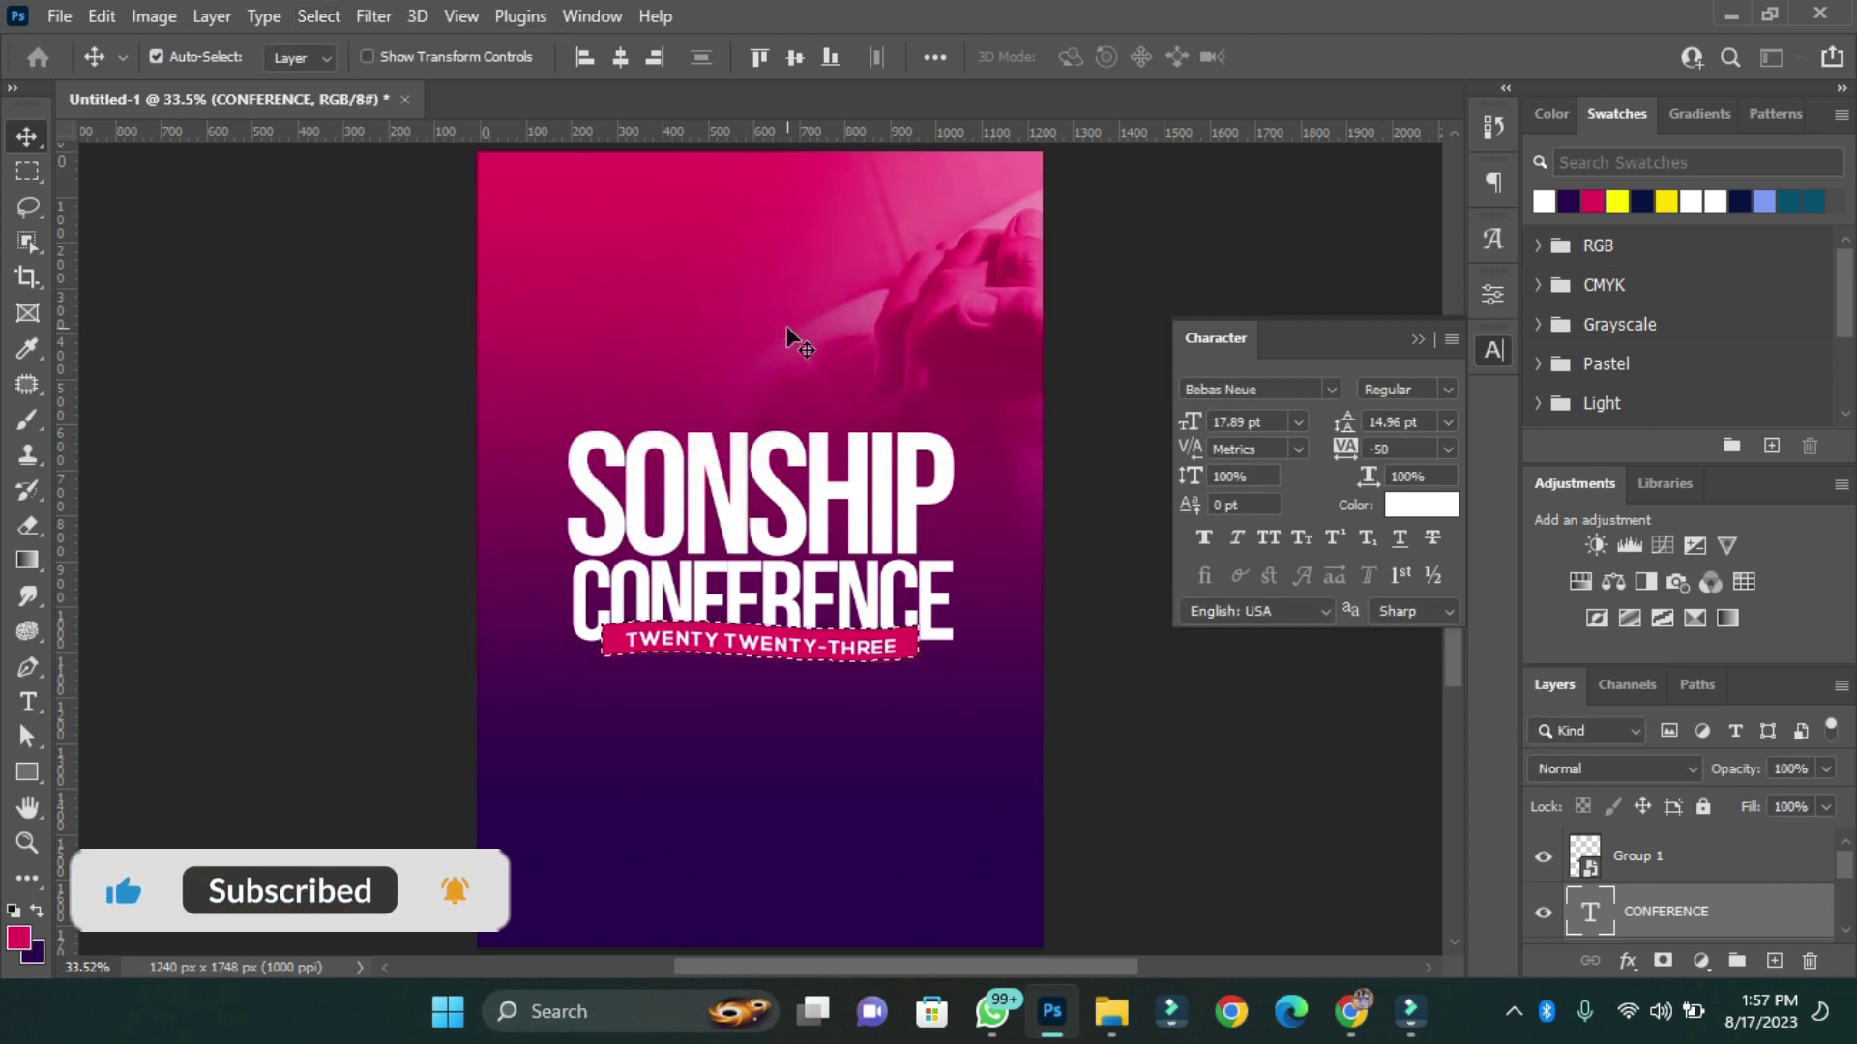
click(329, 15)
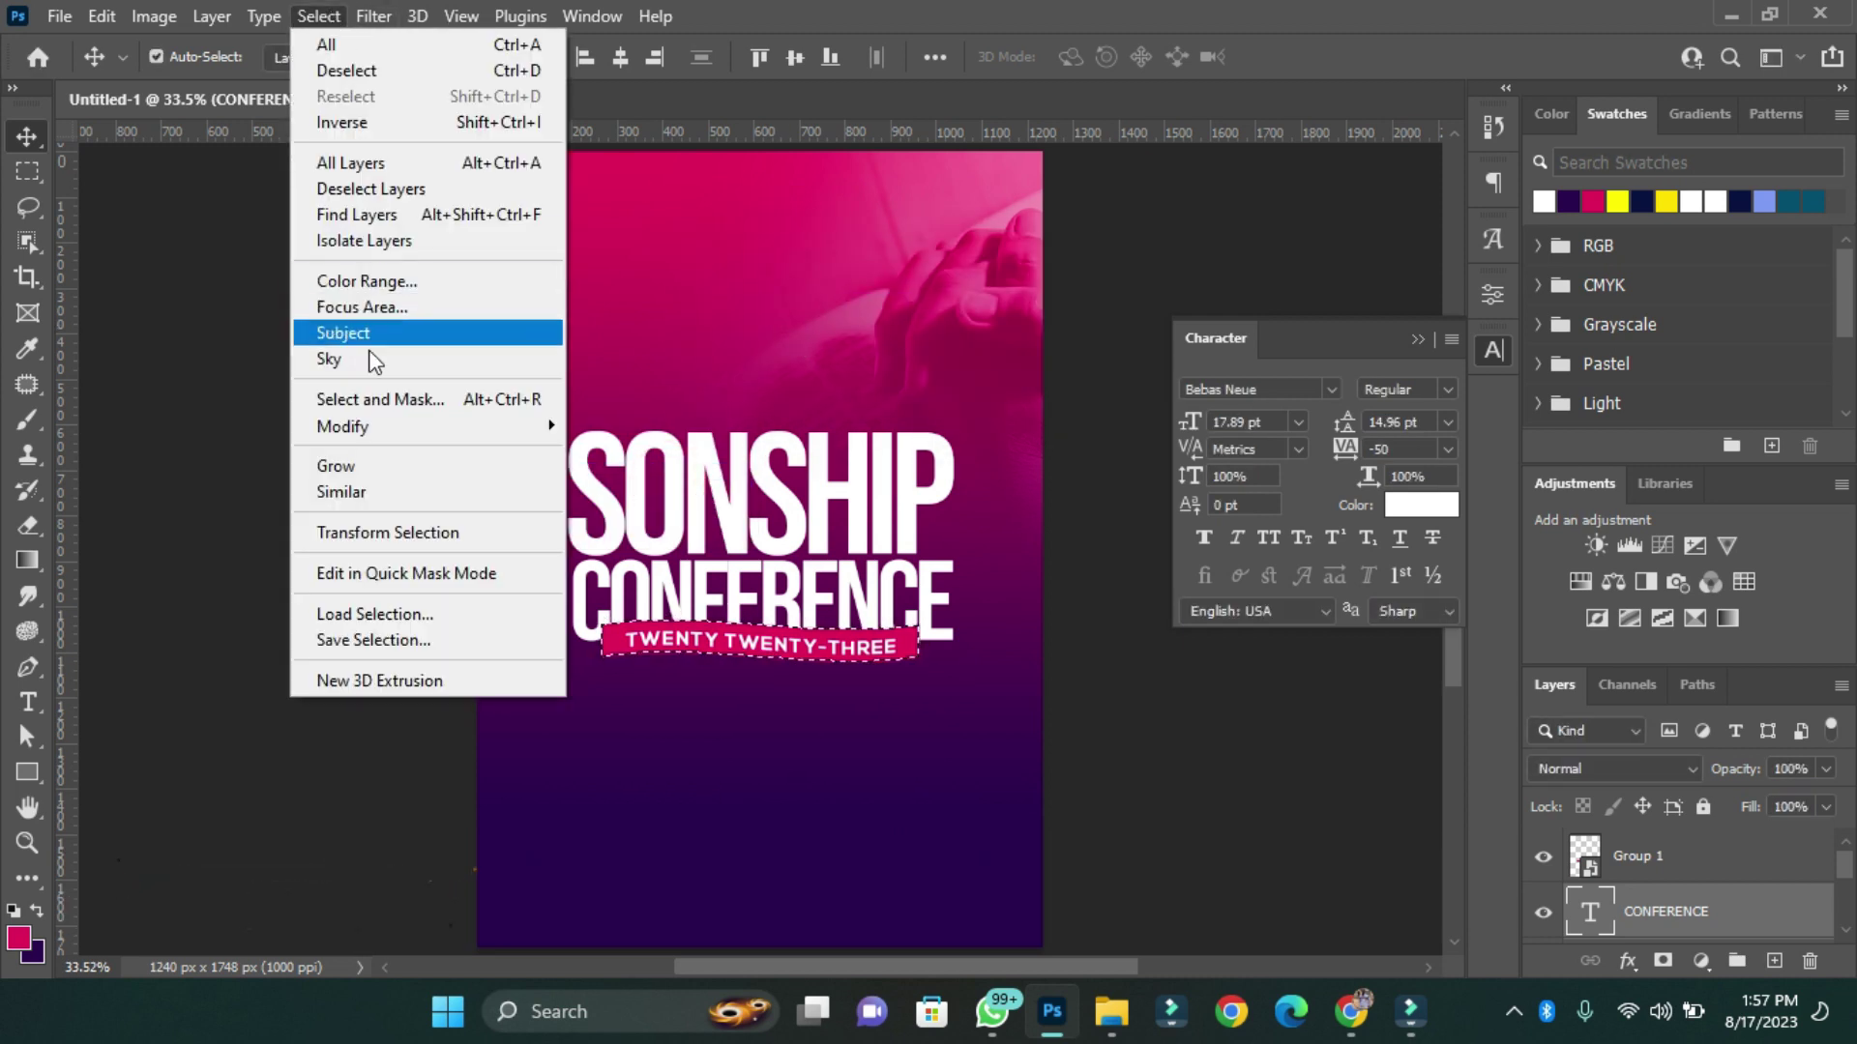
mouse_move(416, 426)
click(640, 471)
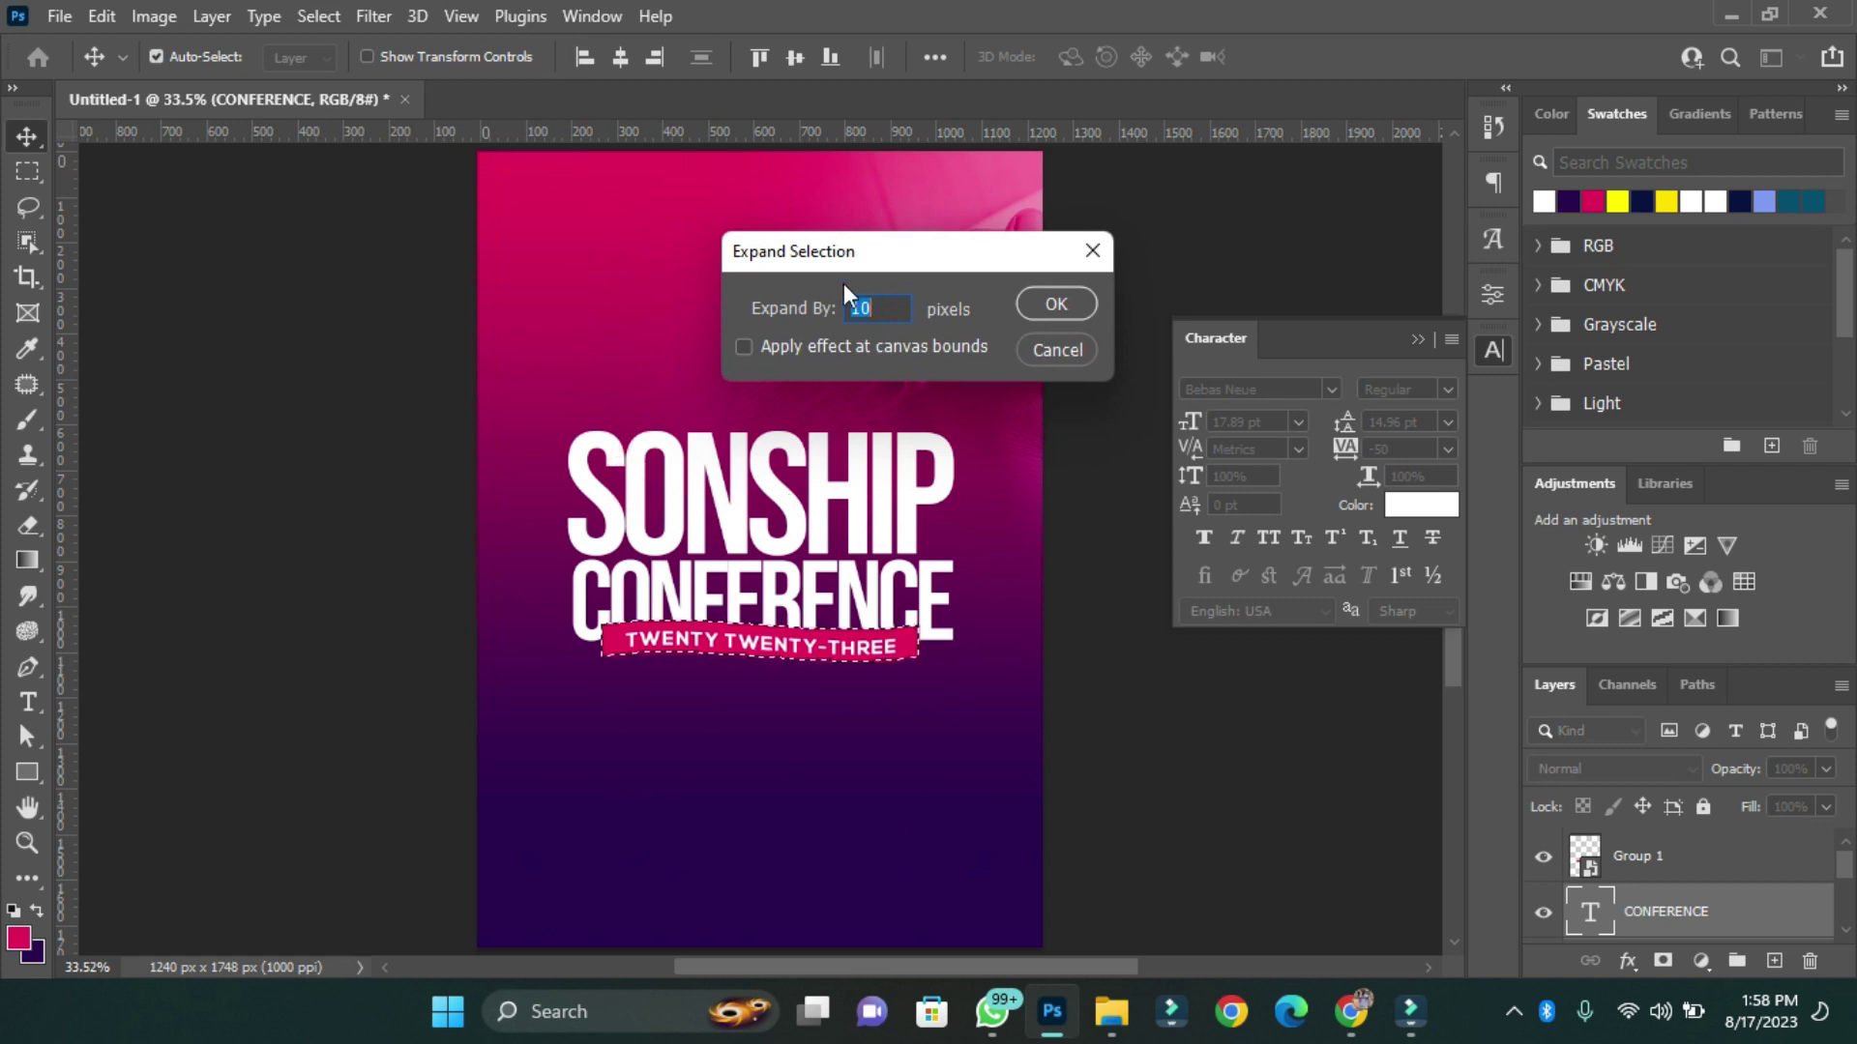
key(Return)
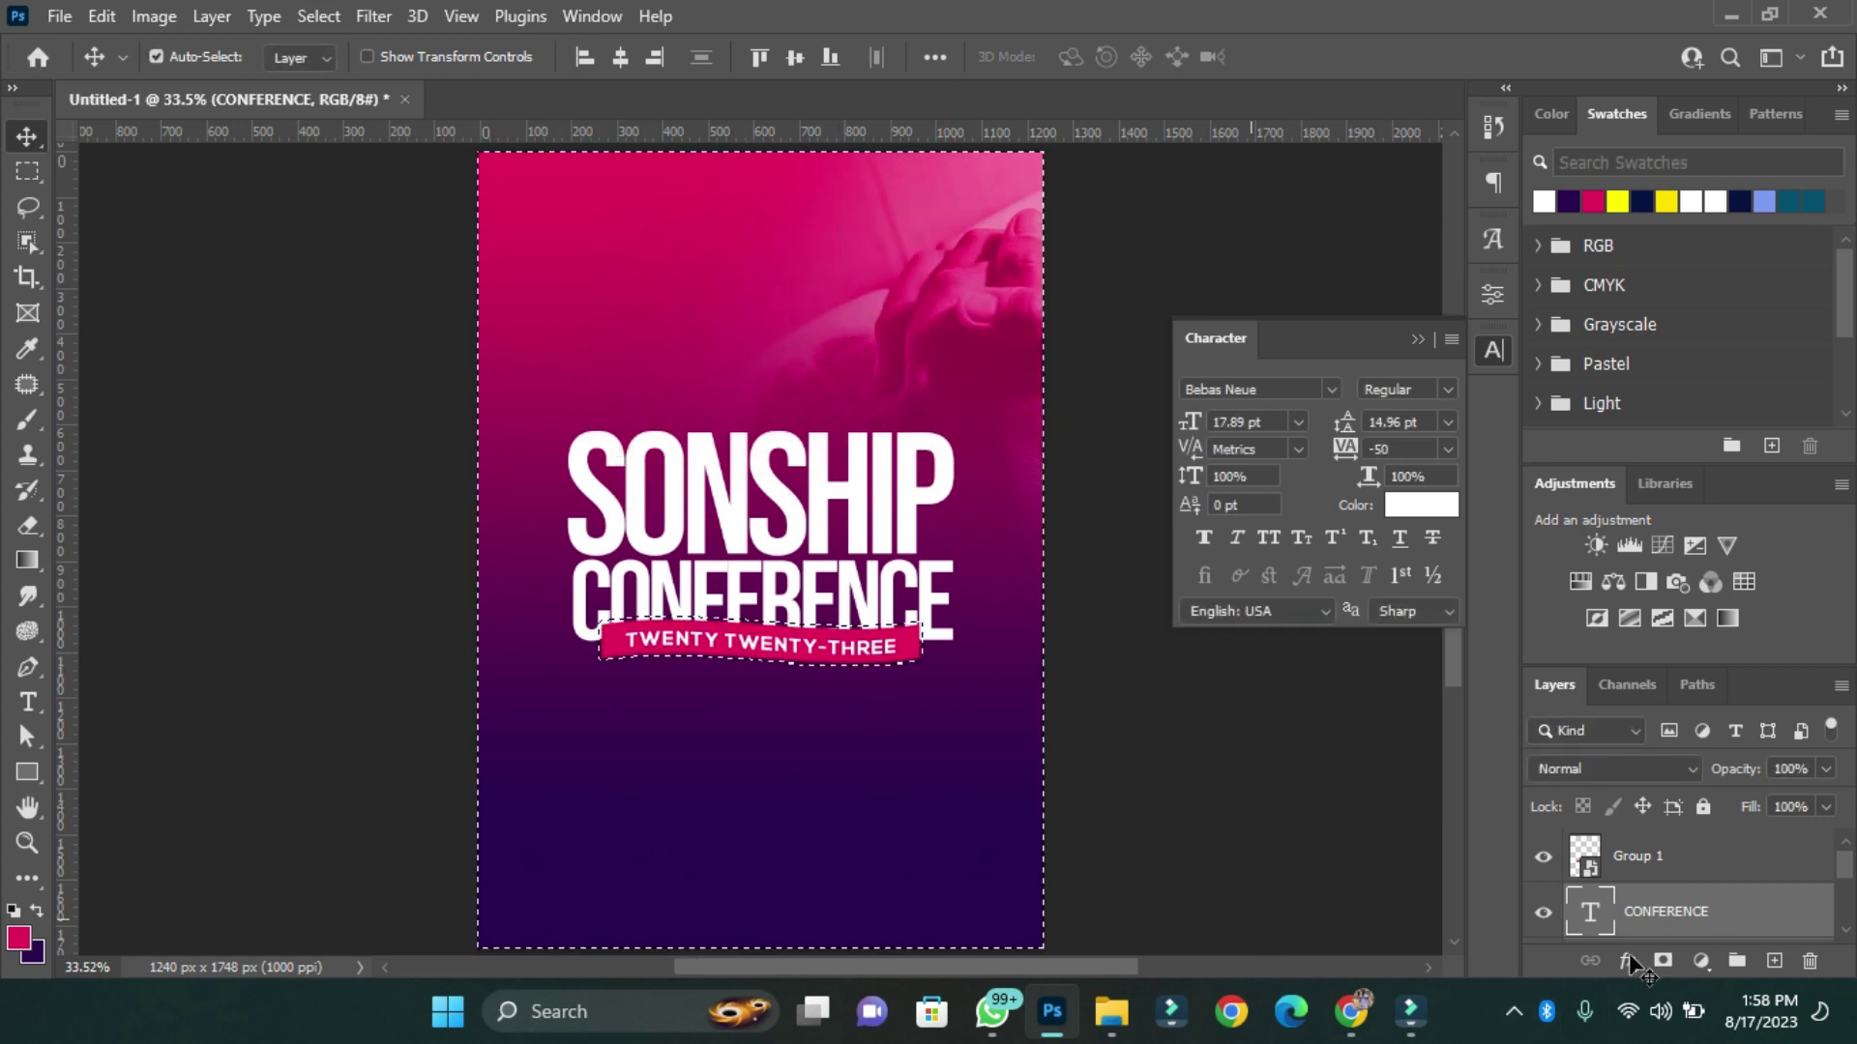
click(1662, 960)
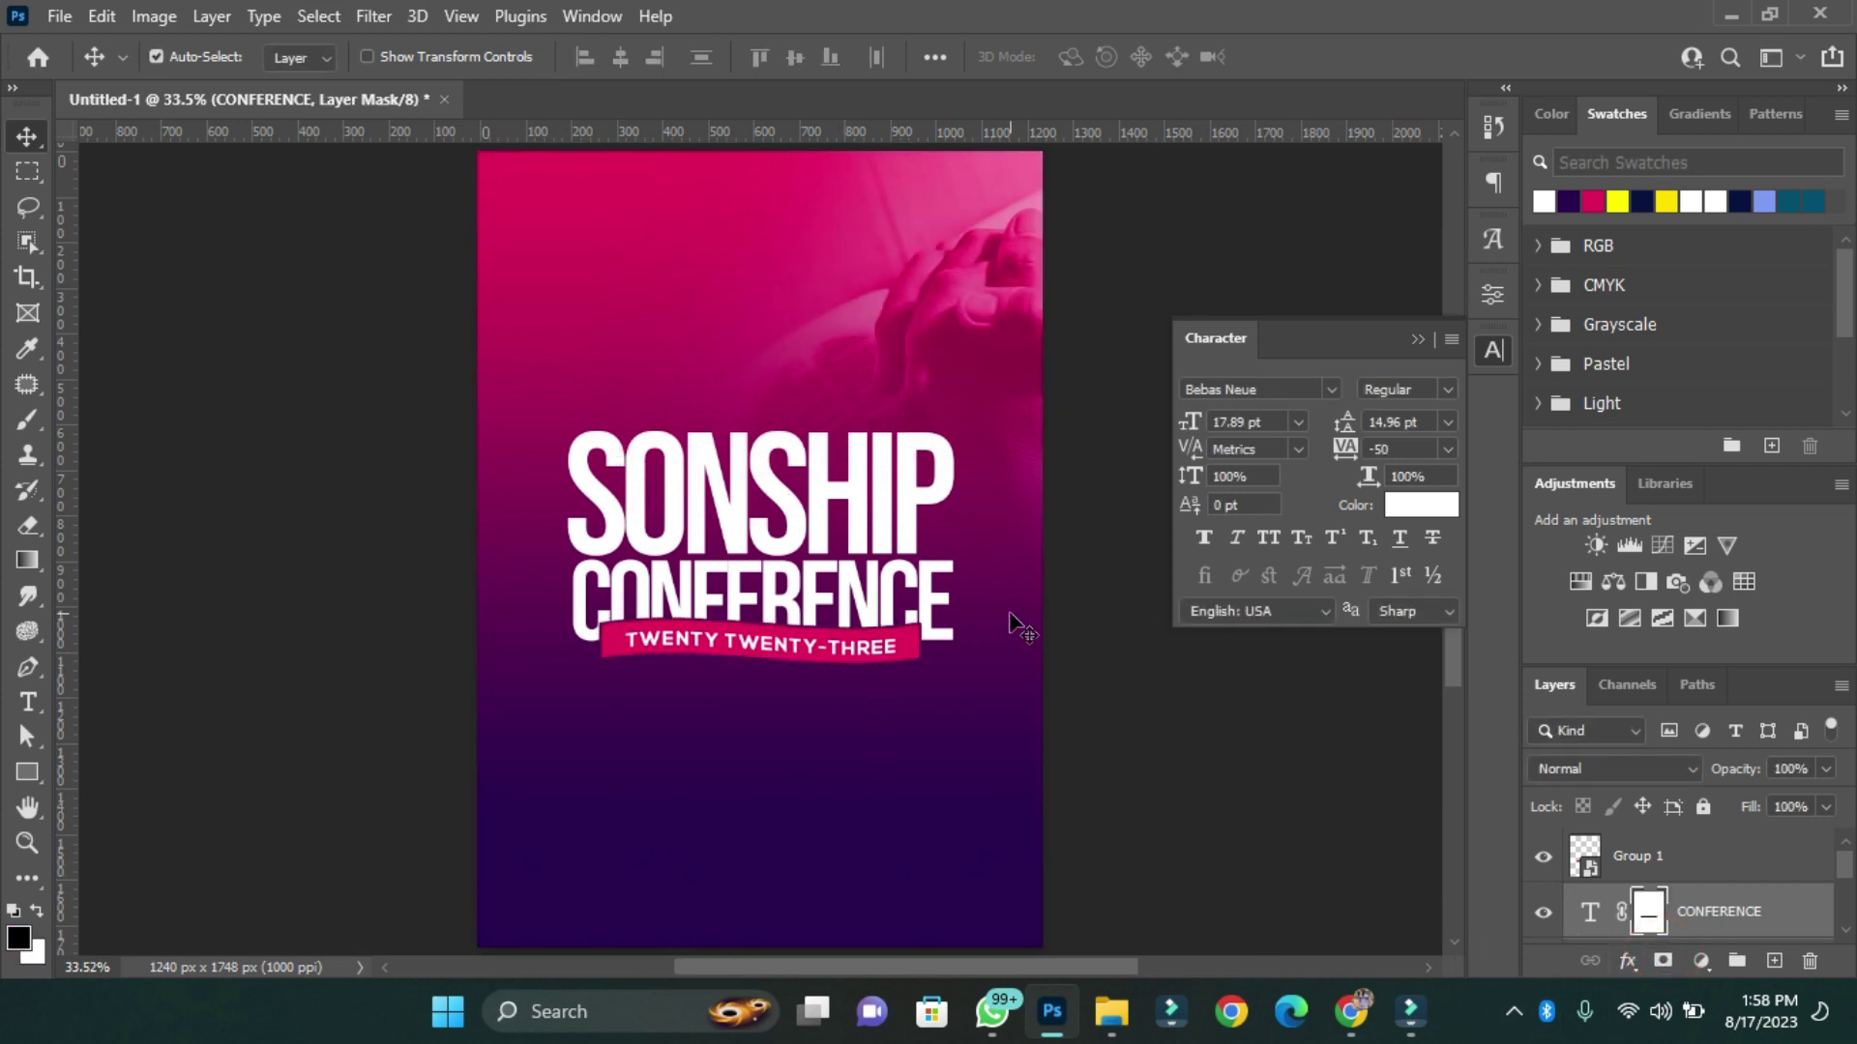
drag(456, 403, 877, 657)
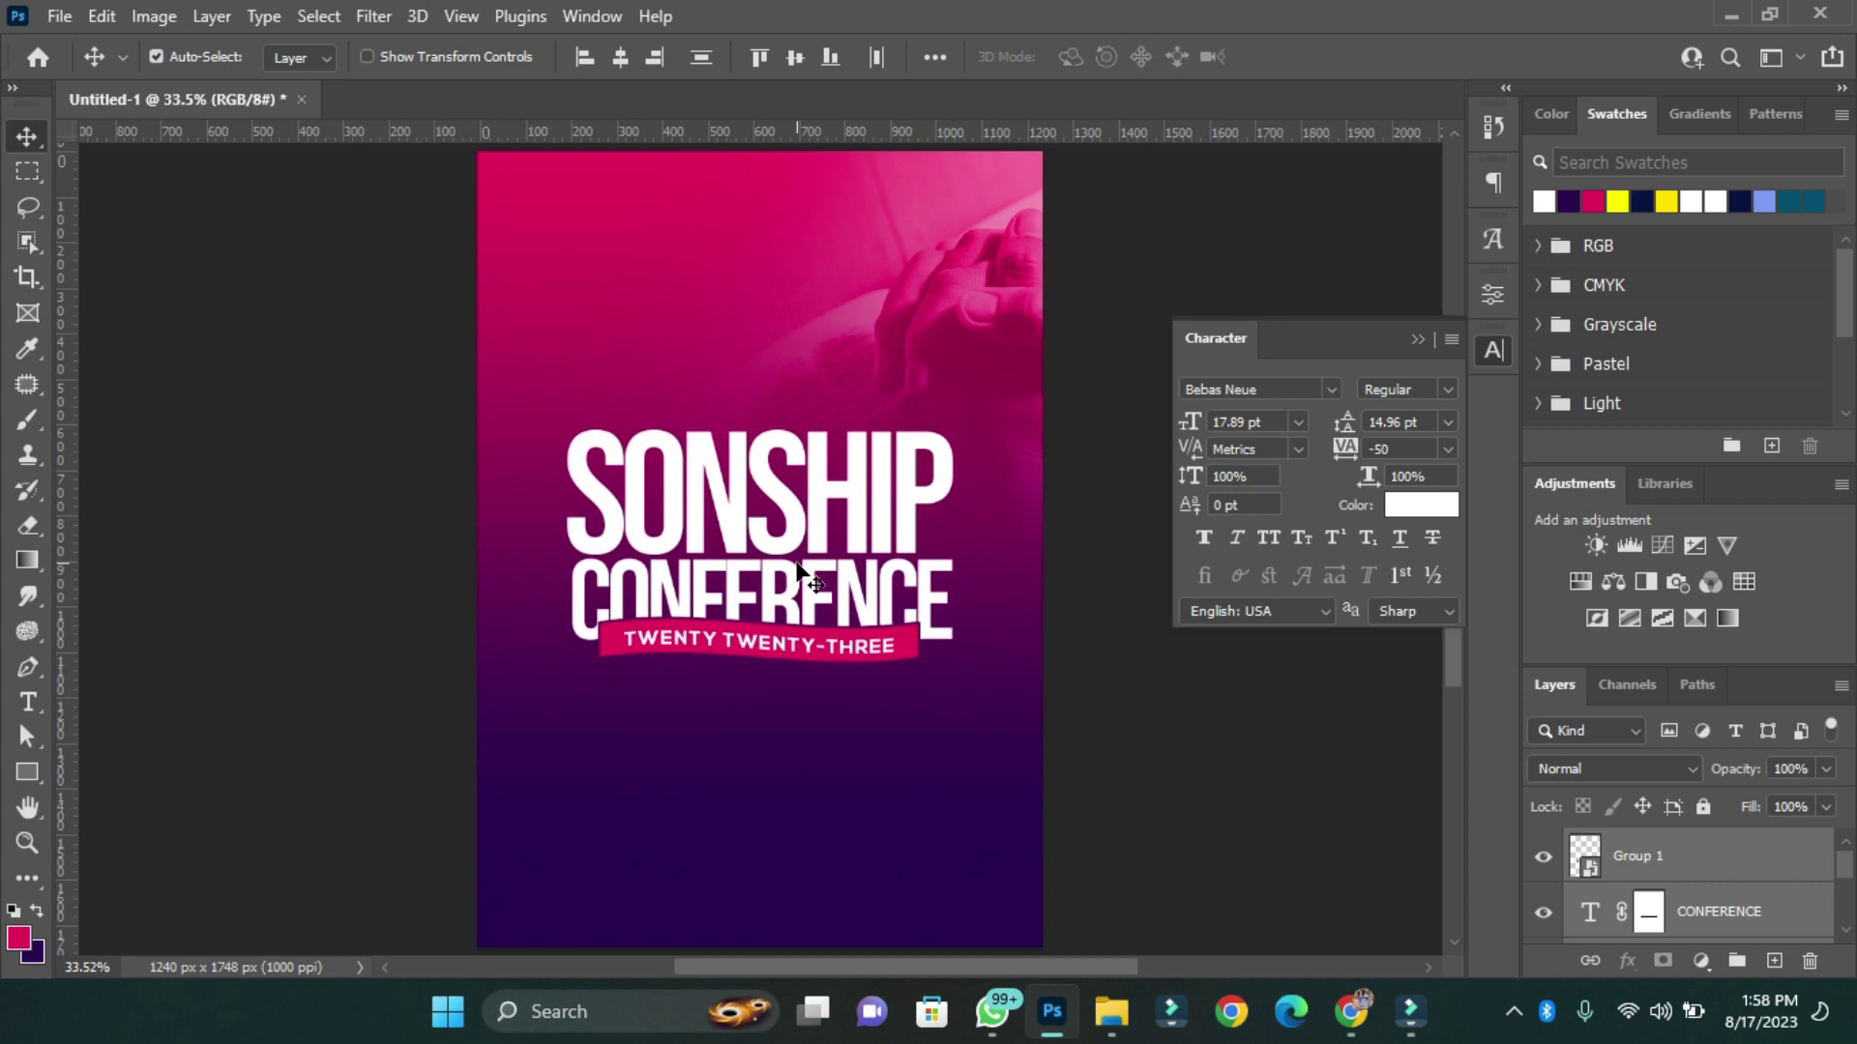
Nudge the title up and start a Nexa Bold tagline line beneath it.
key(shift+Up)
key(shift+Up)
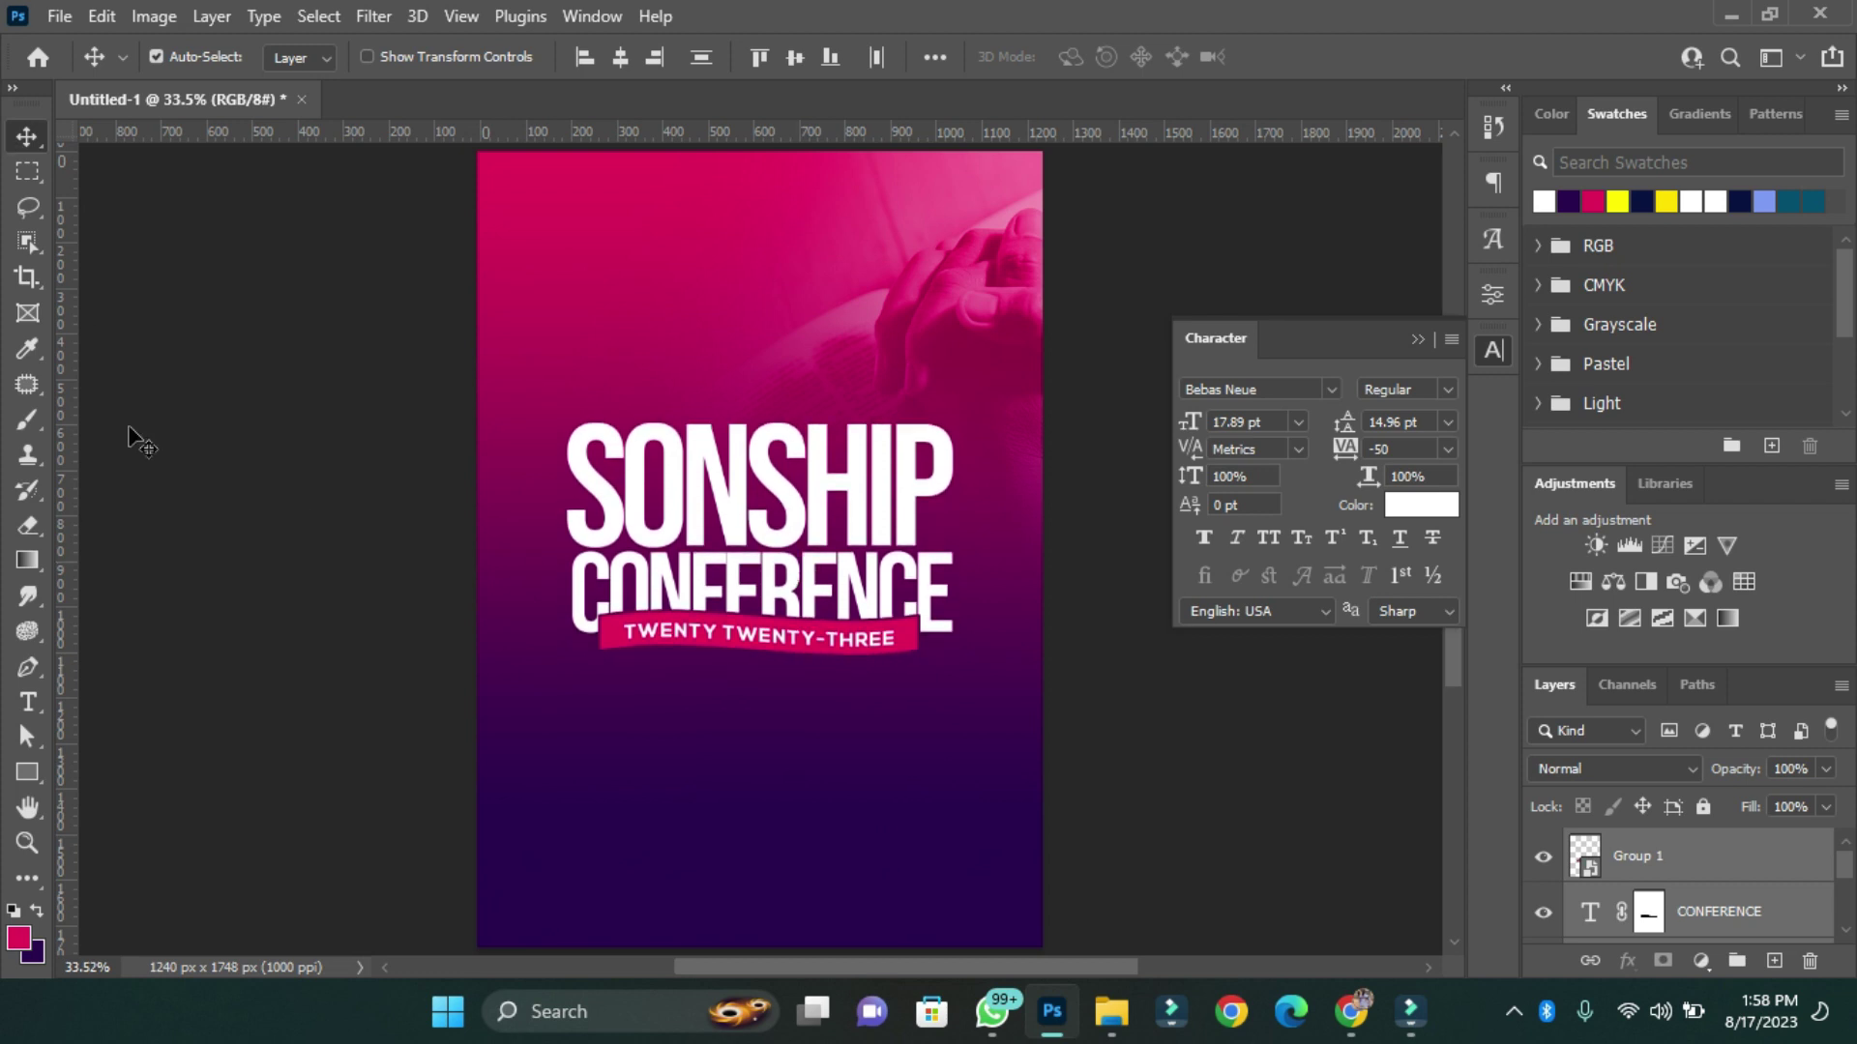
click(27, 702)
click(757, 730)
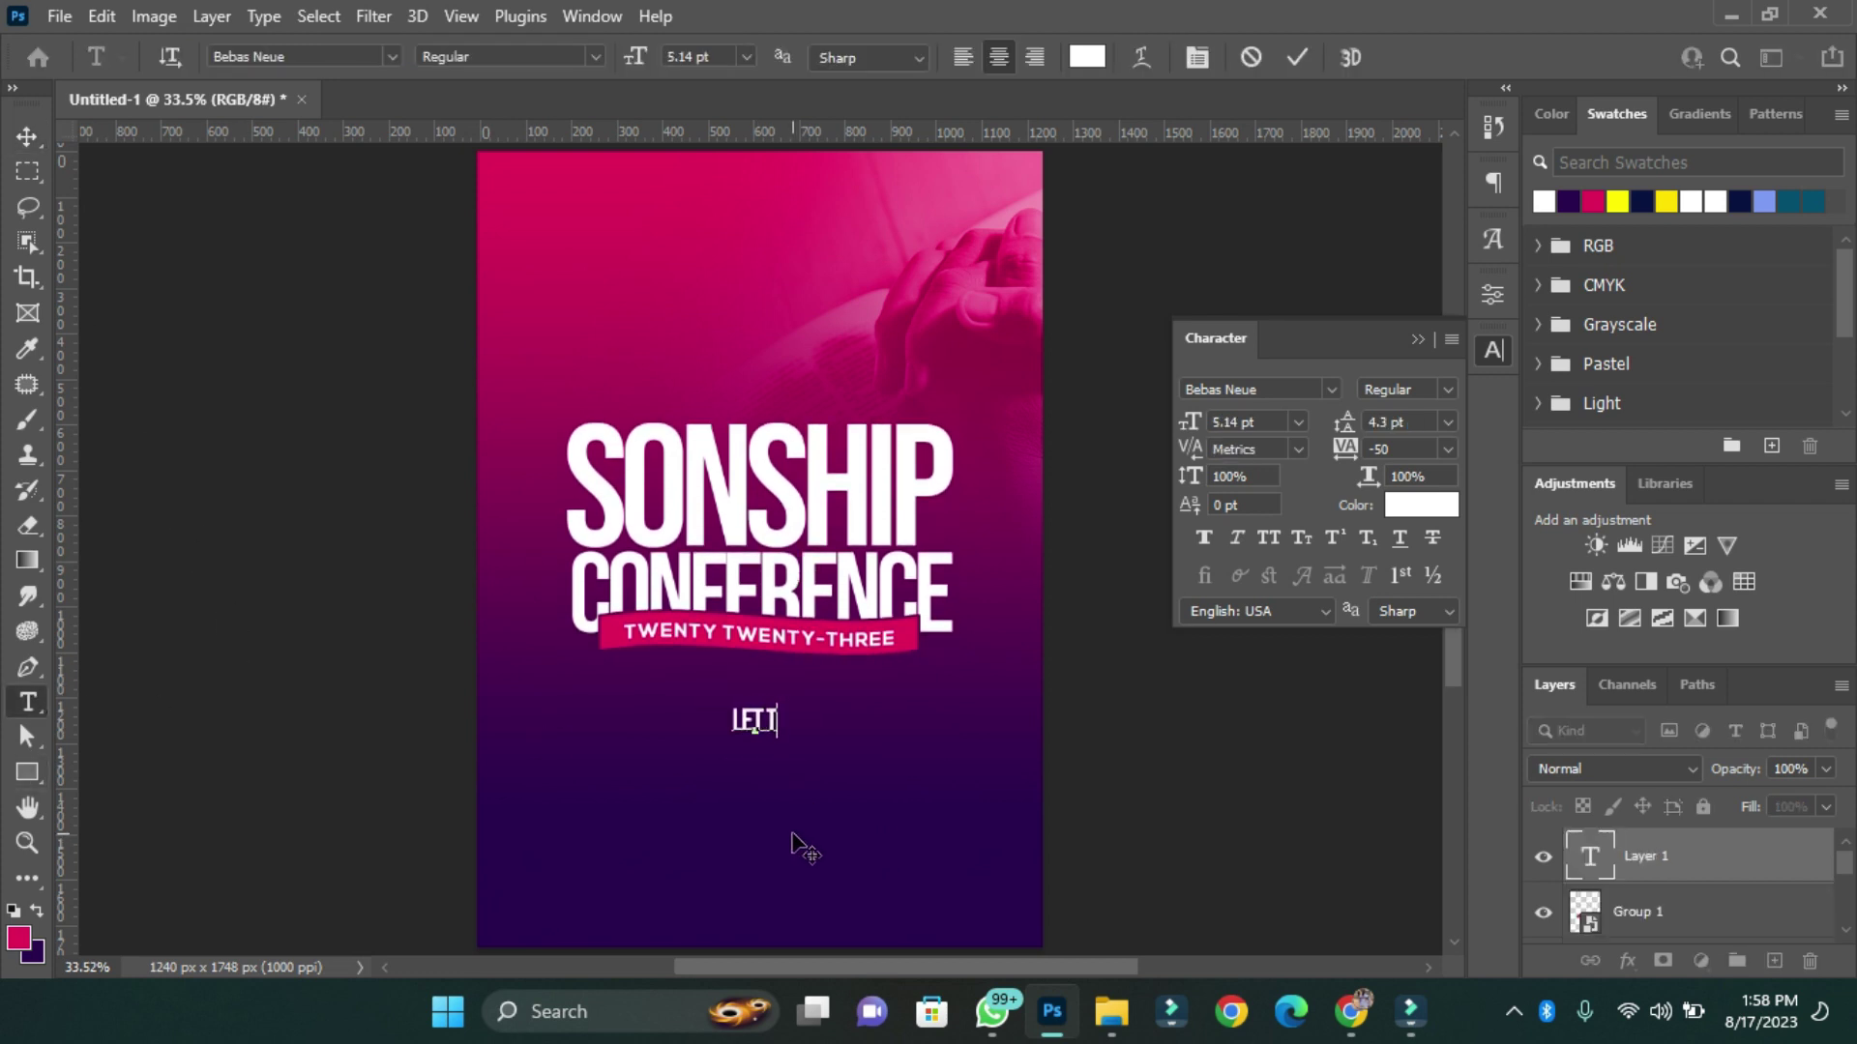
click(1330, 388)
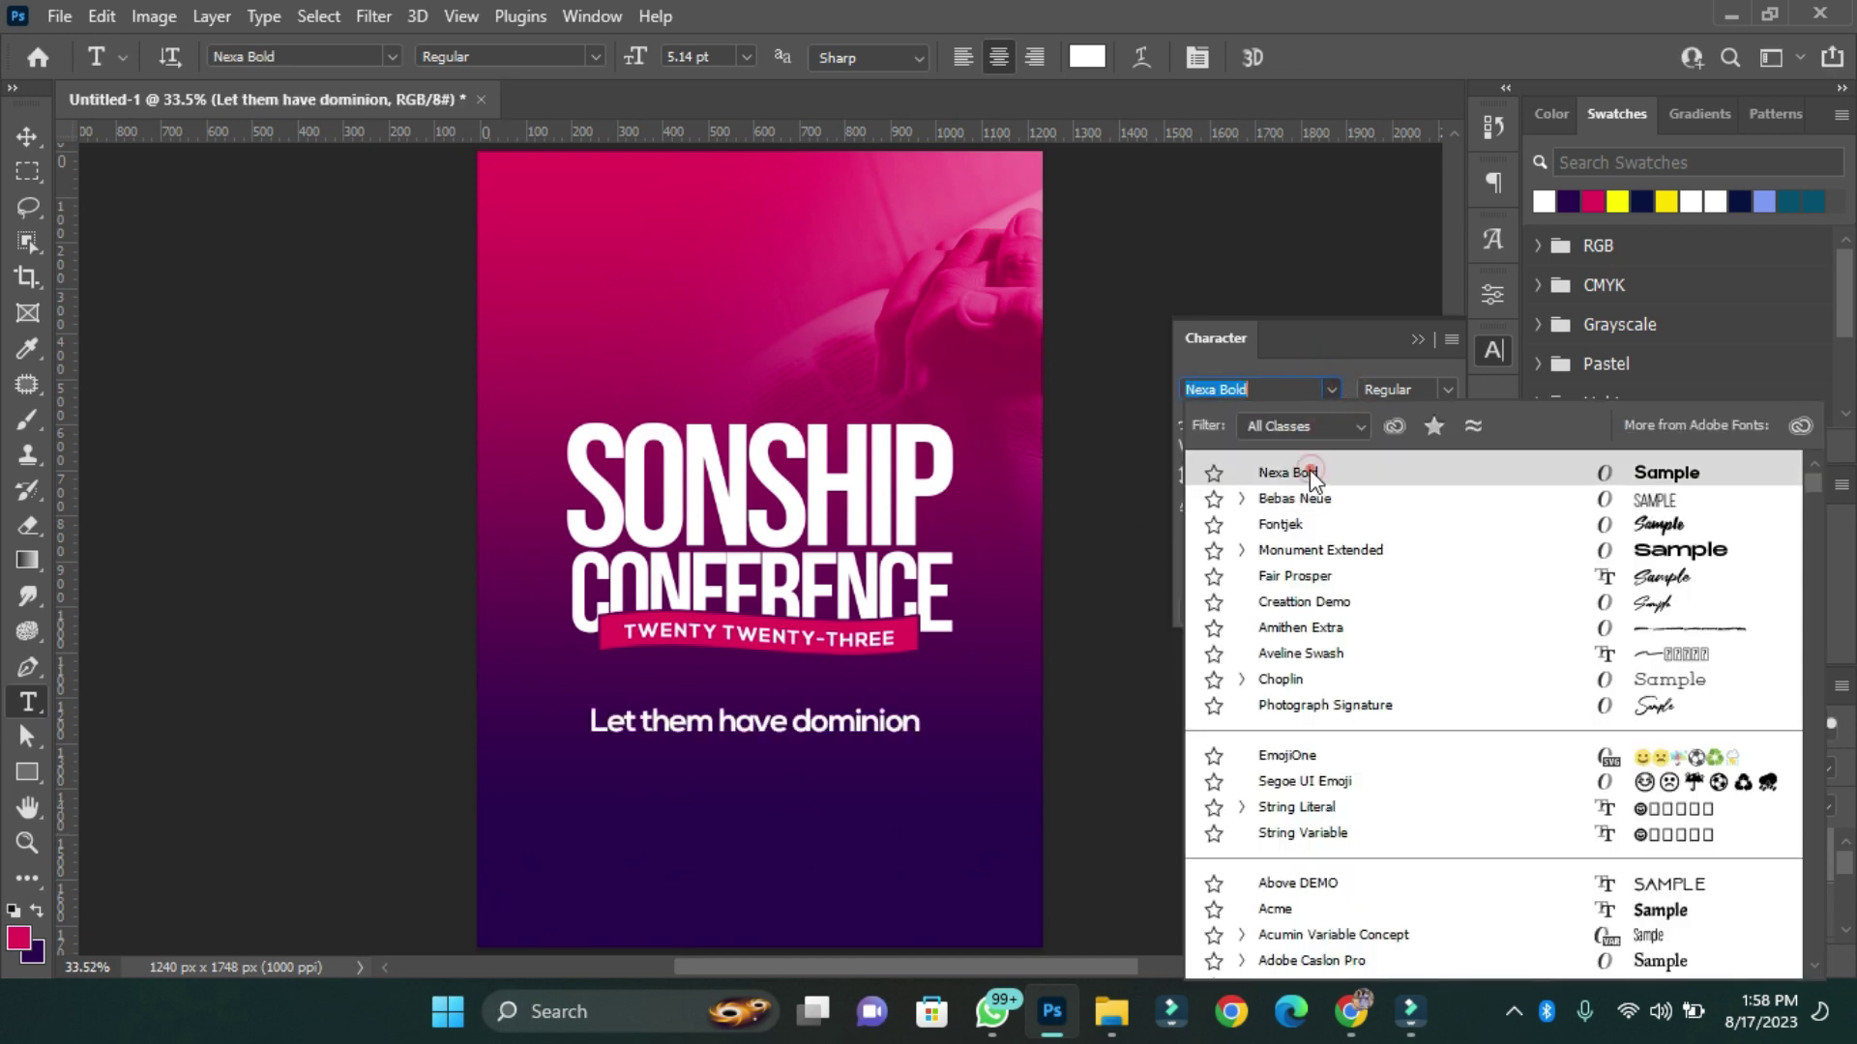
click(1340, 480)
Capitalise 'Dominion', append '(Genesis 1:26)' and shrink the tagline slightly.
drag(821, 734, 801, 721)
text(D)
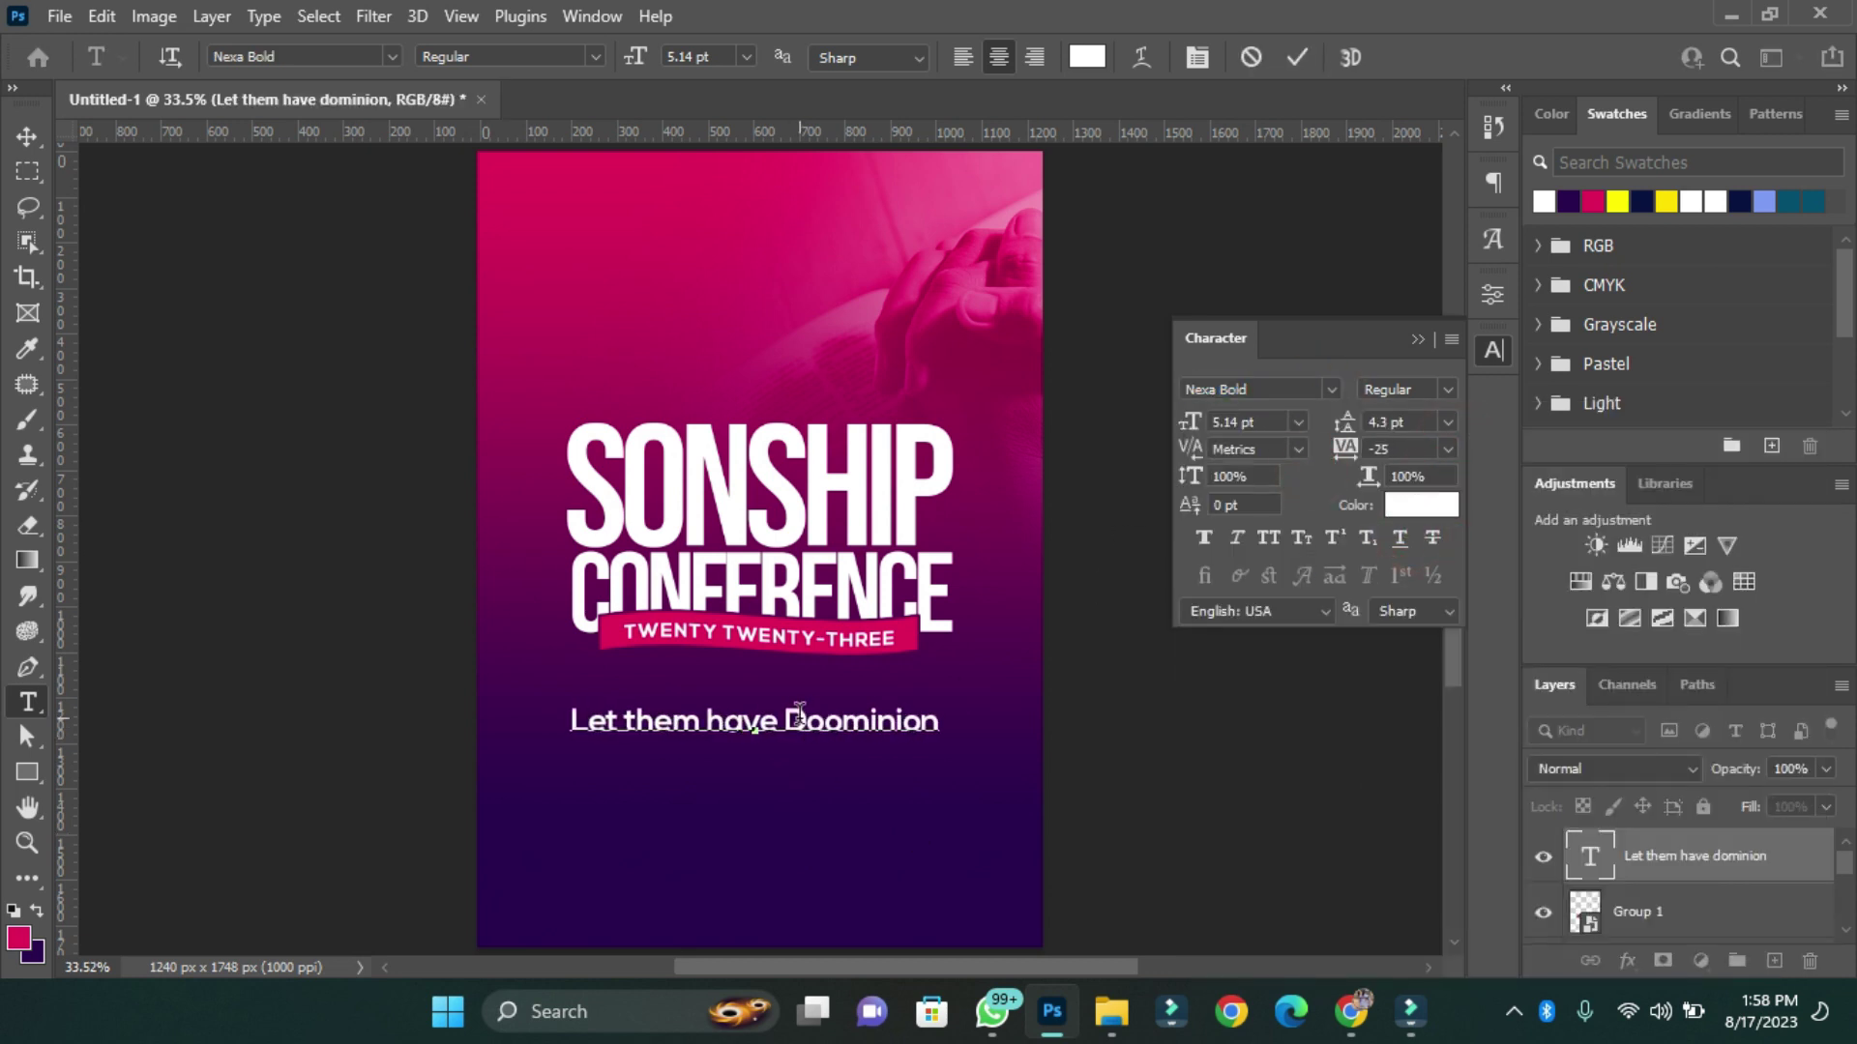
key(End)
text((Genesis 1:26))
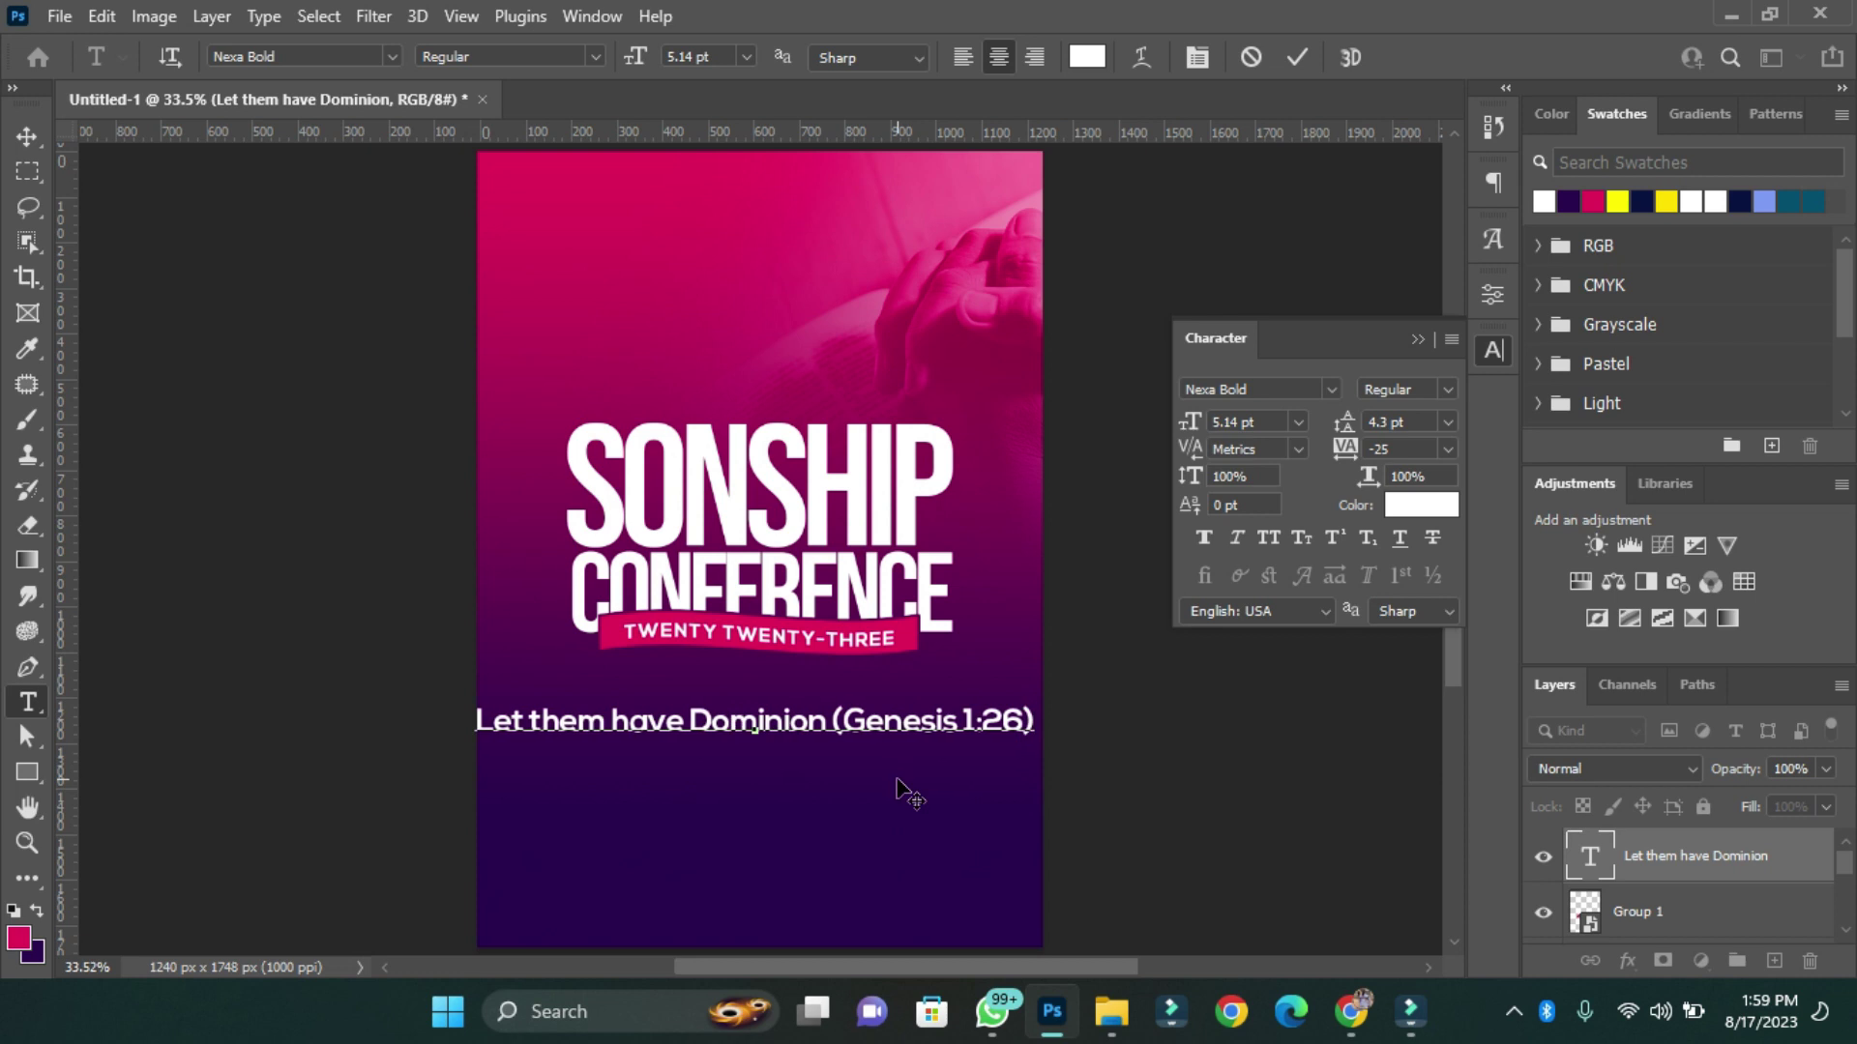
key(ctrl+Return)
key(v)
key(ctrl+t)
drag(1035, 737, 945, 728)
key(Return)
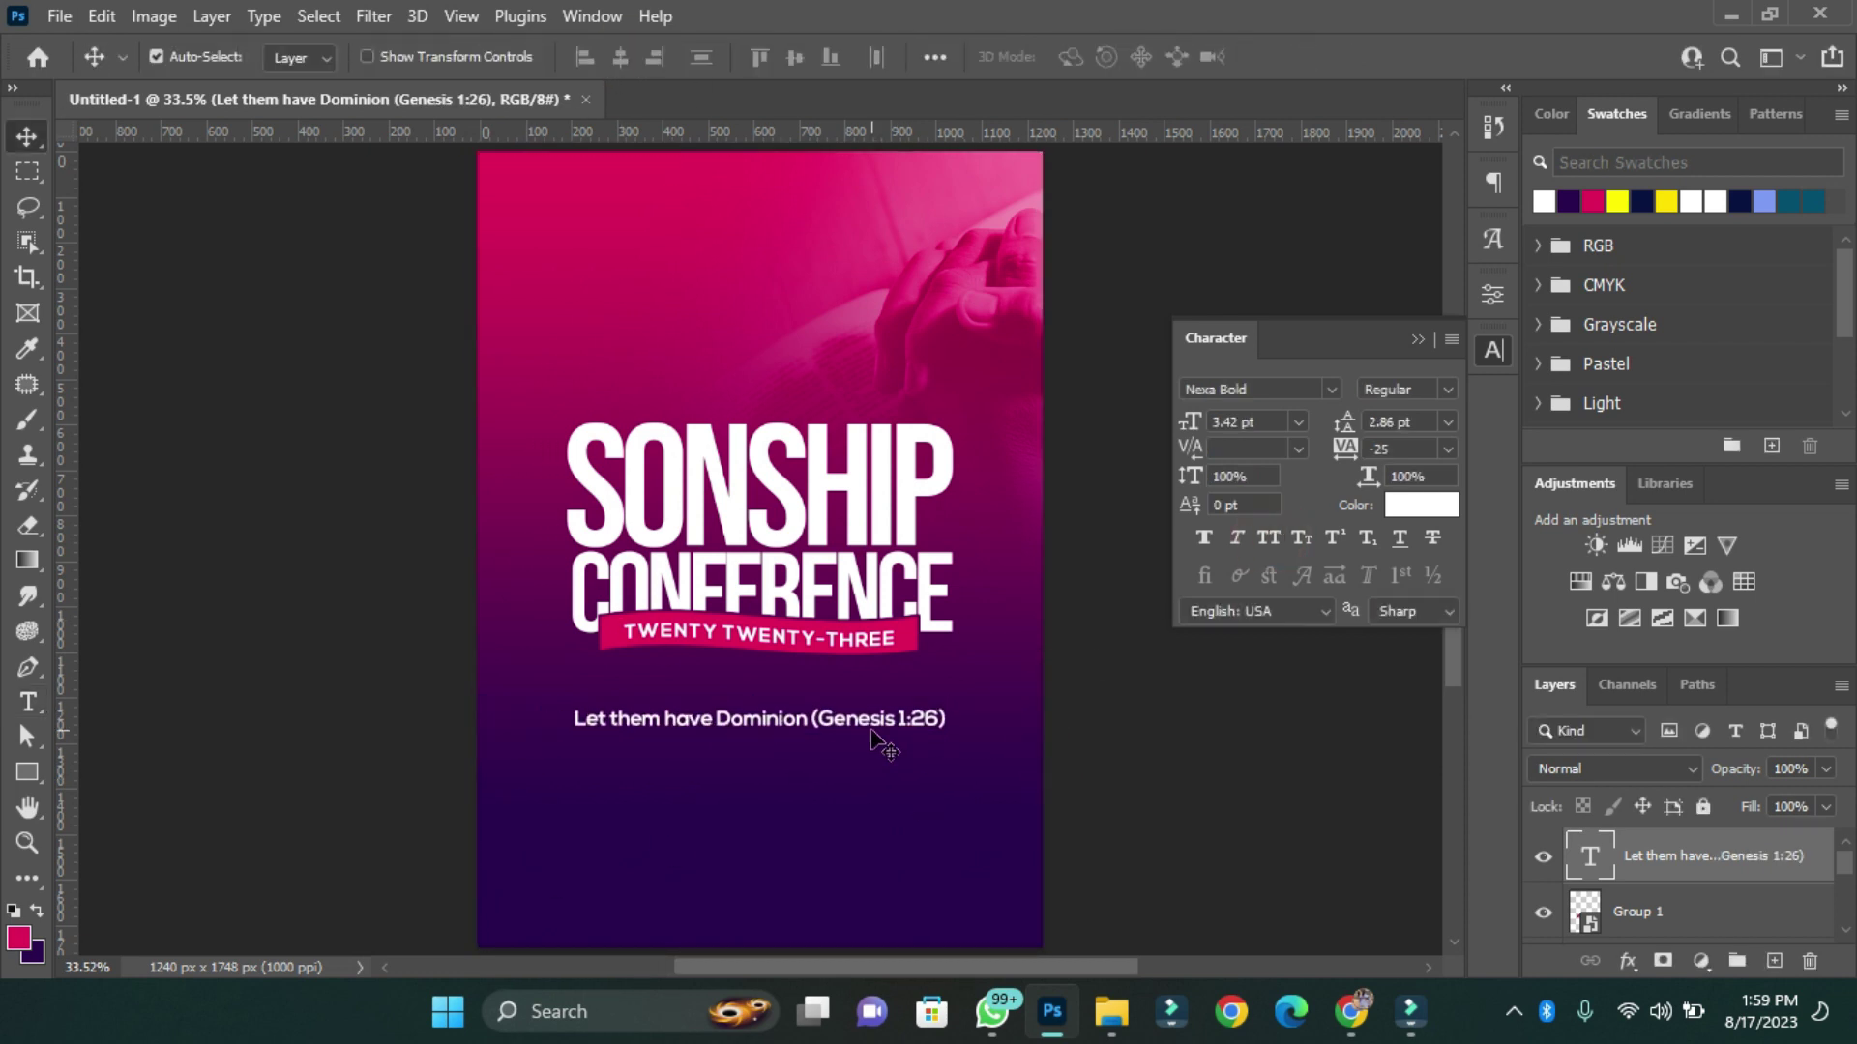
Draw a centred yellow bar behind the tagline, below the title.
key(u)
drag(557, 681, 967, 720)
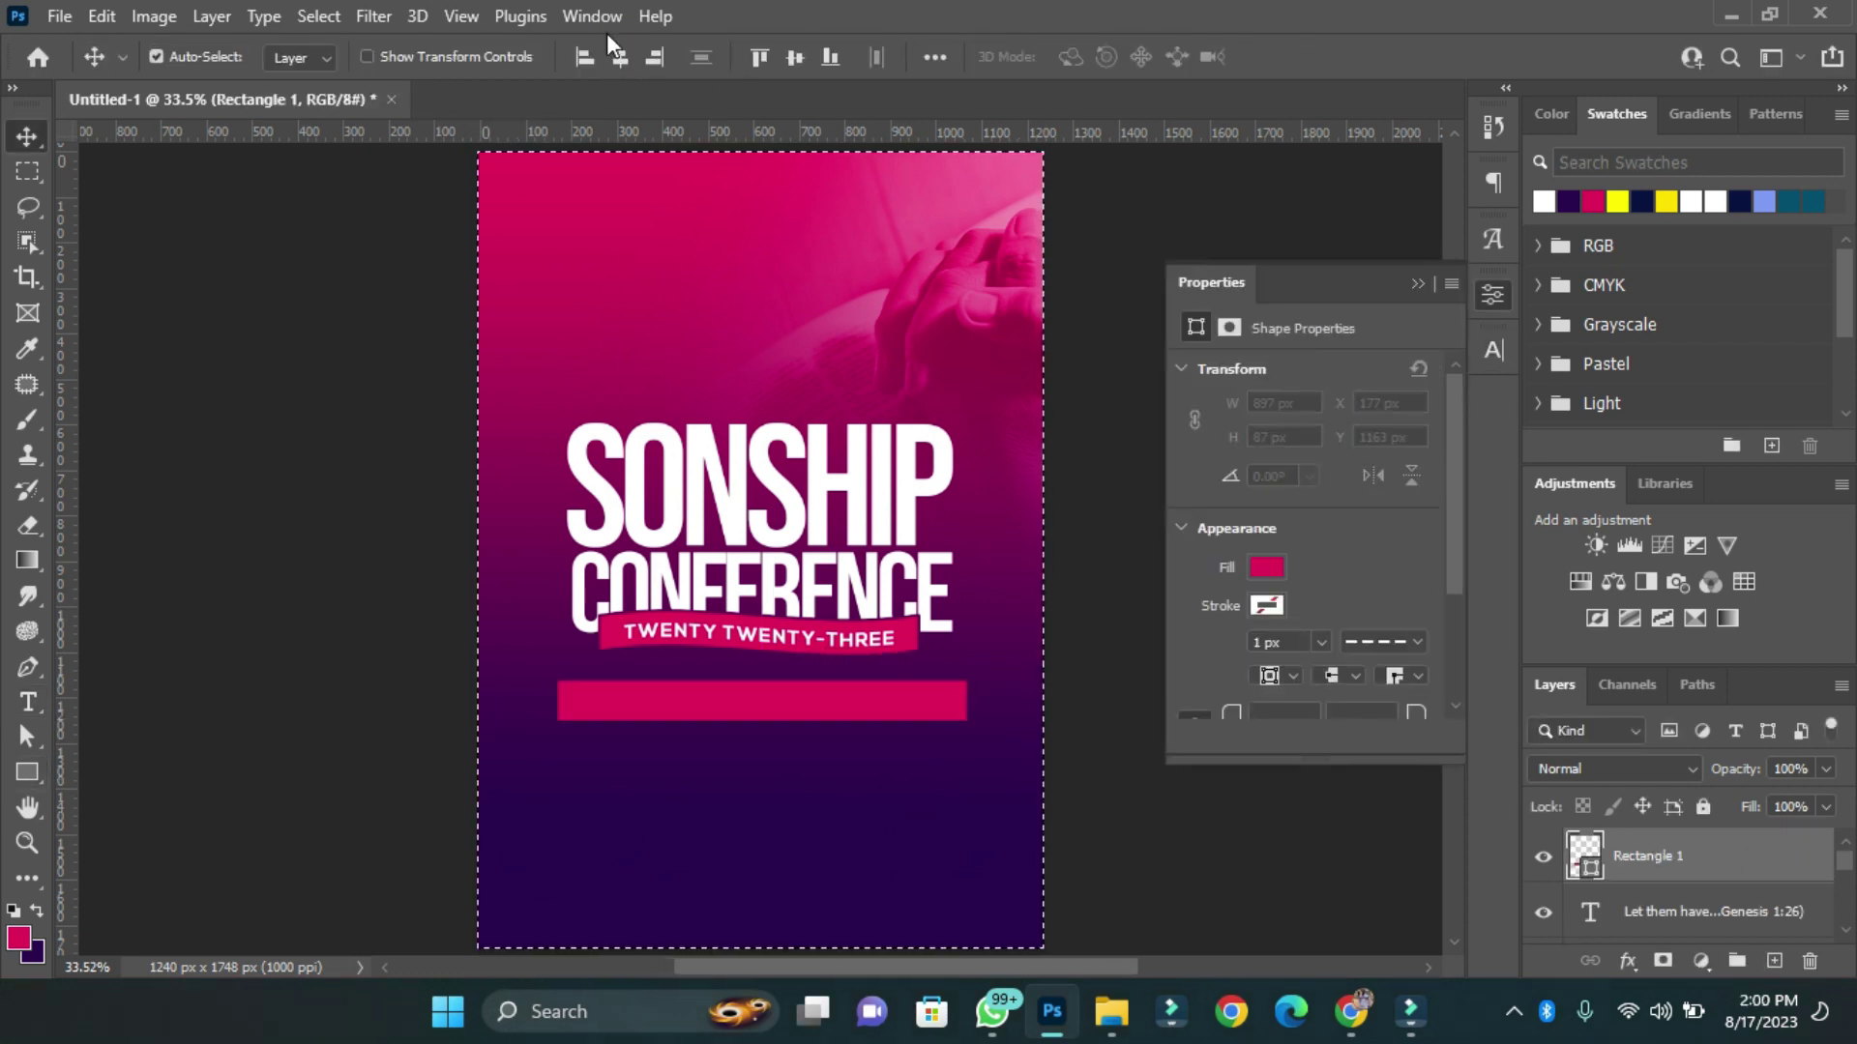
click(795, 56)
drag(1646, 911, 1673, 855)
click(795, 56)
drag(963, 559, 962, 714)
click(962, 714)
Colour the tagline text dark purple, sampled from the poster.
click(871, 704)
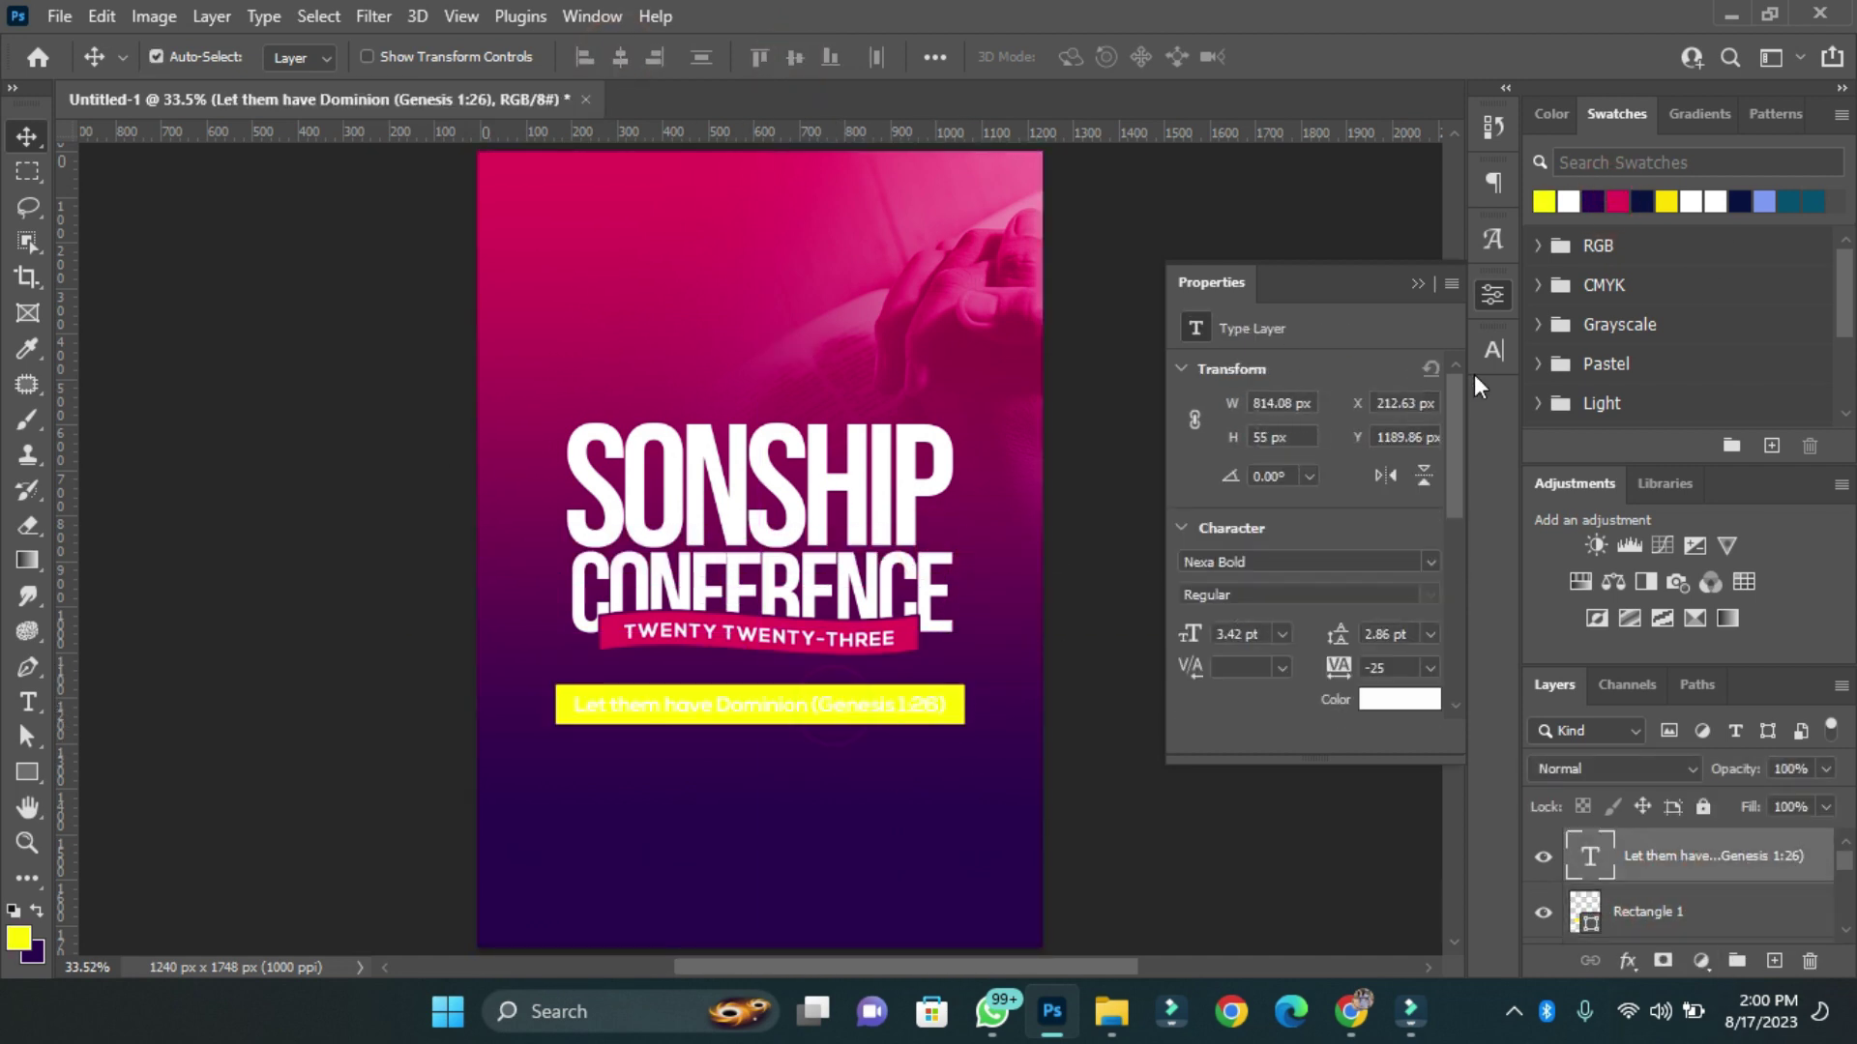
click(1494, 350)
click(1421, 505)
click(974, 696)
key(Return)
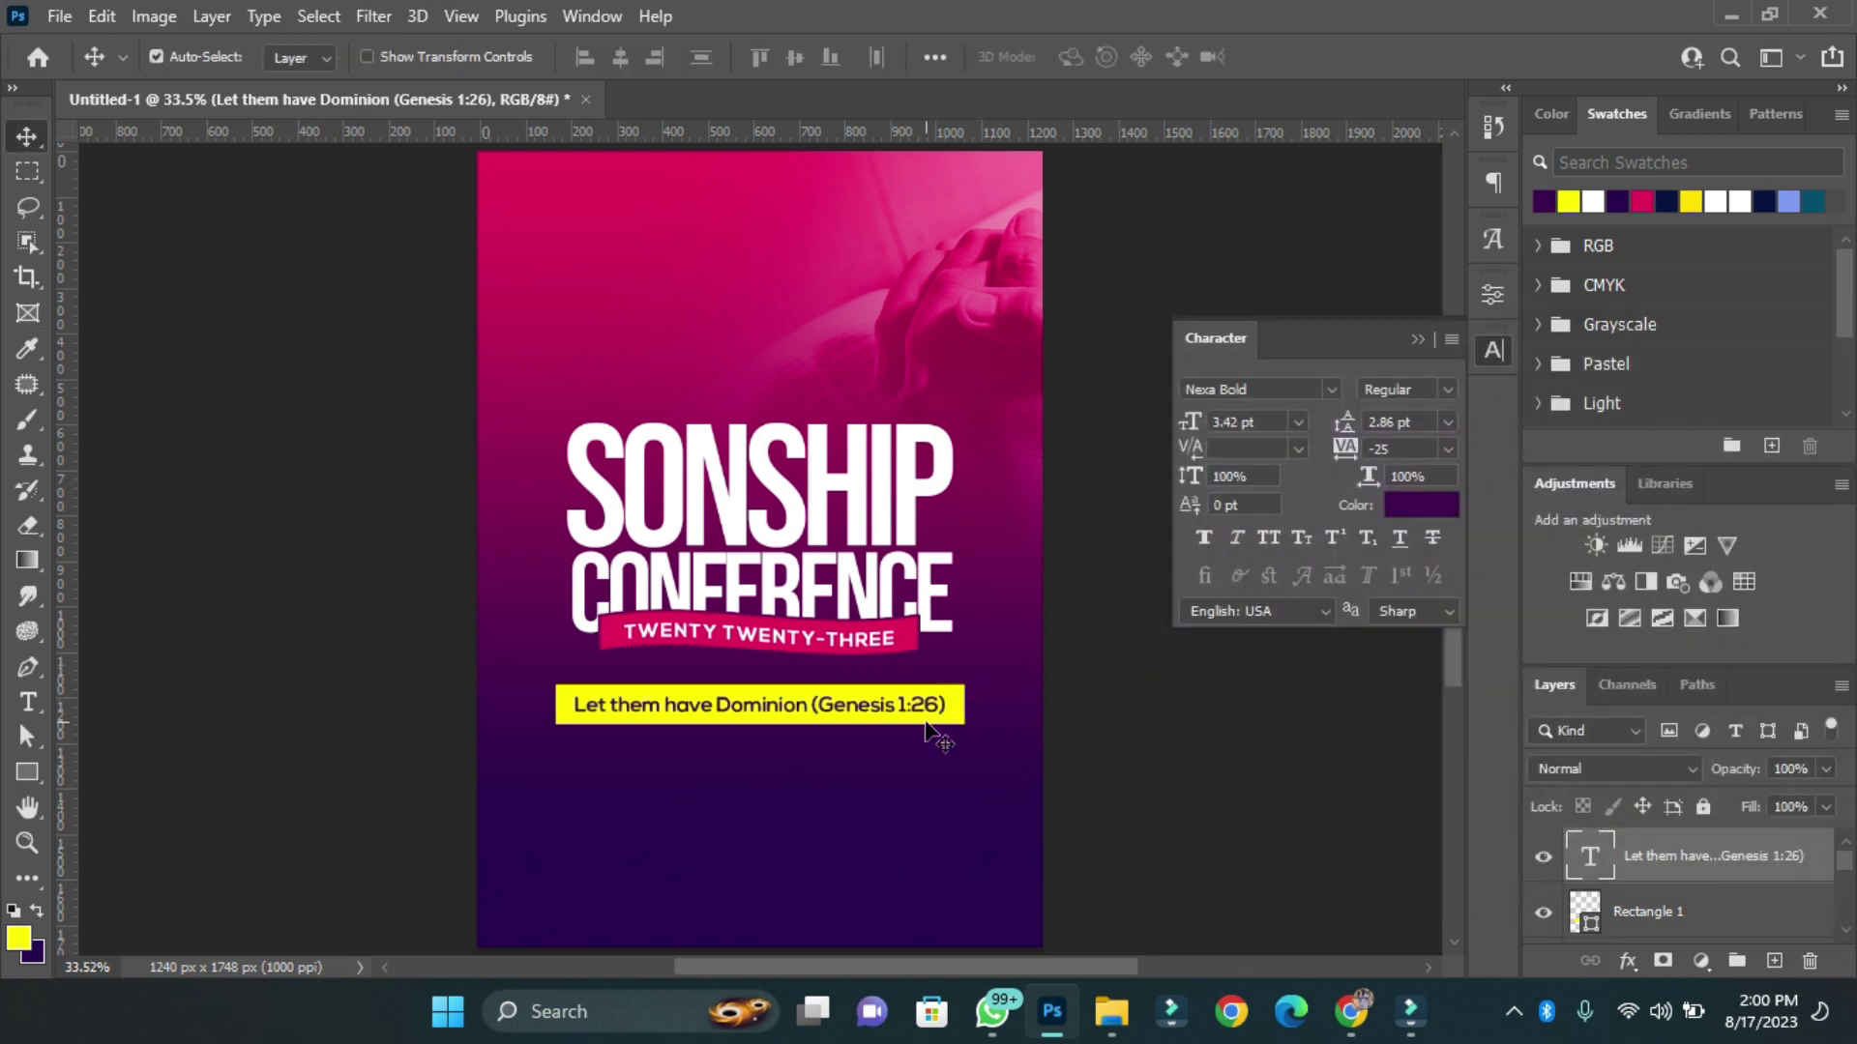
click(696, 723)
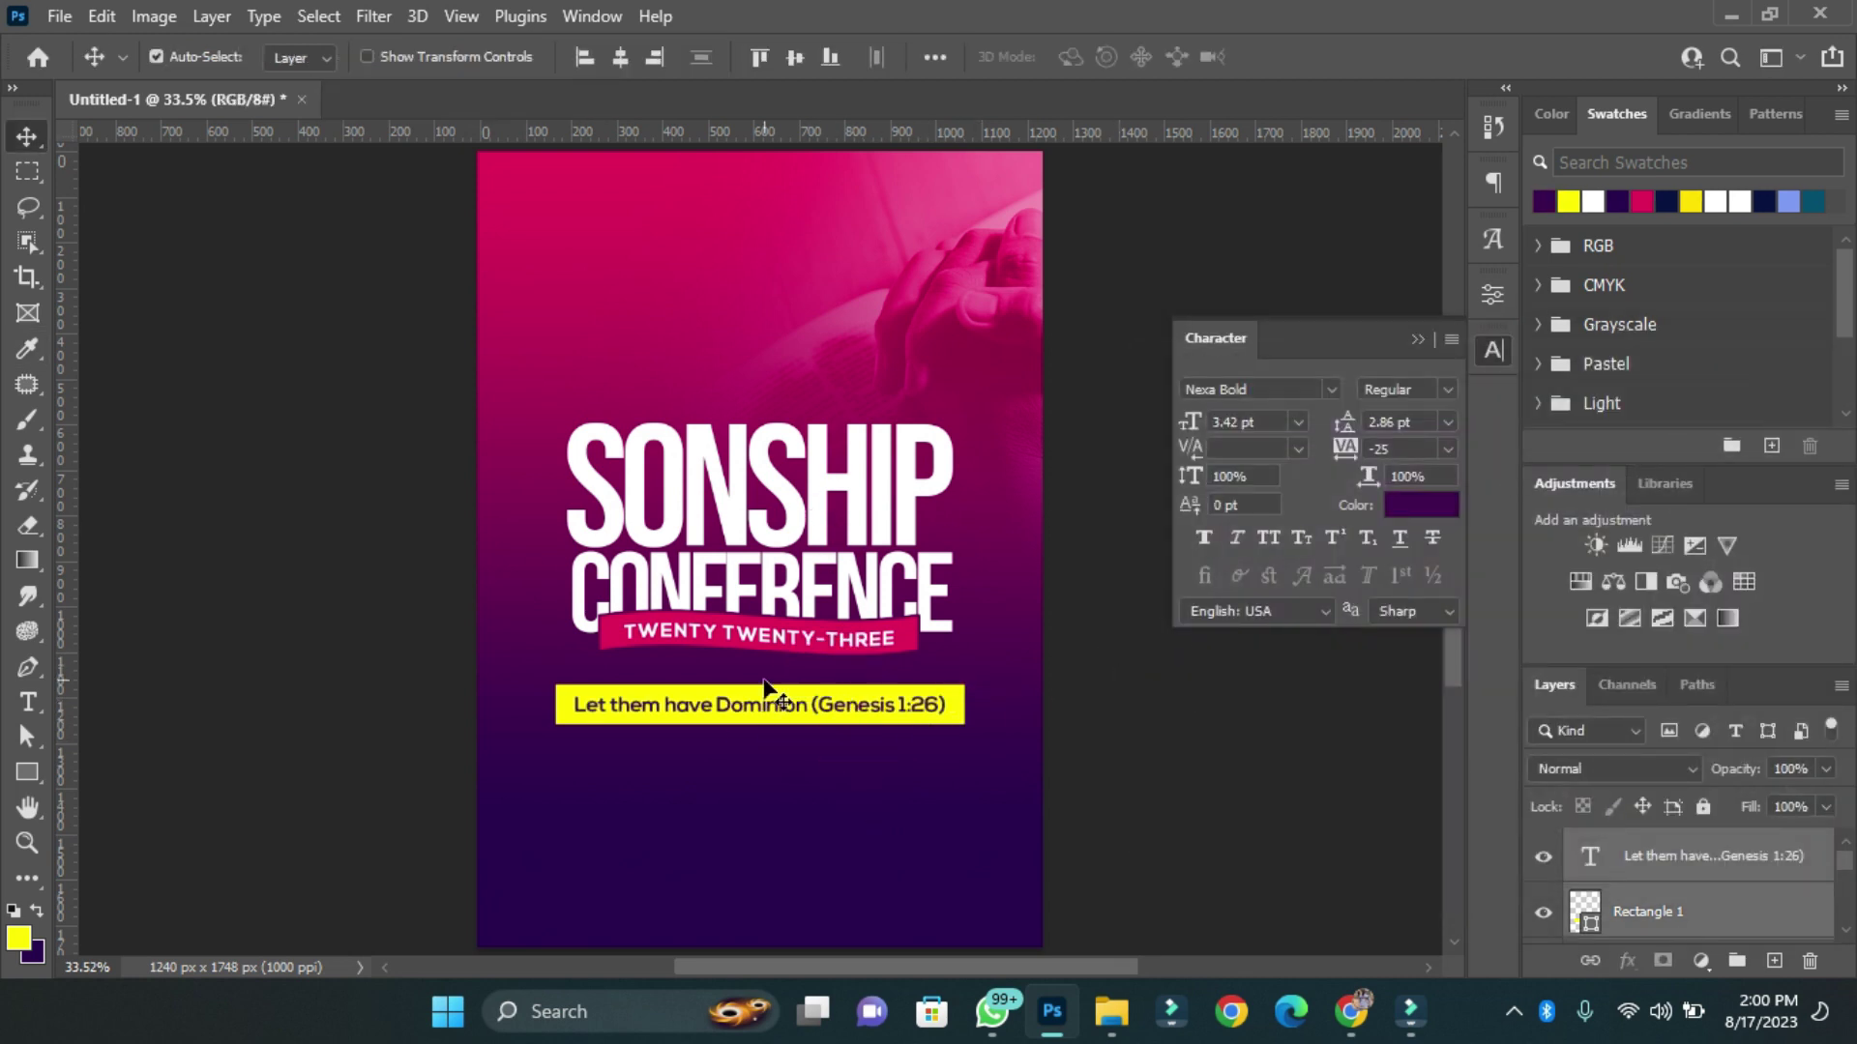
Add 'Theme:' to the start of the tagline.
key(ctrl+equal)
click(759, 779)
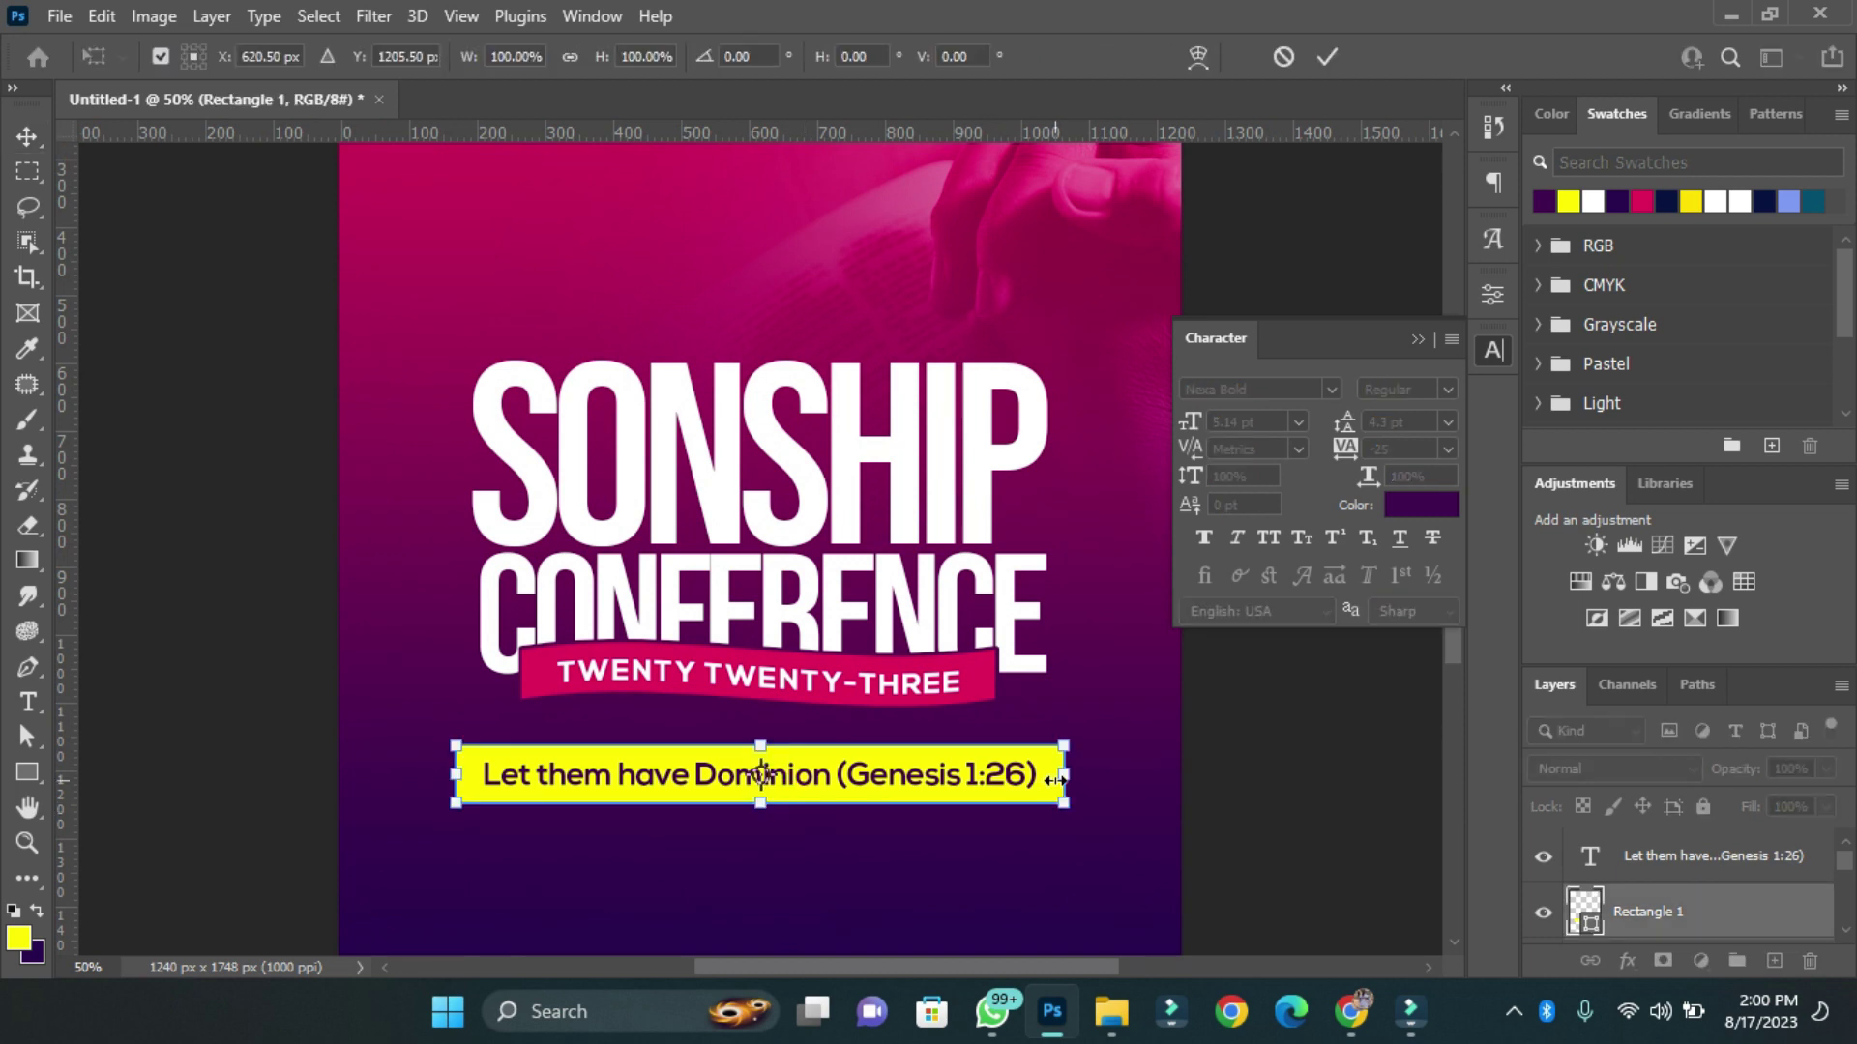
double_click(689, 769)
key(Home)
text(Theme:)
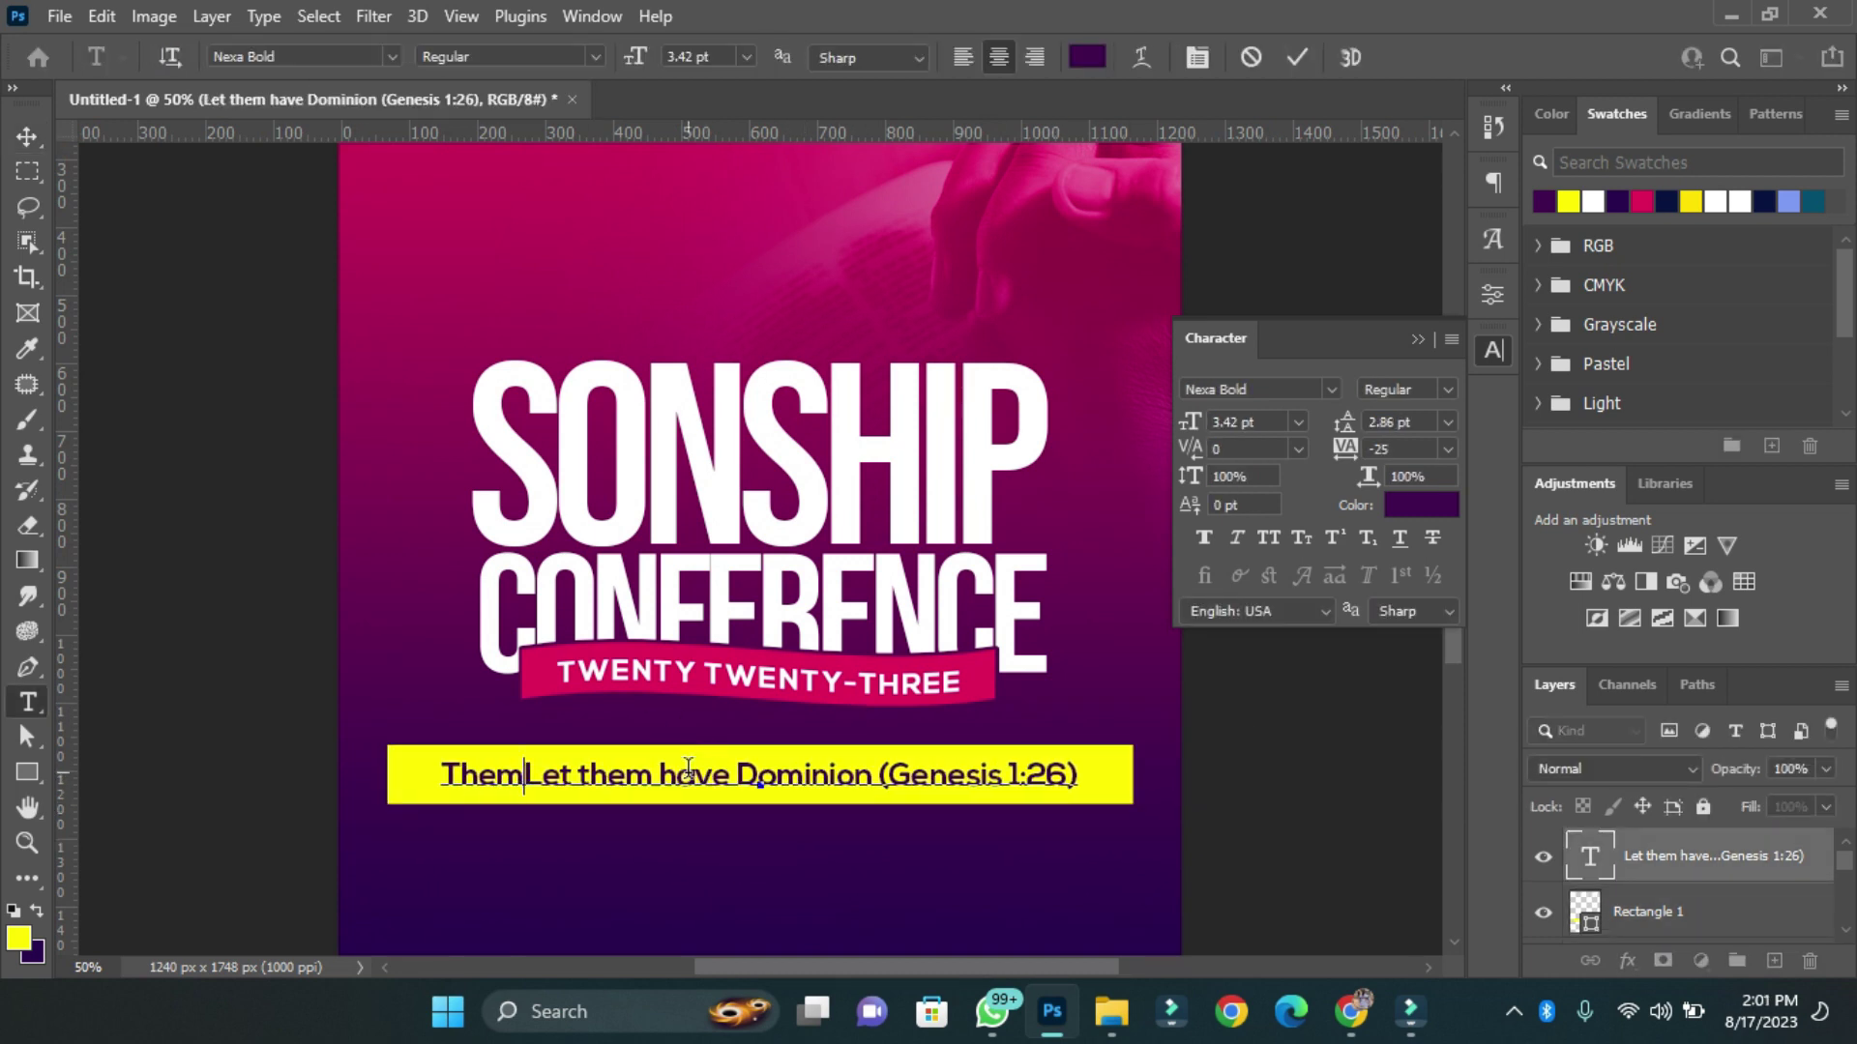
drag(426, 774, 852, 819)
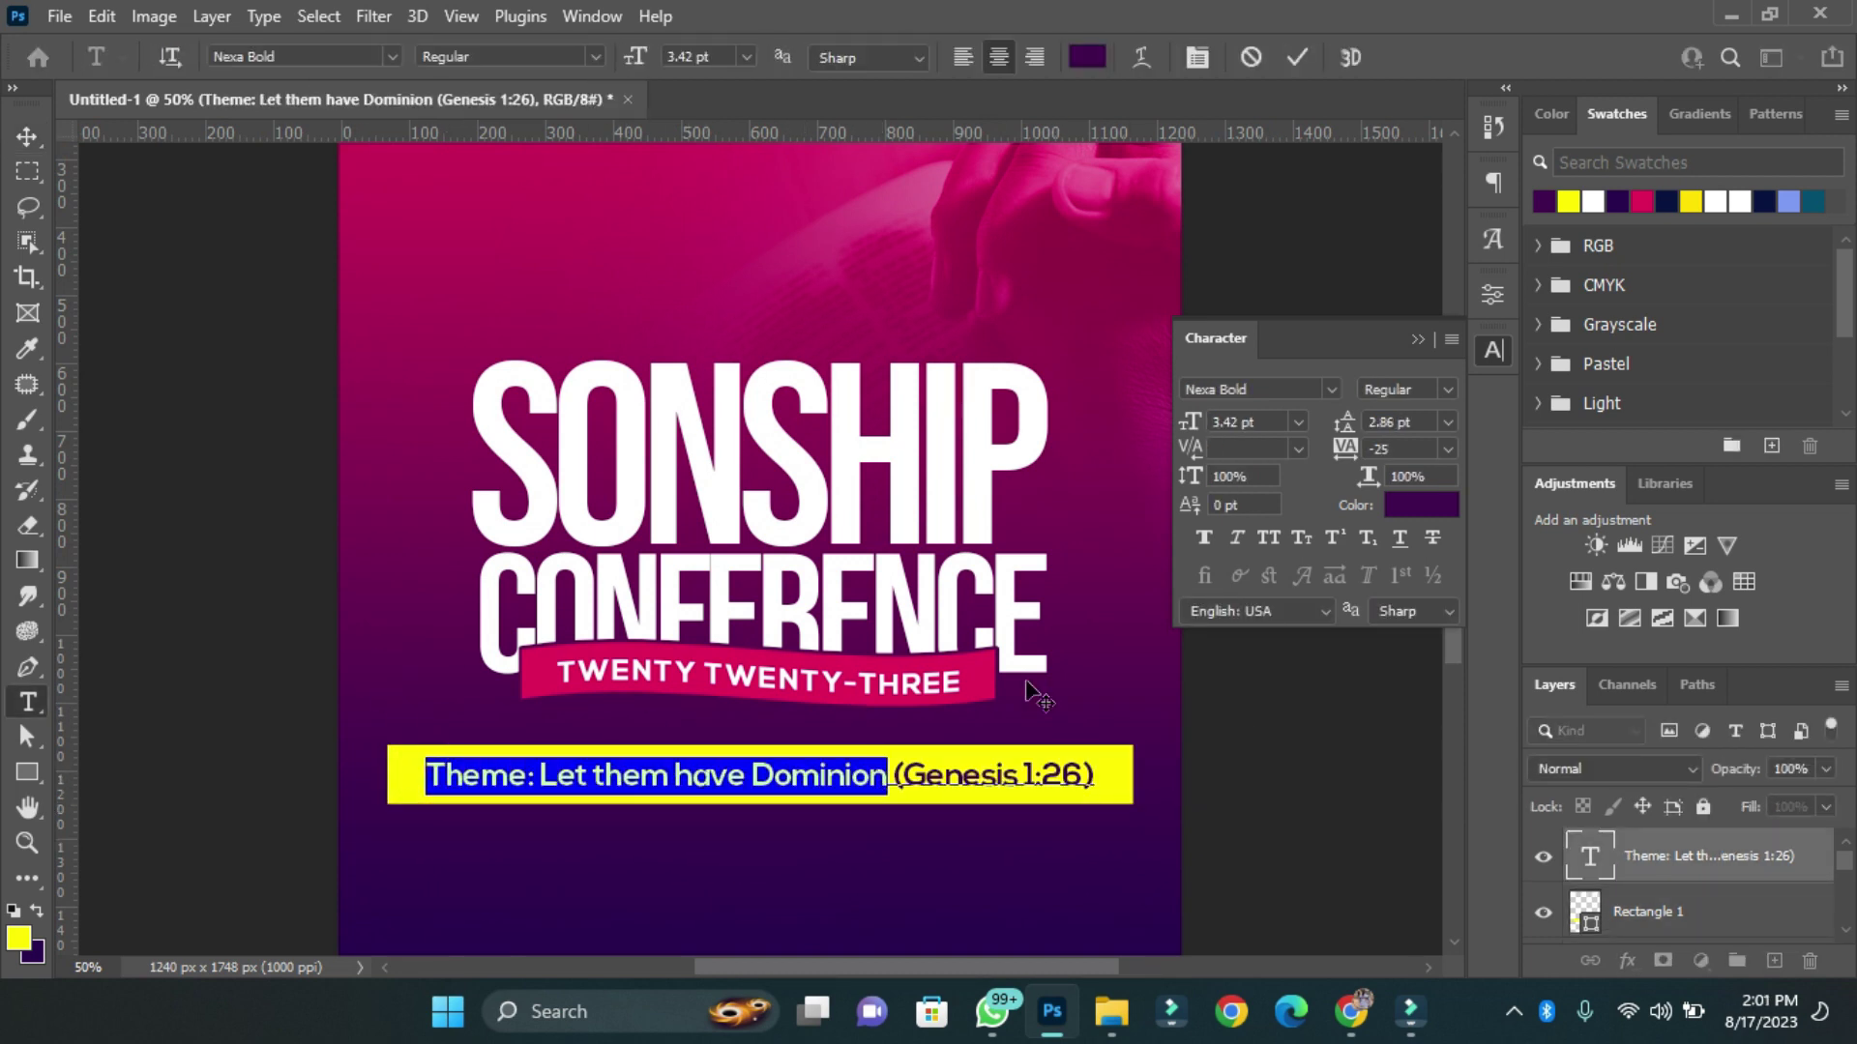
Give 'Theme: Let them have Dominion' auto line spacing, -50 tracking and bold.
key(ctrl+Return)
key(v)
click(1448, 421)
click(1447, 445)
click(1447, 449)
click(1421, 508)
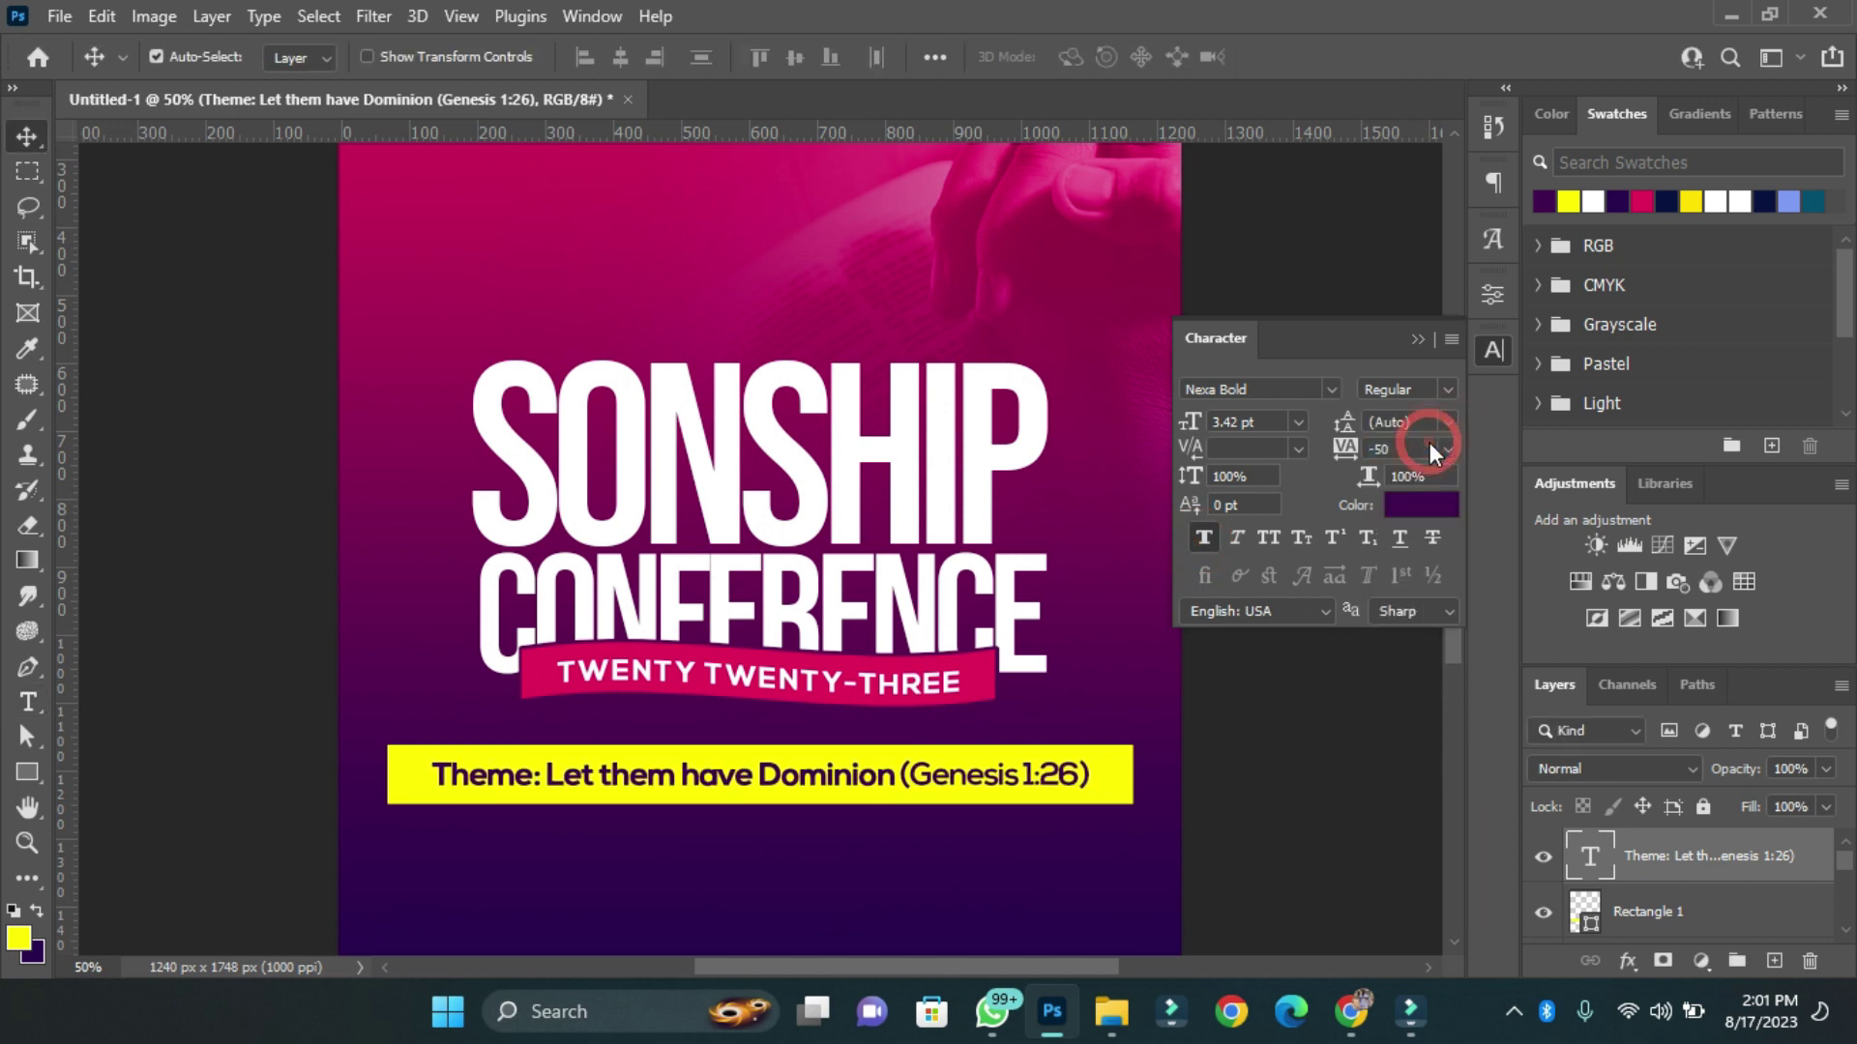
Nudge the theme bar and text upward and scale them down slightly with Ctrl+T.
key(ctrl+0)
shift+click(764, 714)
key(shift+Up)
key(shift+Up)
key(shift+Up)
key(shift+Up)
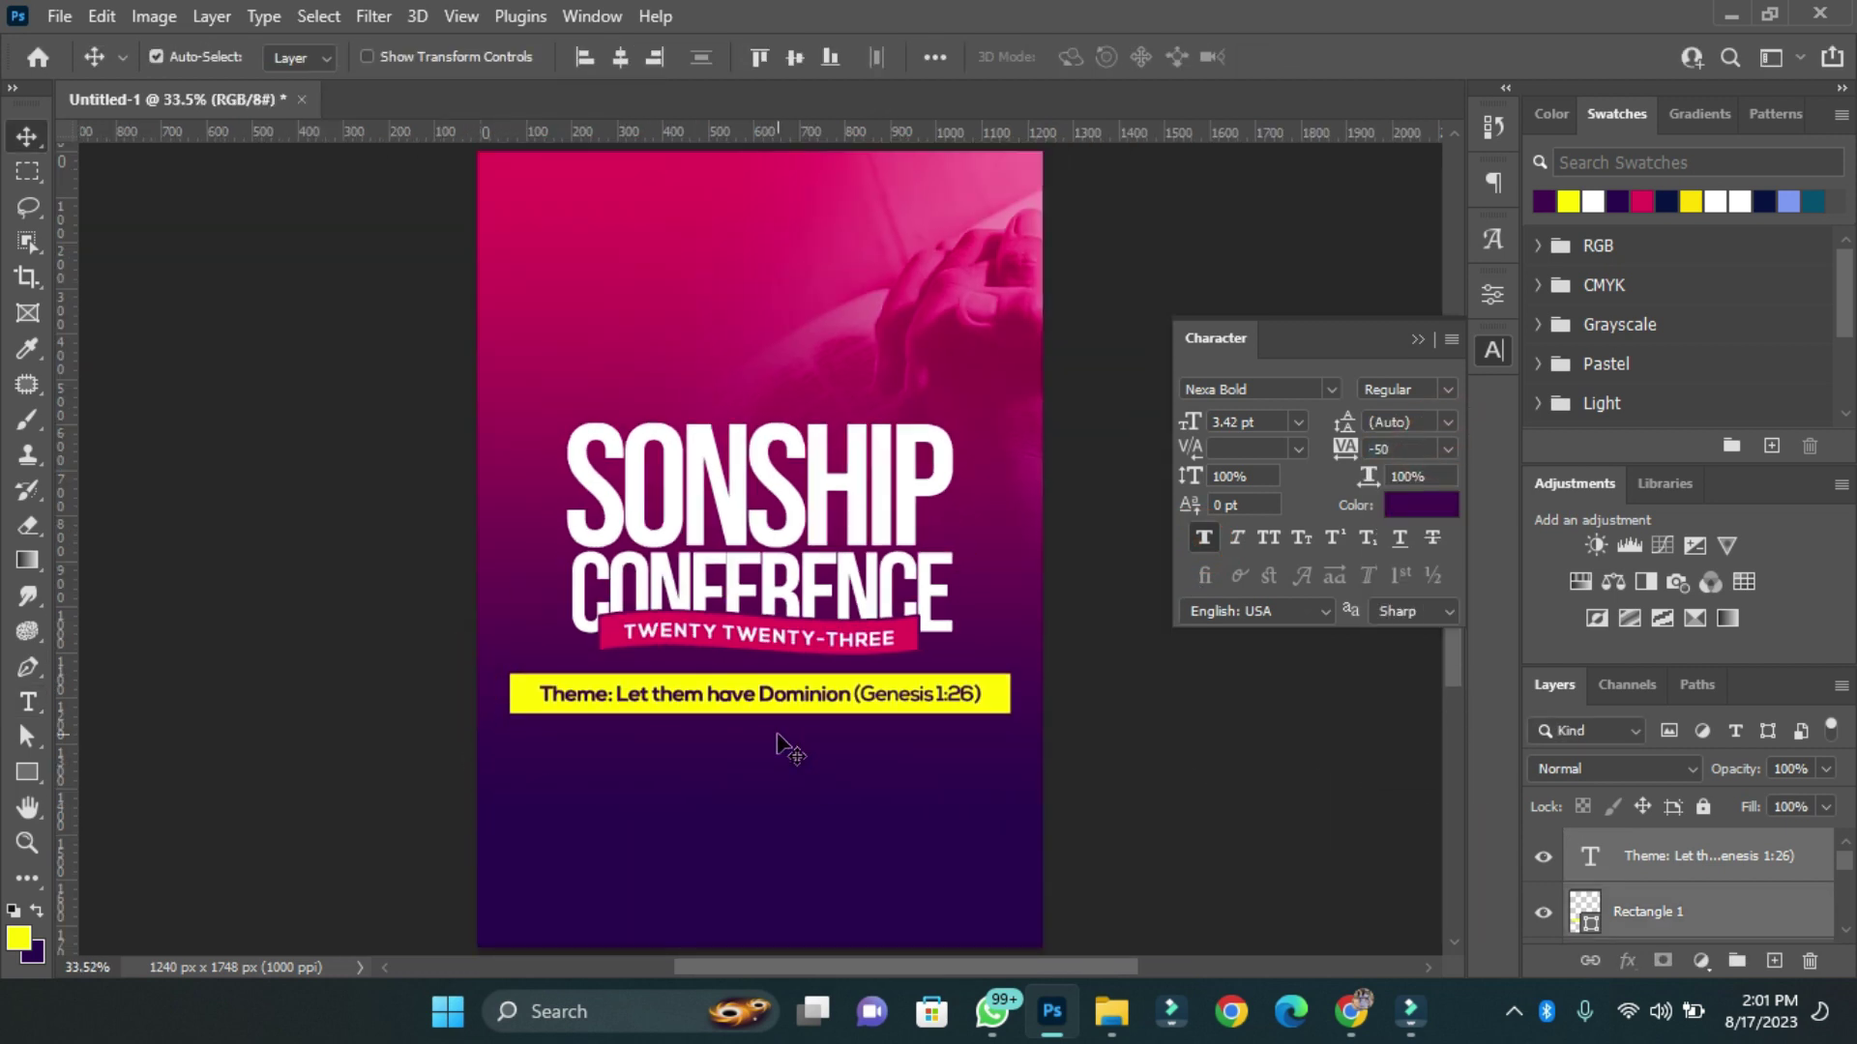
key(ctrl+t)
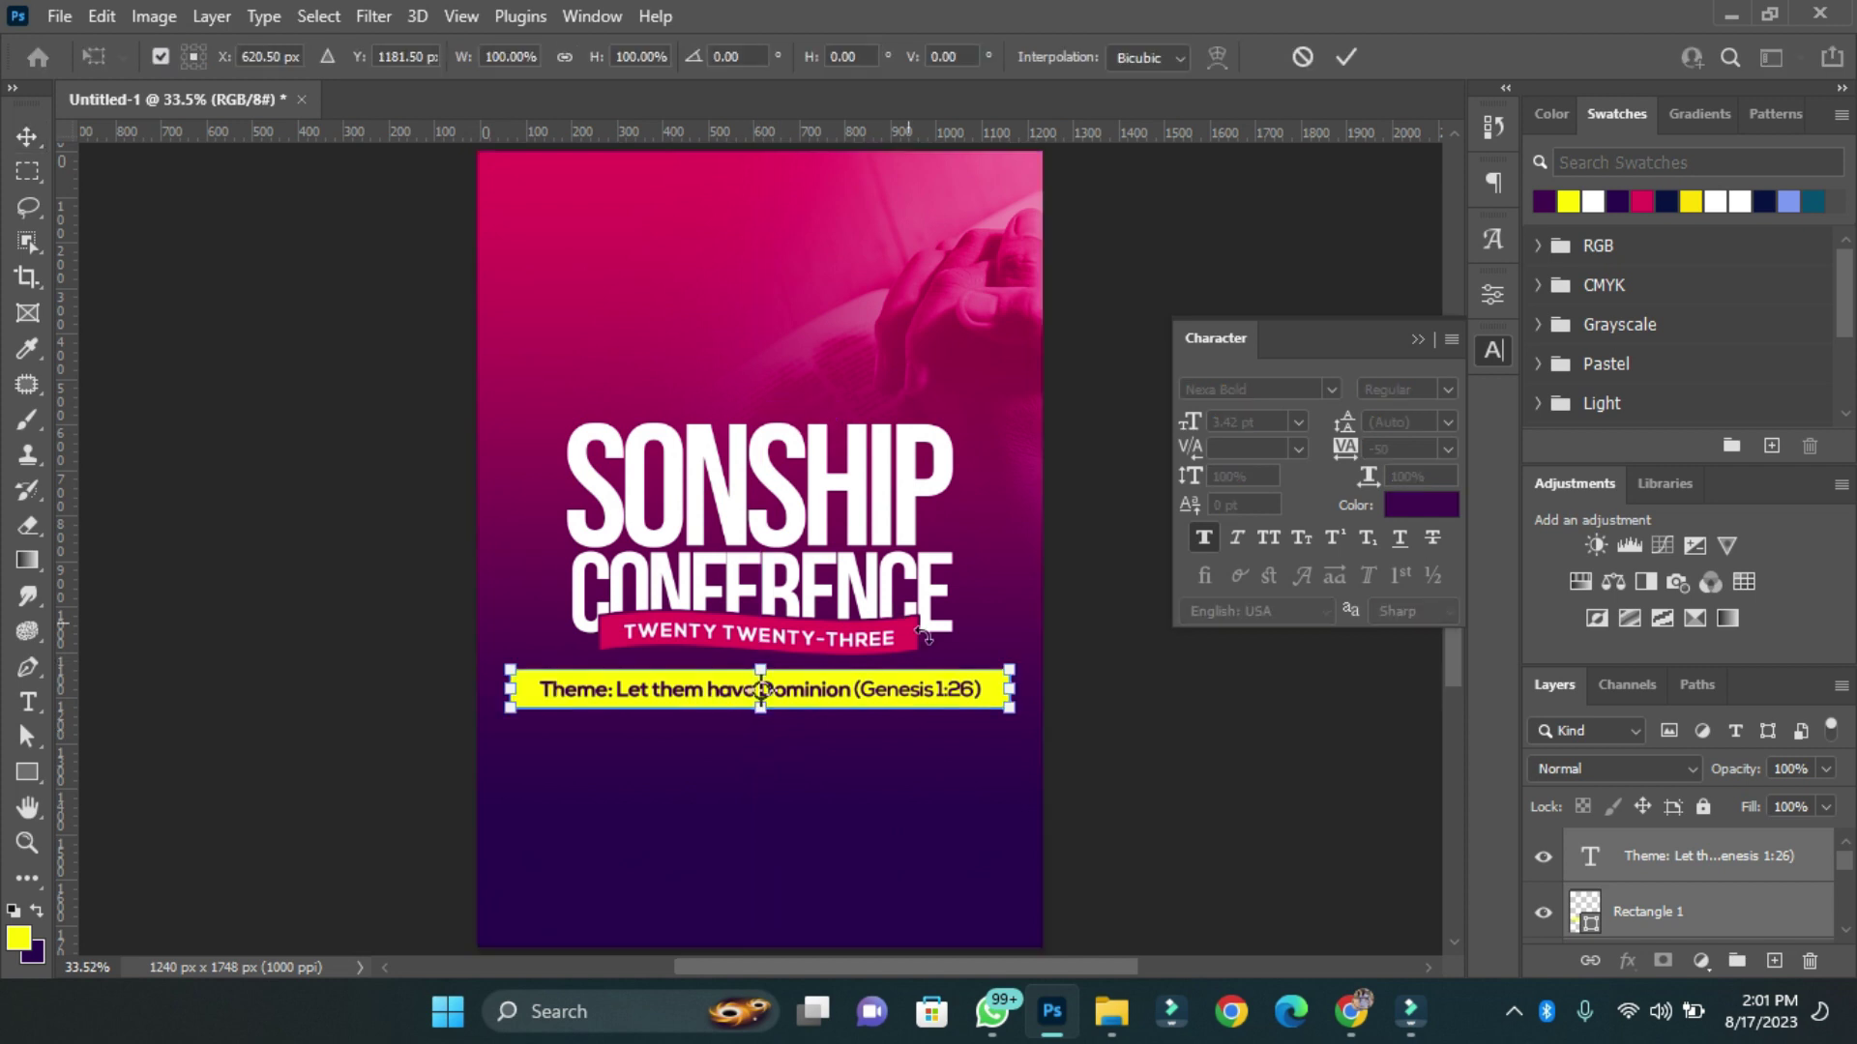
drag(1010, 706, 998, 700)
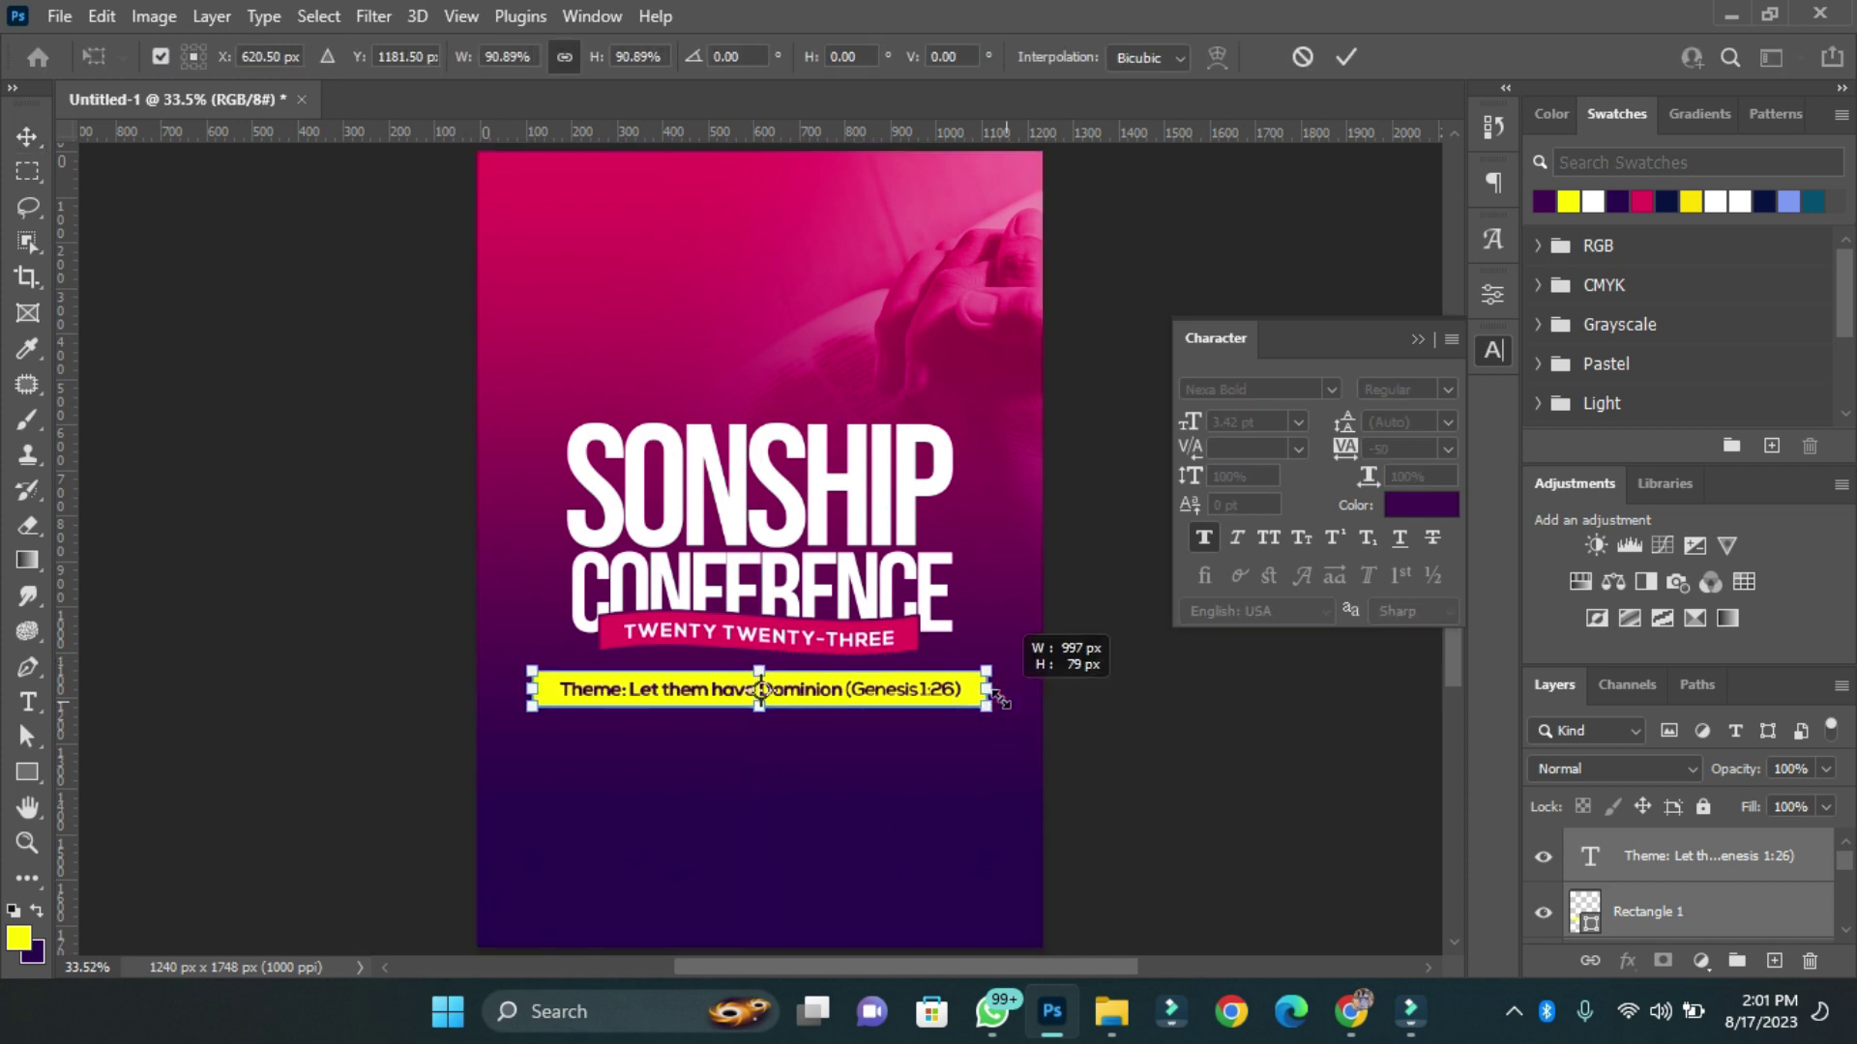
key(Return)
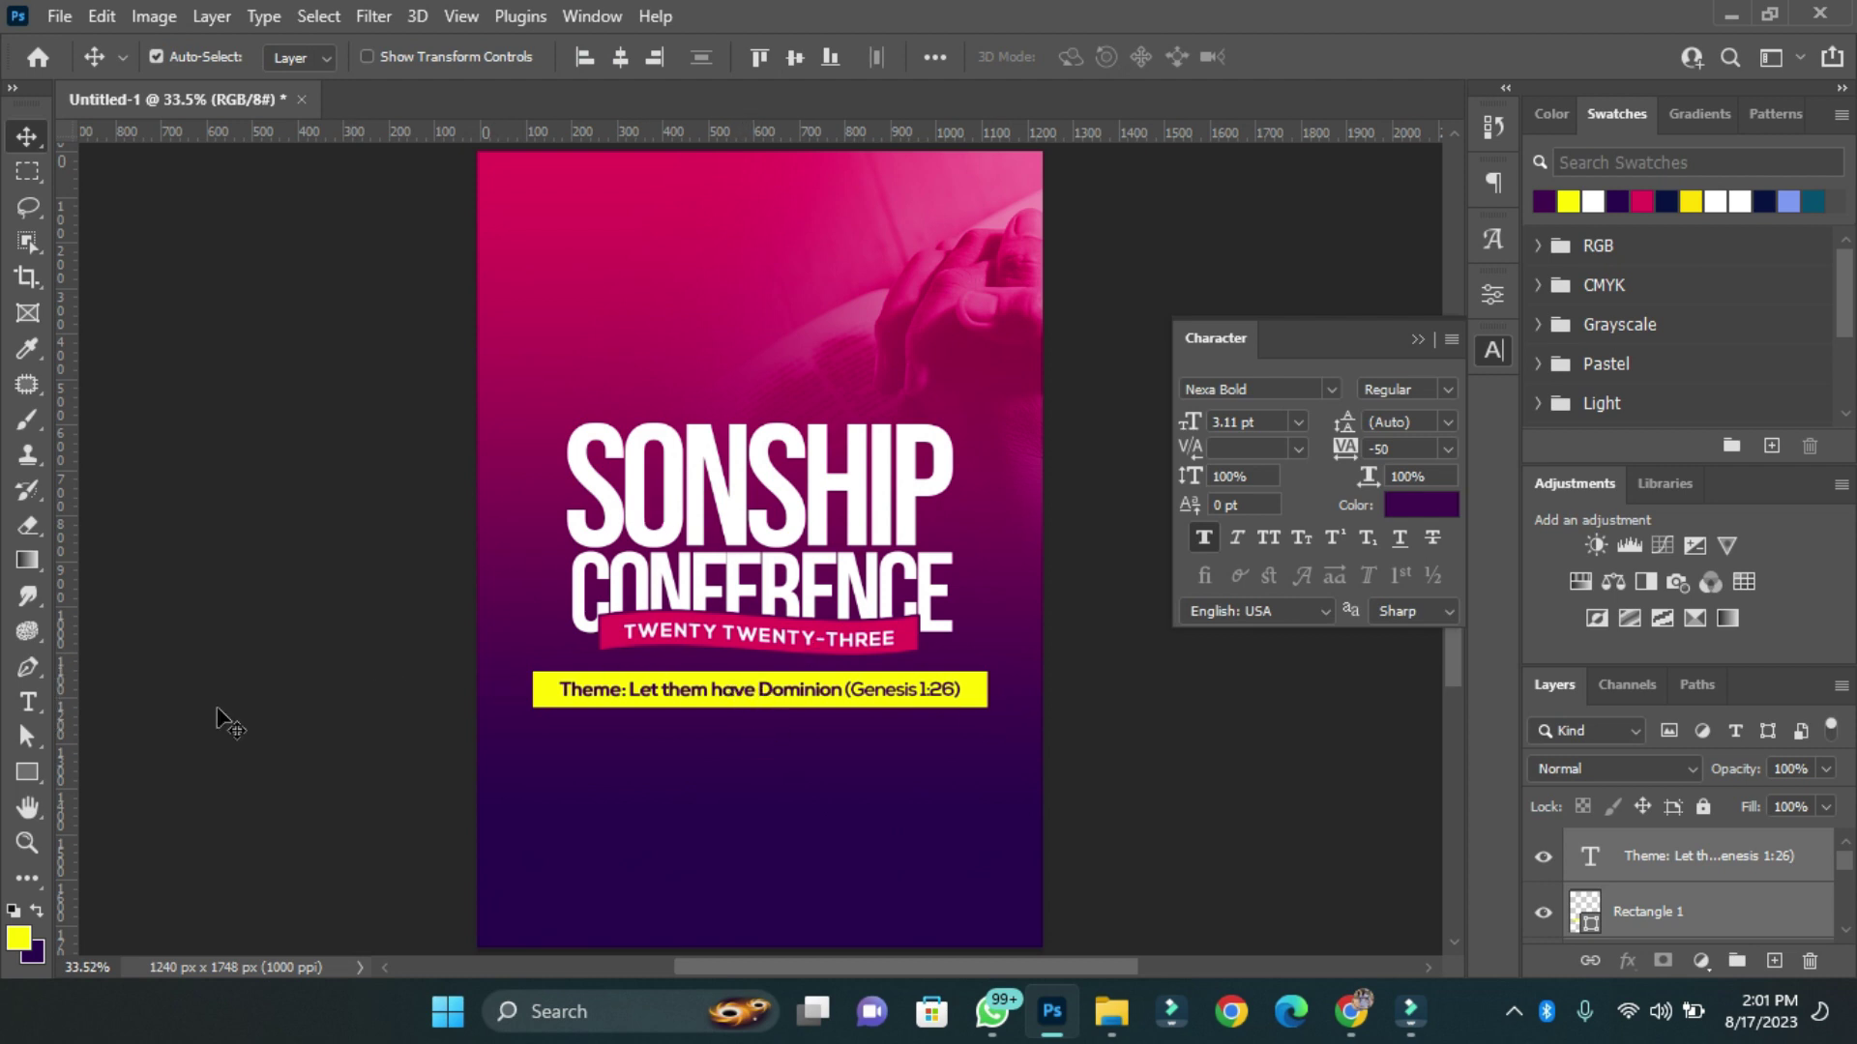
Add a white '27TH - 28TH' date line below the theme bar.
click(28, 702)
click(592, 791)
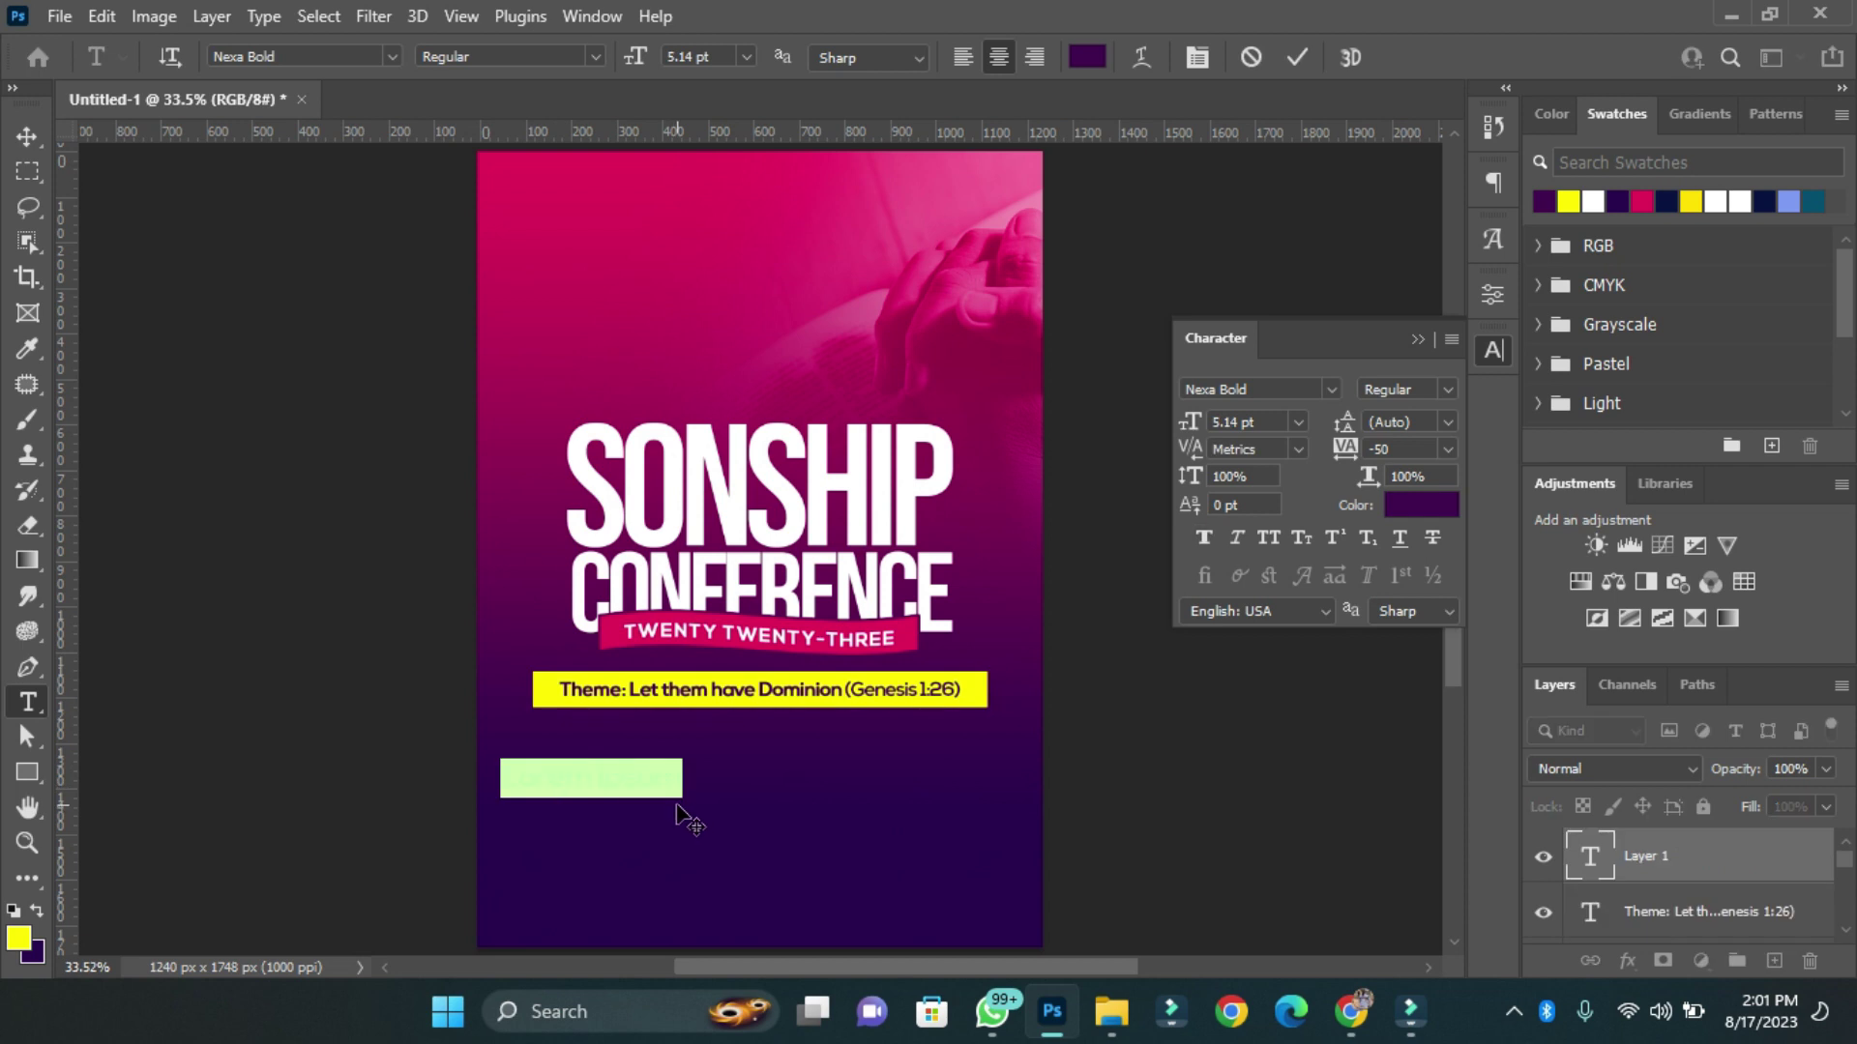
click(1421, 505)
click(1146, 410)
key(Return)
text(27t)
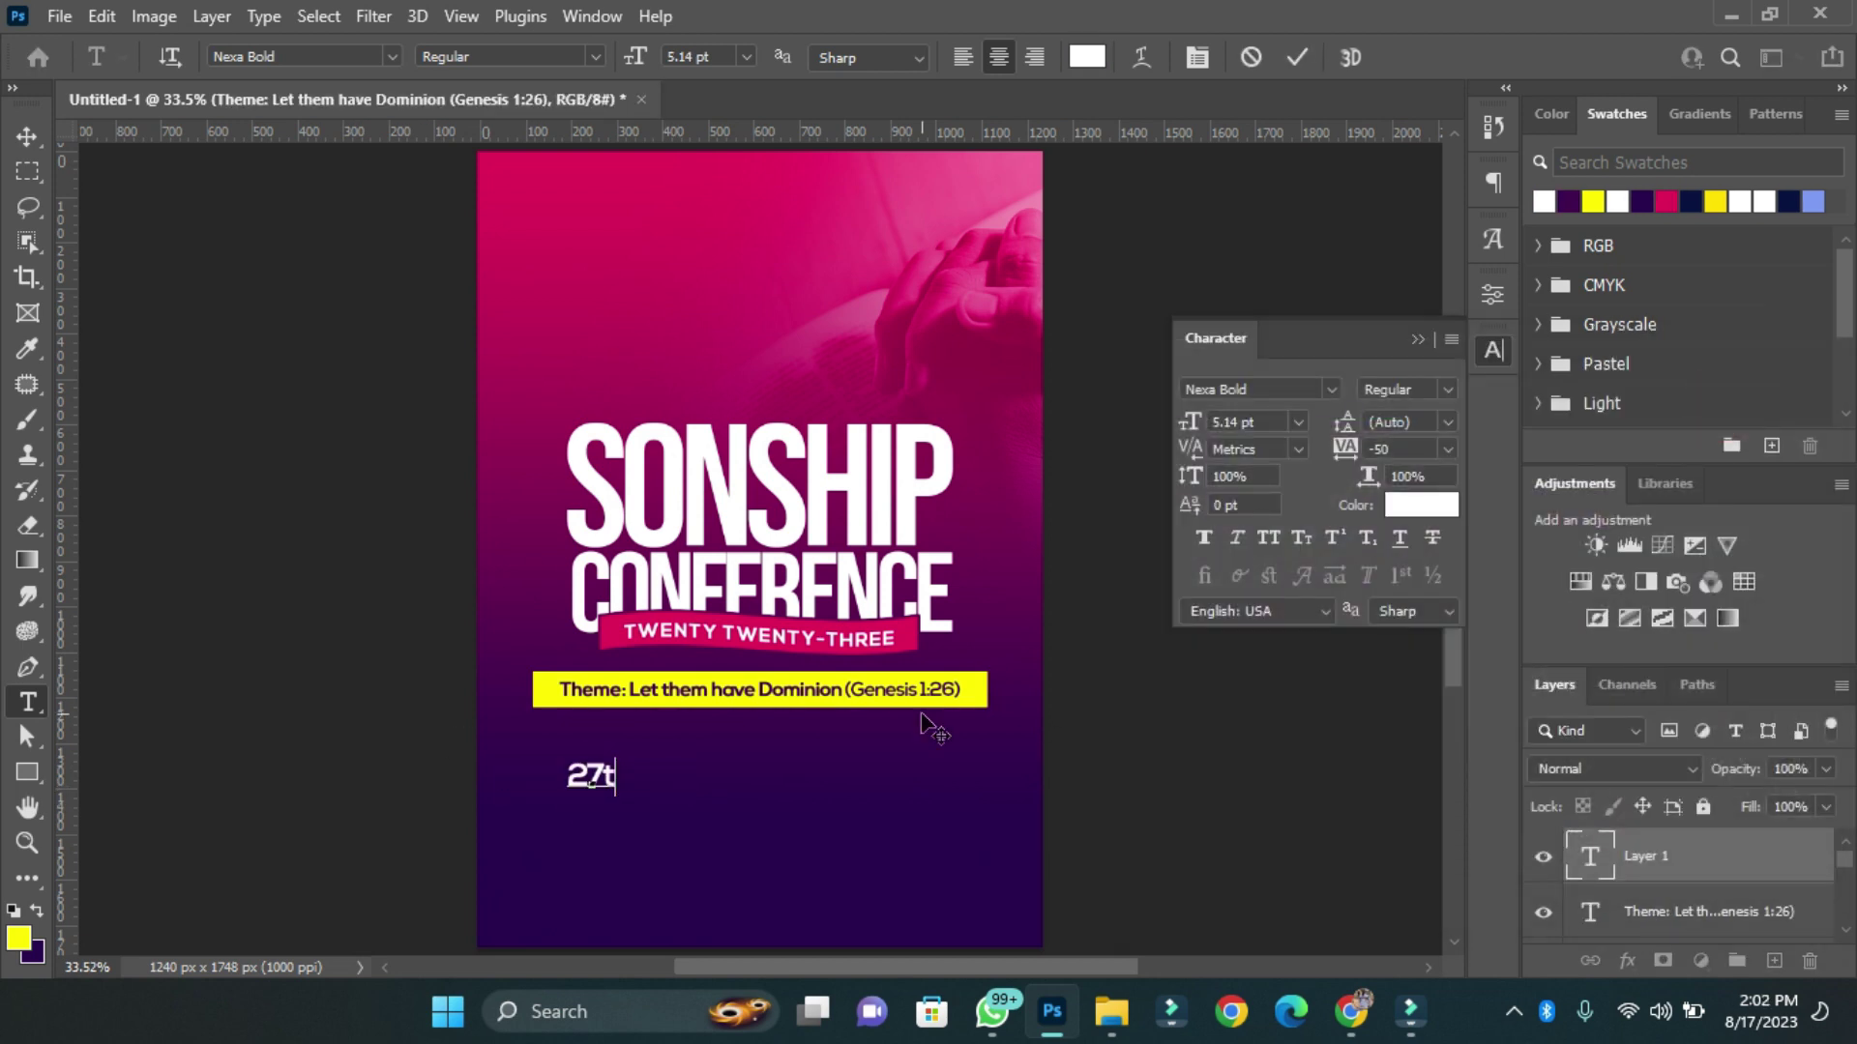
text(H - 28TH)
key(ctrl+Return)
Duplicate the date line as 'SEPTEMBER' beneath it and shrink it to match.
drag(592, 775, 592, 841)
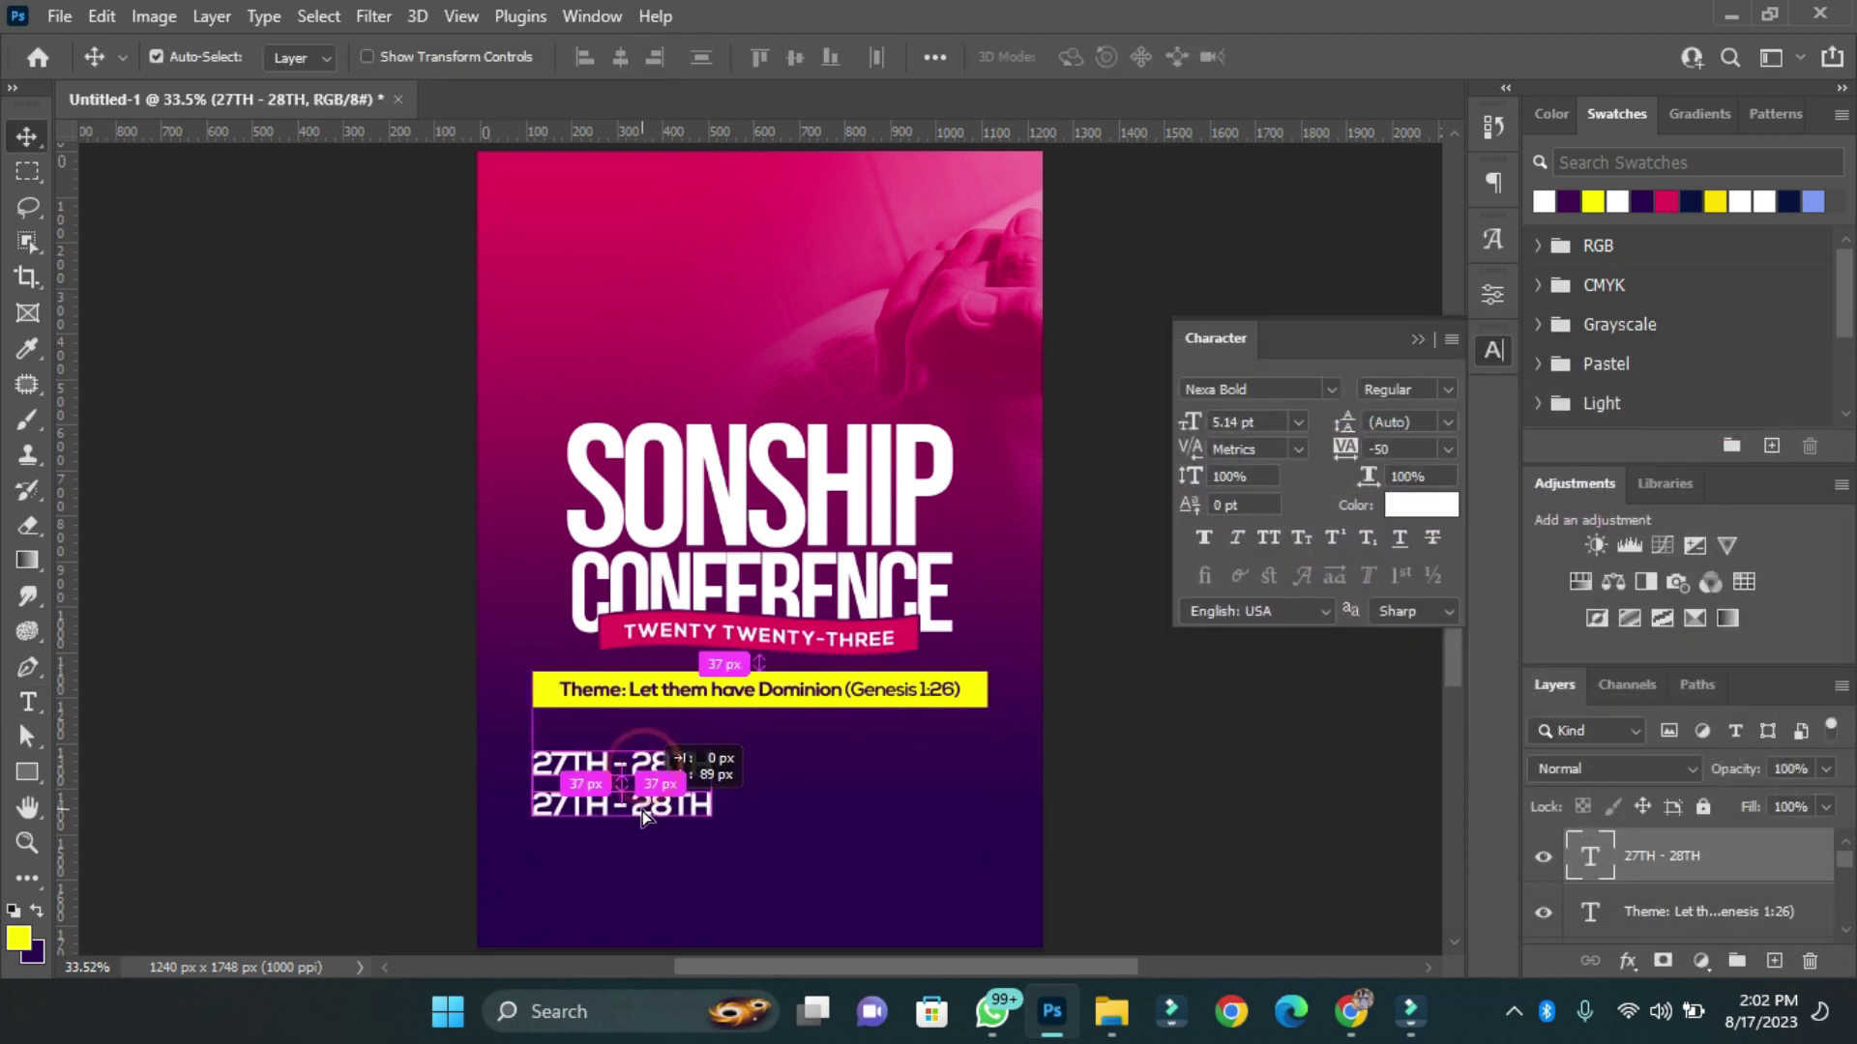
triple_click(580, 861)
text(SEPTEMBER)
key(ctrl+Return)
key(ctrl+plus)
key(ctrl+plus)
key(ctrl+plus)
scroll(216, 767, right, 2)
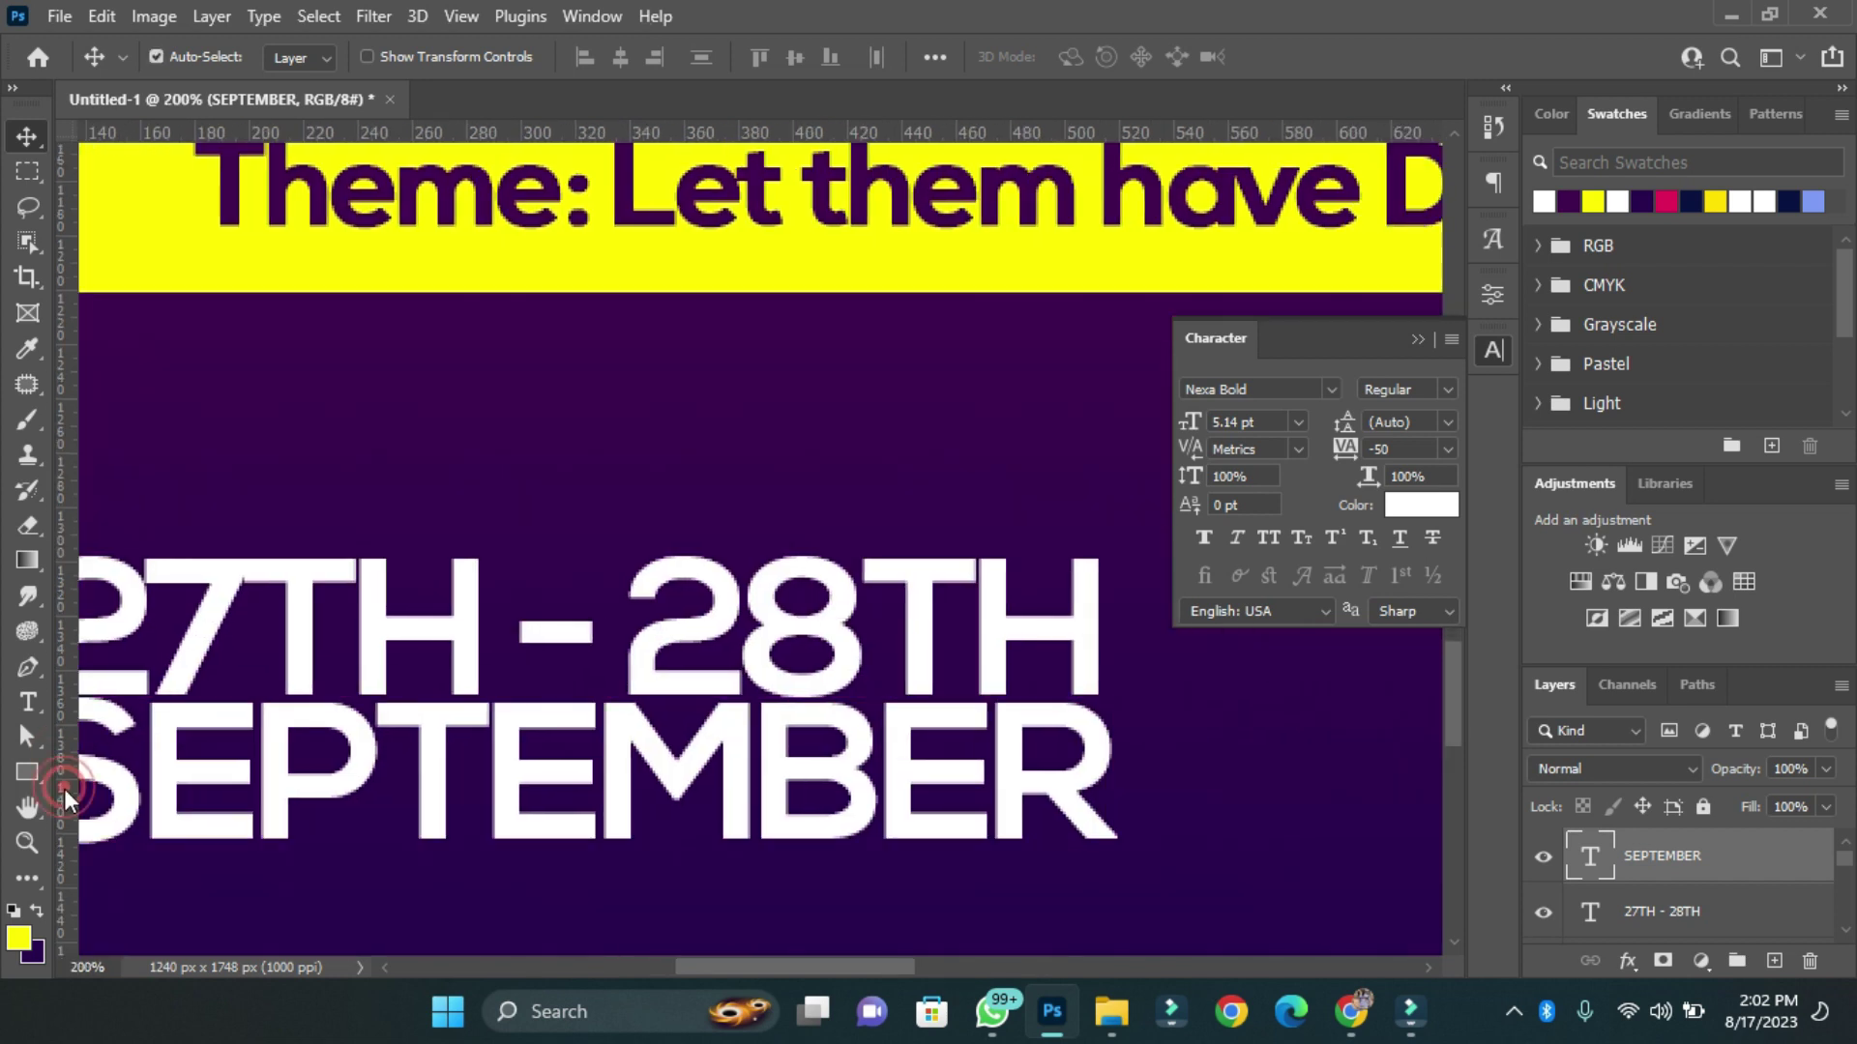
key(ctrl+t)
drag(1099, 867, 1078, 853)
scroll(1078, 787, up, 2)
scroll(1078, 787, down, 4)
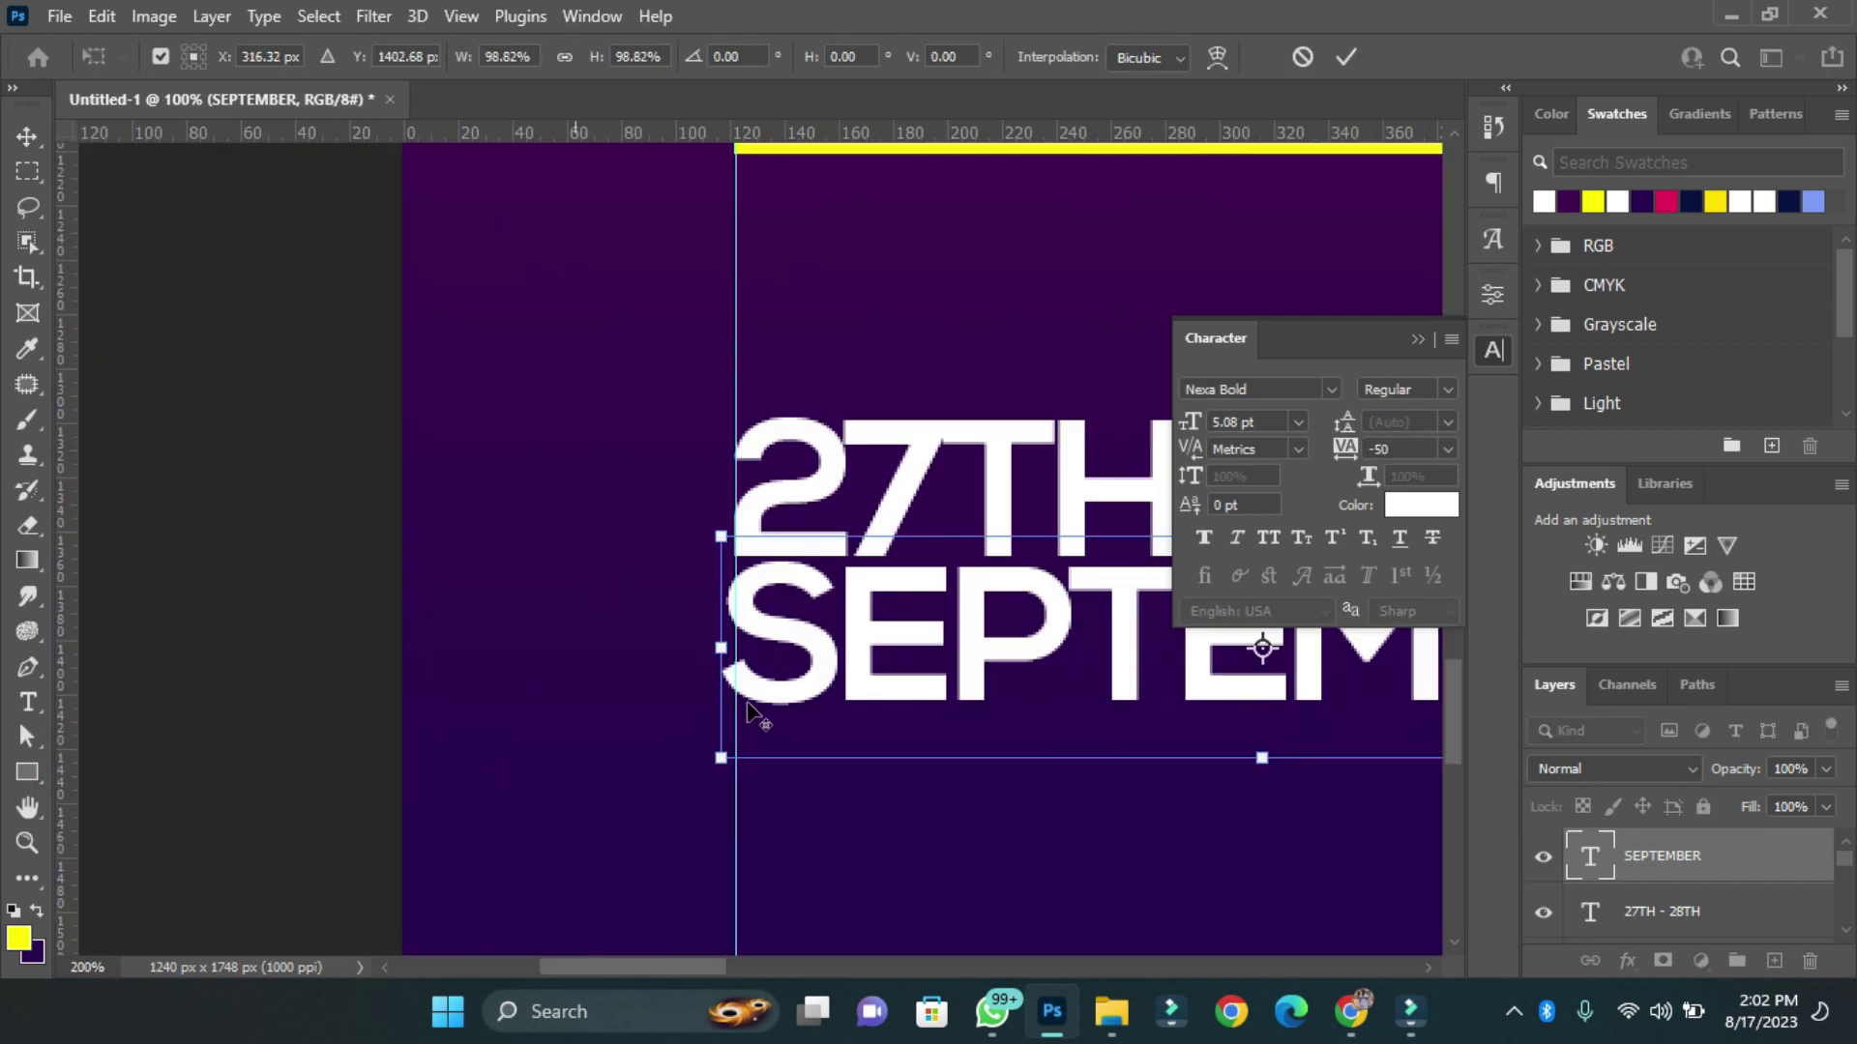
key(ctrl+0)
key(Return)
scroll(721, 813, up, 2)
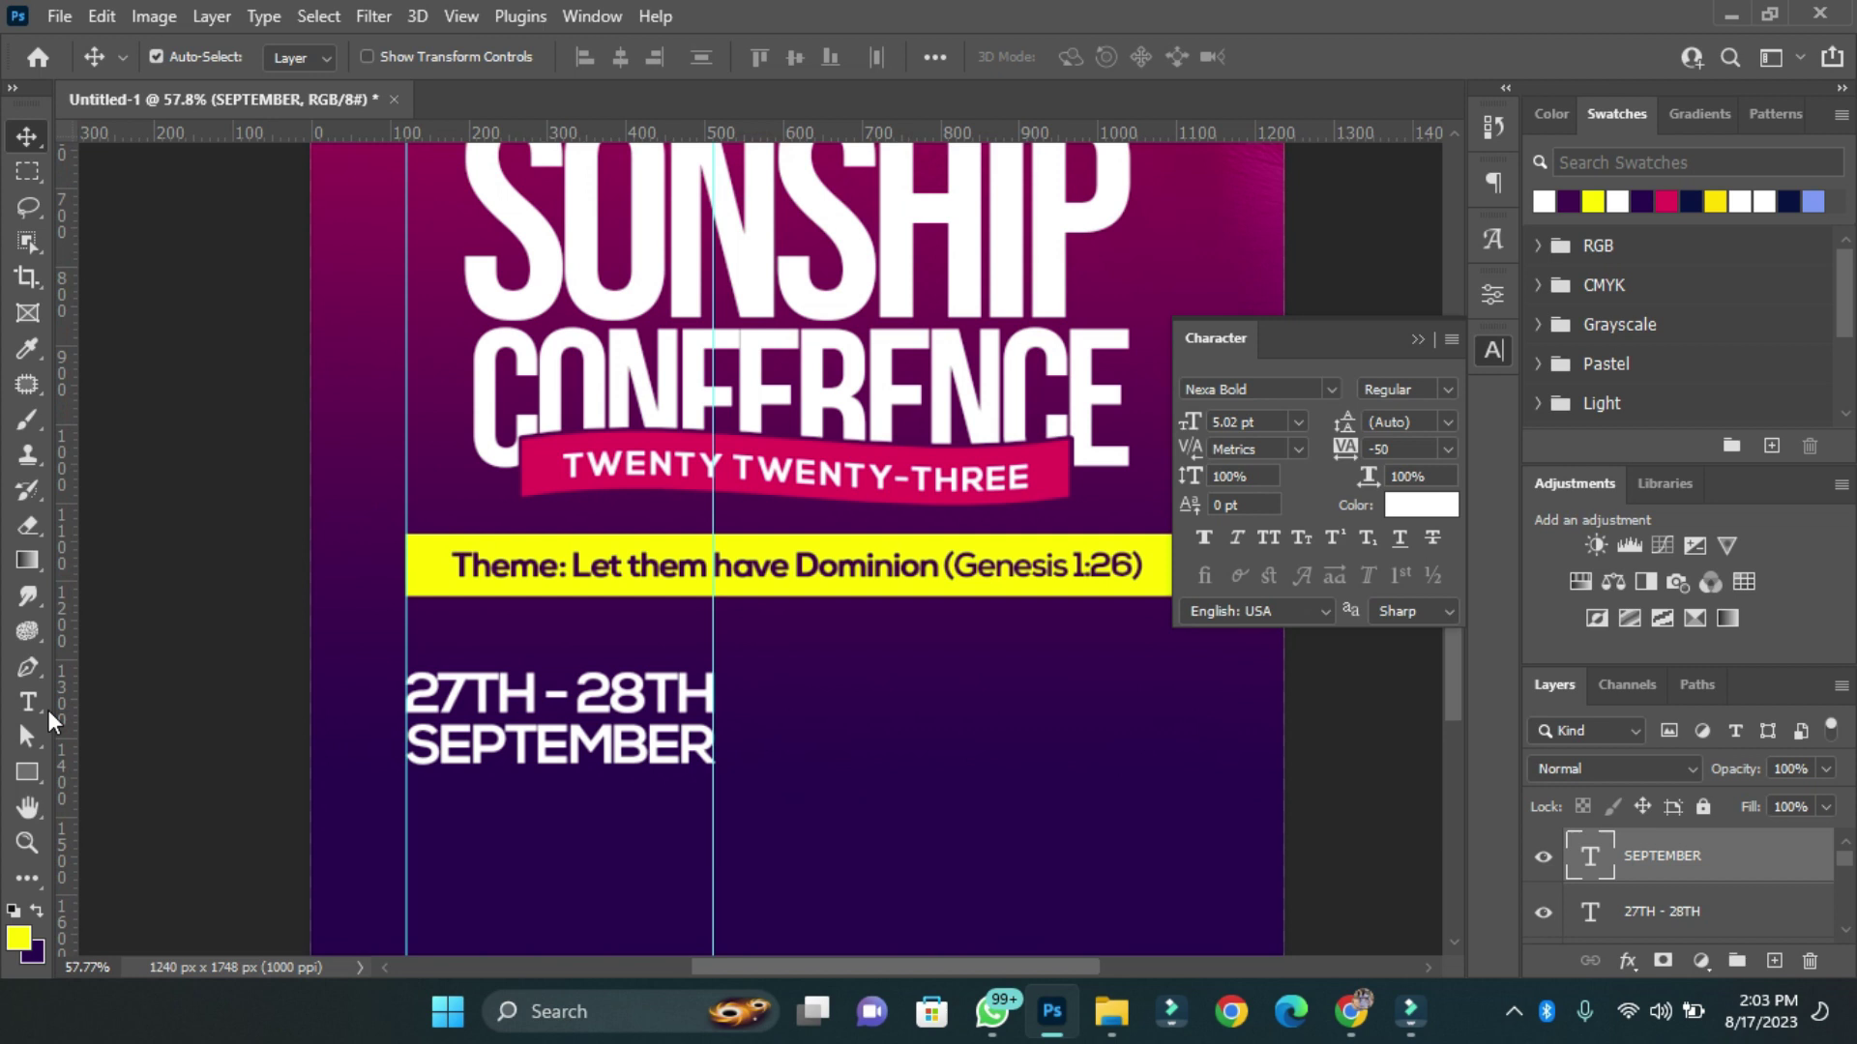
Draw a small yellow square beside the date text.
key(u)
drag(824, 771, 822, 769)
scroll(822, 769, up, 3)
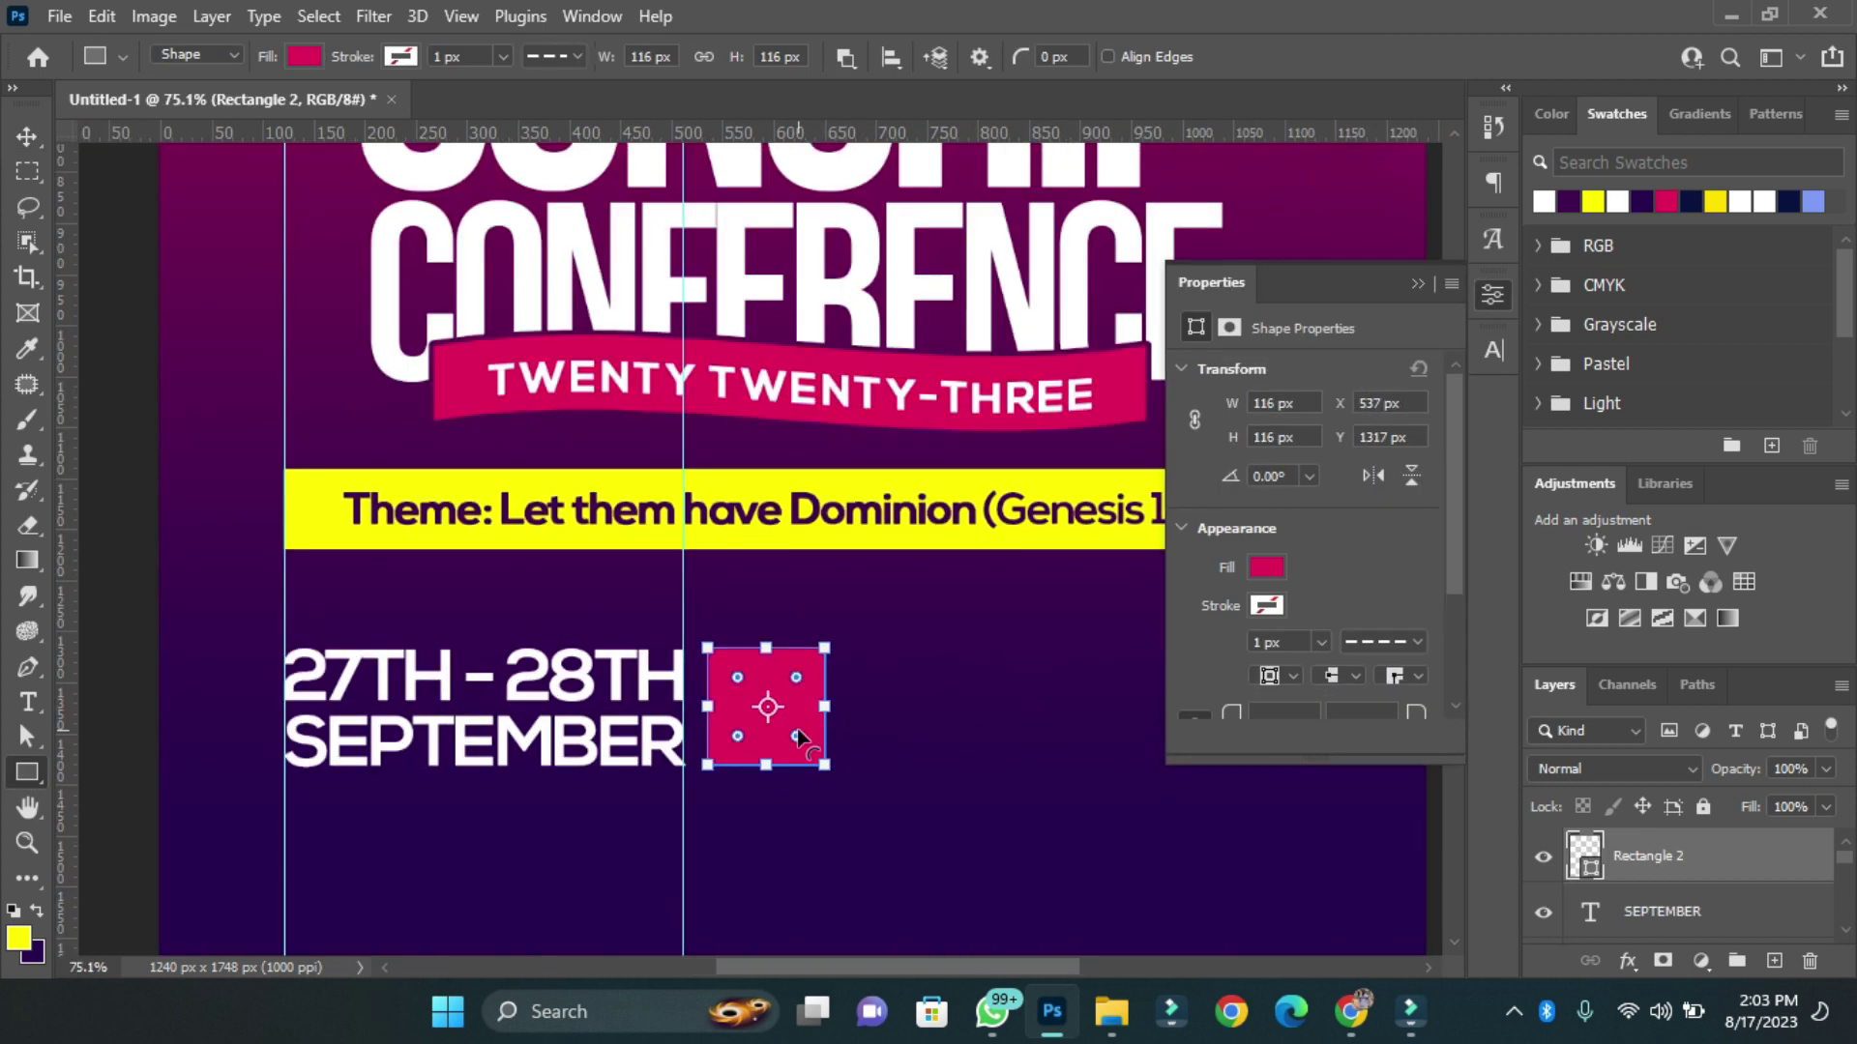
click(1592, 201)
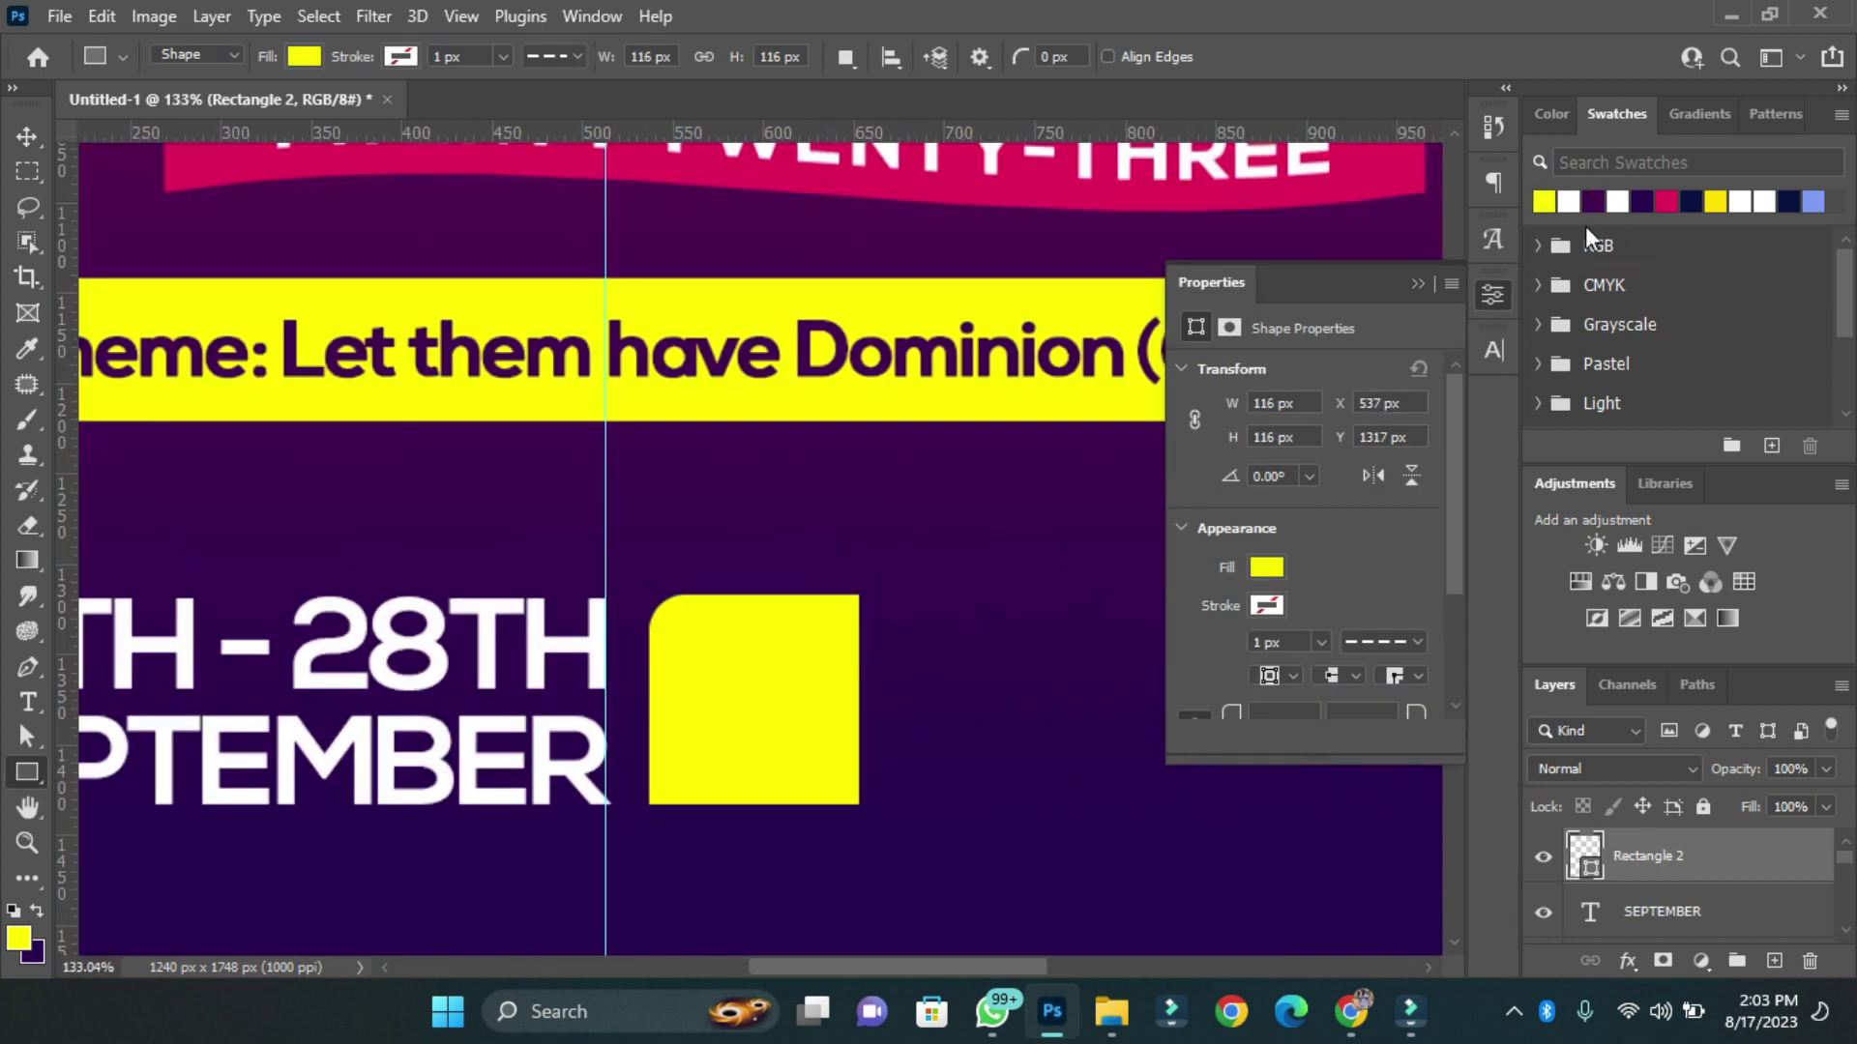
scroll(754, 735, down, 4)
key(v)
drag(725, 758, 727, 759)
scroll(768, 733, up, 5)
scroll(768, 733, down, 2)
Type a two-line '20 / 23' year text at 3 pt.
key(t)
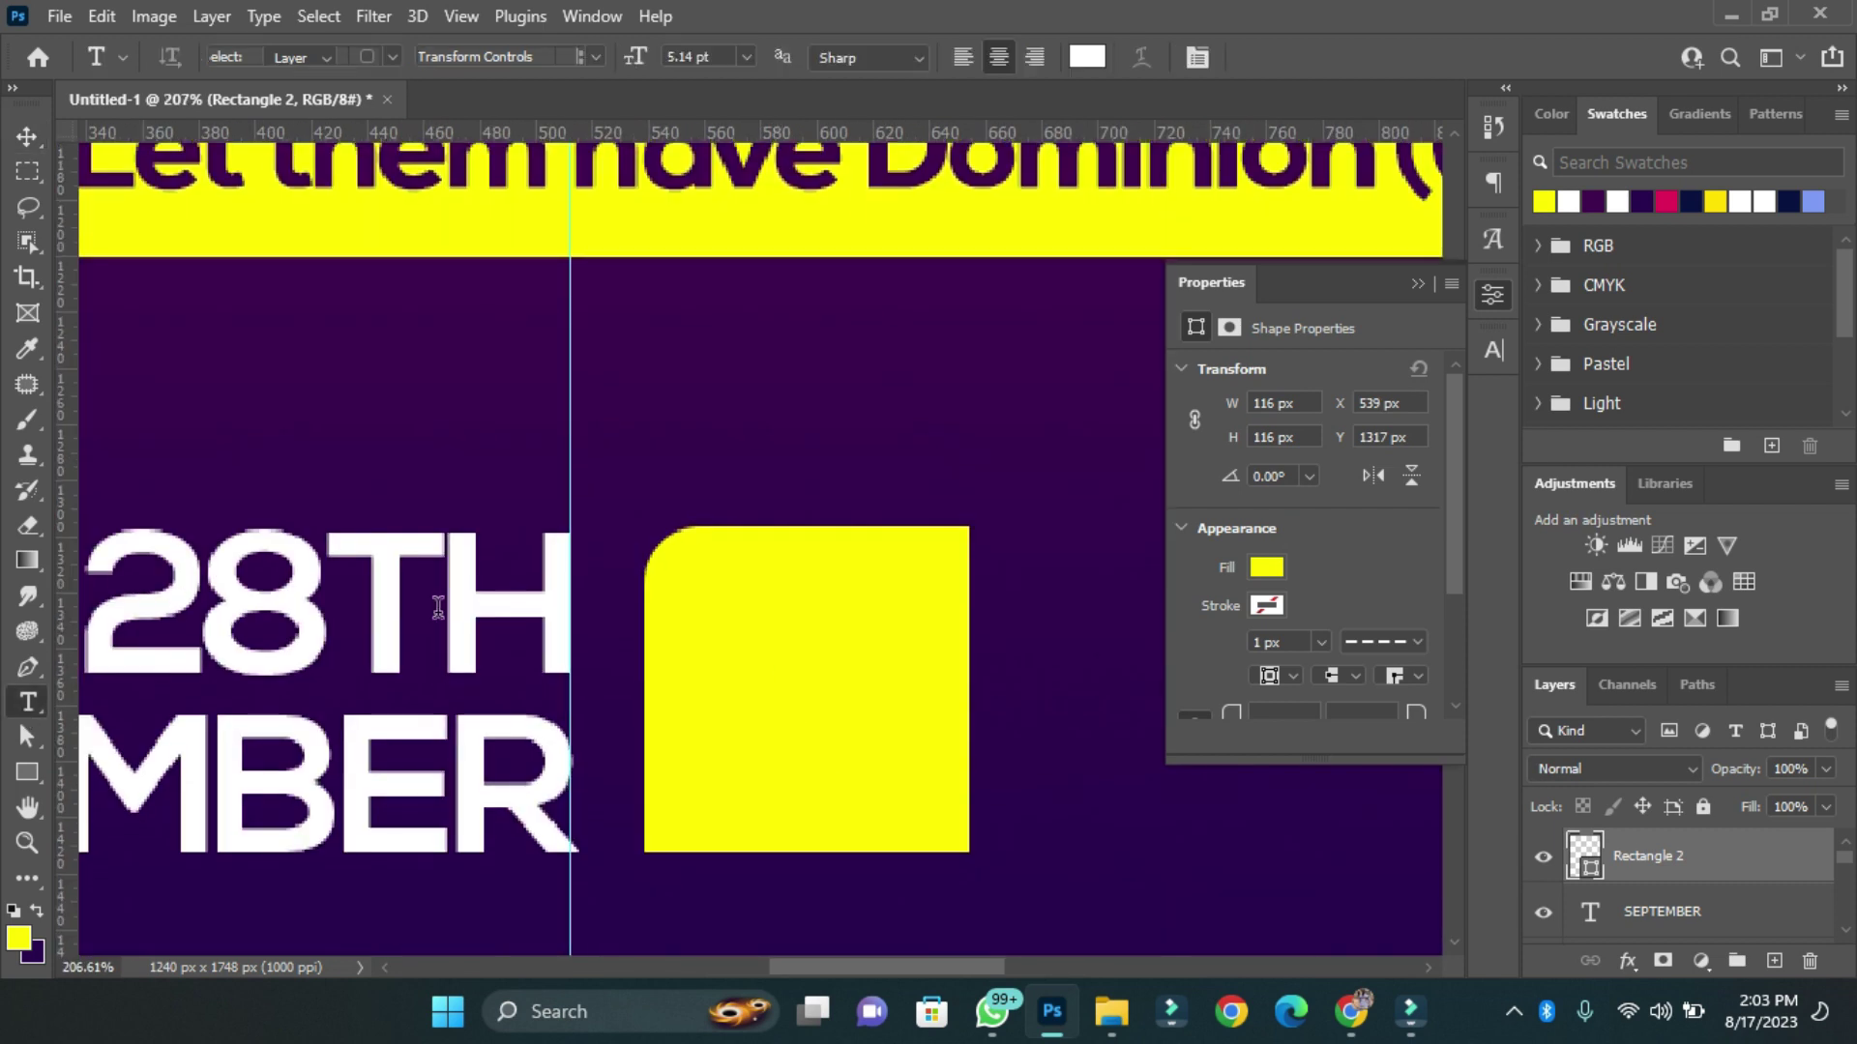
click(791, 411)
text(20)
key(Return)
text(23)
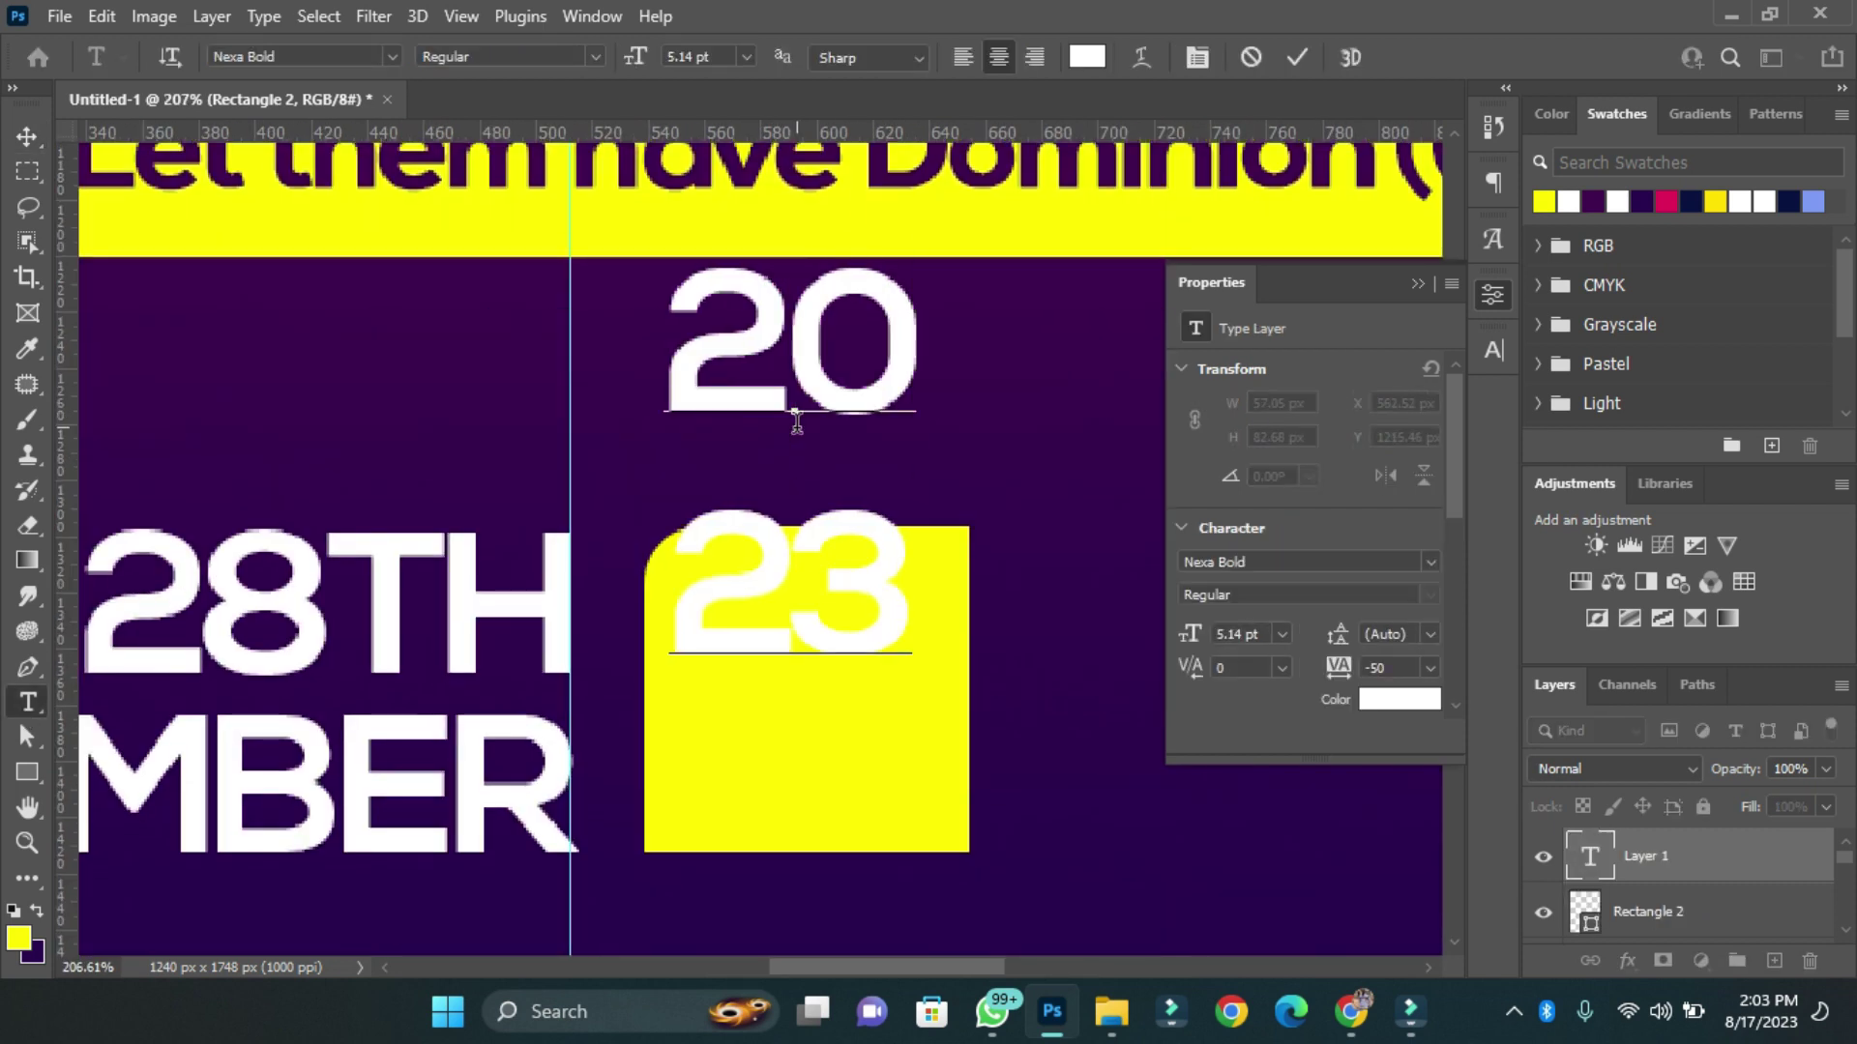
key(ctrl+Return)
click(1494, 350)
key(Tab)
text(3)
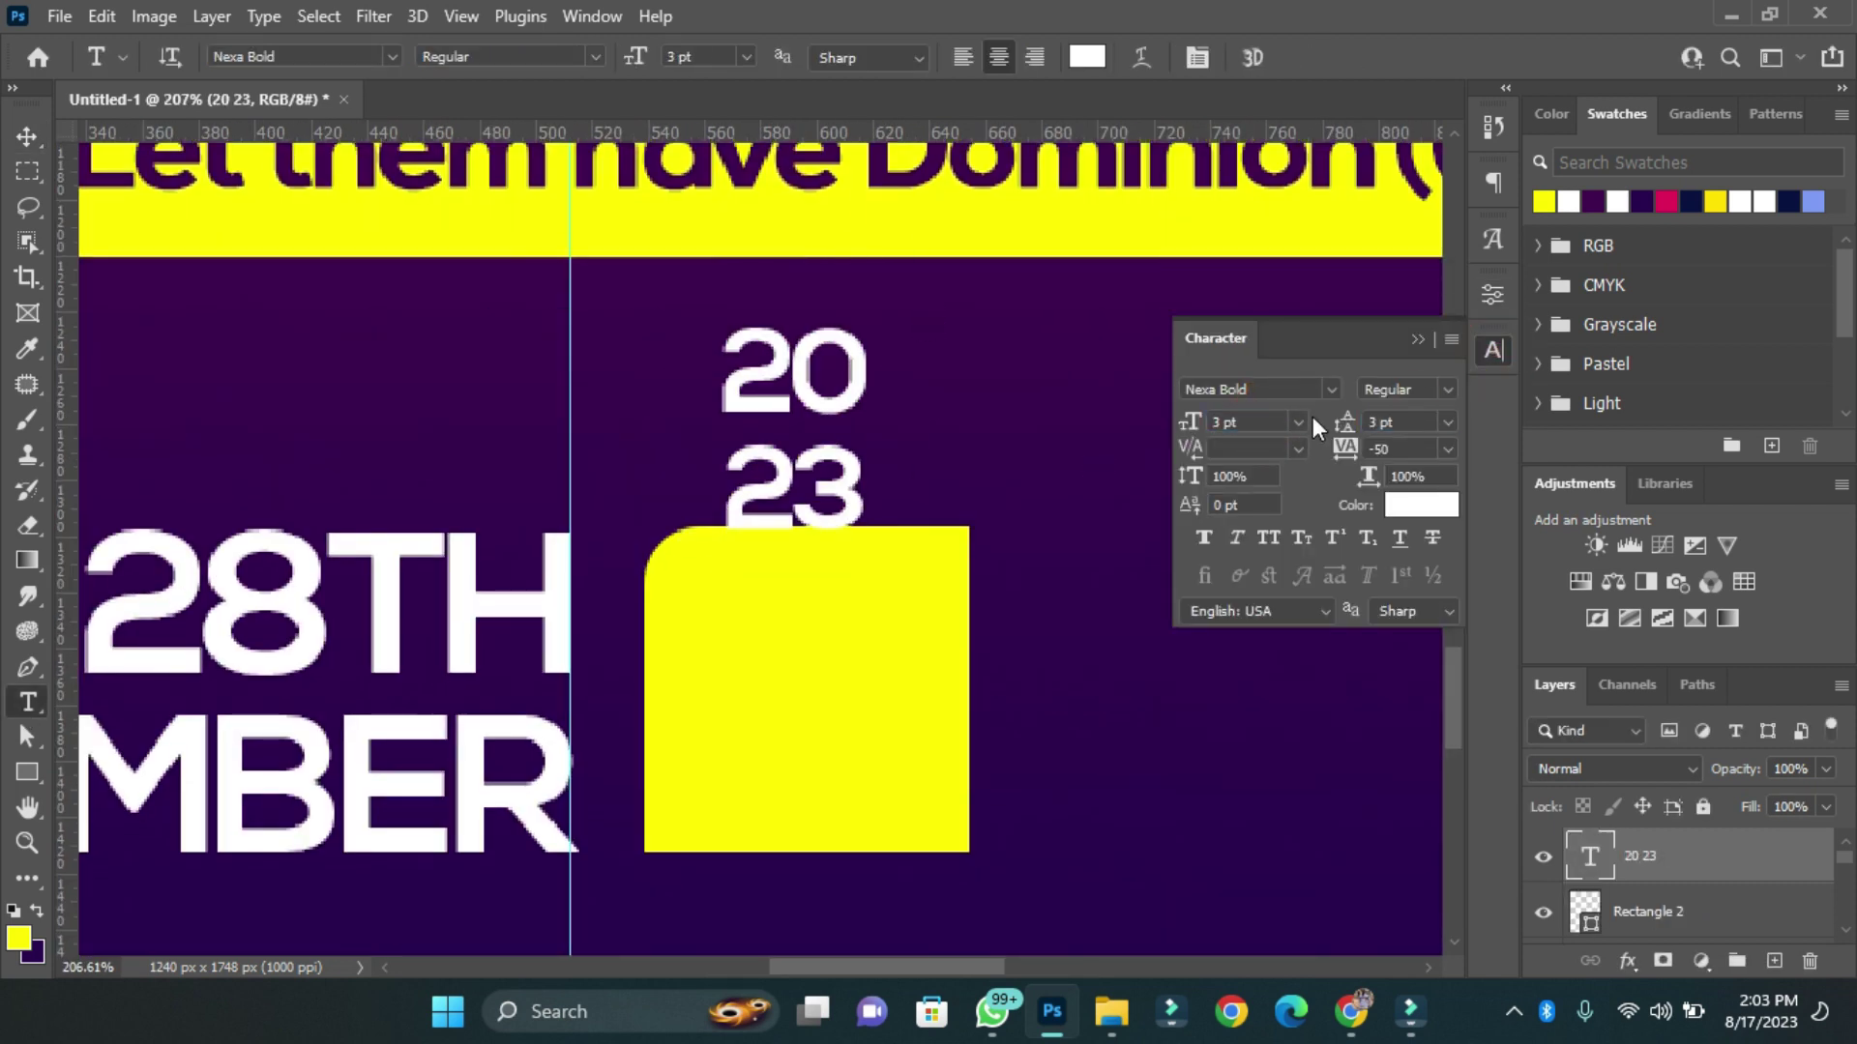
key(Return)
Place the year inside the yellow square in dark purple with 2.5 line spacing.
key(v)
drag(789, 464, 803, 735)
click(1394, 505)
click(1714, 397)
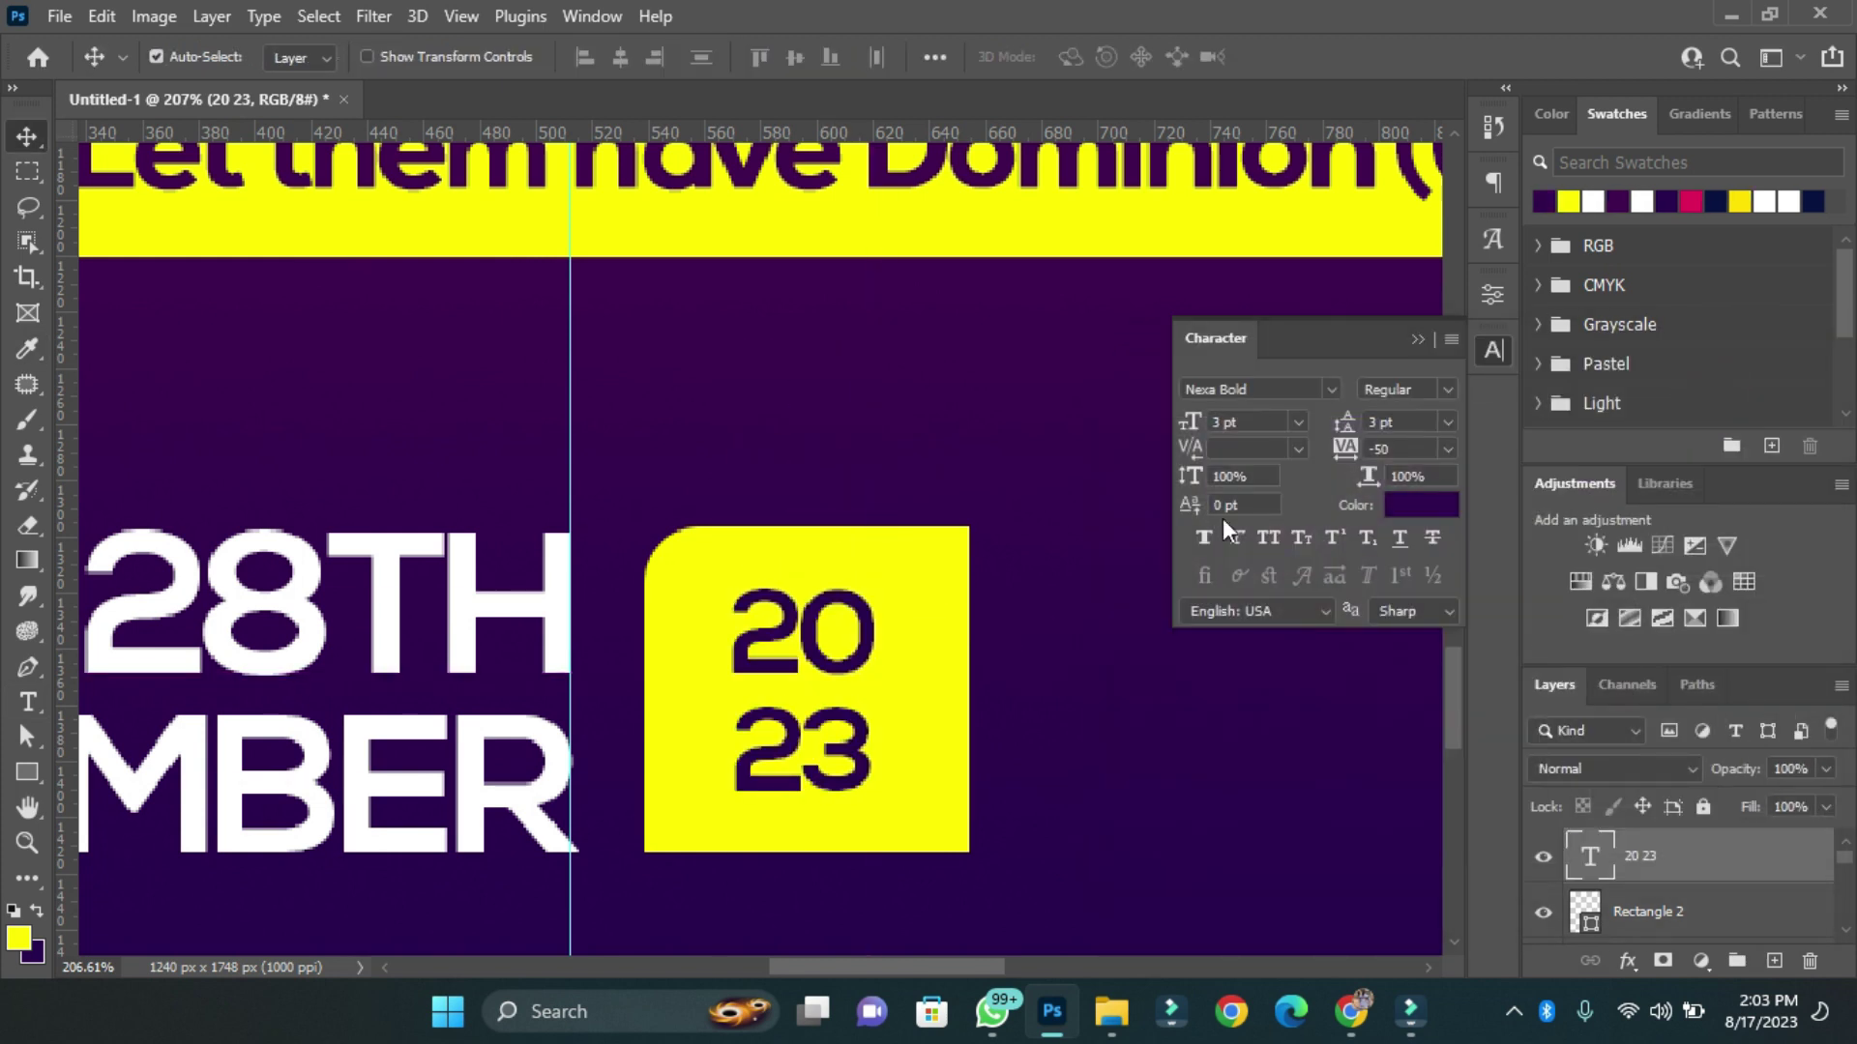
text(2.5)
key(Return)
drag(857, 619, 802, 628)
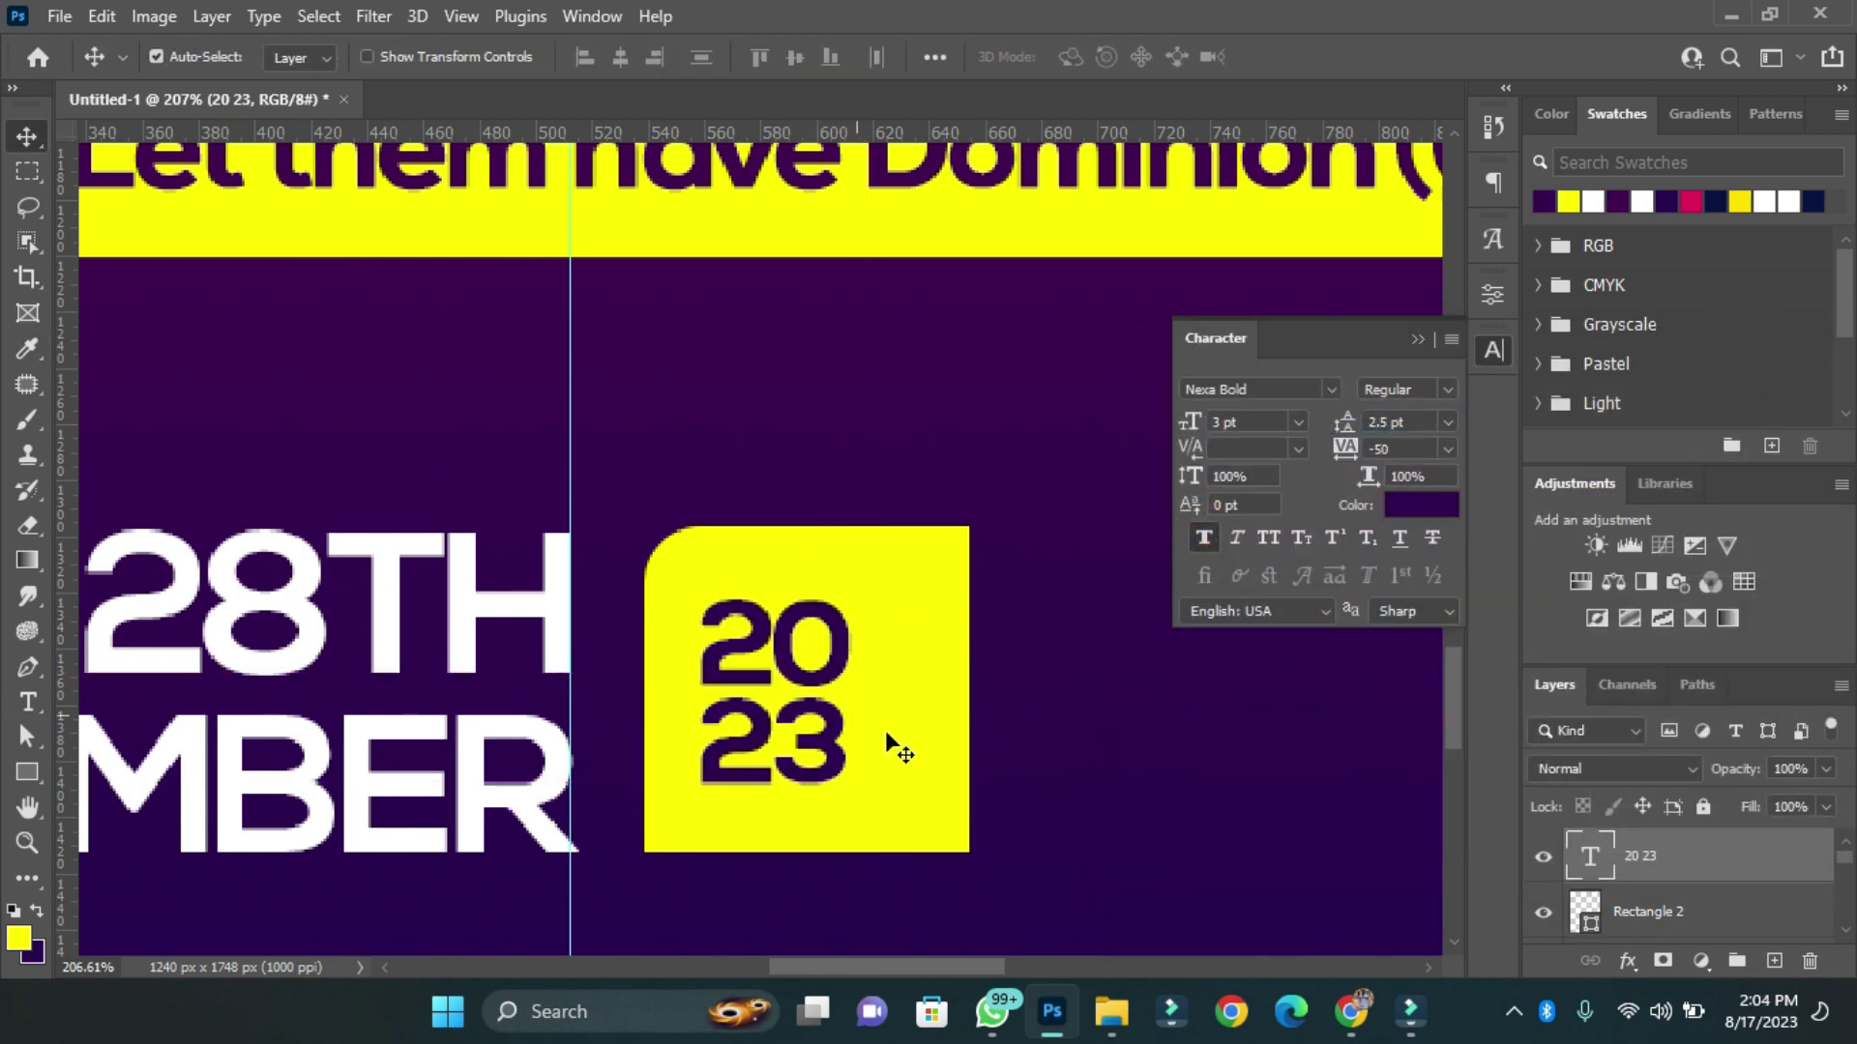
Narrow the yellow box around the 2023 digits and centre the text within it.
ctrl+click(1586, 909)
key(ctrl+t)
drag(970, 690, 873, 689)
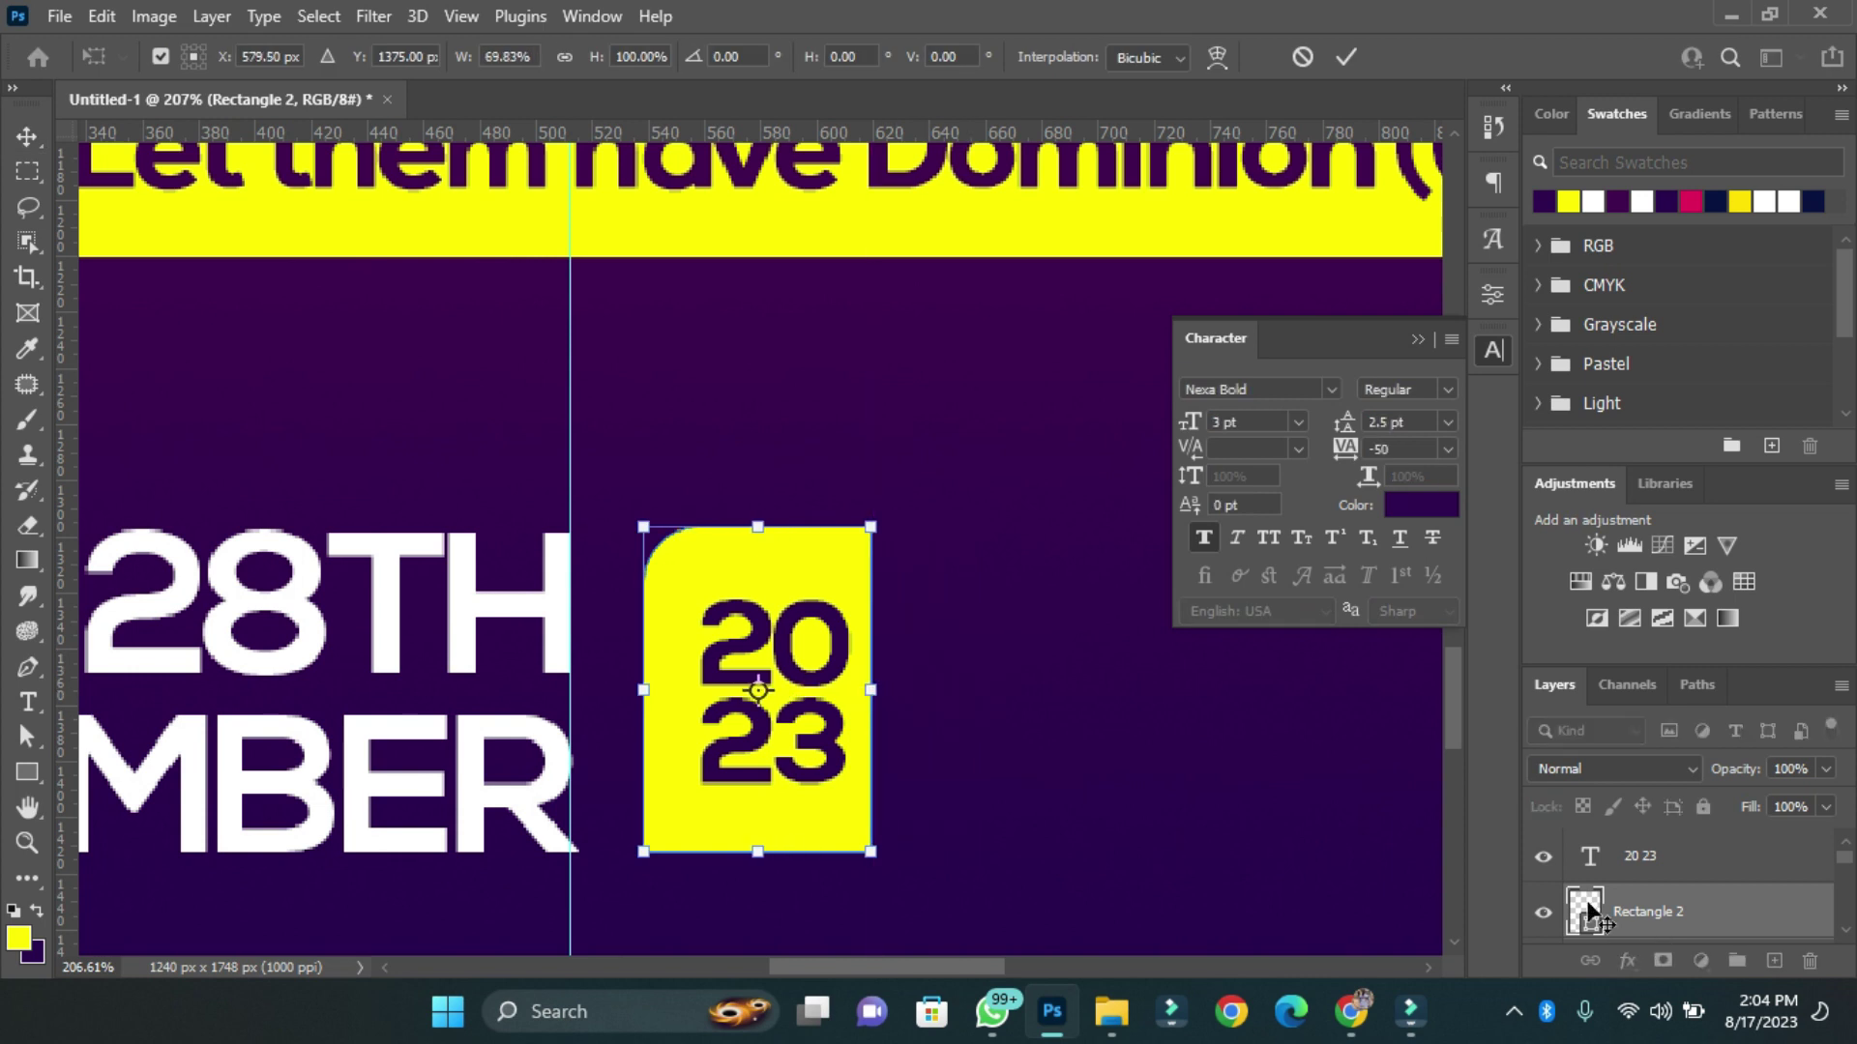
key(Return)
ctrl+click(773, 677)
click(621, 58)
click(785, 66)
Squeeze the date text in from its left edge so it sits beside the box.
key(ctrl+0)
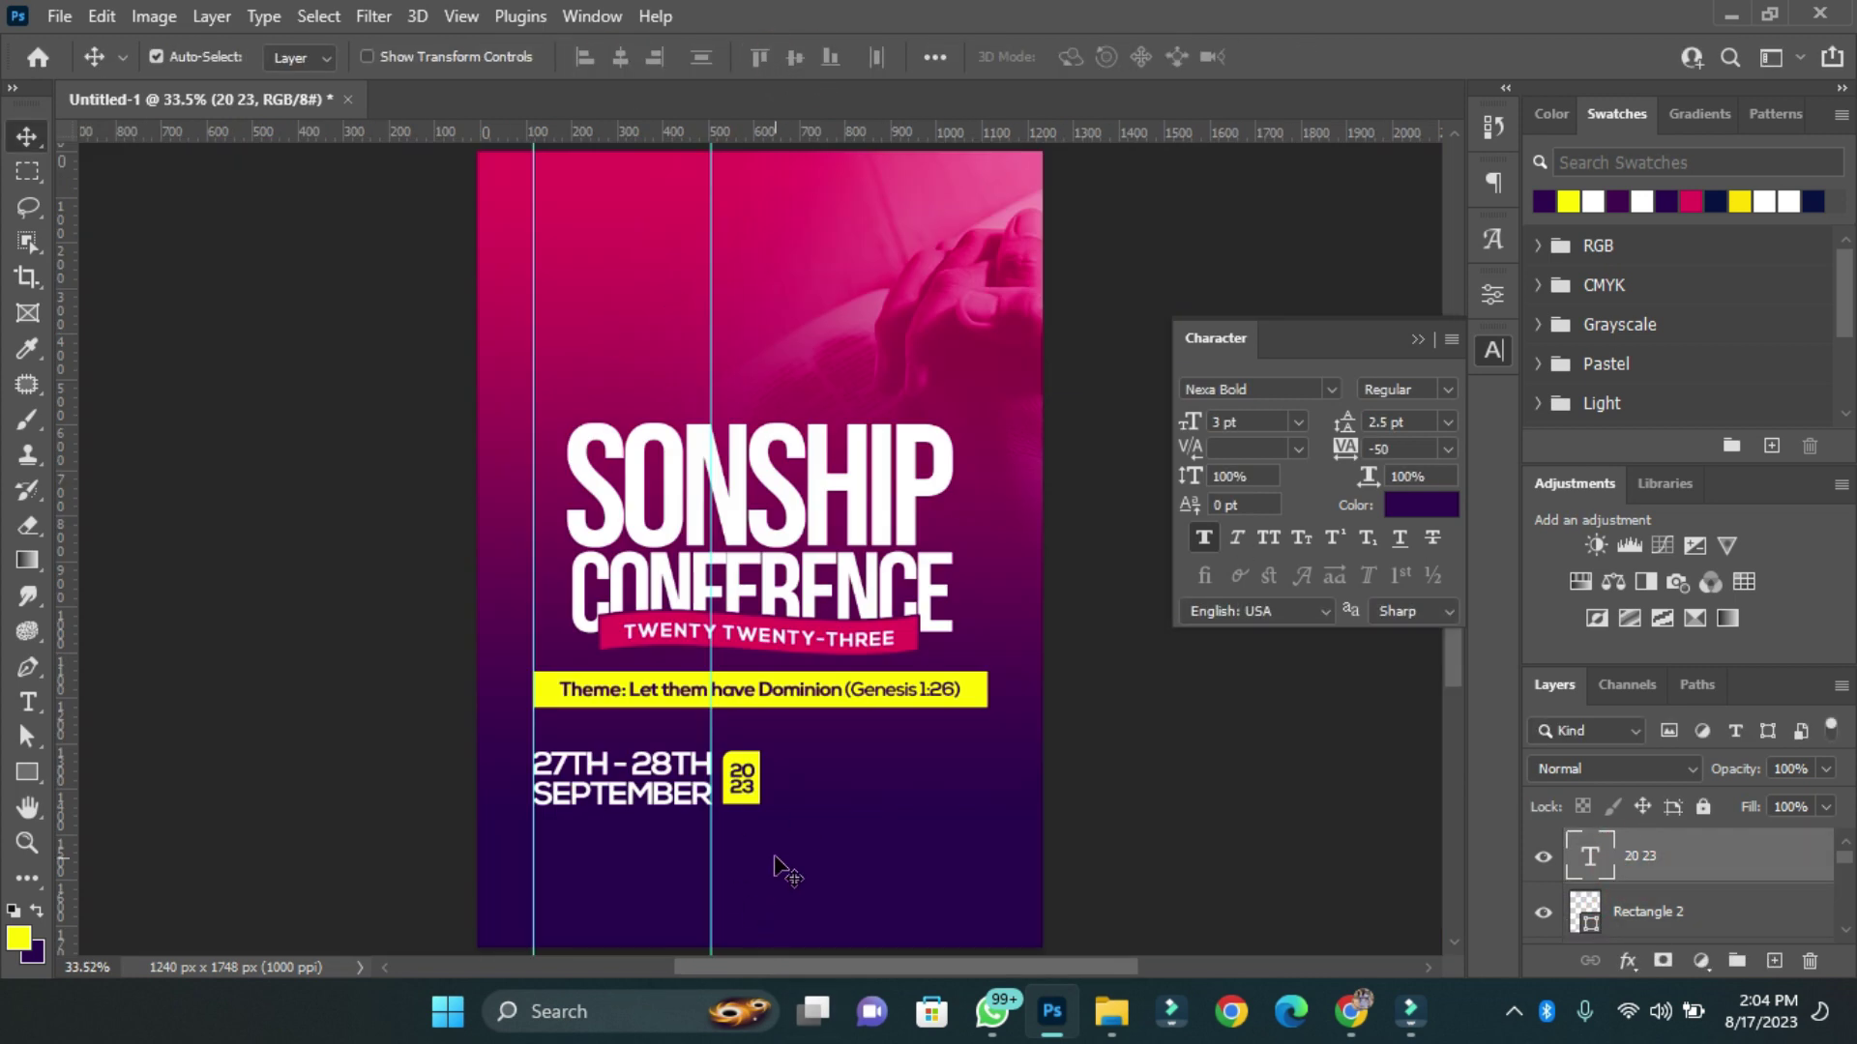
scroll(747, 815, down, 2)
scroll(709, 747, down, 2)
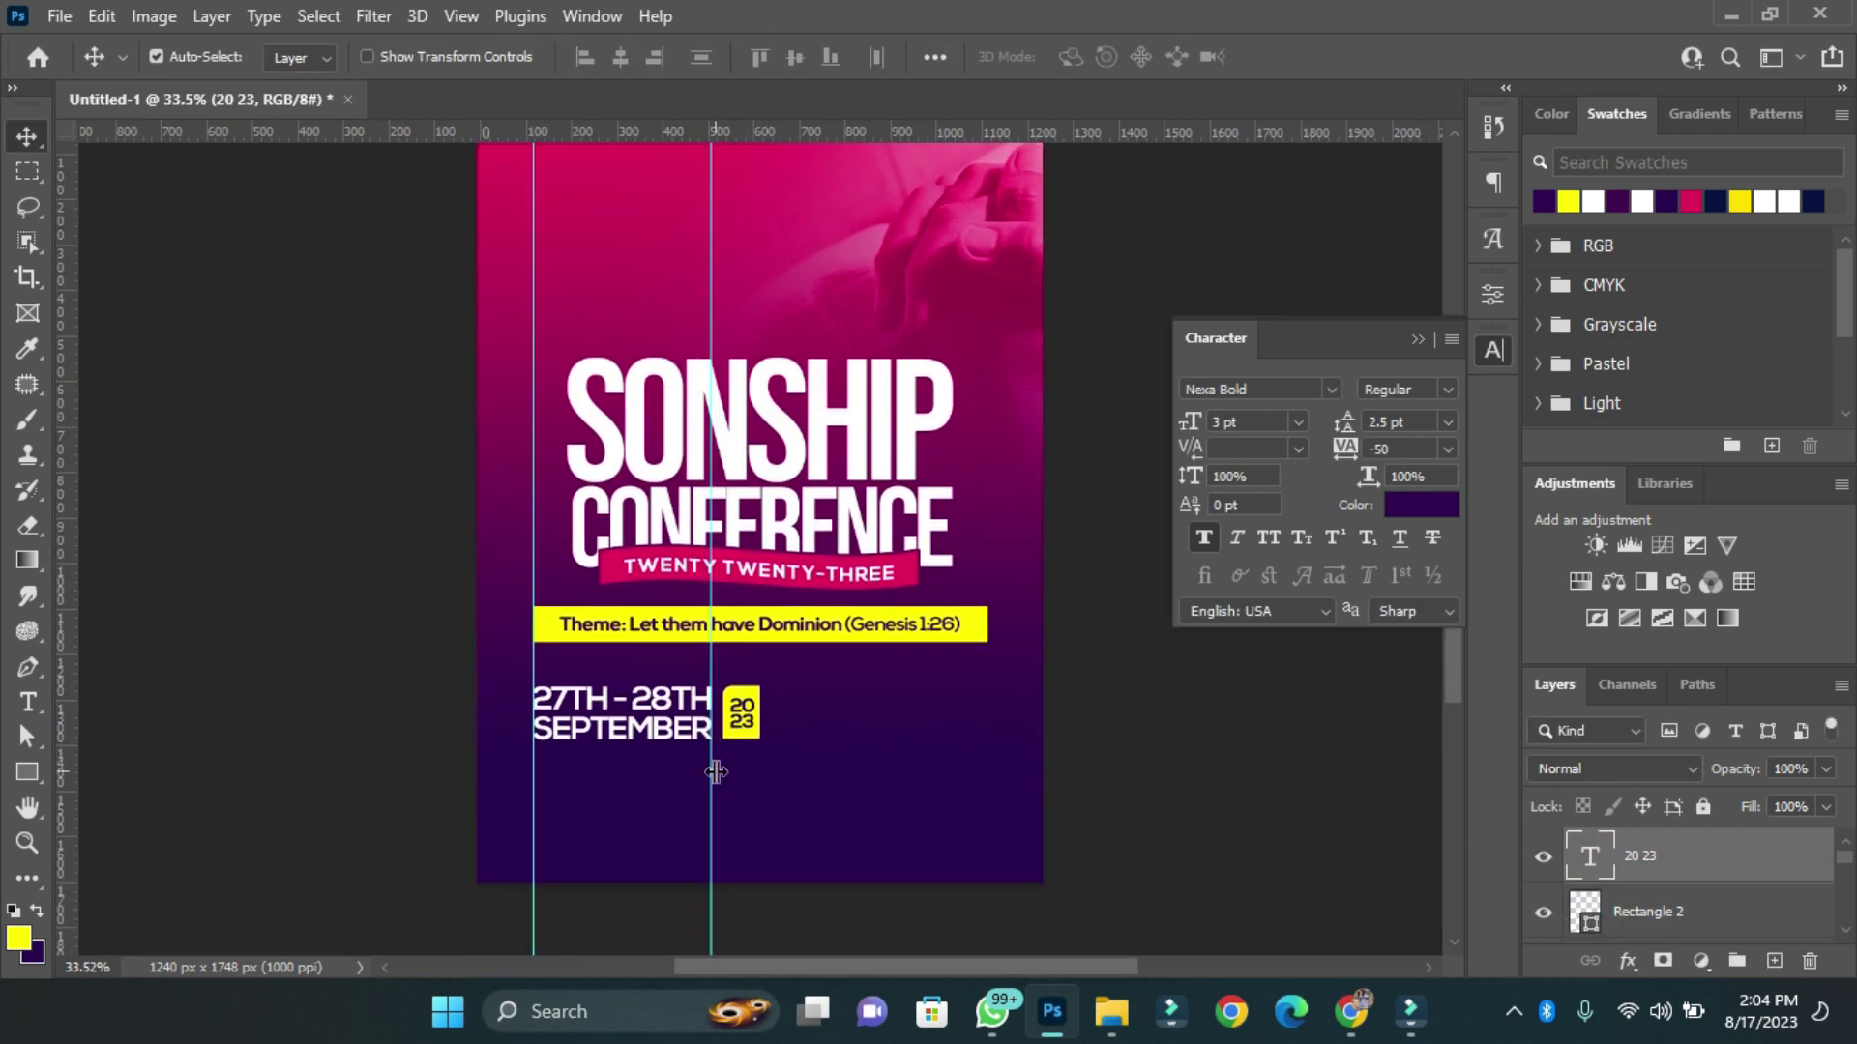
shift+click(735, 686)
scroll(692, 716, up, 3)
click(693, 716)
key(ctrl+t)
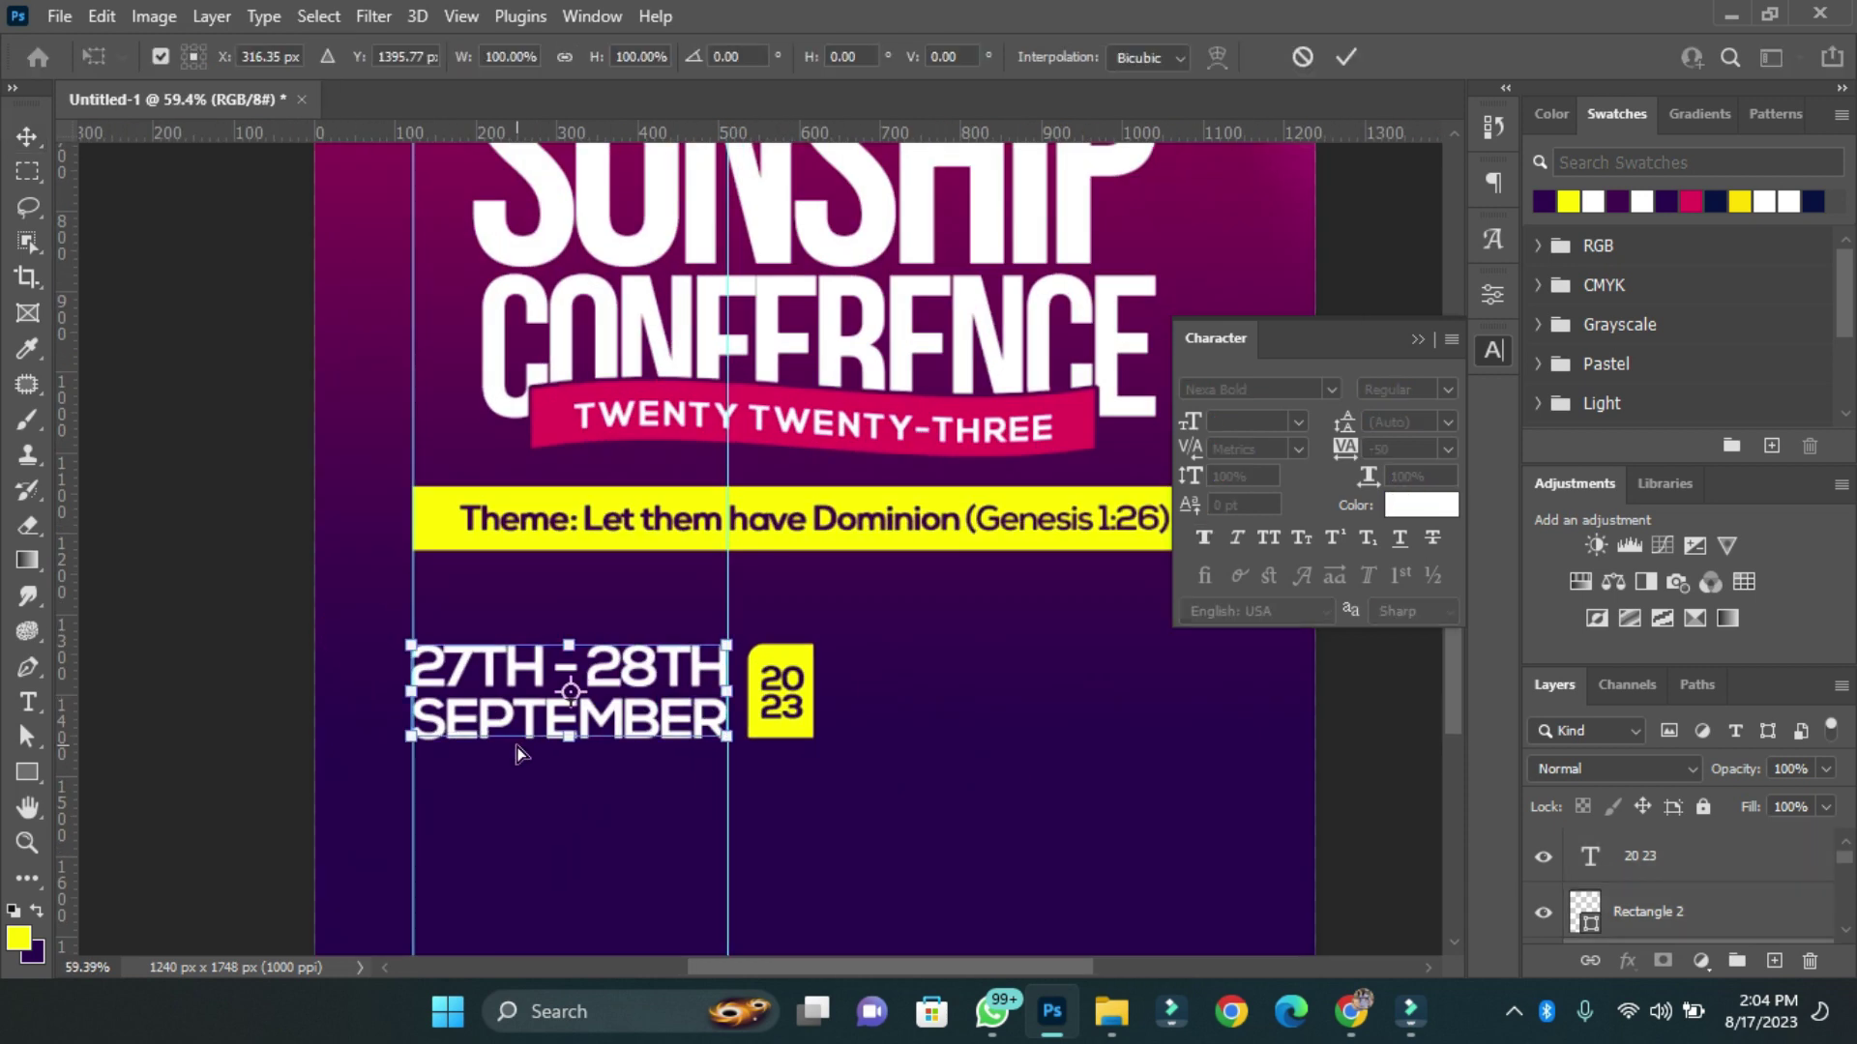
drag(413, 691, 462, 696)
key(Return)
scroll(698, 904, down, 3)
click(155, 56)
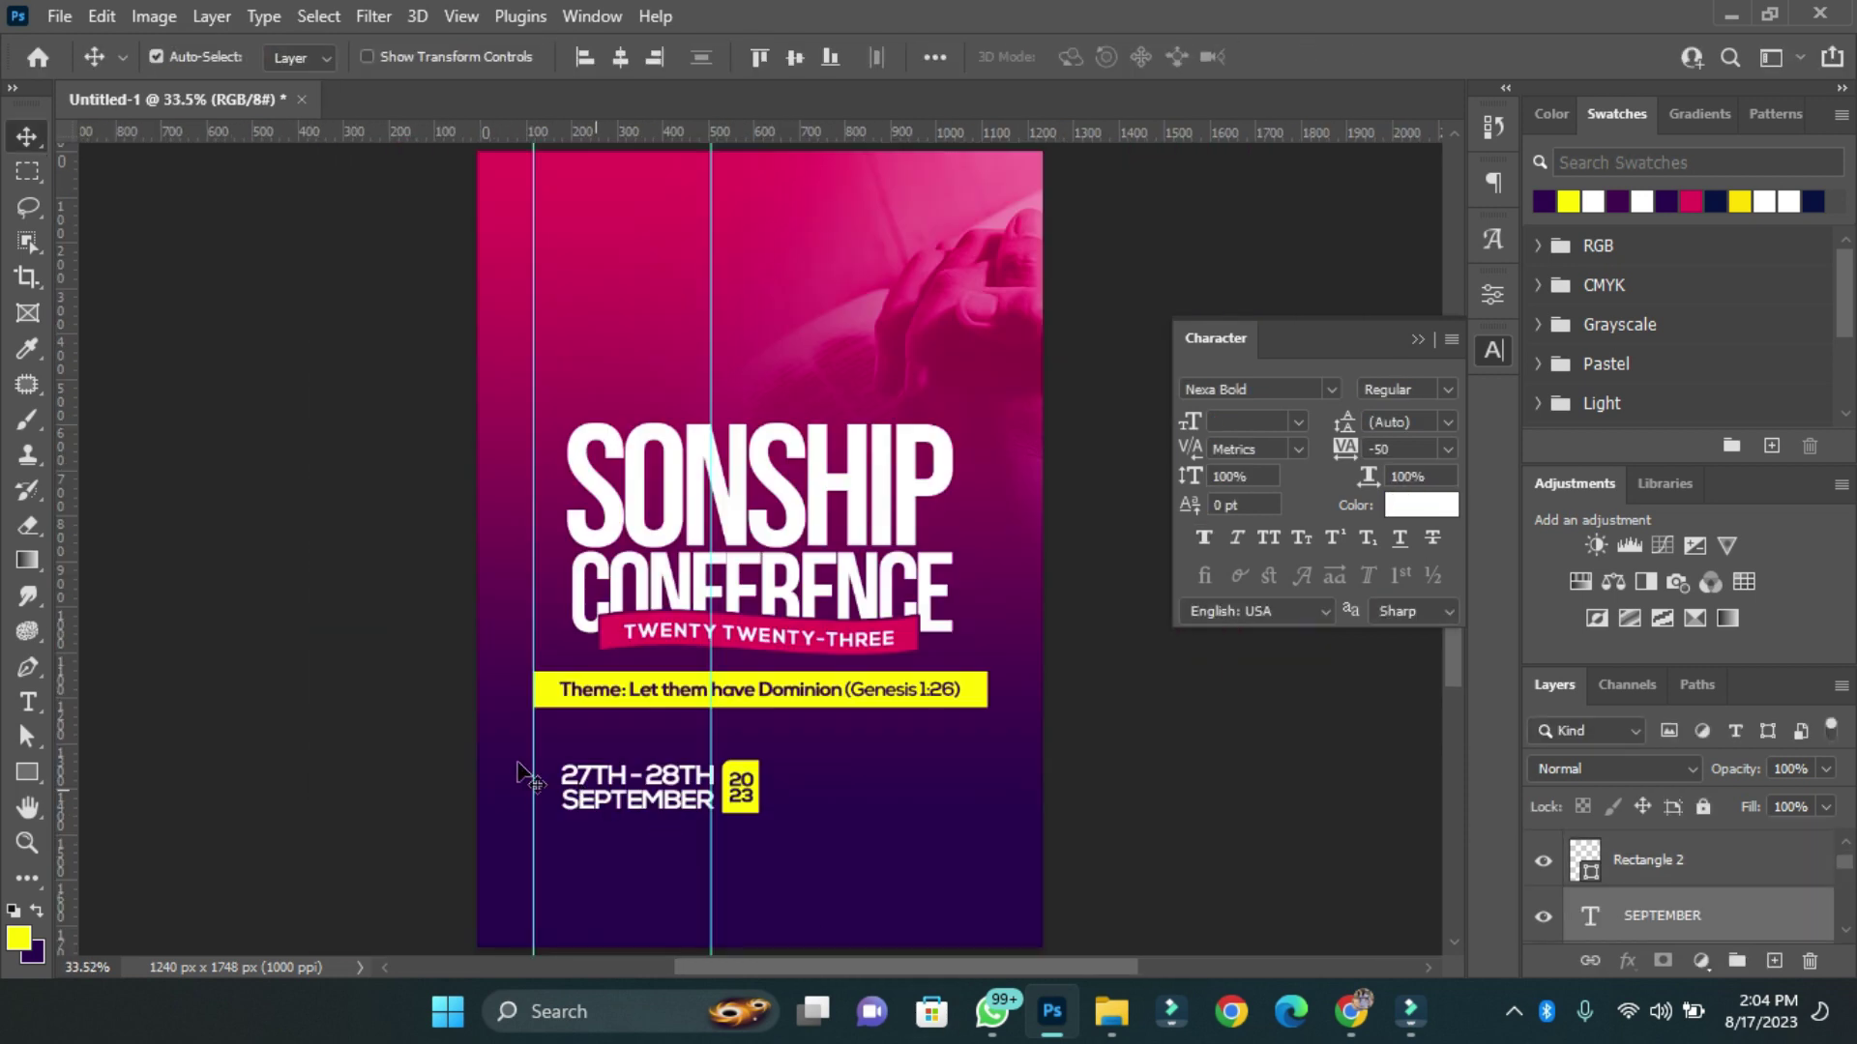
Alt-drag a copy of the date text down and retype it as the venue name KYEBI COMMUNITY CENTRE.
mouse_move(619, 808)
alt+mouse_down()
mouse_move(623, 873)
mouse_move(821, 873)
mouse_move(731, 873)
mouse_move(803, 876)
alt+mouse_up()
double_click(622, 873)
key(ctrl+Return)
key(v)
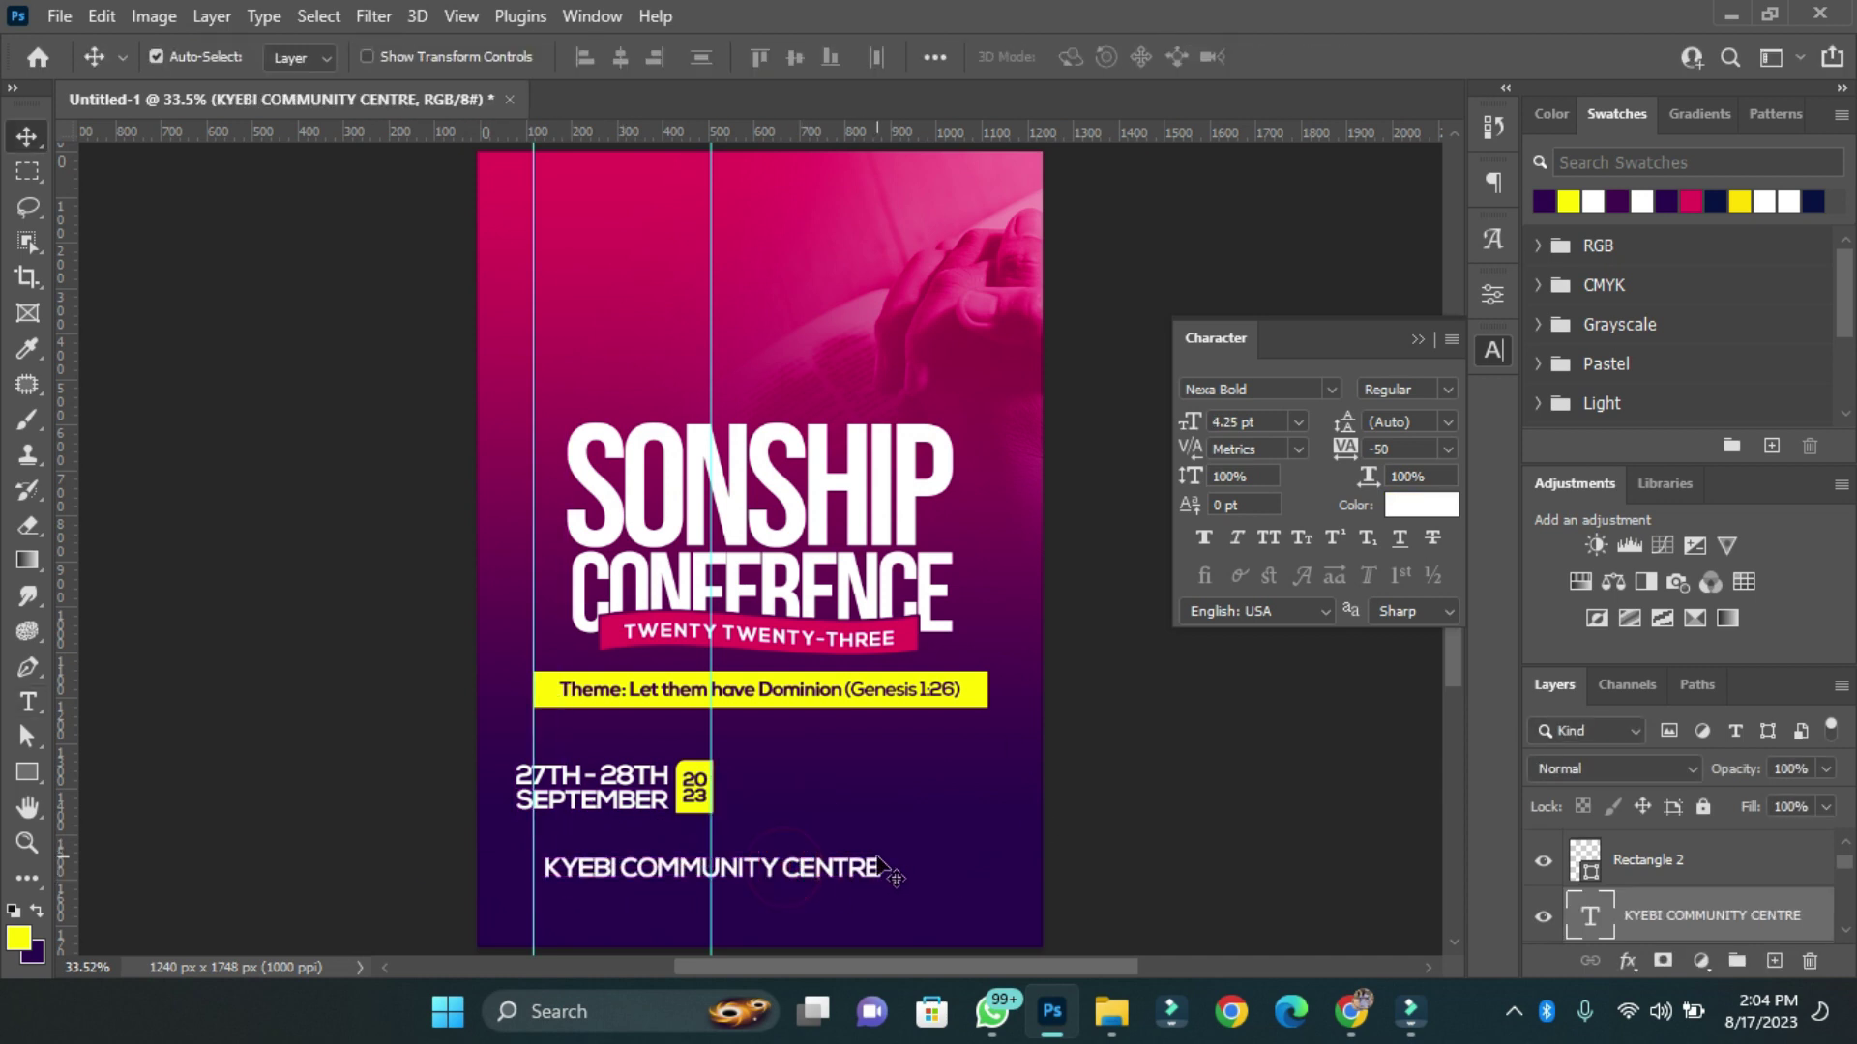
scroll(677, 817, up, 3)
Duplicate the venue line as '(Adjacent the Fidelity Bank)' with letter spacing reset to 0.
drag(623, 624, 623, 693)
double_click(624, 693)
text((Adjacent the Fidelity Bank))
key(ctrl+Return)
key(v)
click(1447, 449)
click(1392, 609)
Format the landmark line at 2.85 pt with All Caps and Faux Bold under the venue name.
double_click(1248, 422)
text(3)
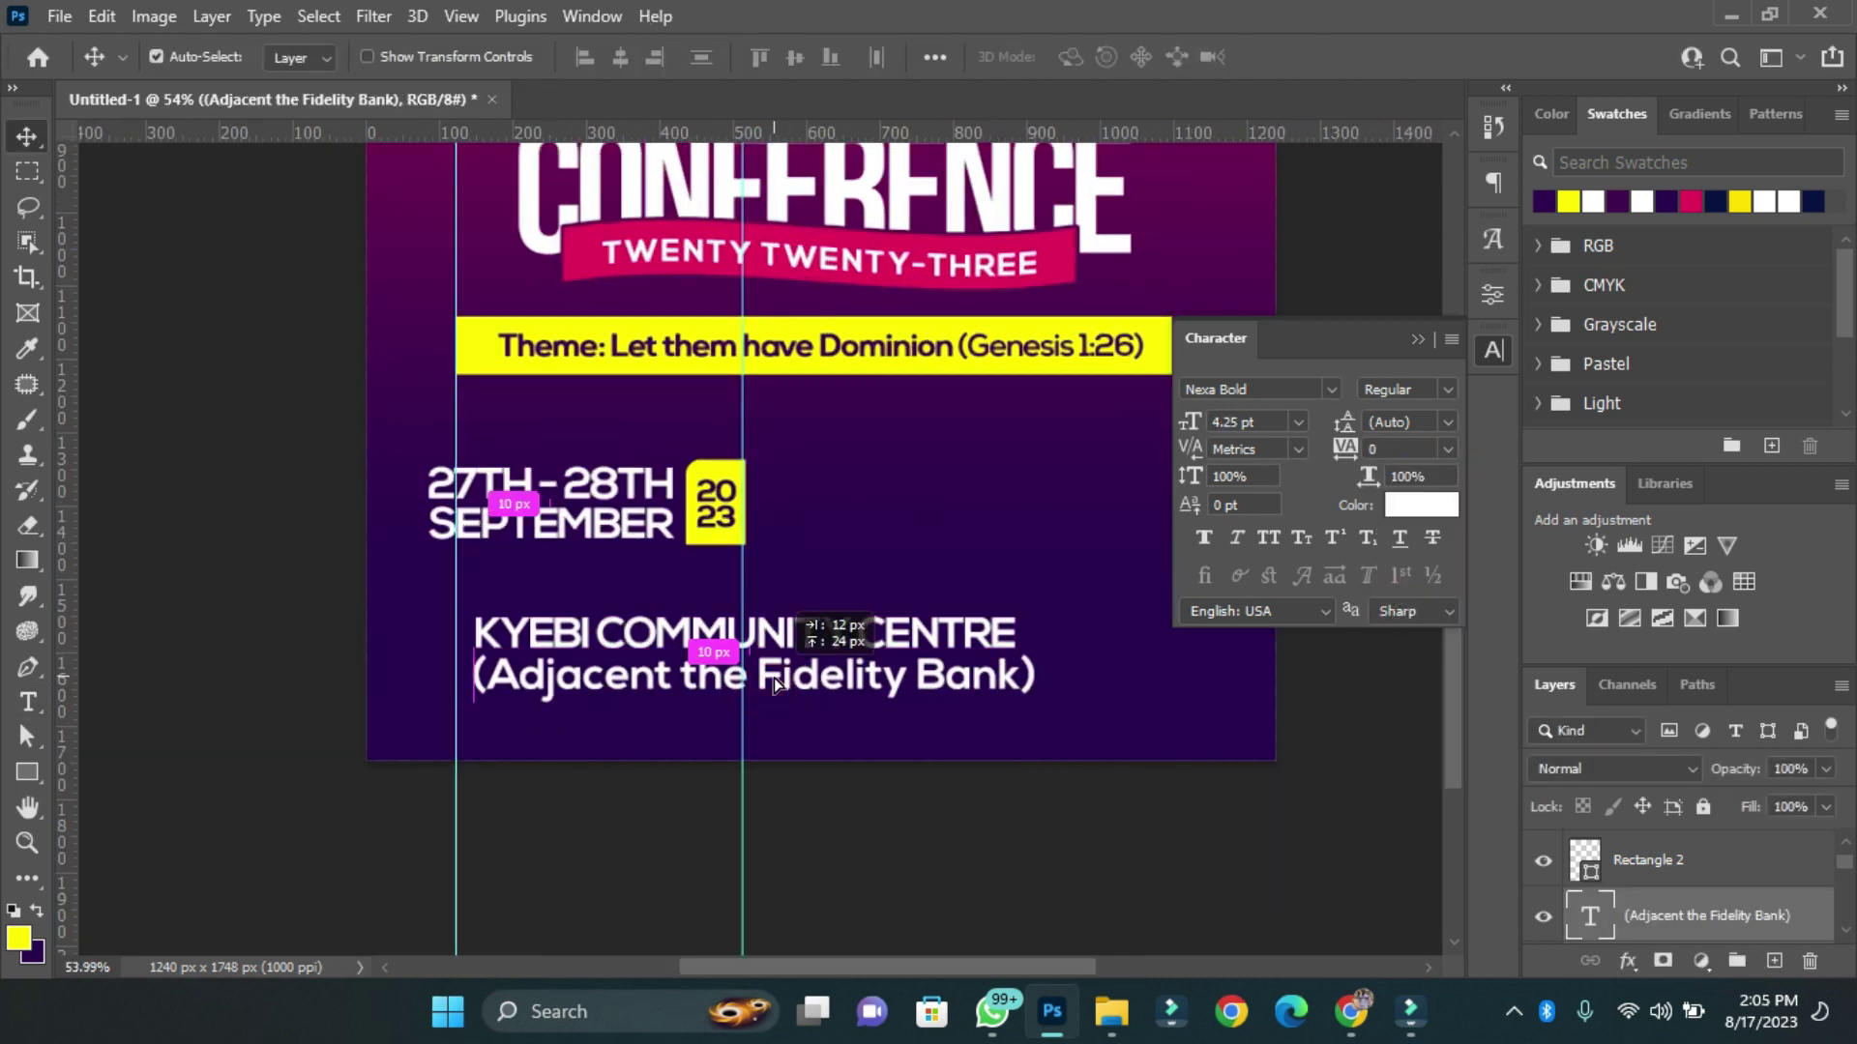
click(1268, 538)
click(1203, 536)
double_click(1248, 422)
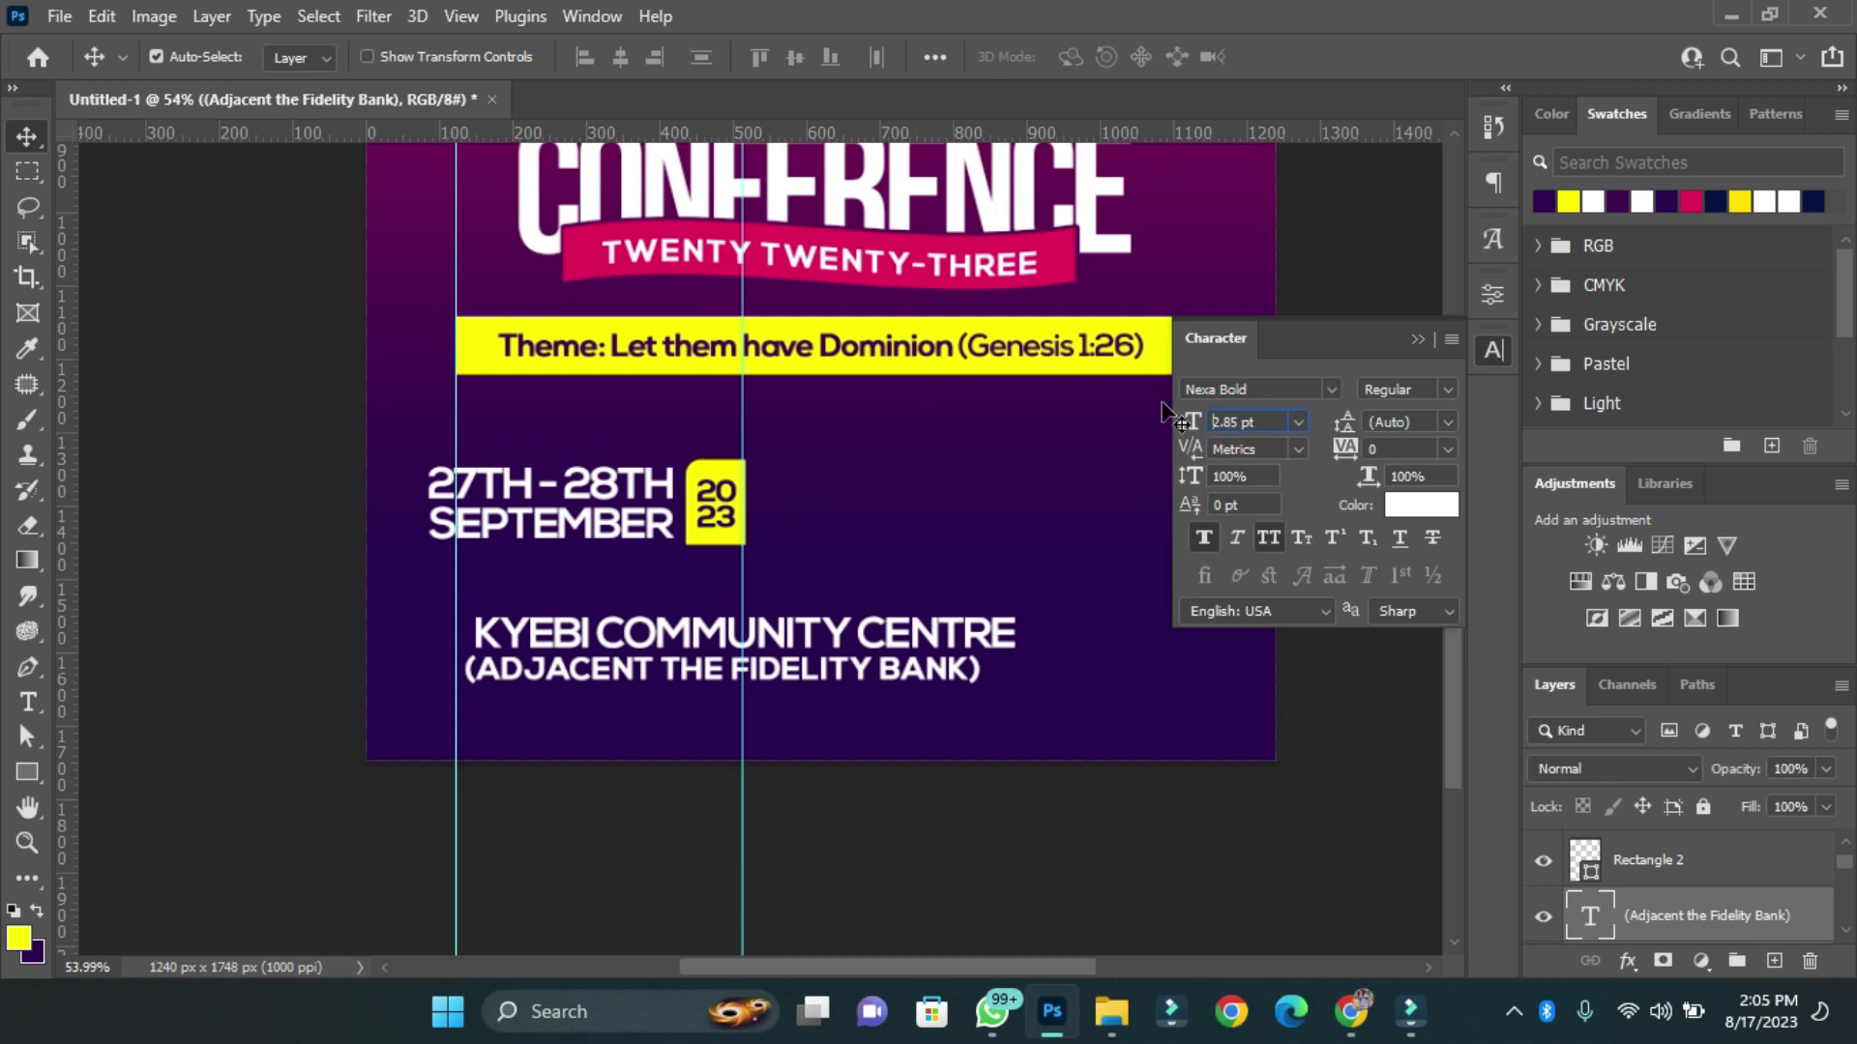
text(2.85)
scroll(653, 682, up, 2)
drag(738, 683, 692, 672)
scroll(693, 673, up, 1)
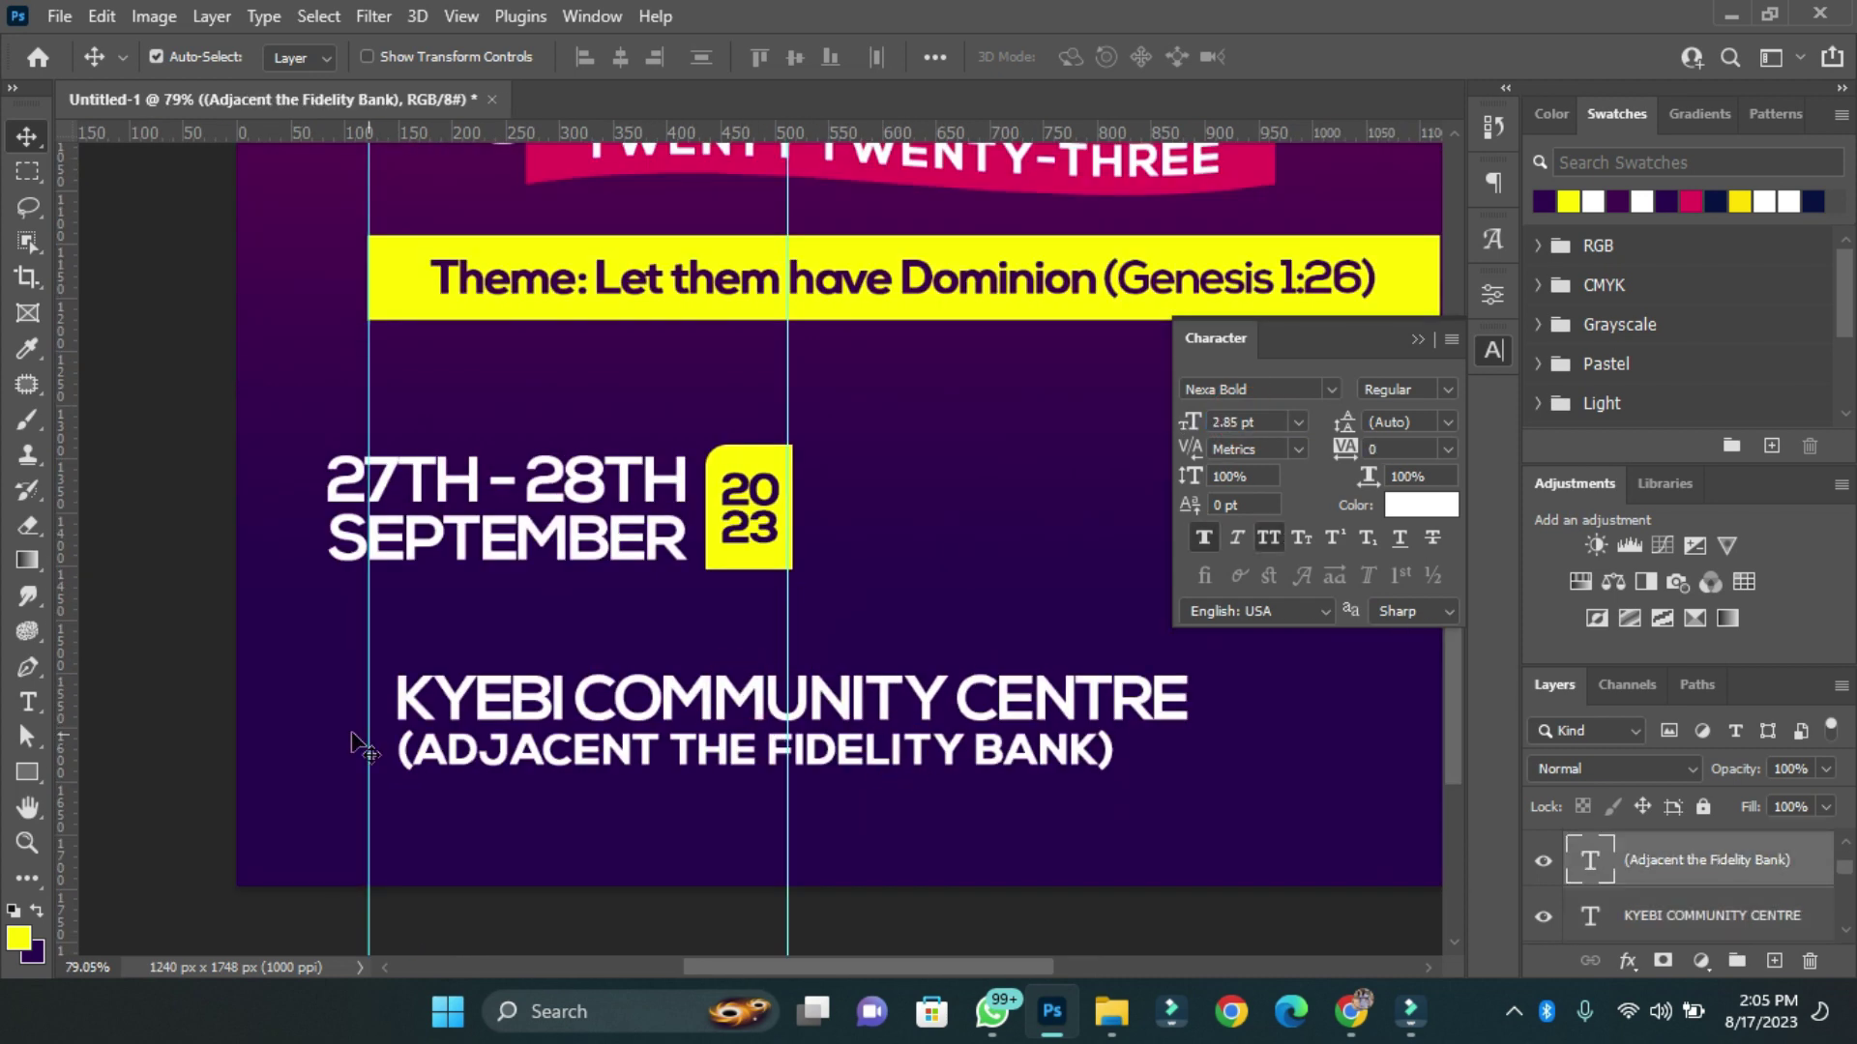
Draw a short dash rectangle and duplicate the 2023 box with its text to the right.
key(u)
drag(1130, 745, 1180, 755)
key(v)
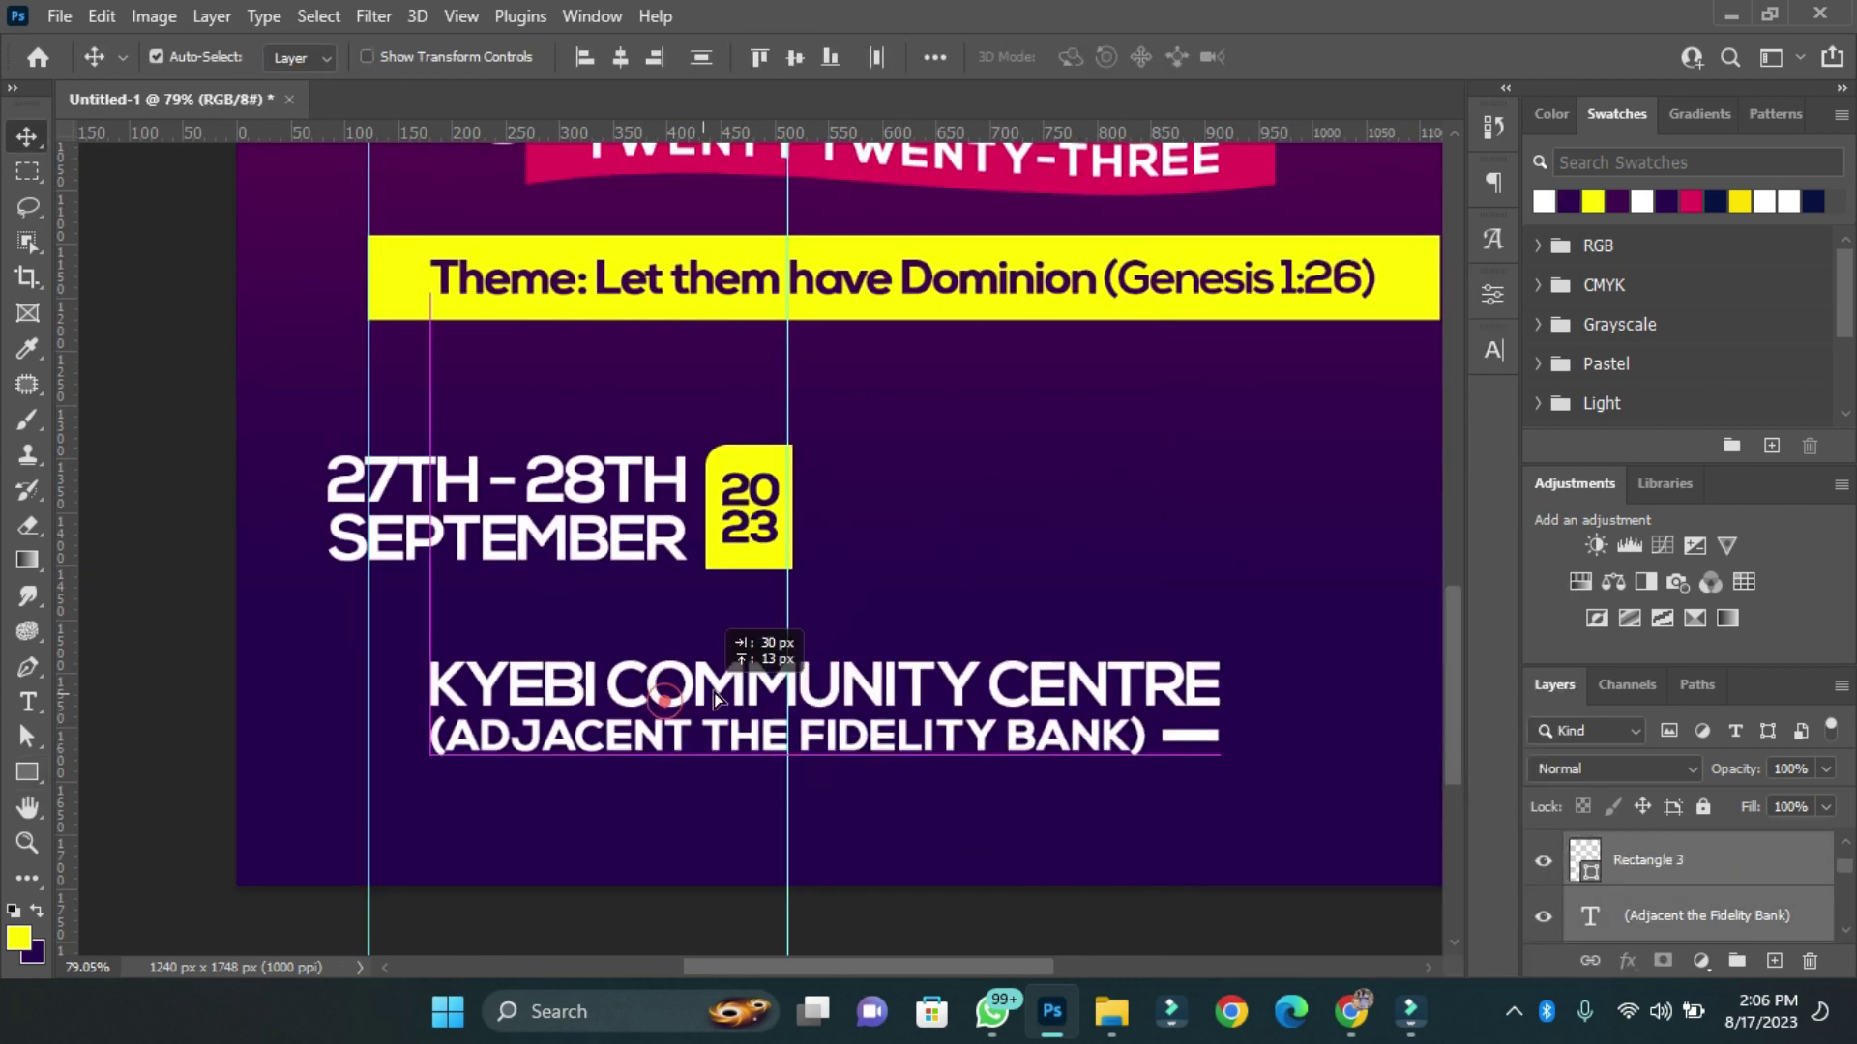
scroll(758, 629, down, 3)
drag(450, 753, 708, 797)
scroll(720, 769, up, 5)
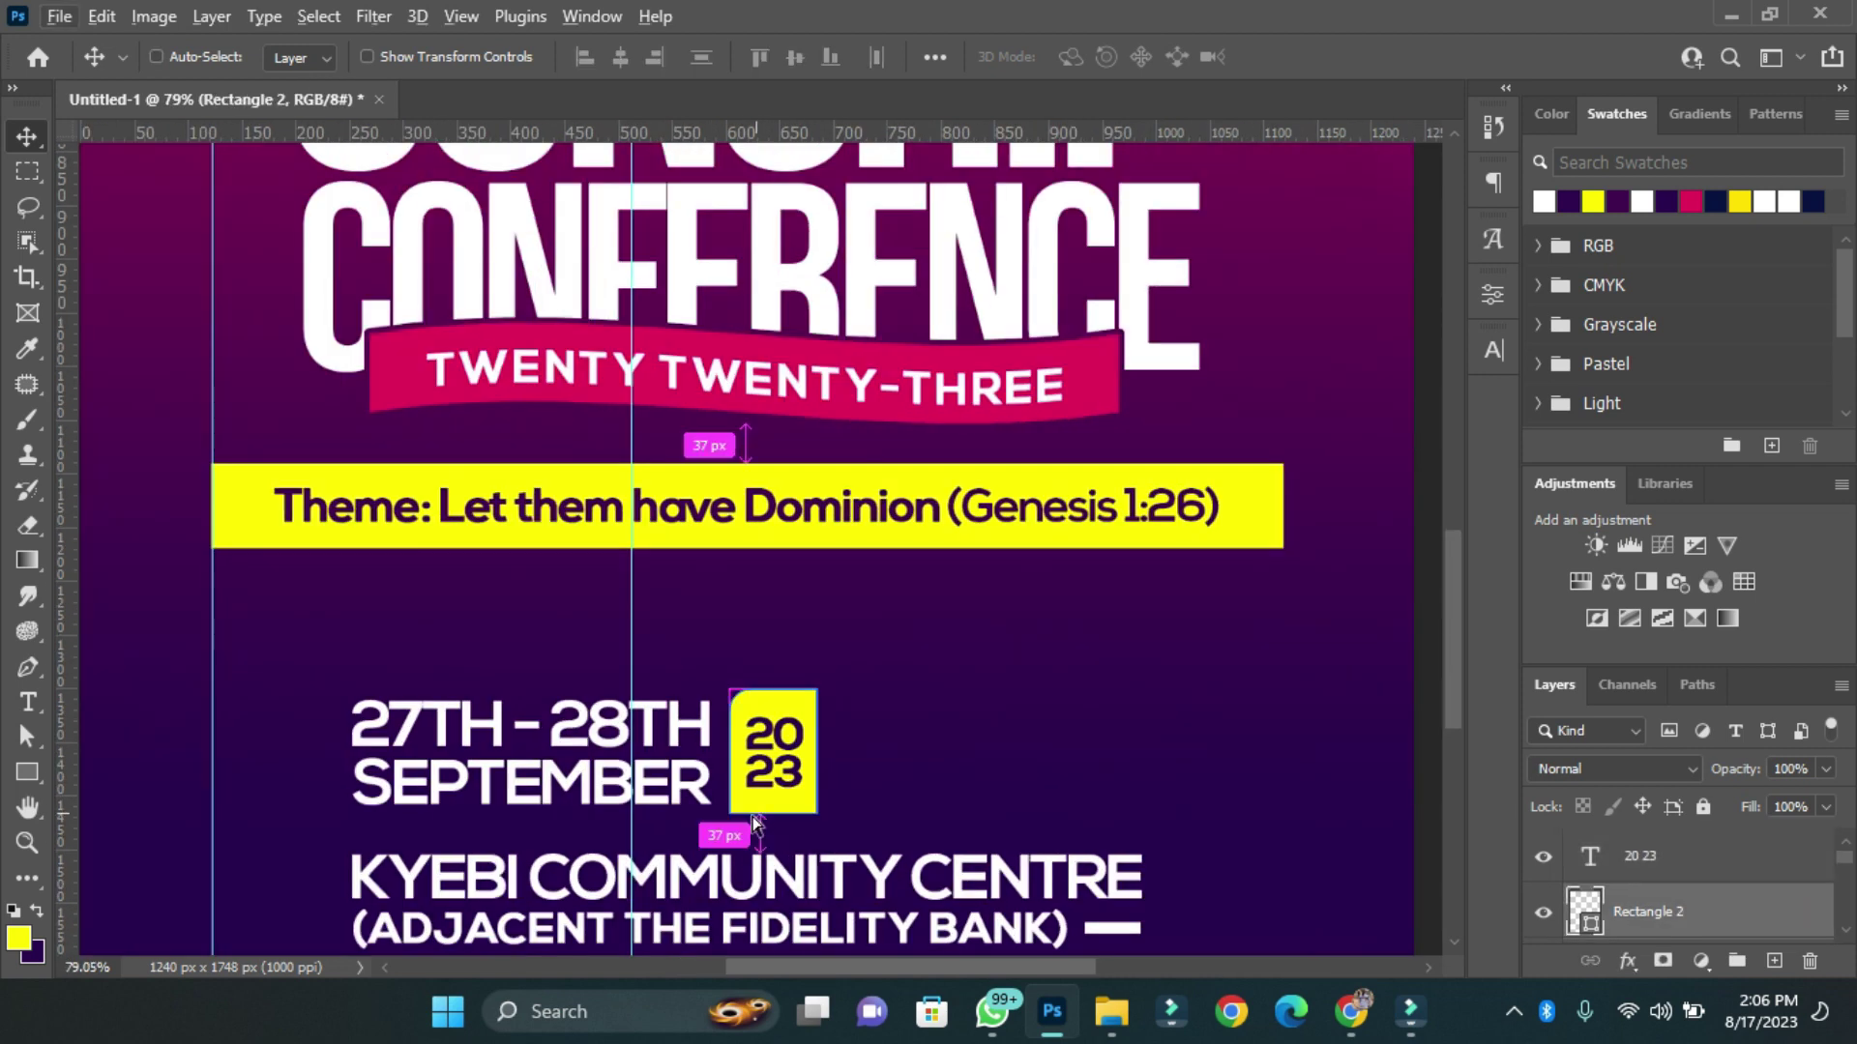
scroll(876, 663, down, 5)
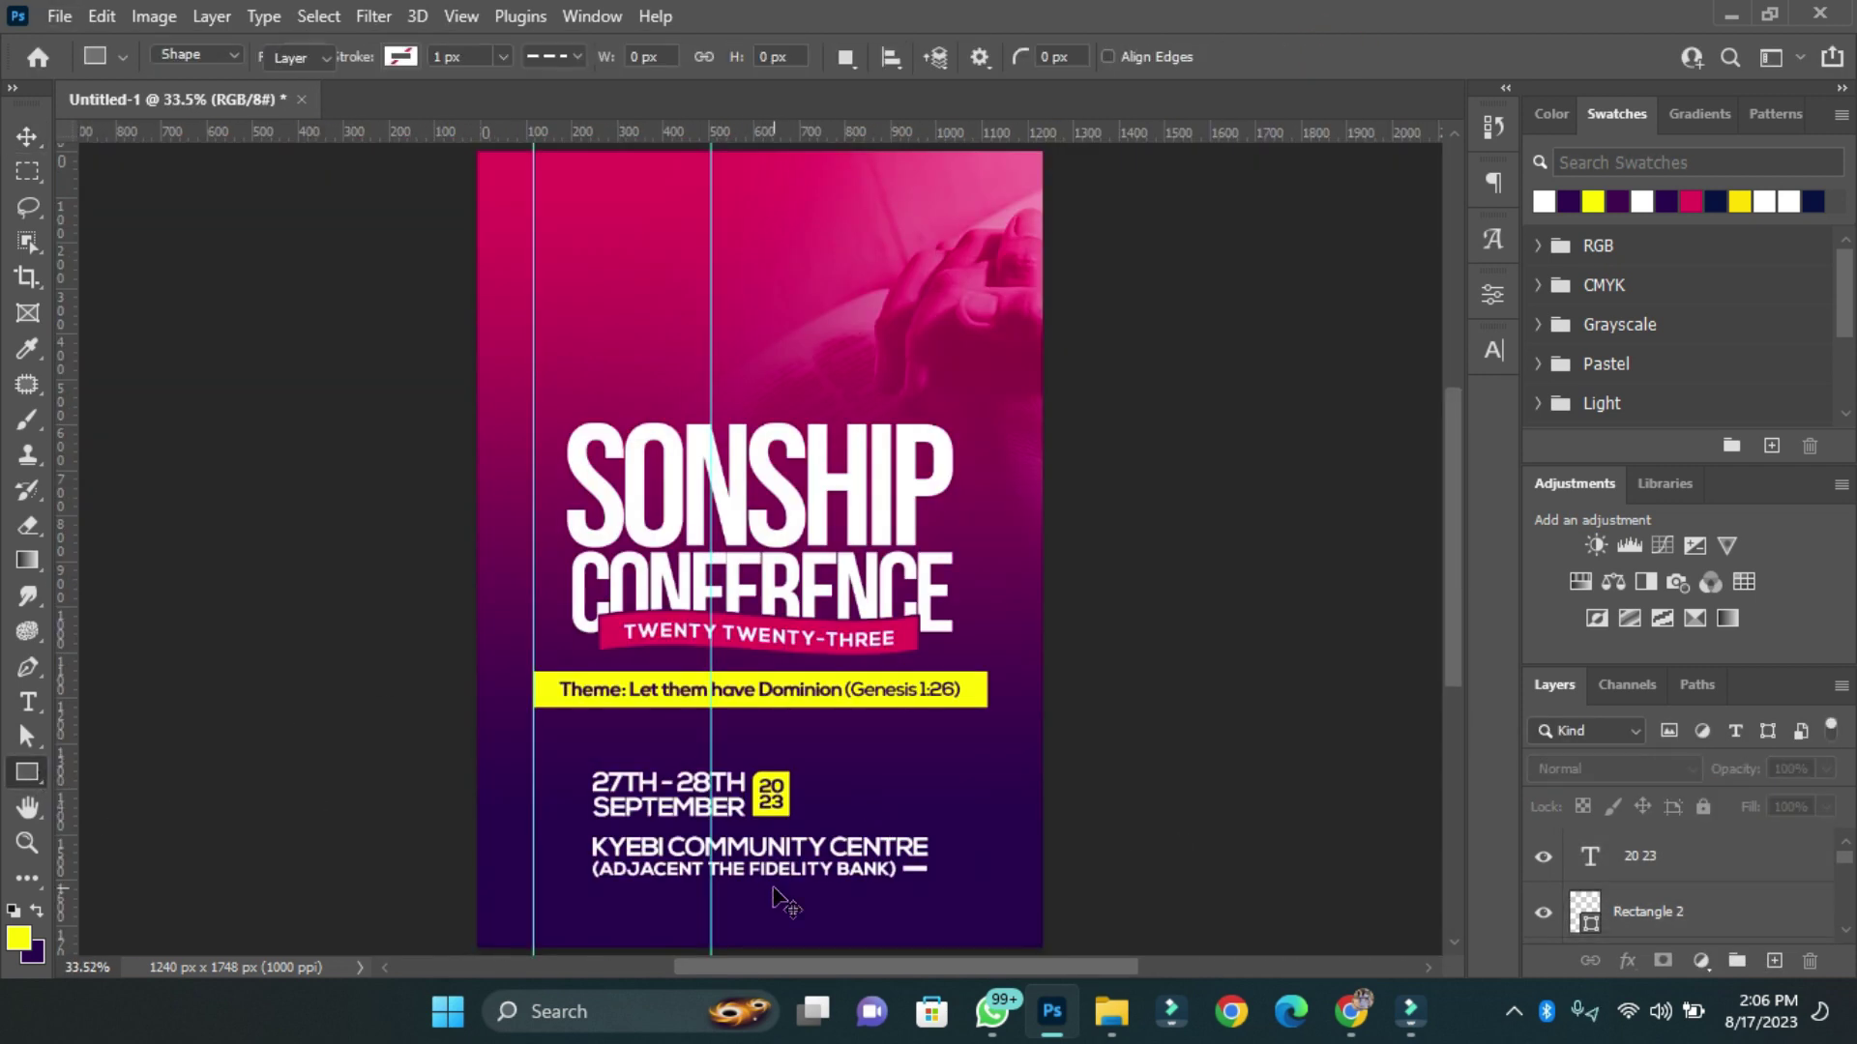
drag(764, 814, 768, 783)
Widen the copied box beside 2023 and fill it with crimson.
scroll(904, 820, up, 3)
key(ctrl+t)
click(1346, 56)
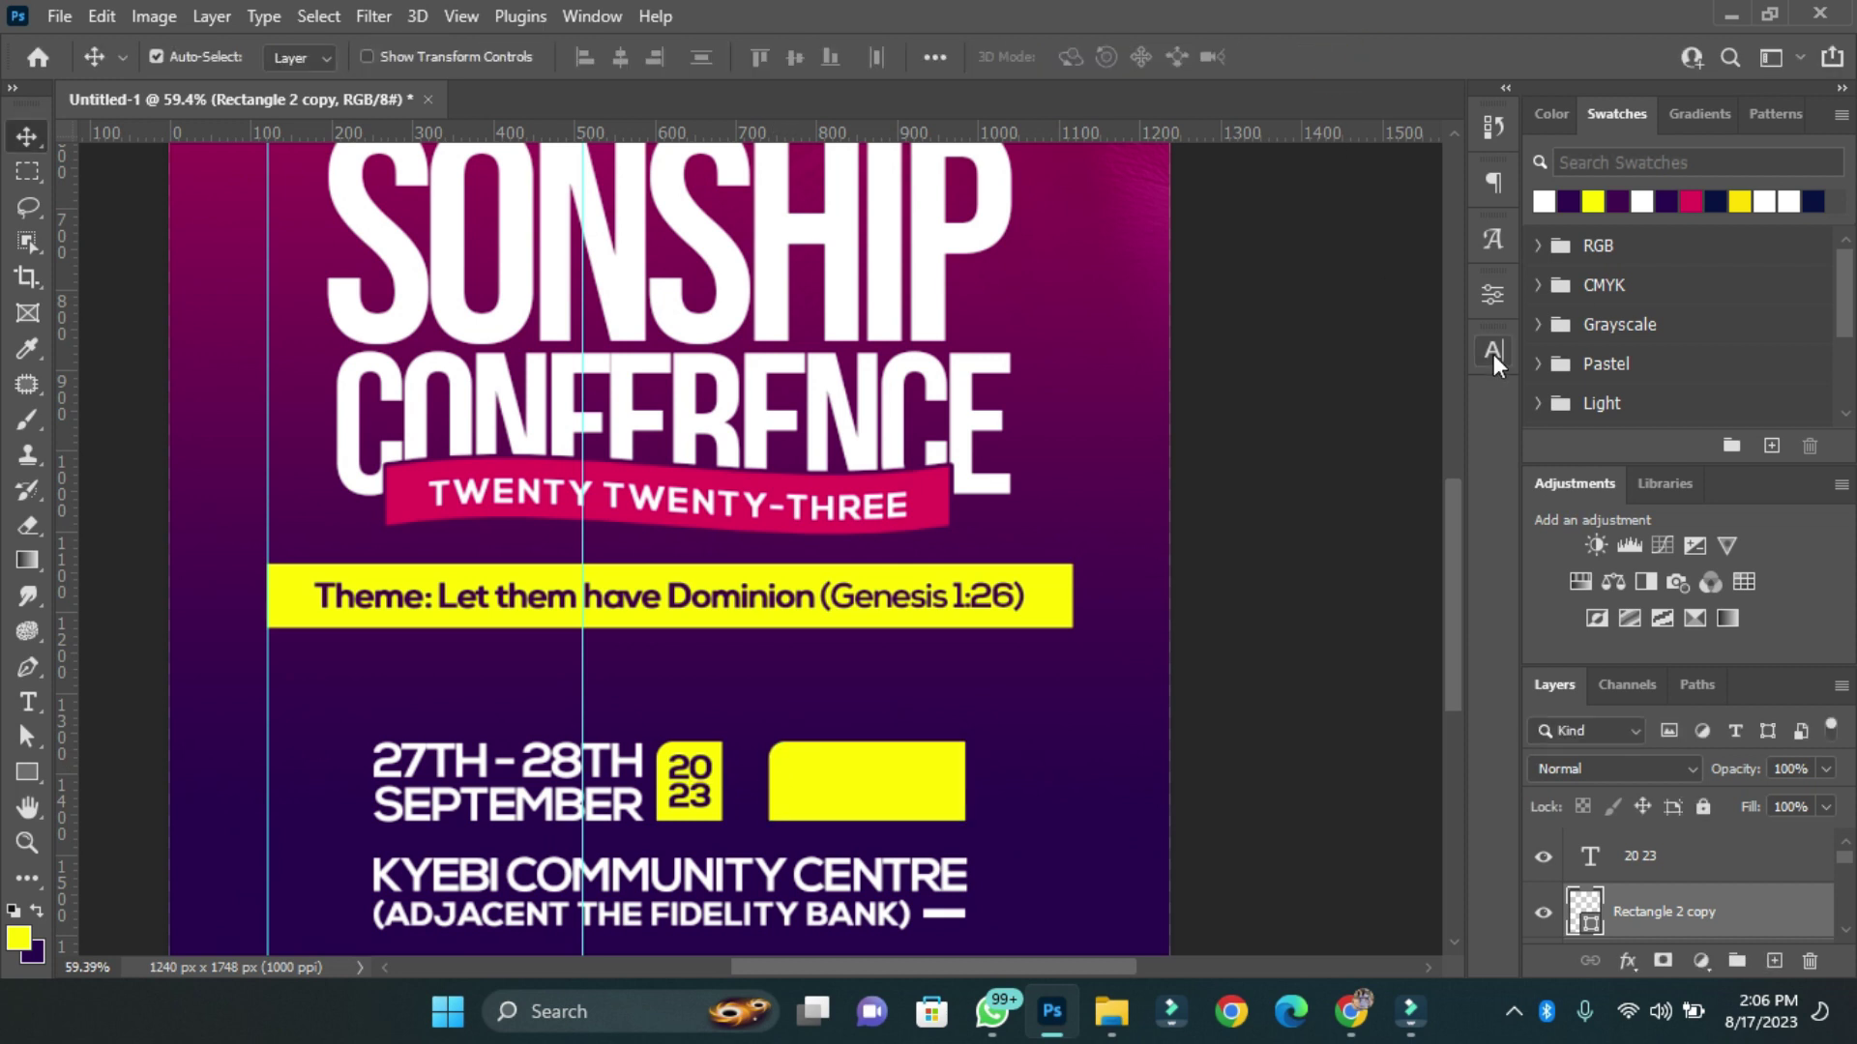
click(1492, 292)
click(1257, 559)
click(1259, 566)
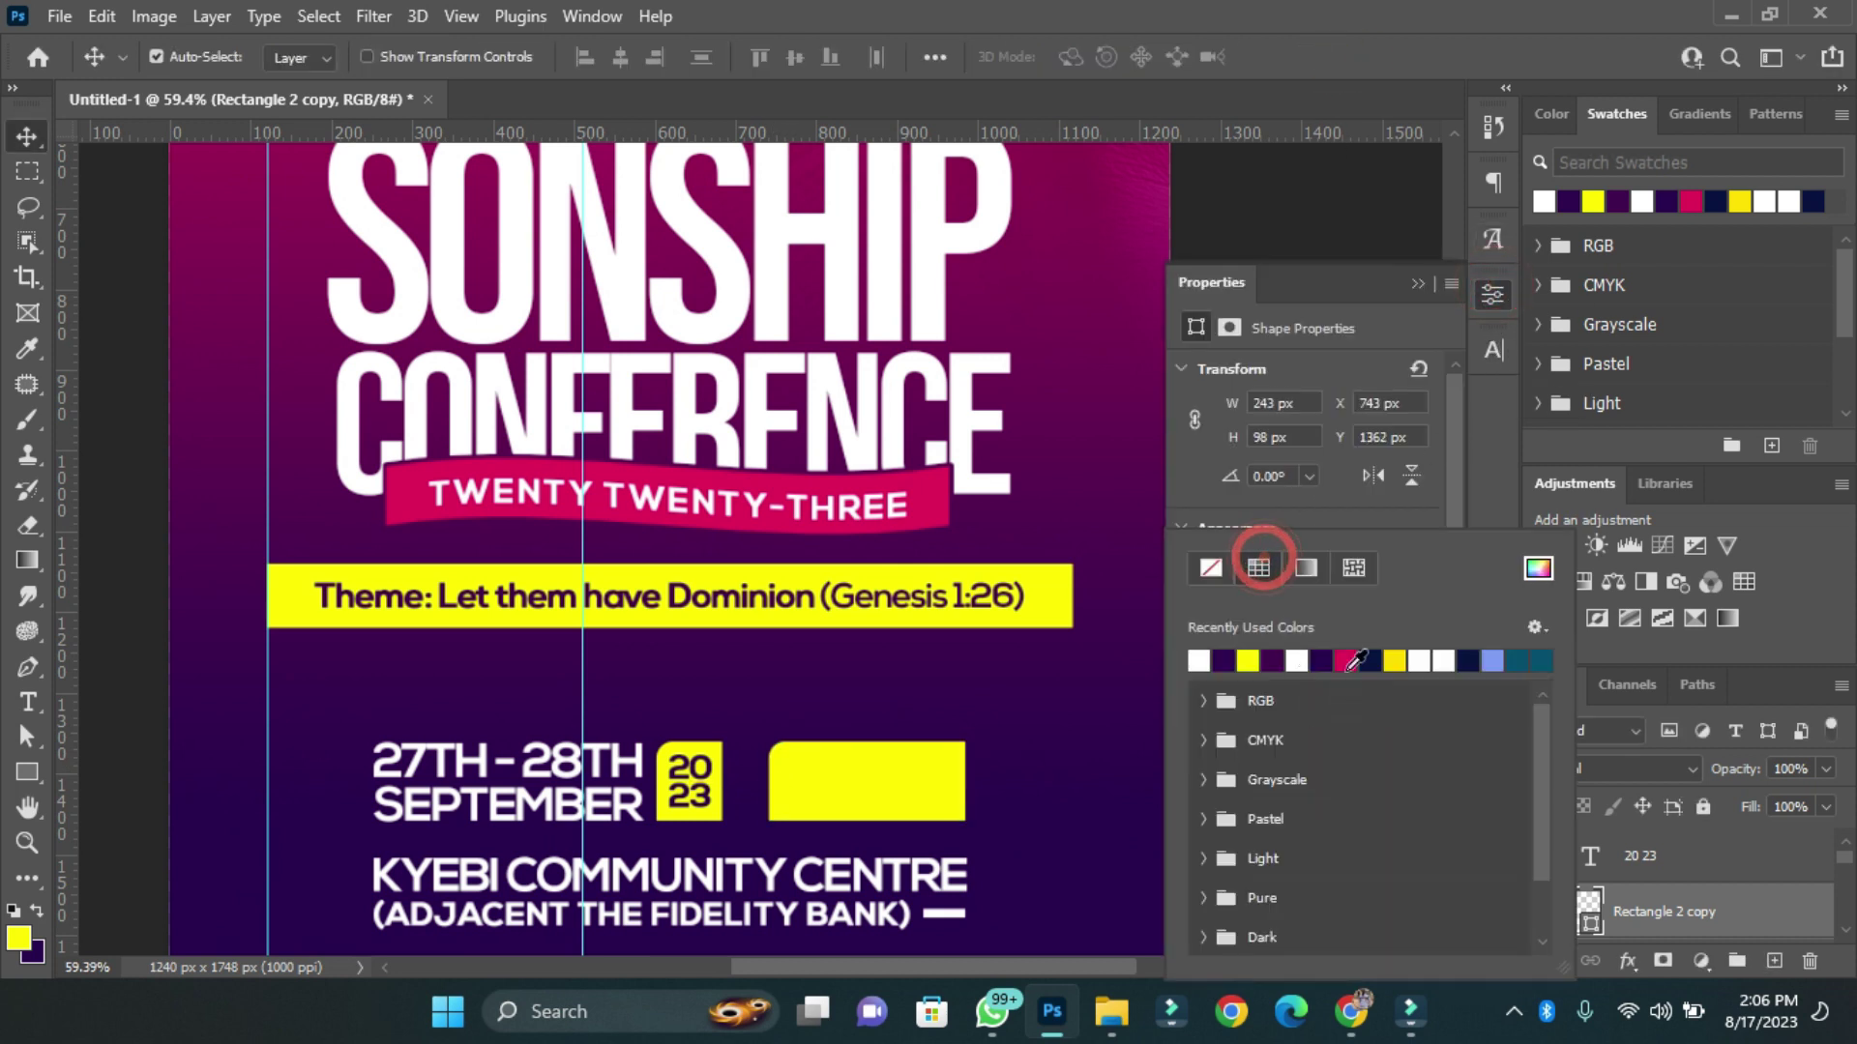
click(1345, 660)
key(Escape)
Copy the 2023 text onto the crimson box and retype it as 6:00 PM on two lines.
key(ctrl+minus)
key(ctrl+plus)
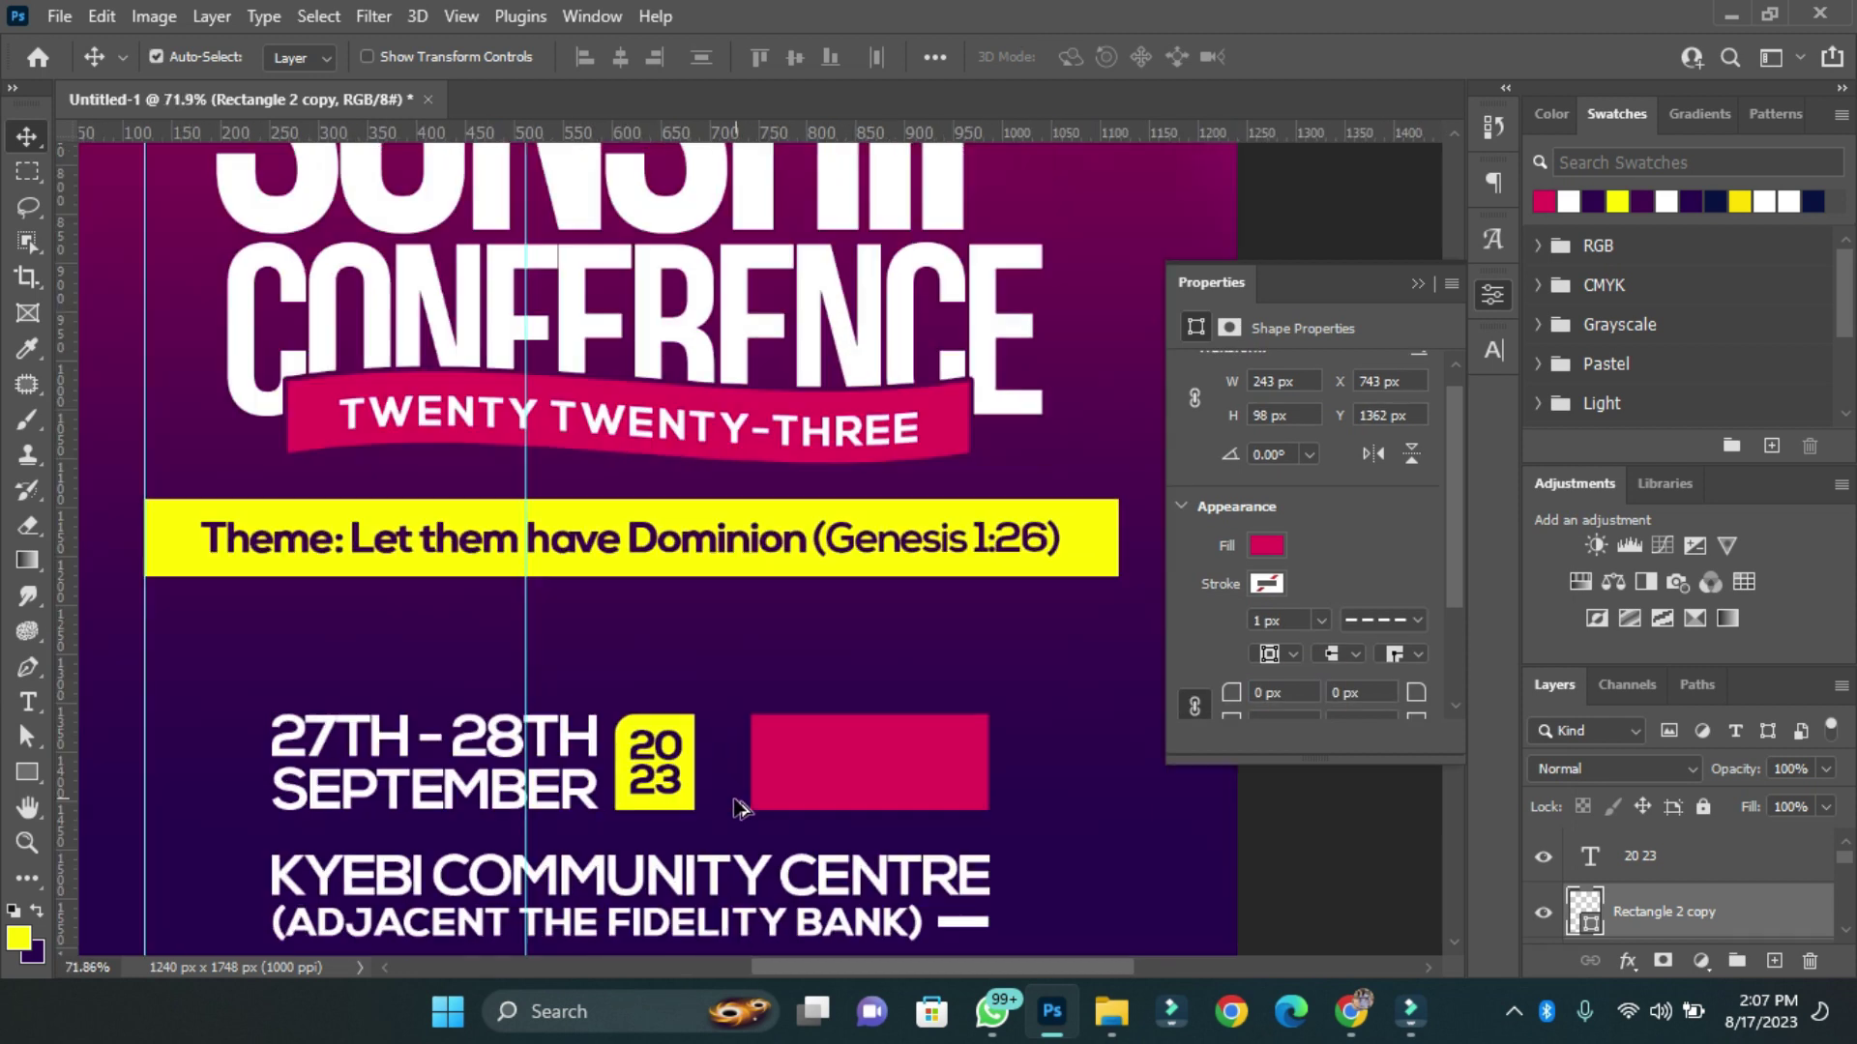
drag(654, 759, 865, 780)
key(t)
click(851, 781)
text(6:00 PM)
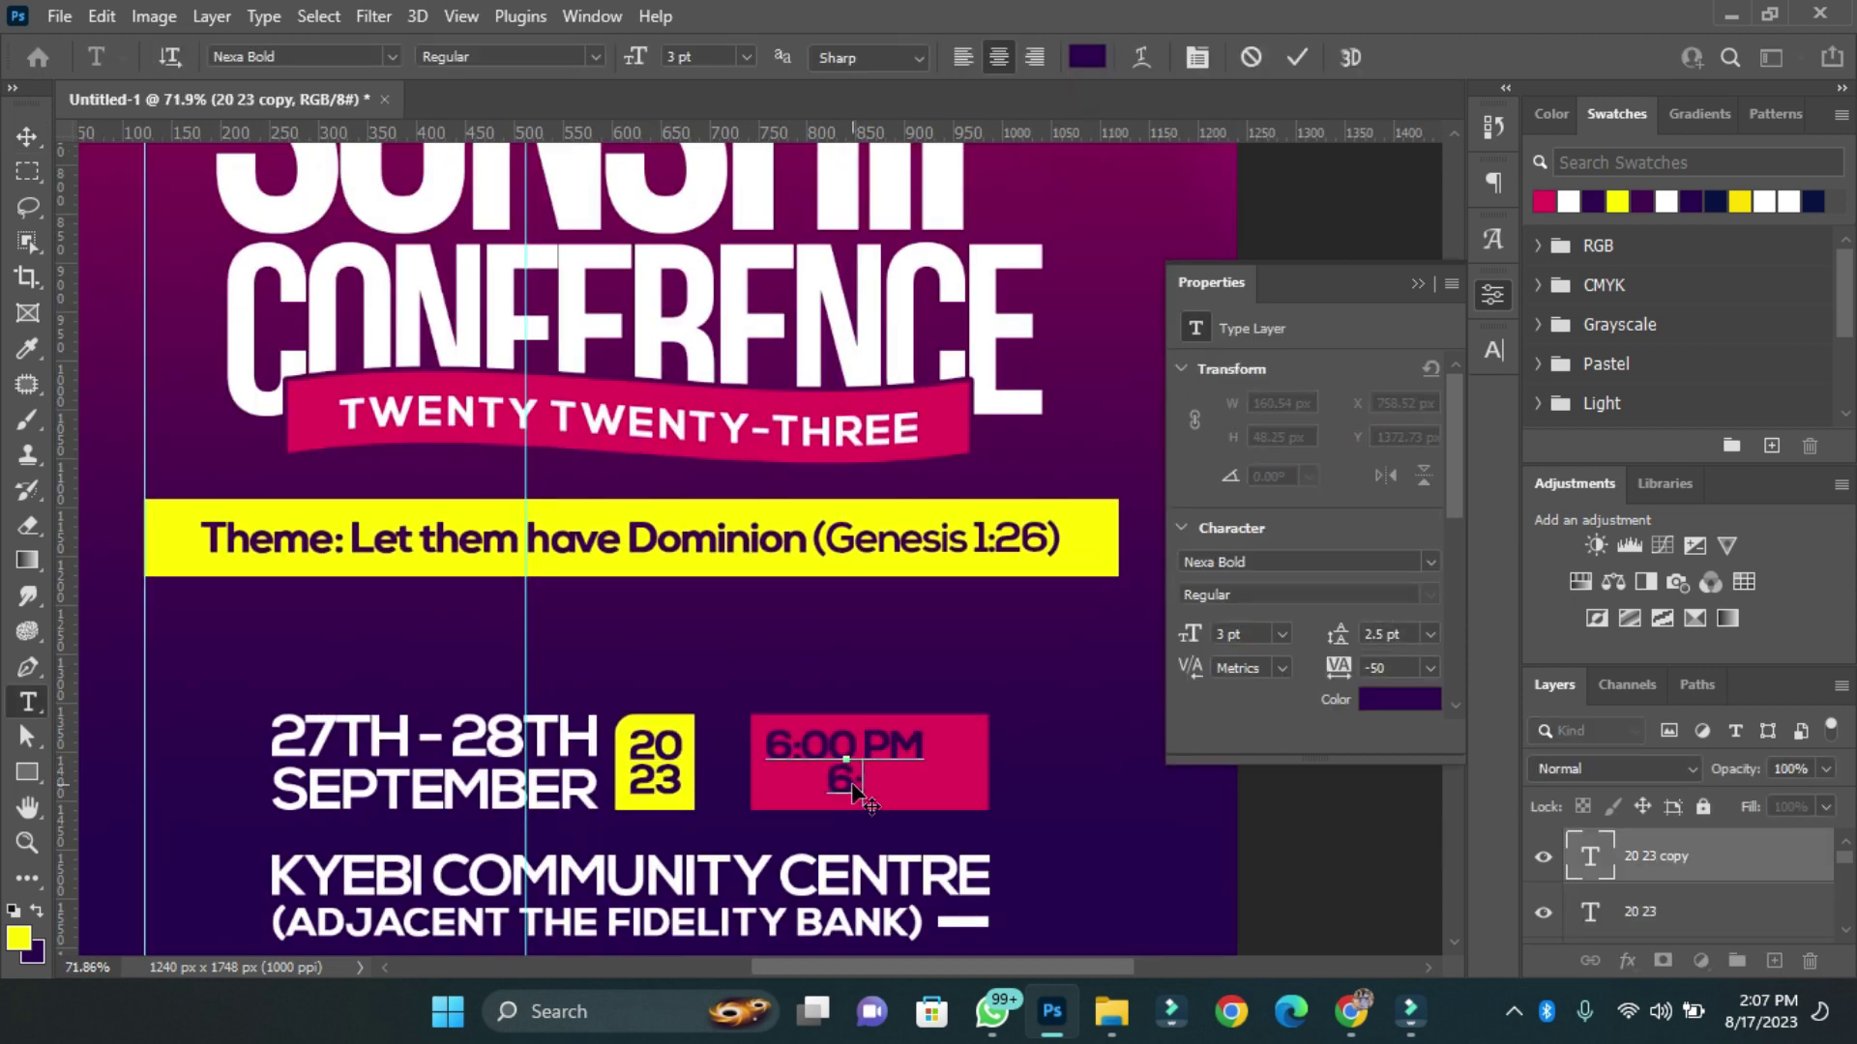
key(Return)
text(6:00 PM)
key(ctrl+Return)
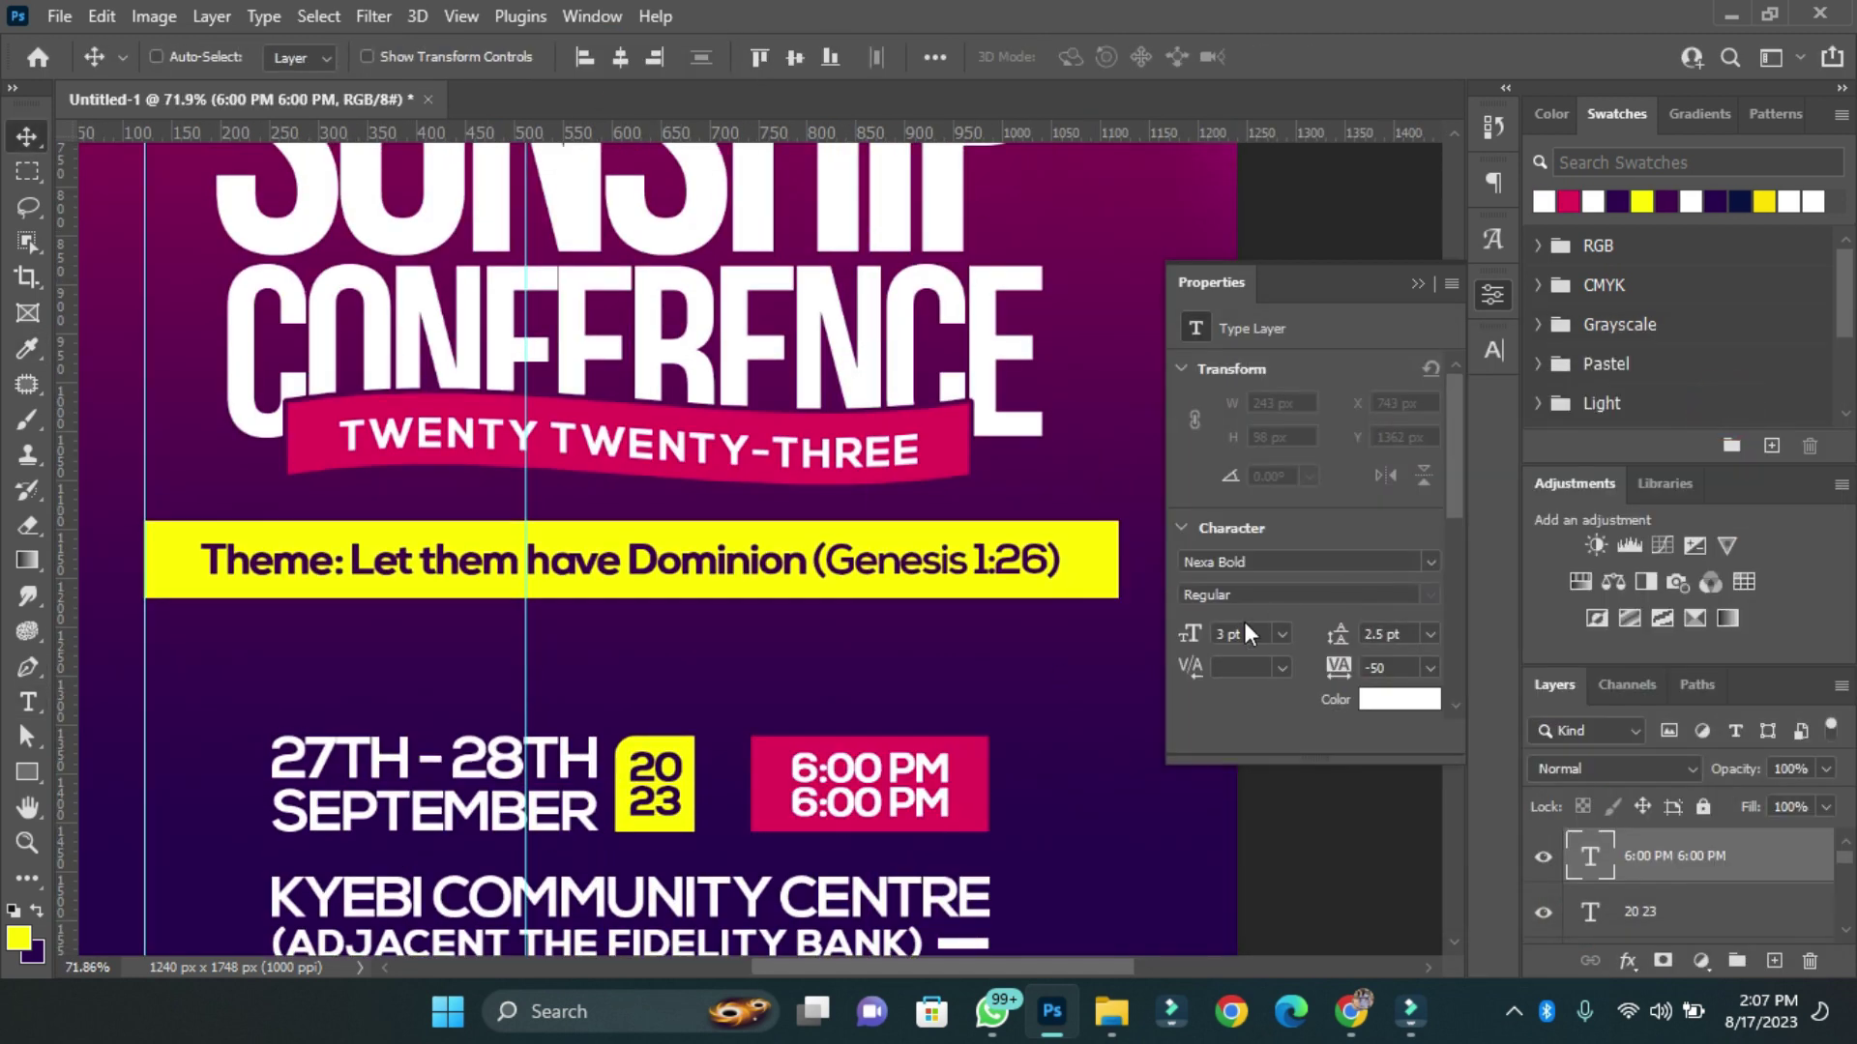
Draw a small circle centred on the crimson box and fill it dark purple.
scroll(878, 806, up, 5)
right_click(27, 771)
click(126, 796)
drag(820, 631, 843, 653)
key(v)
click(617, 57)
click(792, 57)
click(1266, 567)
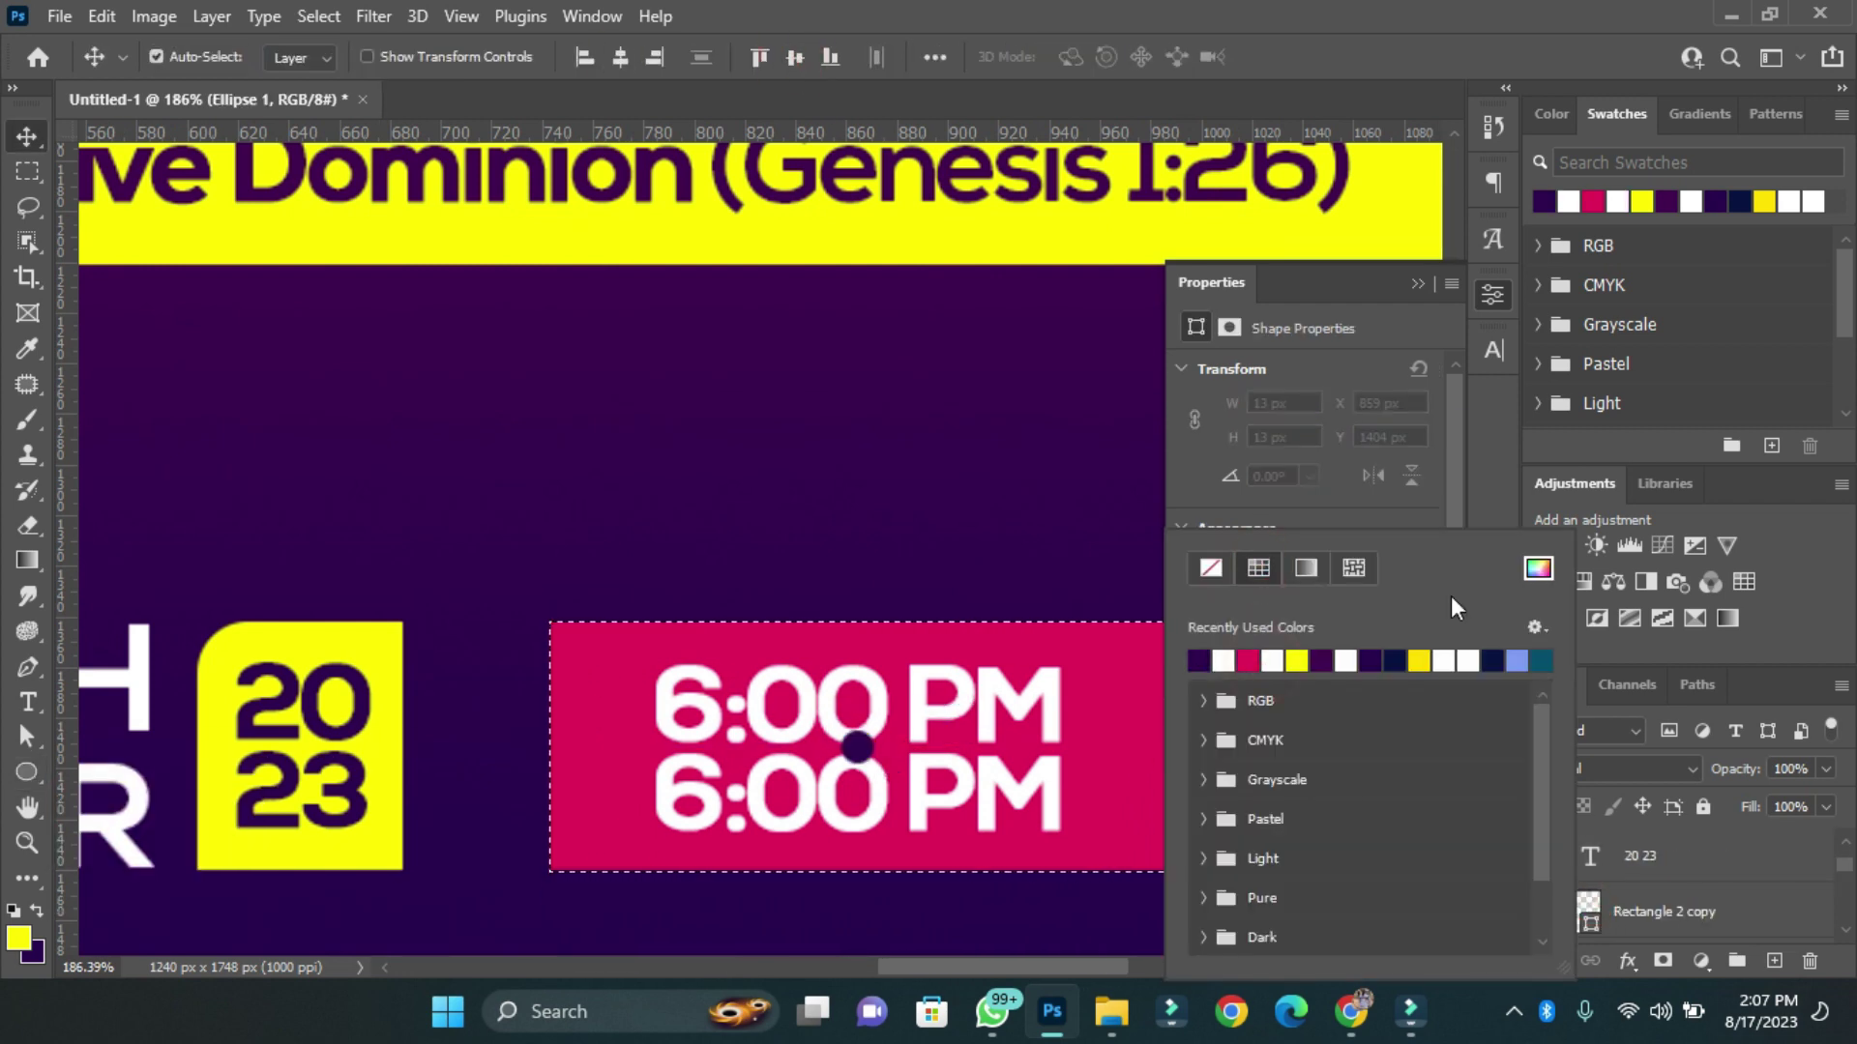
double_click(1451, 596)
Mask a ring around the circle from the time text and shrink the dot between the lines.
scroll(856, 744, up, 3)
scroll(1544, 891, up, 2)
ctrl+click(1584, 855)
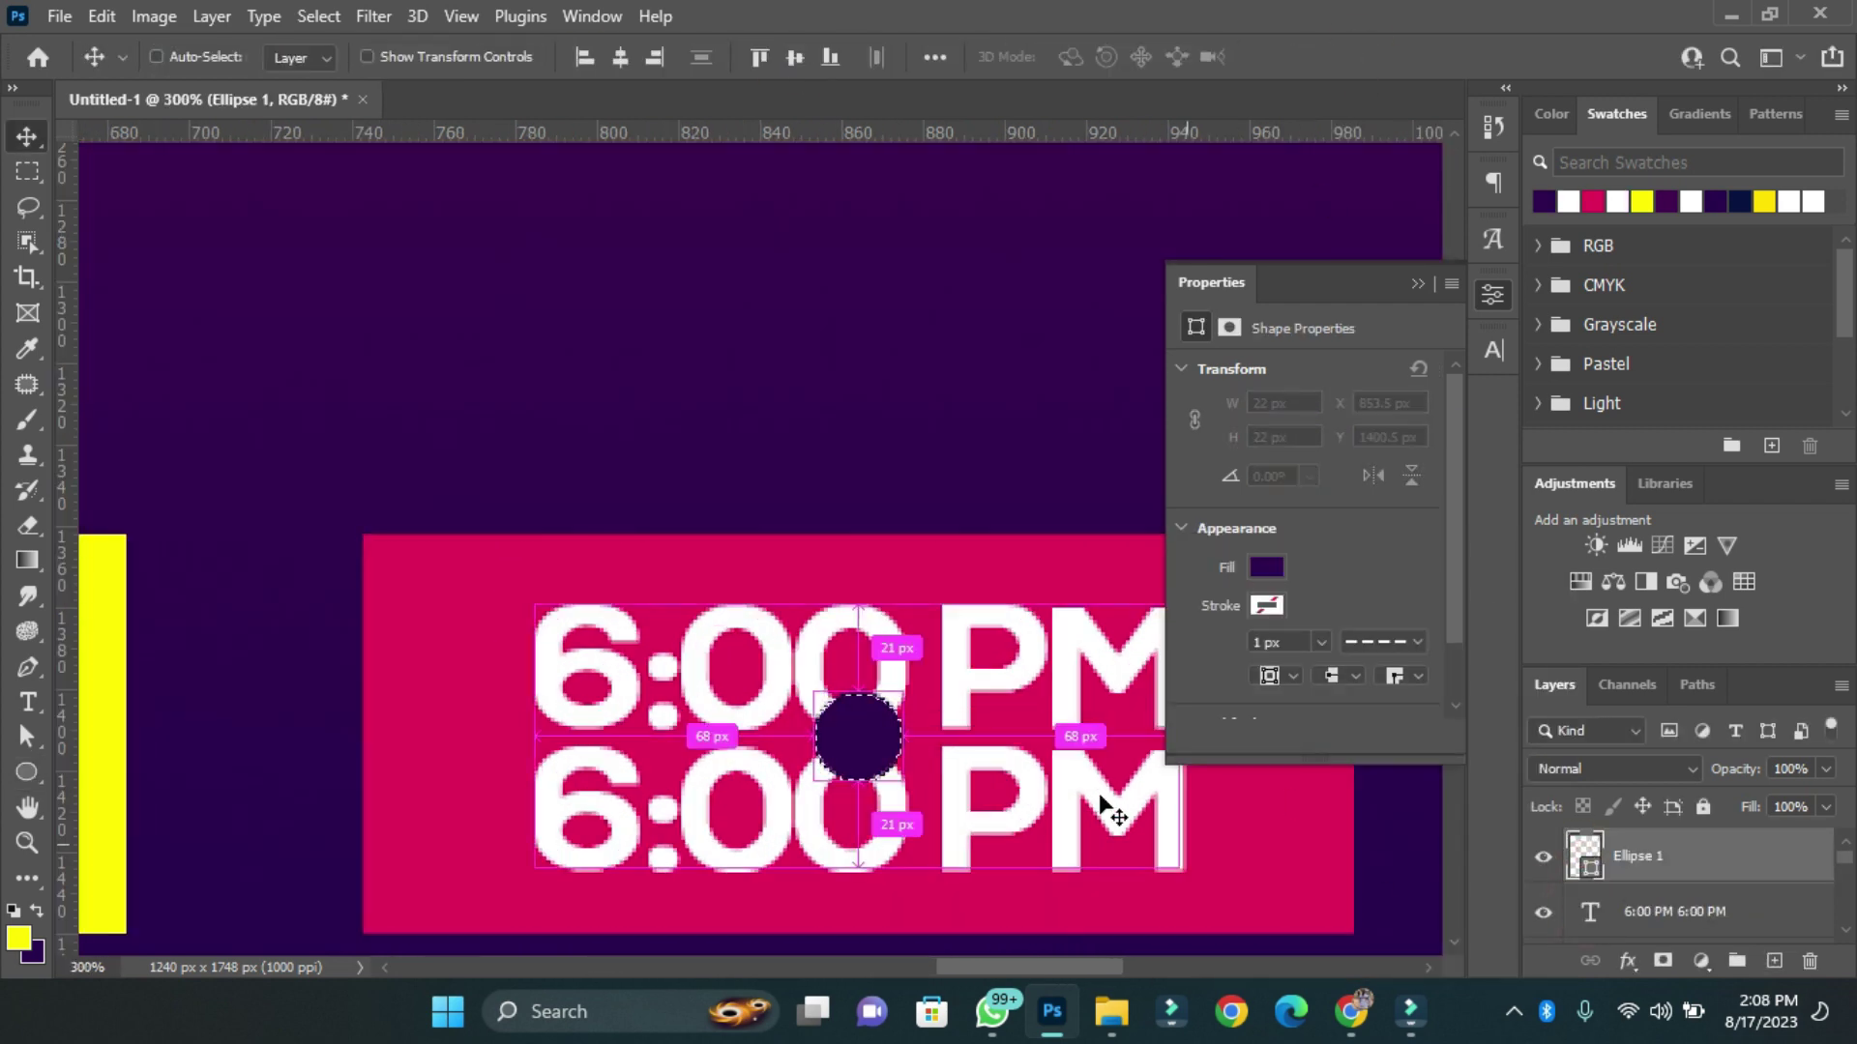
click(1702, 911)
alt+click(1662, 960)
click(1702, 855)
key(ctrl+t)
drag(895, 771, 882, 759)
click(1344, 58)
key(ctrl+0)
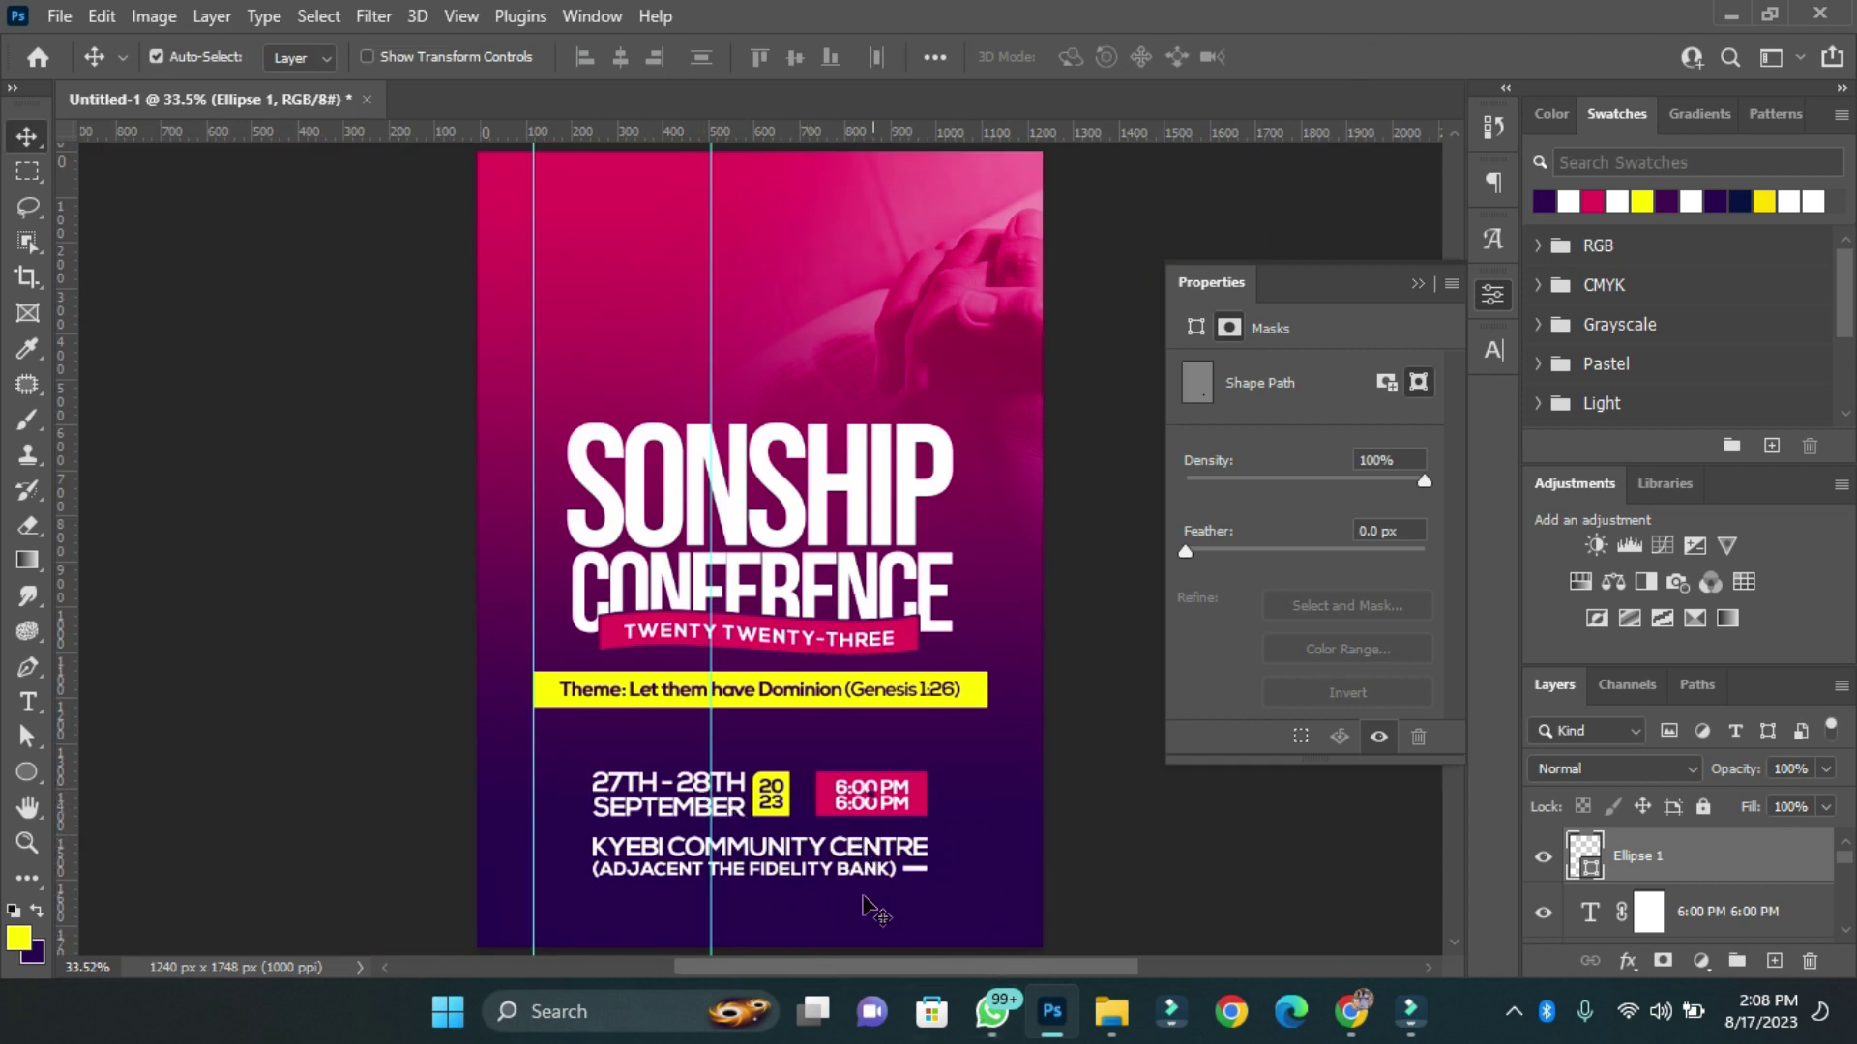
Narrow the venue text block slightly from its left edge and open the File menu.
scroll(611, 909, up, 3)
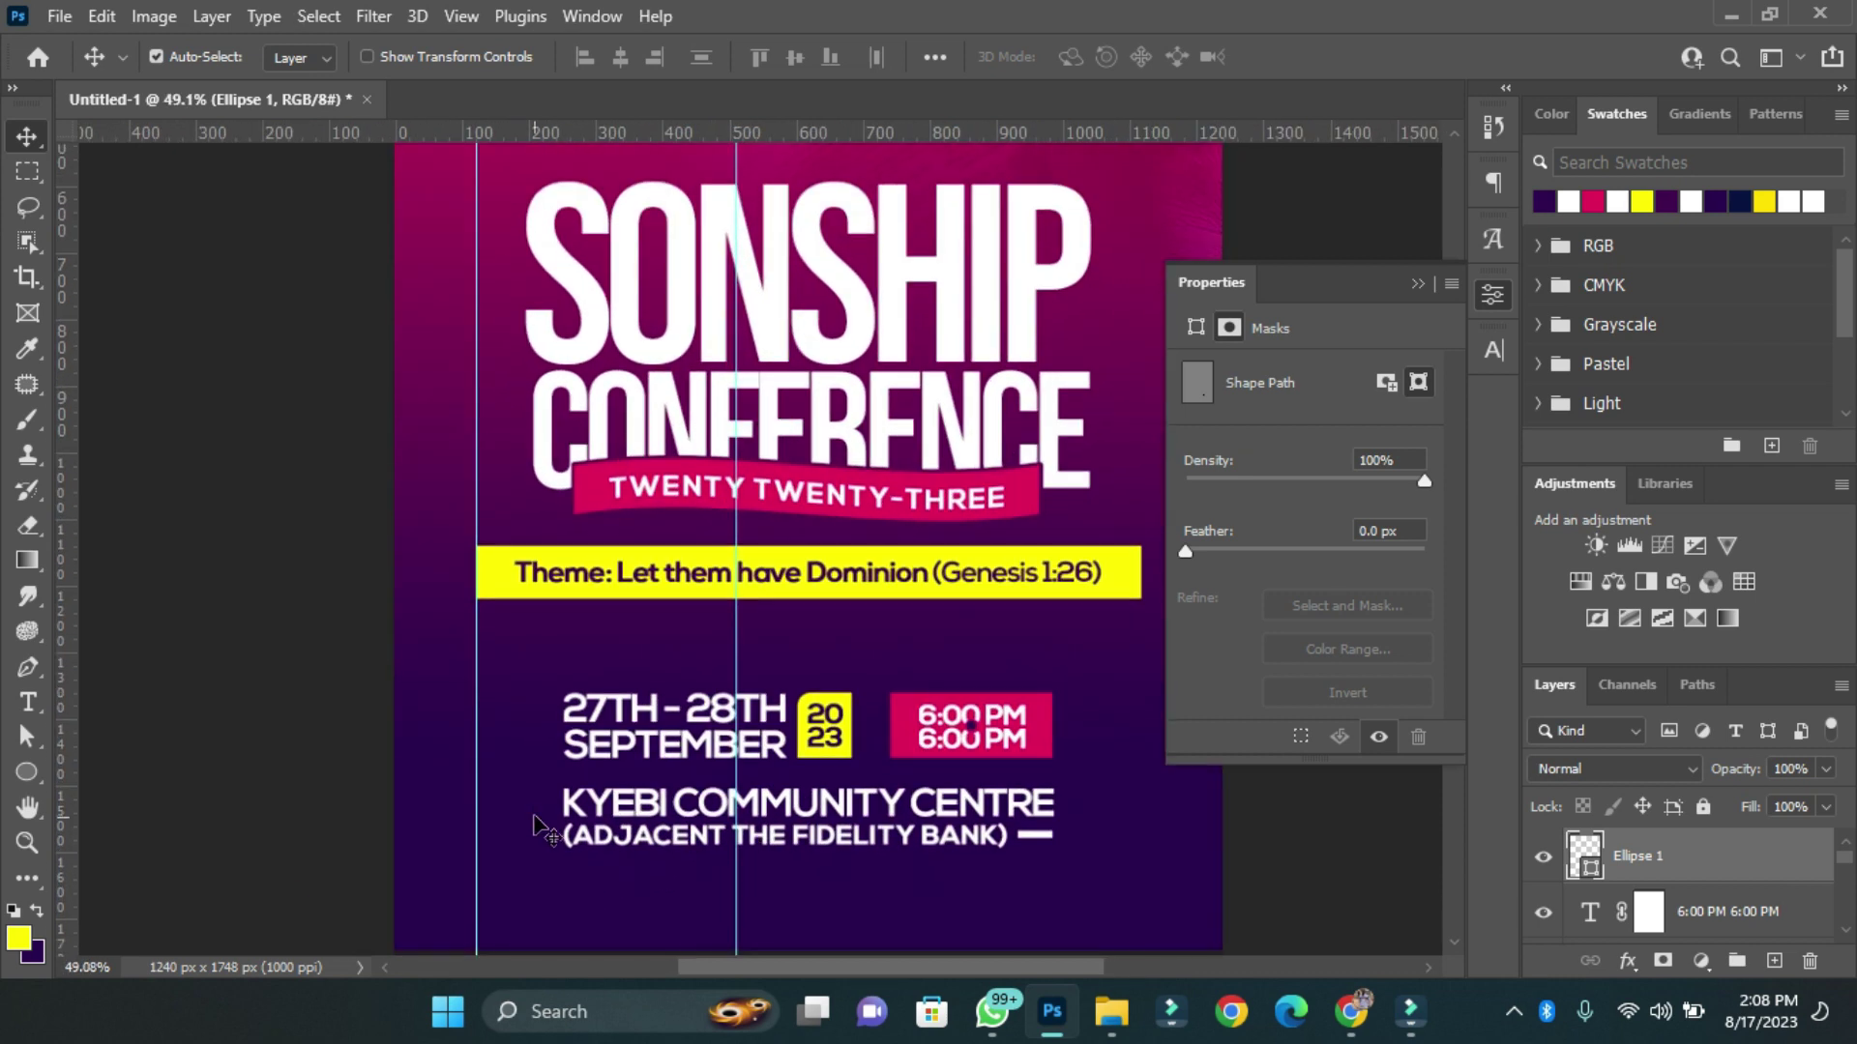
drag(541, 785, 1049, 892)
click(1032, 834)
key(ctrl+t)
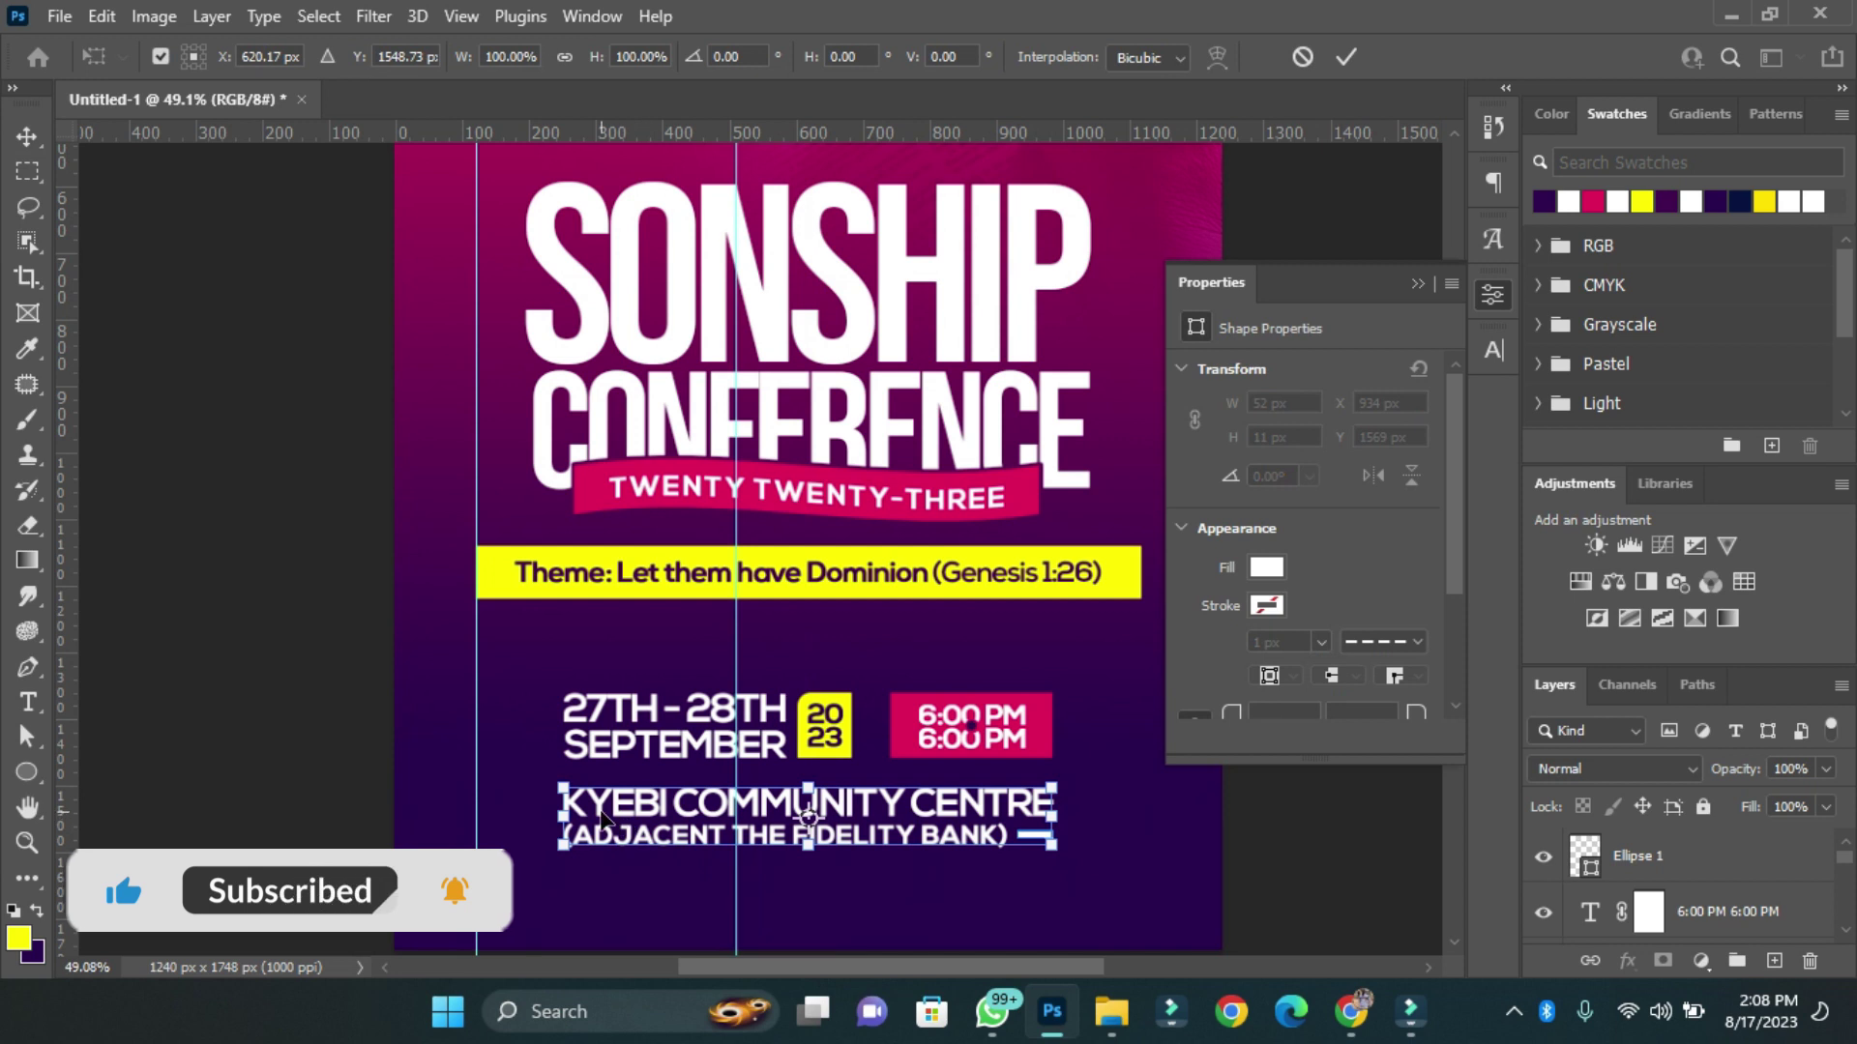
drag(553, 815, 600, 829)
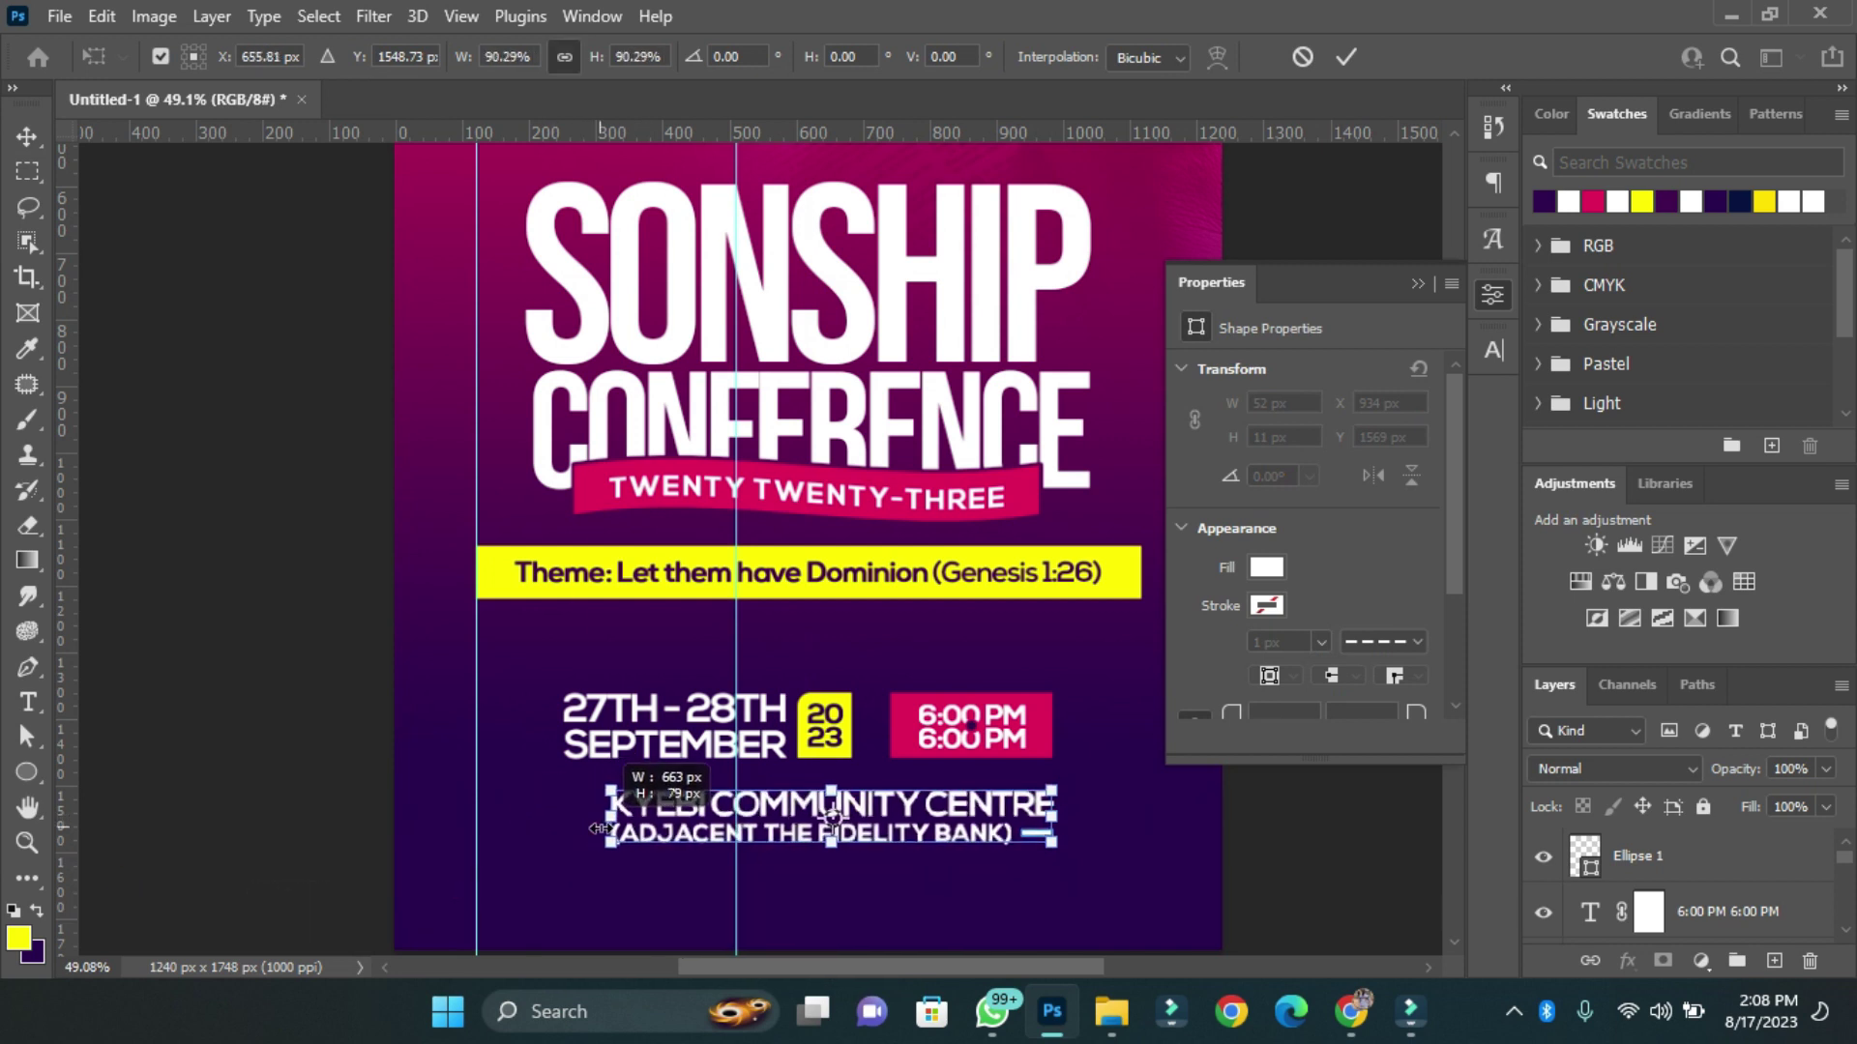
click(59, 17)
Place the location pin icon from the F: ICONS folder beside the venue name.
click(97, 606)
click(109, 650)
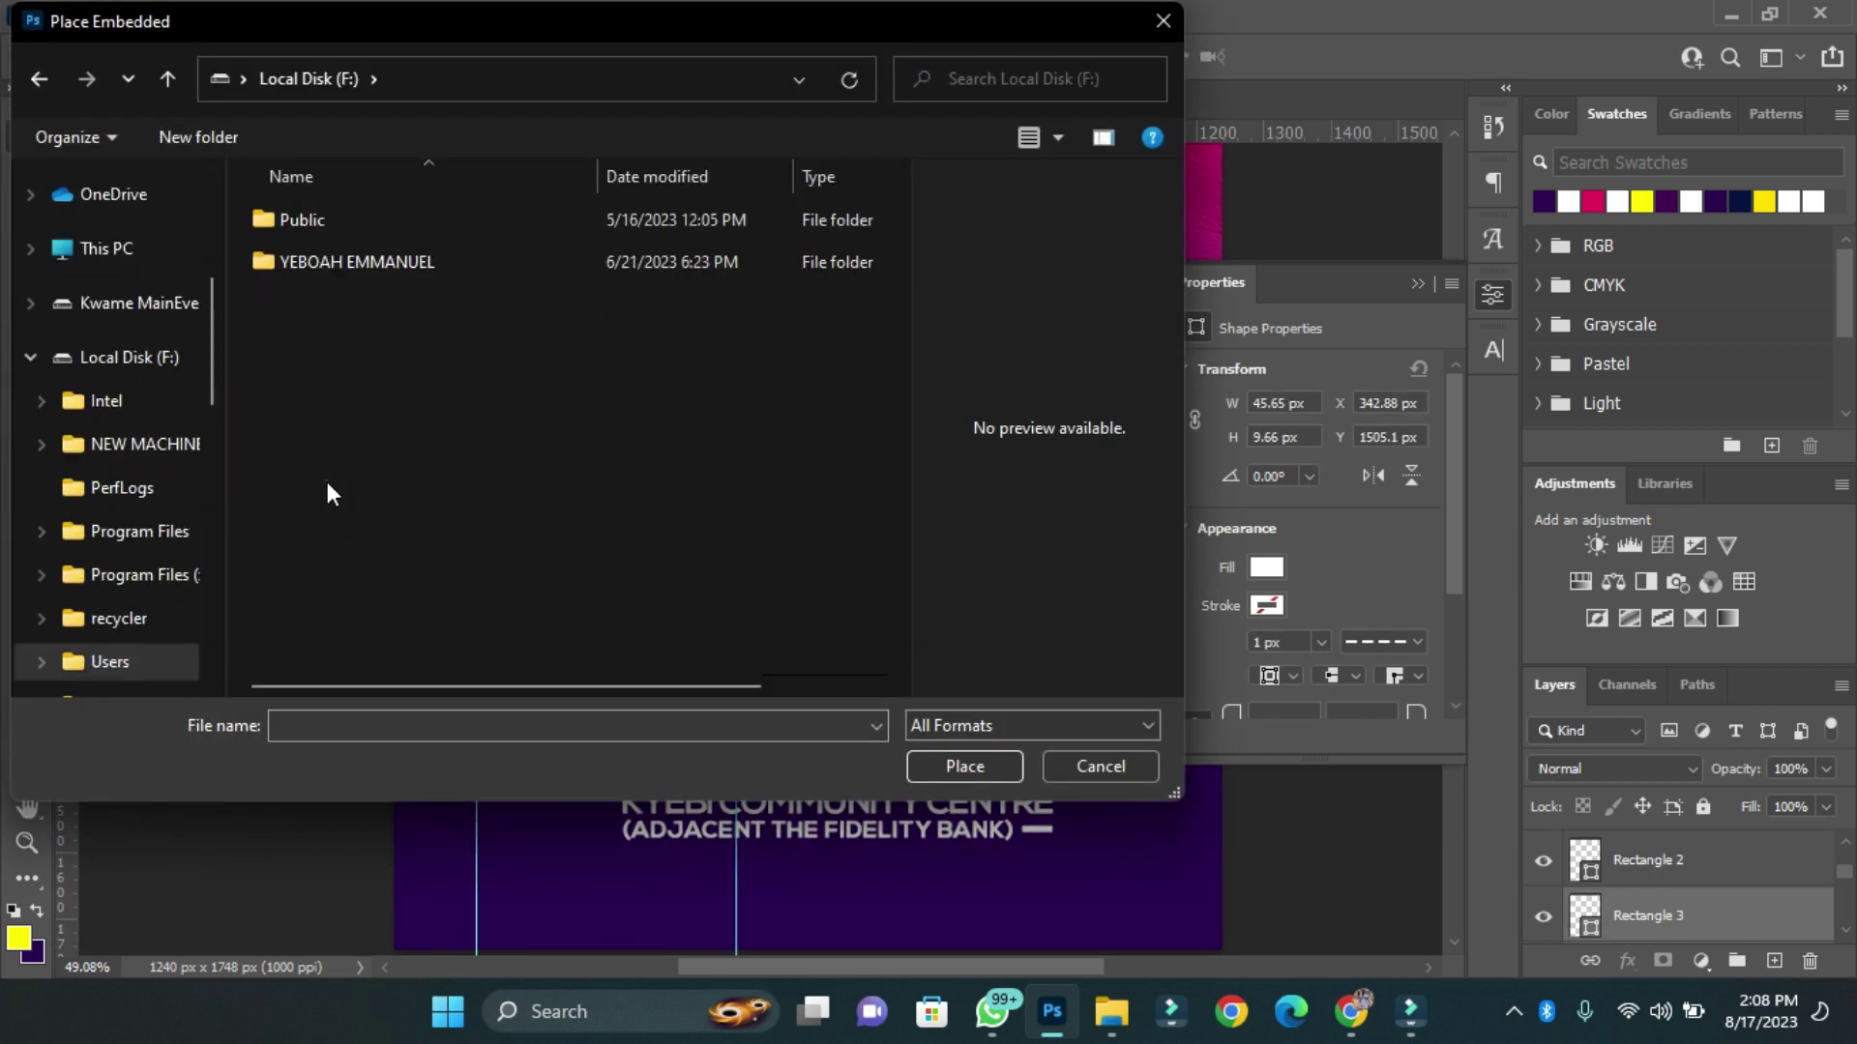
double_click(387, 262)
double_click(448, 264)
scroll(532, 406, down, 10)
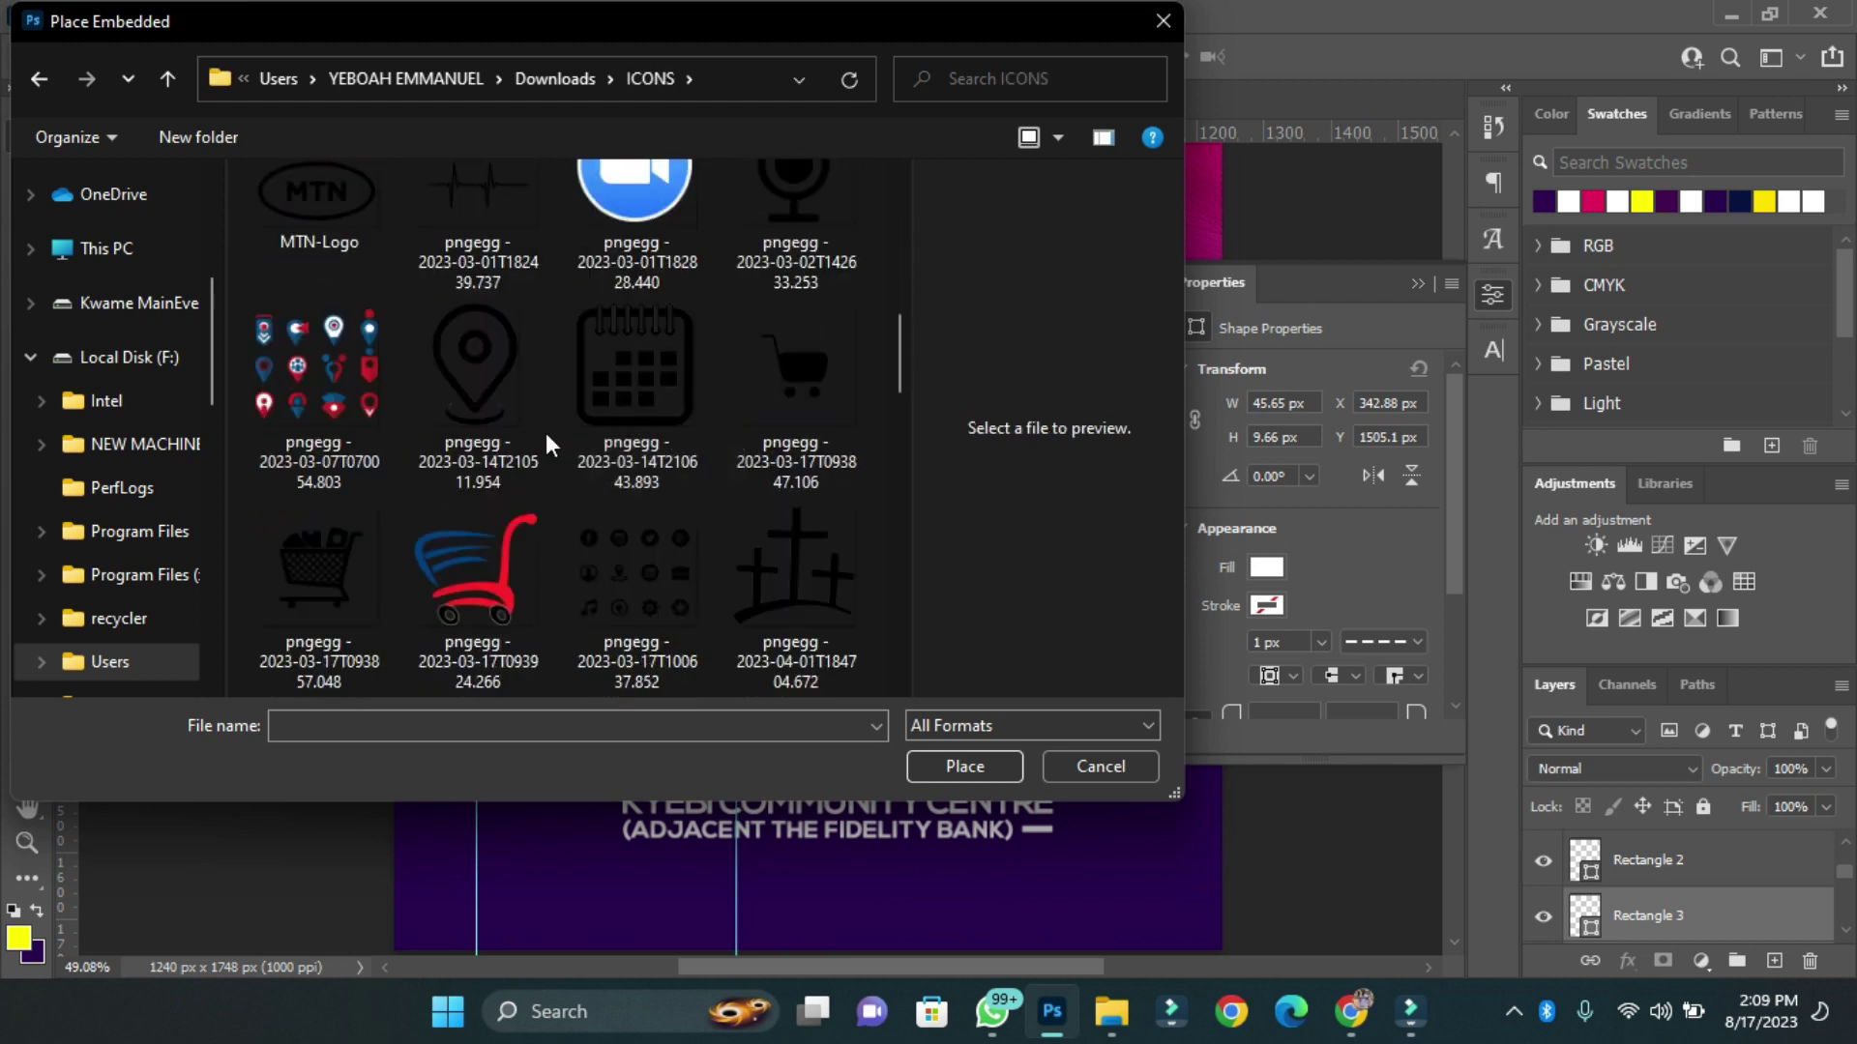
click(636, 609)
click(921, 758)
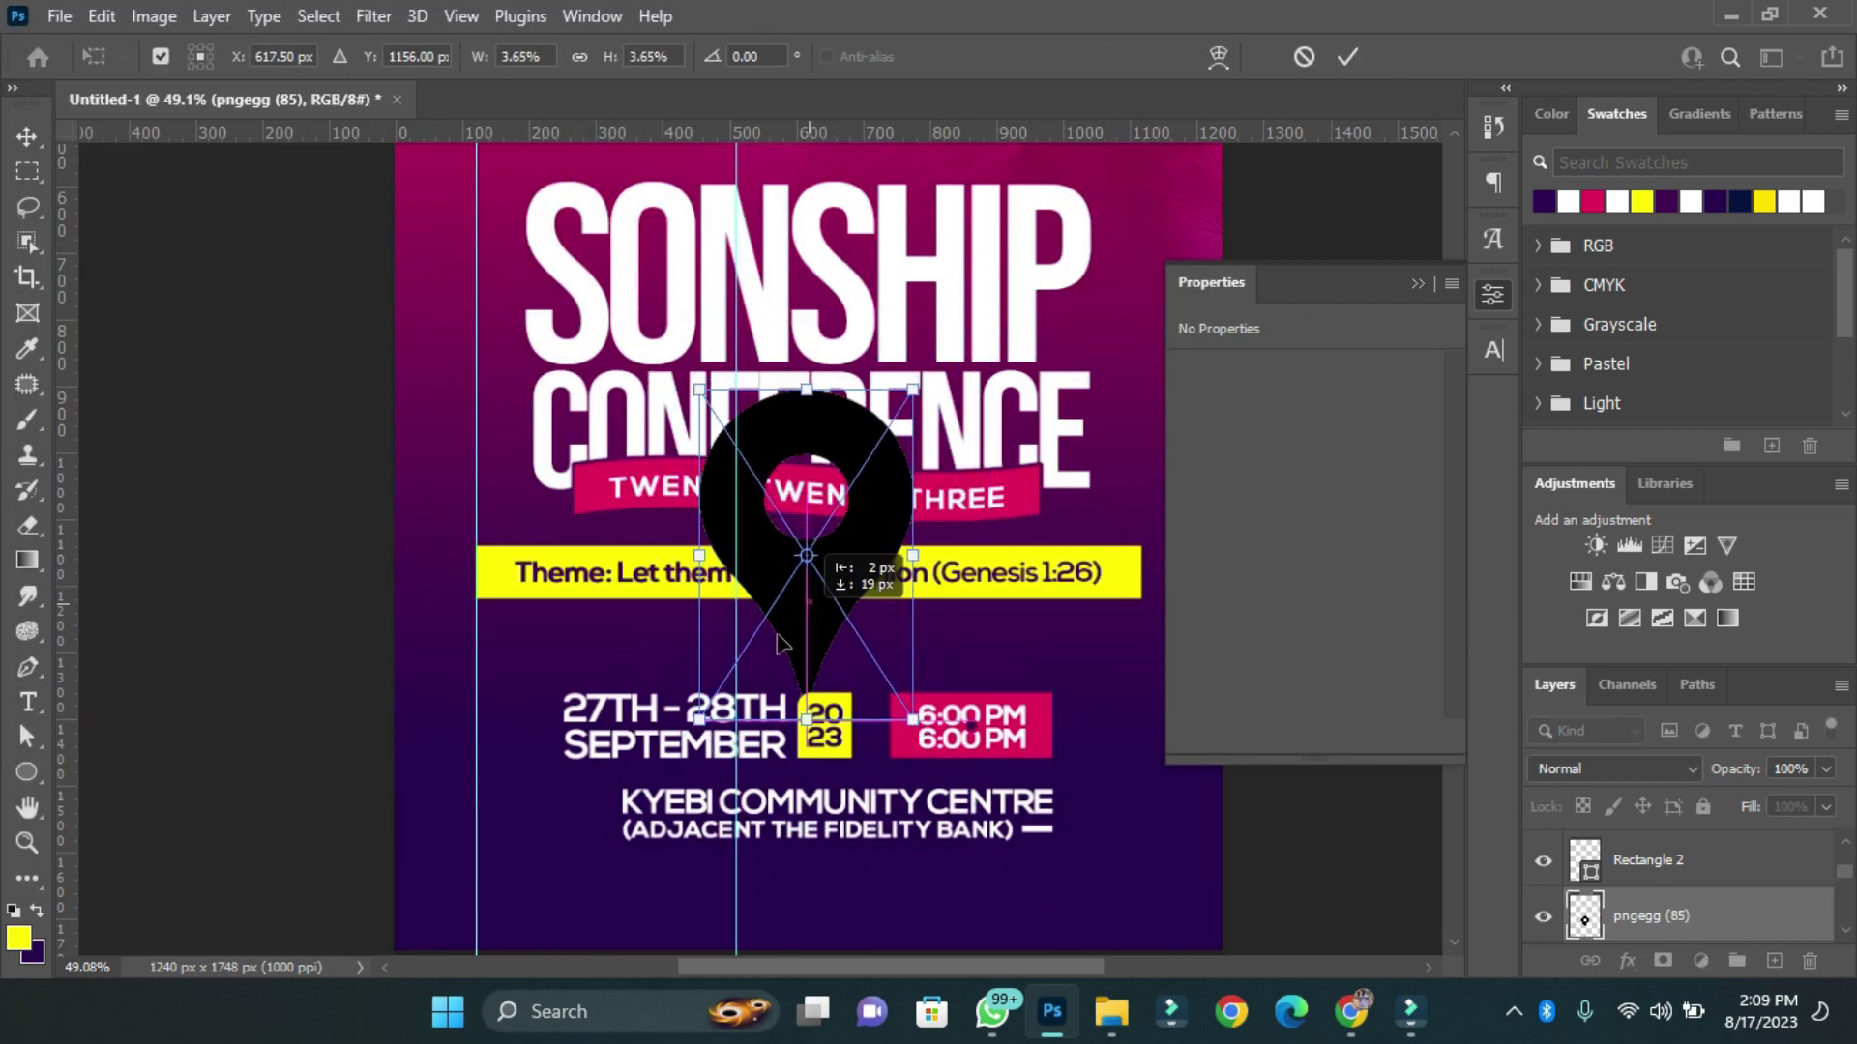
key(Return)
drag(576, 827, 587, 827)
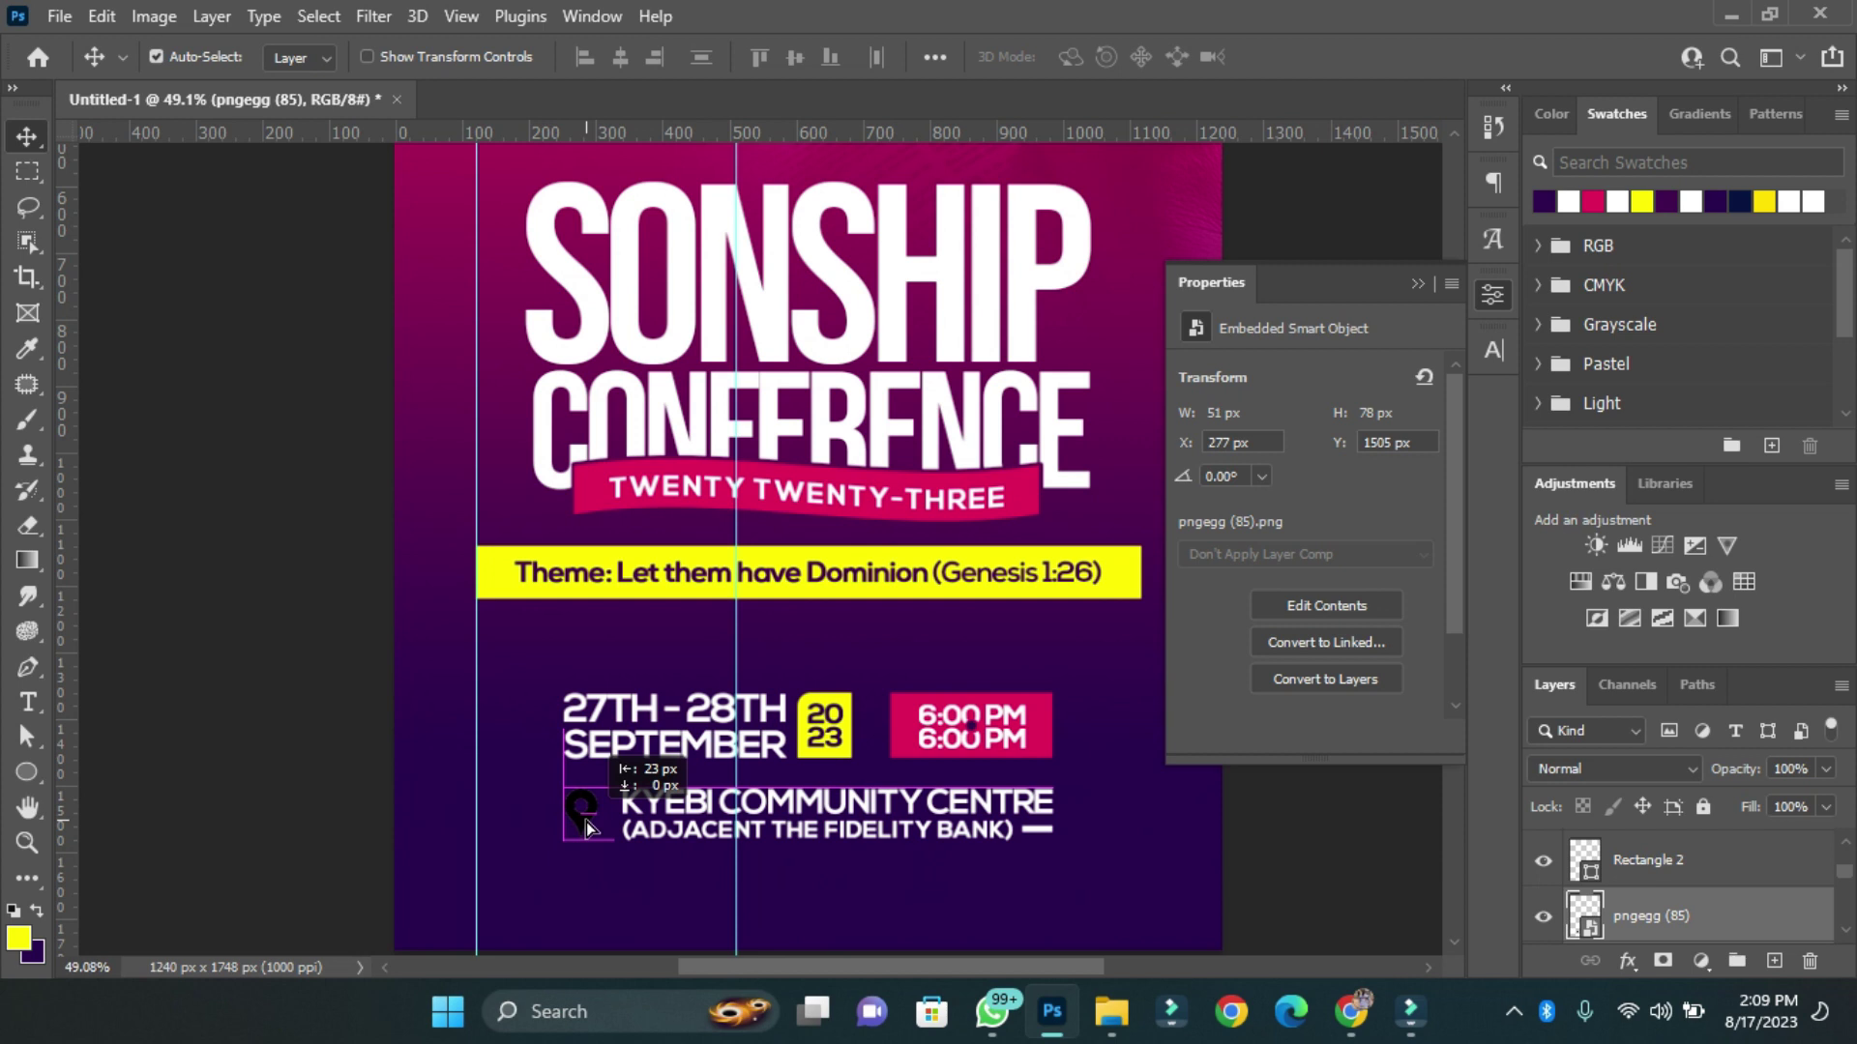
Give the pin a yellow Color Overlay.
click(1625, 960)
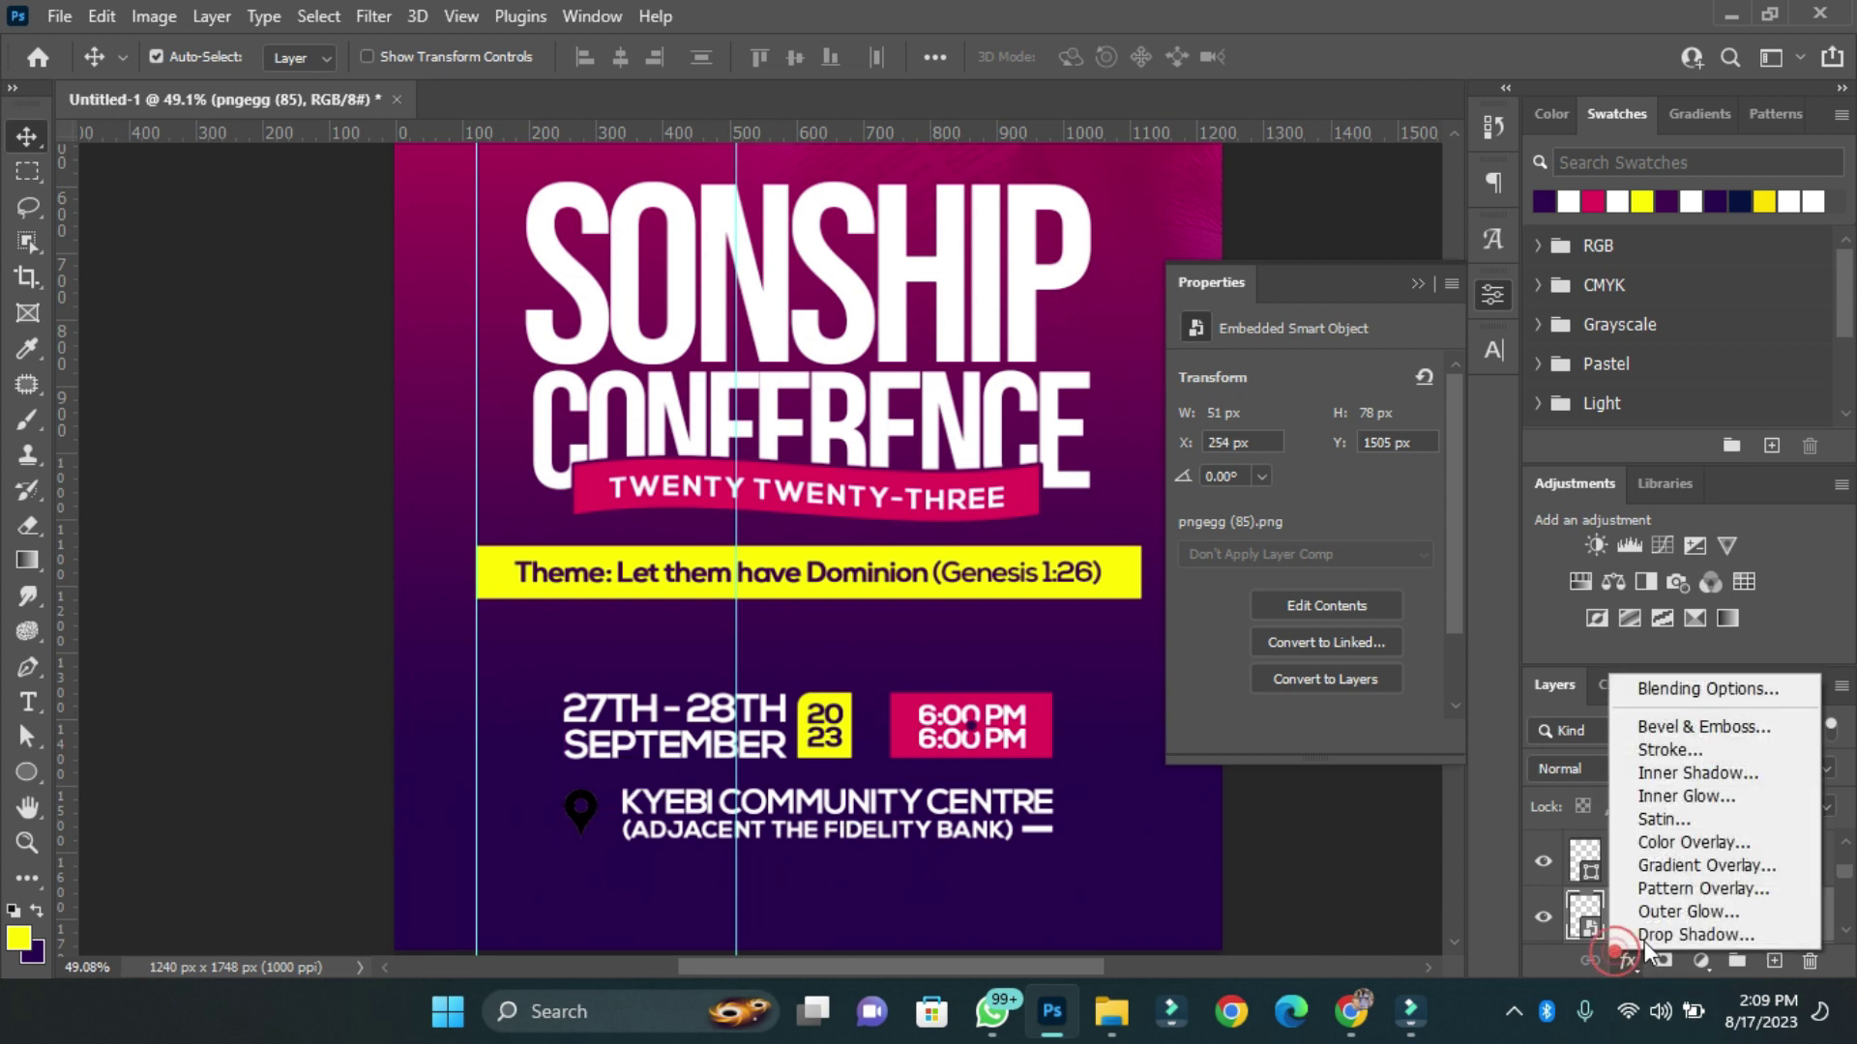
click(1698, 688)
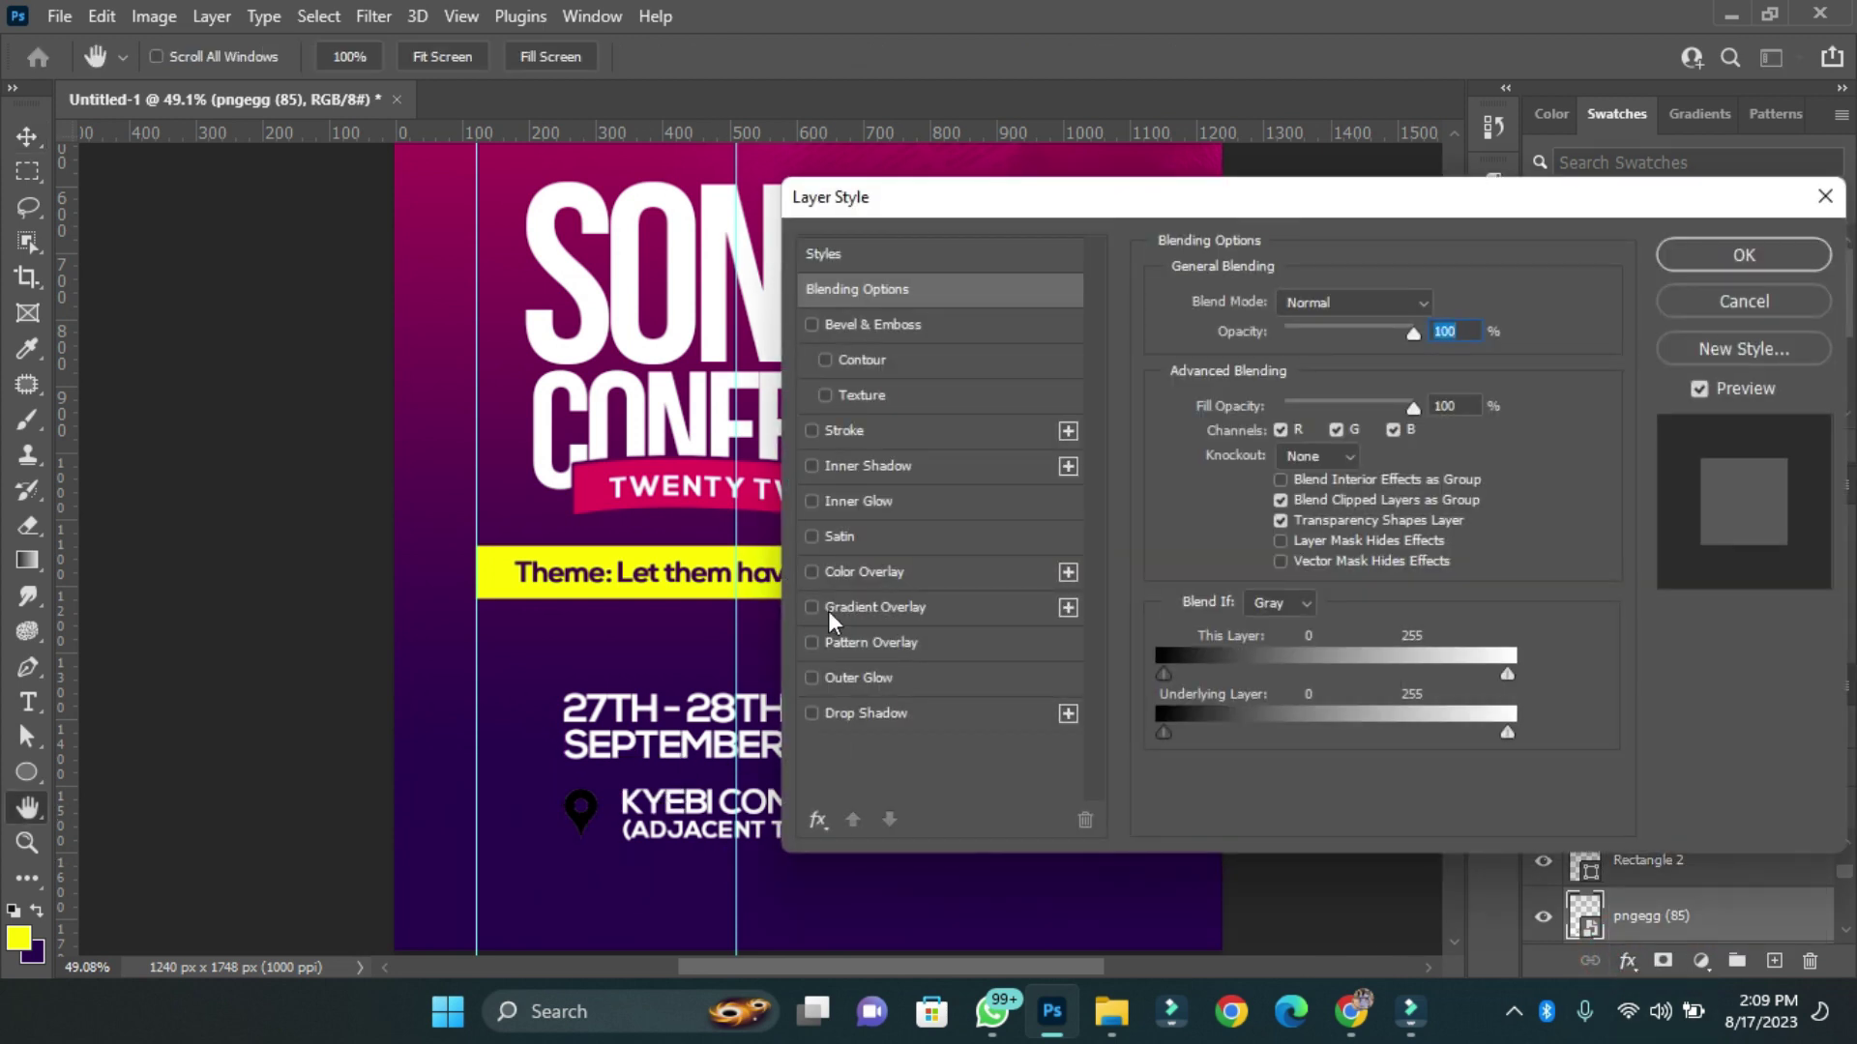
click(830, 573)
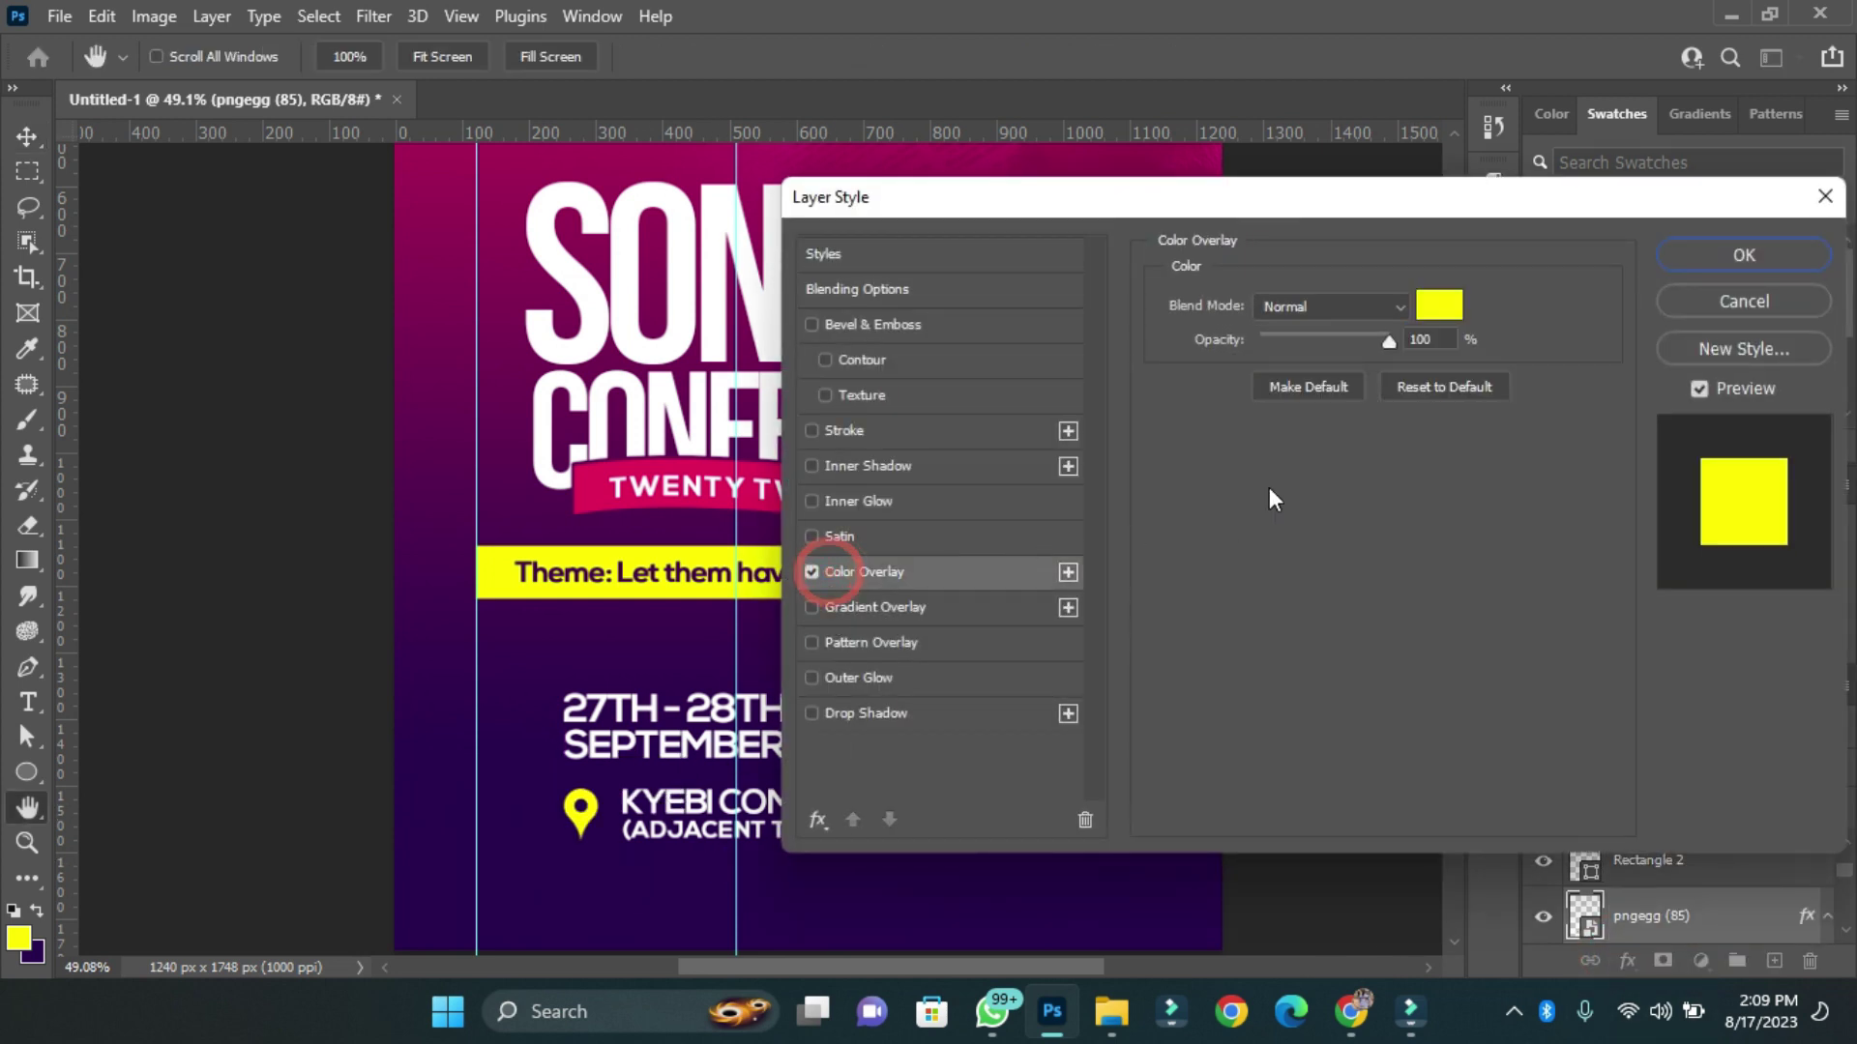
click(1702, 256)
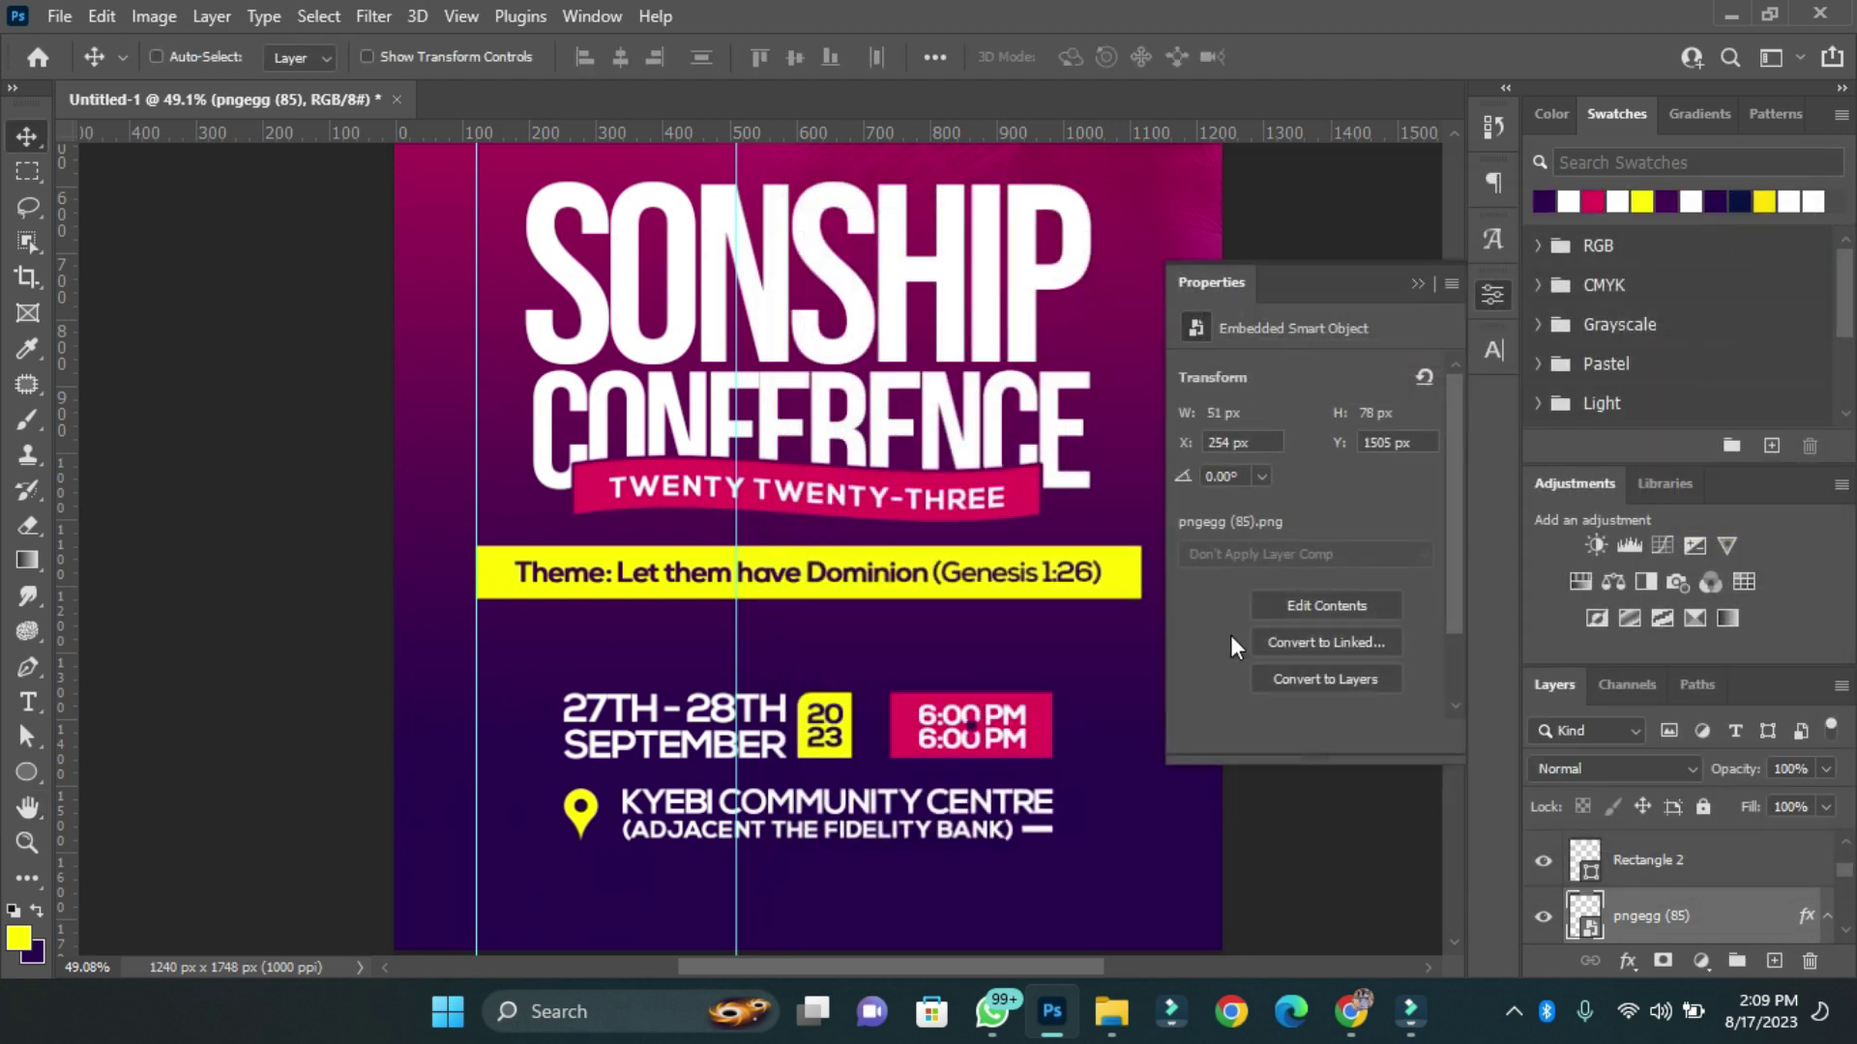
Align the pin with the venue address and widen the pin-and-address line to about 102%.
key(ctrl+0)
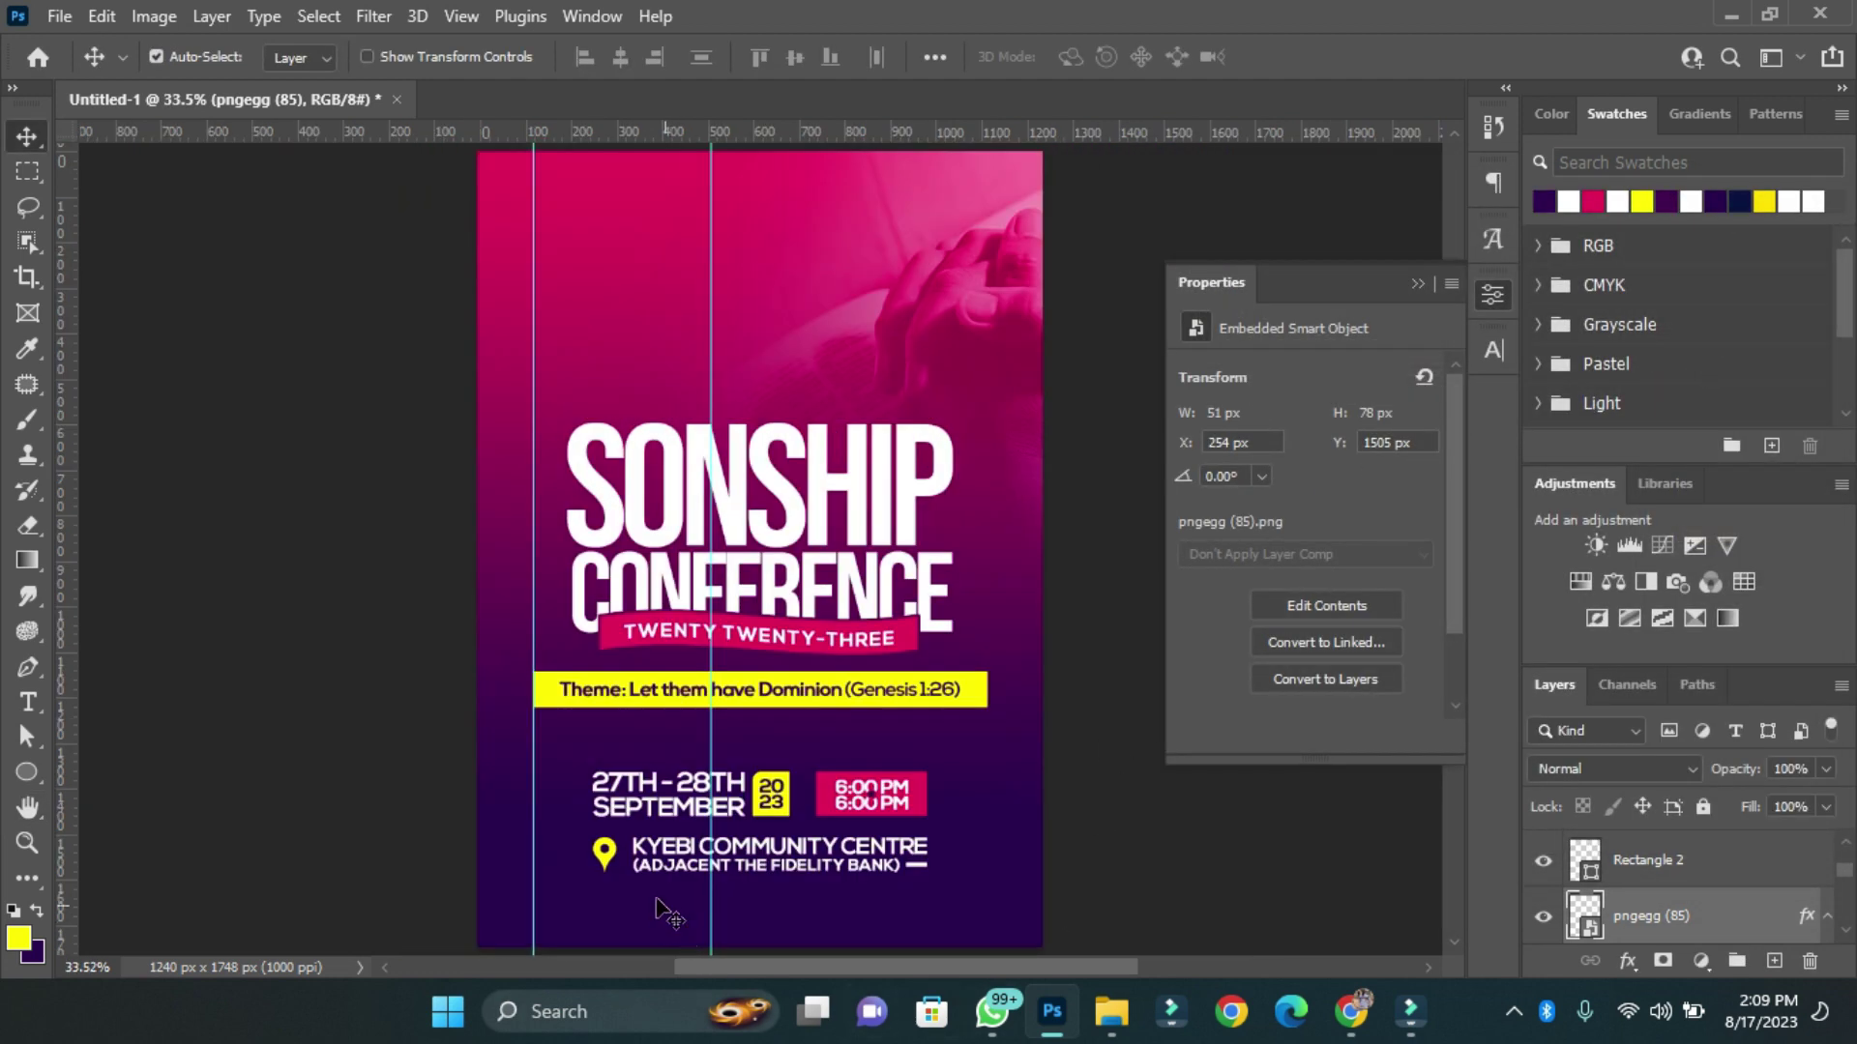
scroll(640, 870, up, 3)
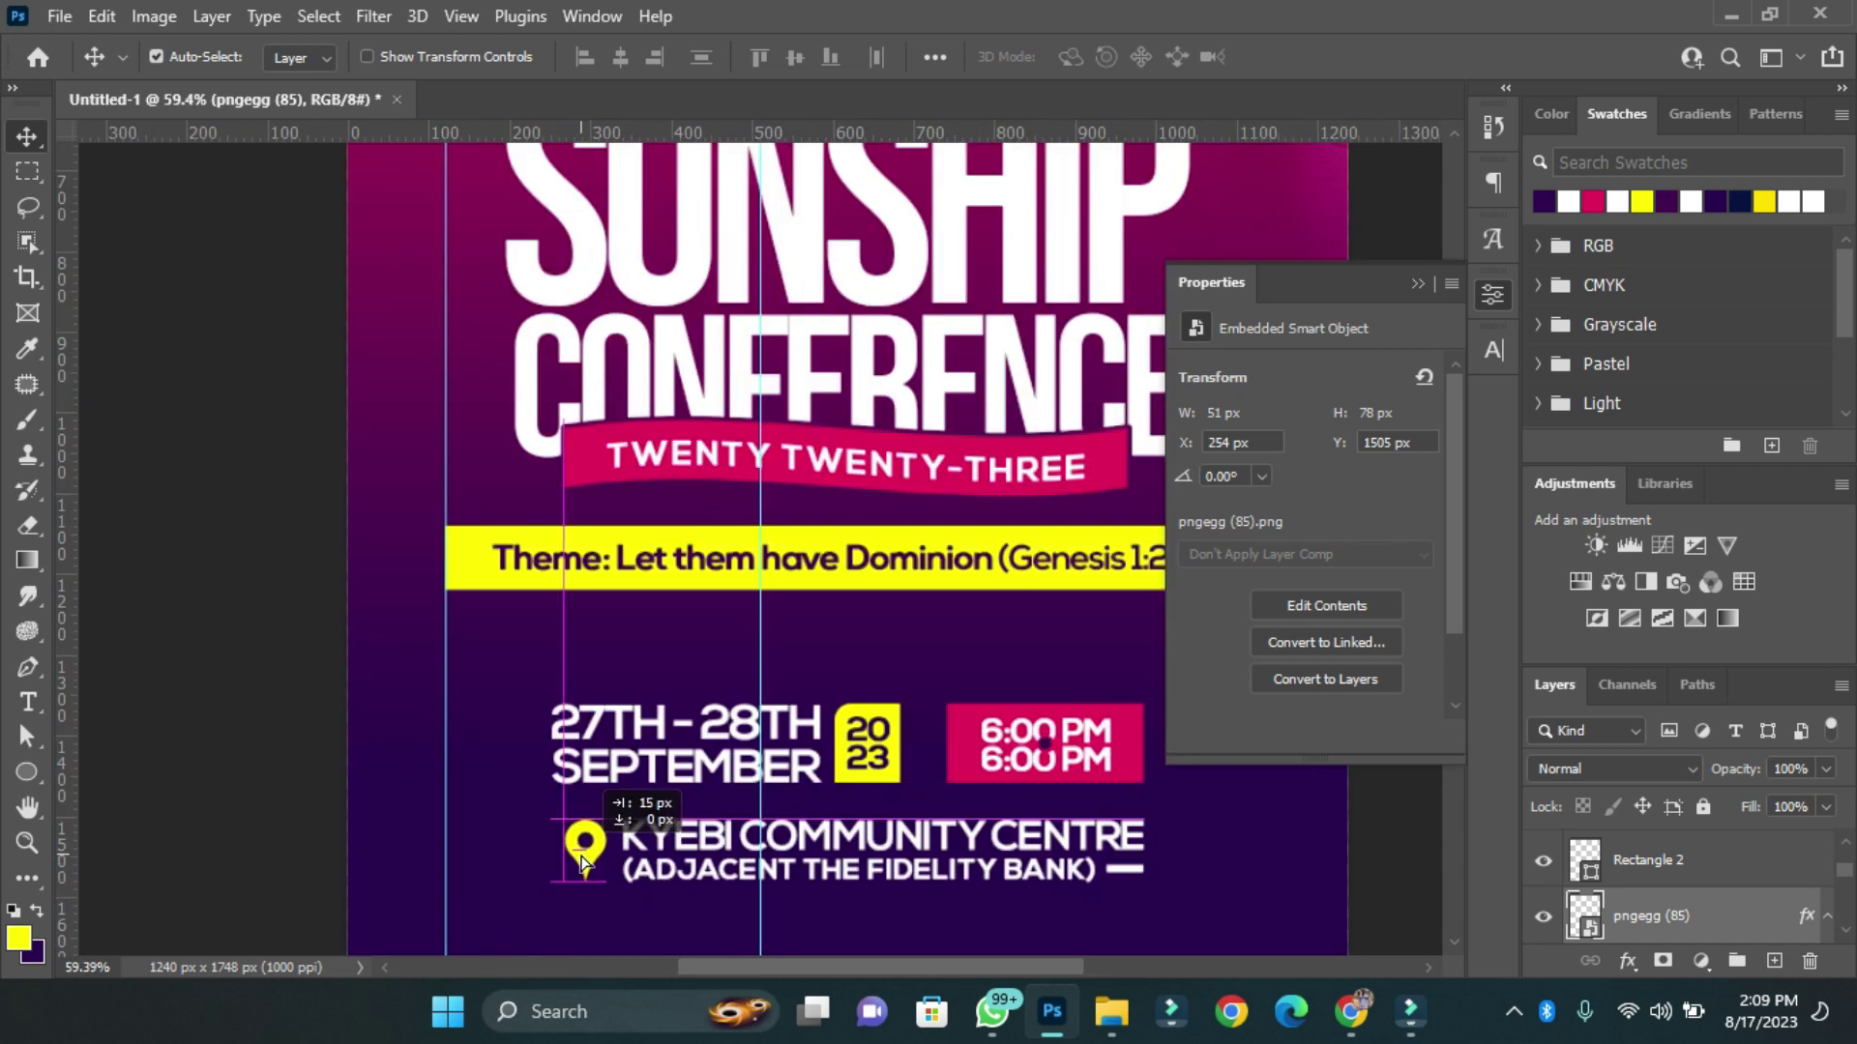
drag(582, 861, 583, 860)
drag(713, 911, 711, 909)
key(ctrl+t)
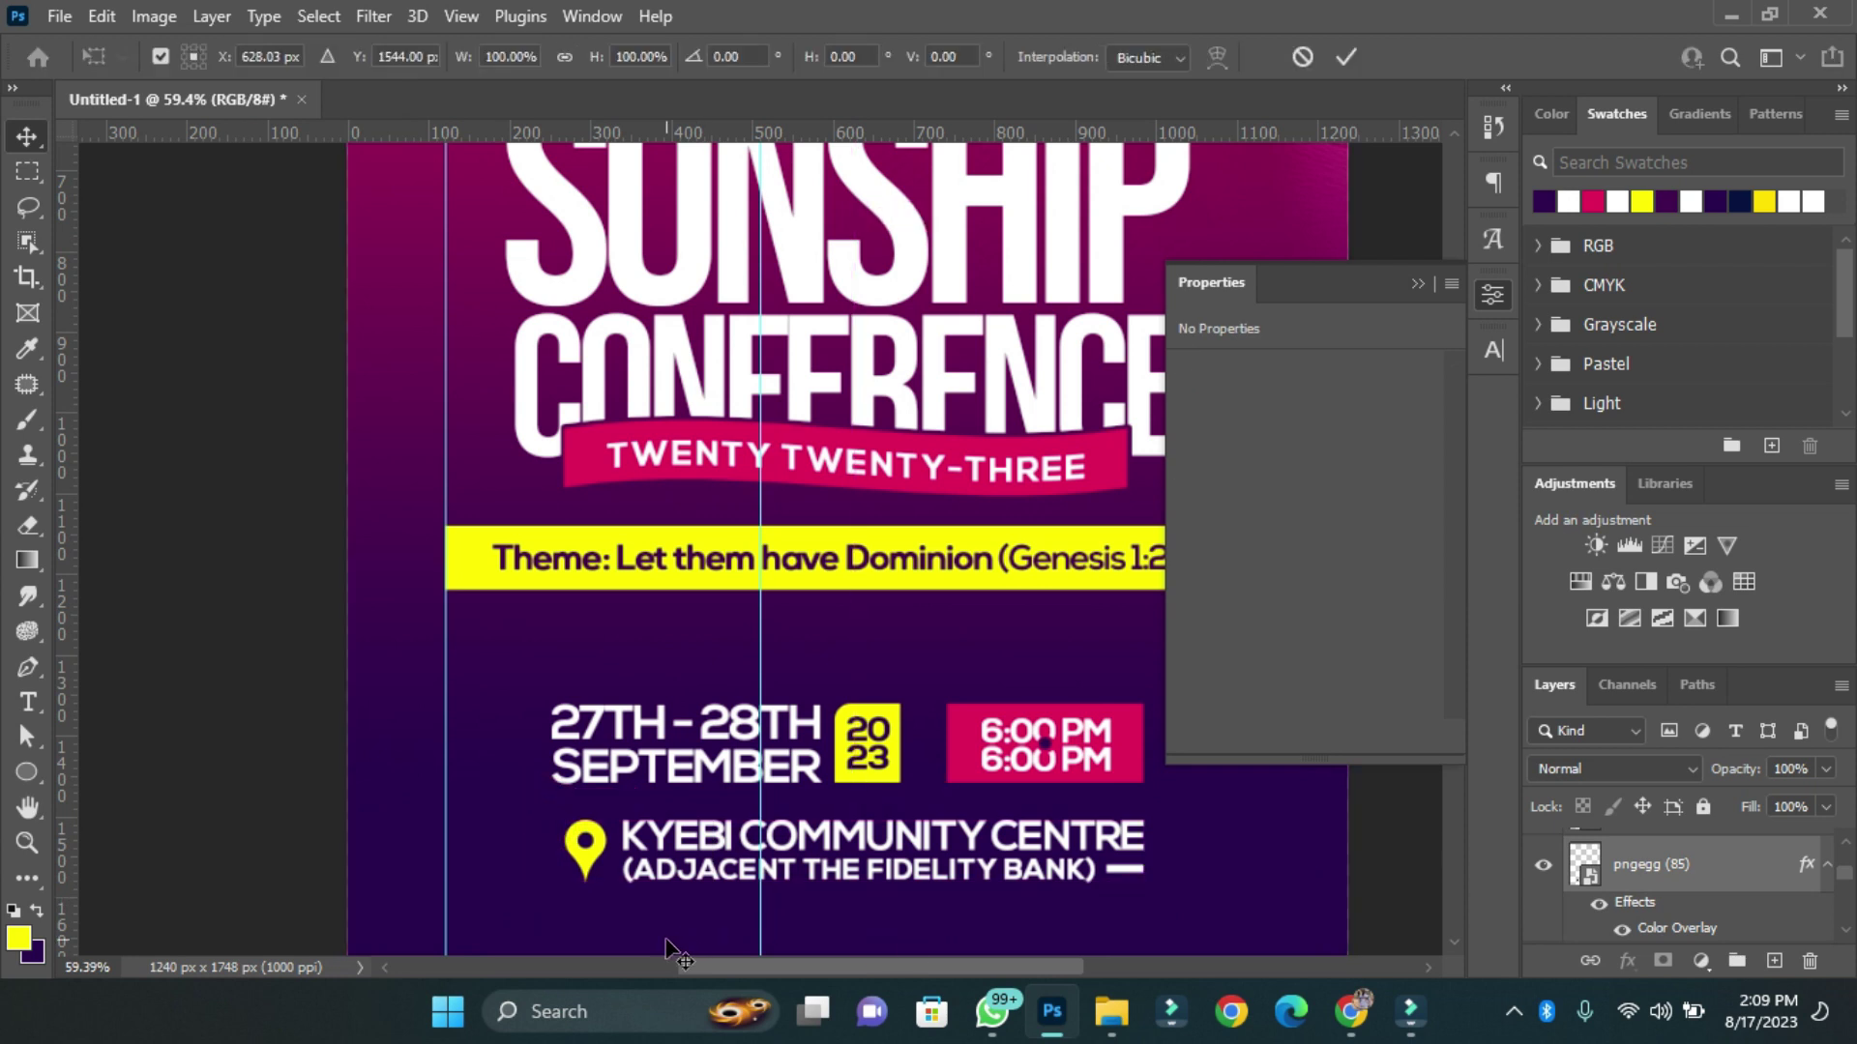
drag(560, 853, 553, 851)
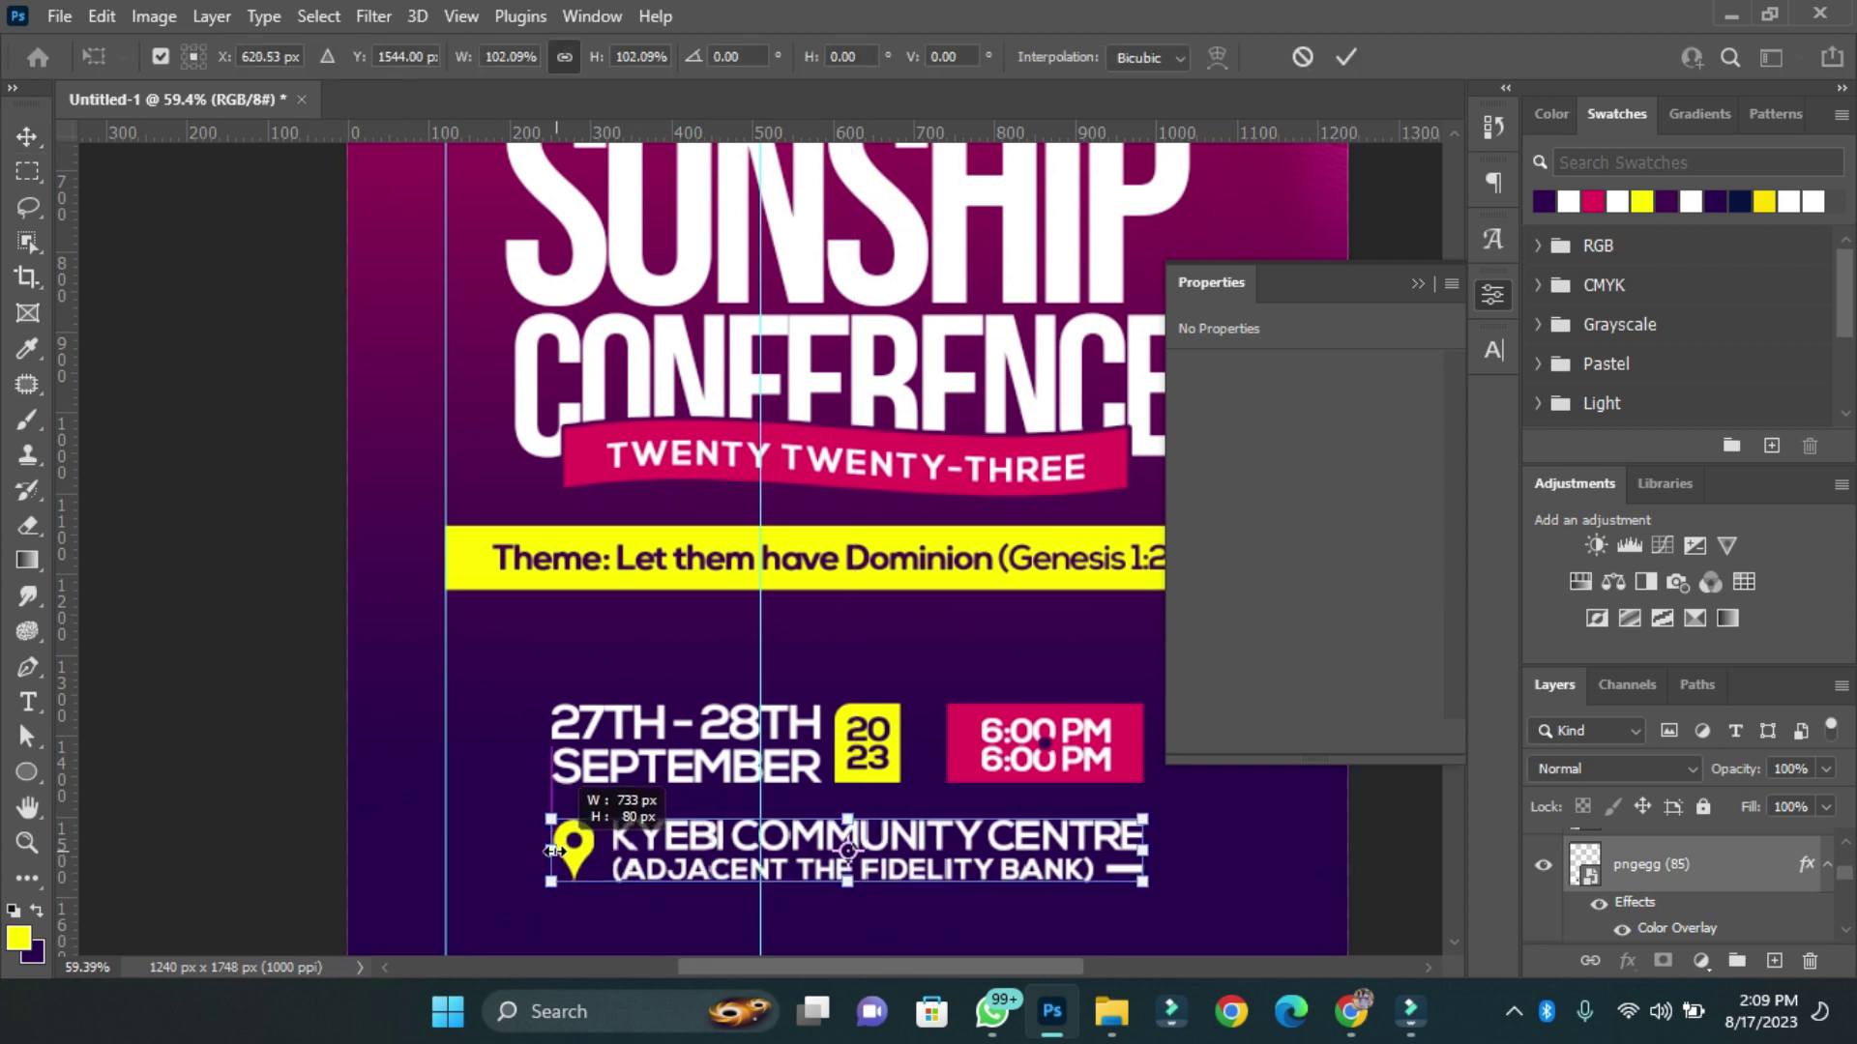
key(Return)
scroll(556, 856, down, 3)
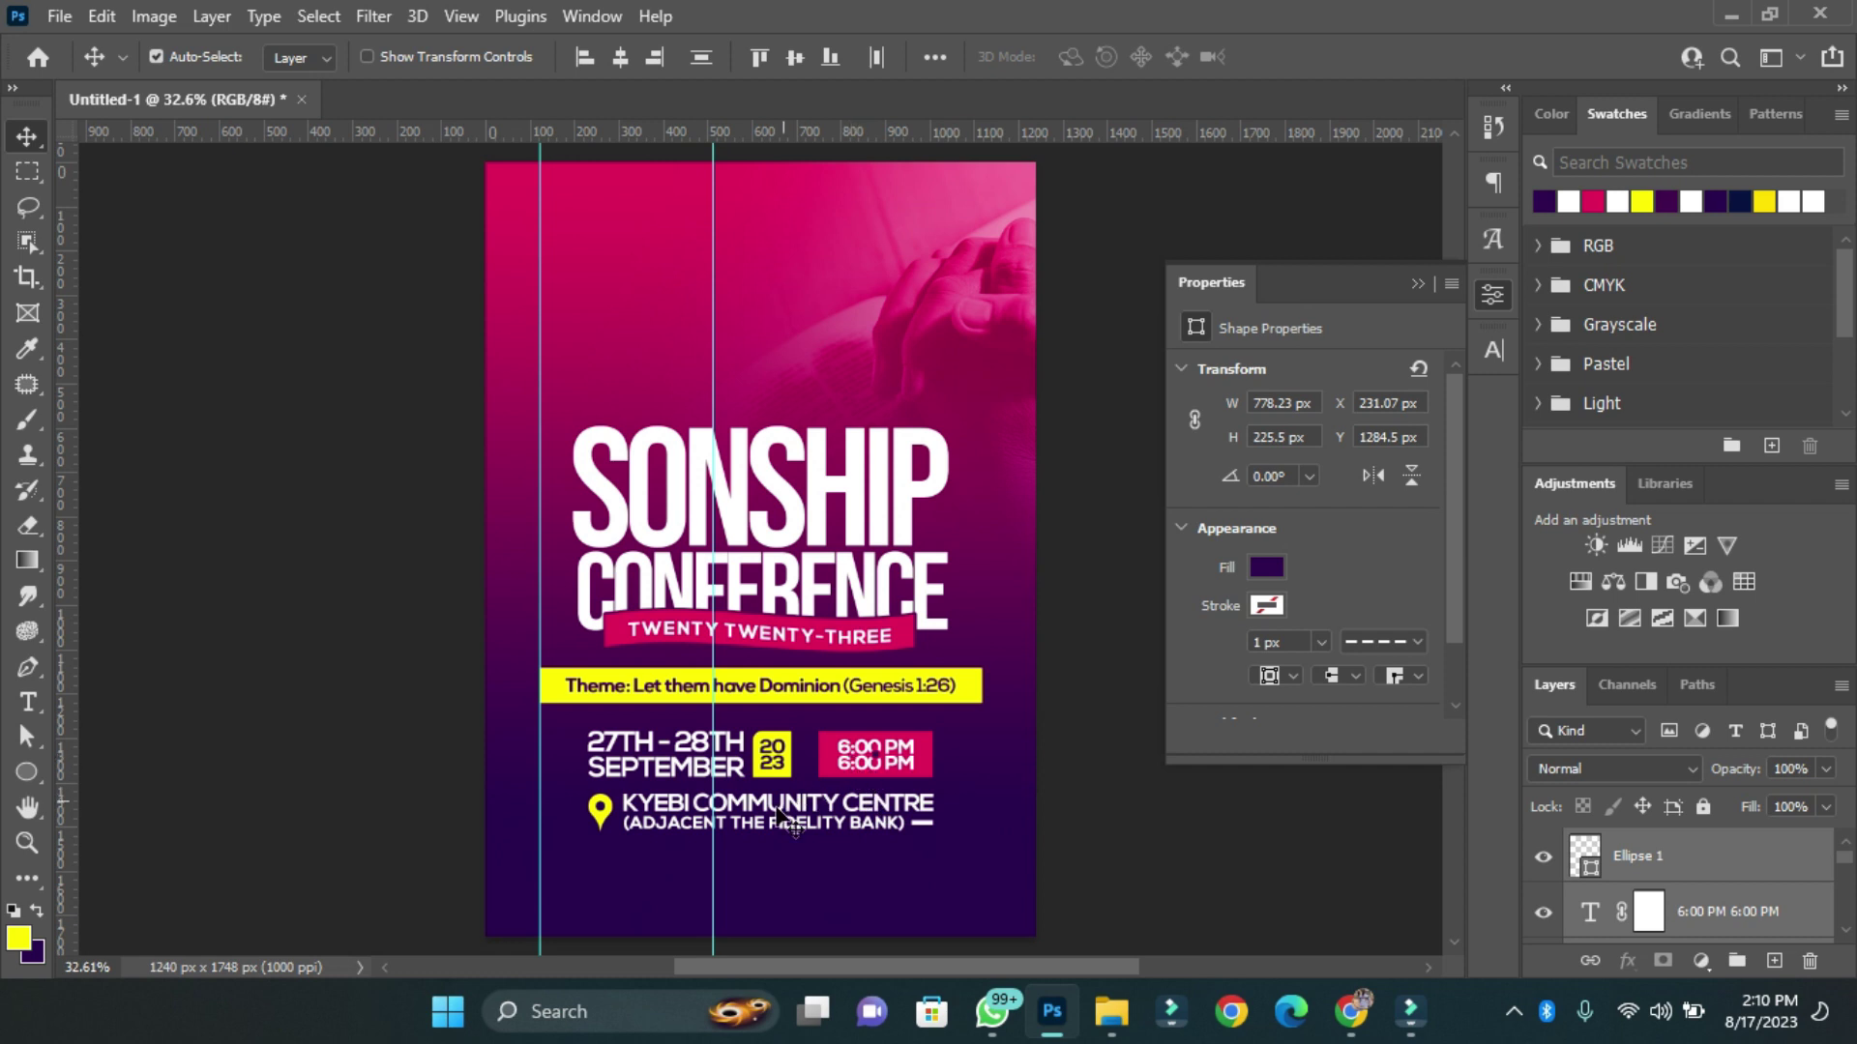
Copy the address text lower and retype it as 'FOR SPONSORSHIP AND MORE DETAILS:'.
scroll(778, 815, down, 2)
scroll(684, 732, down, 2)
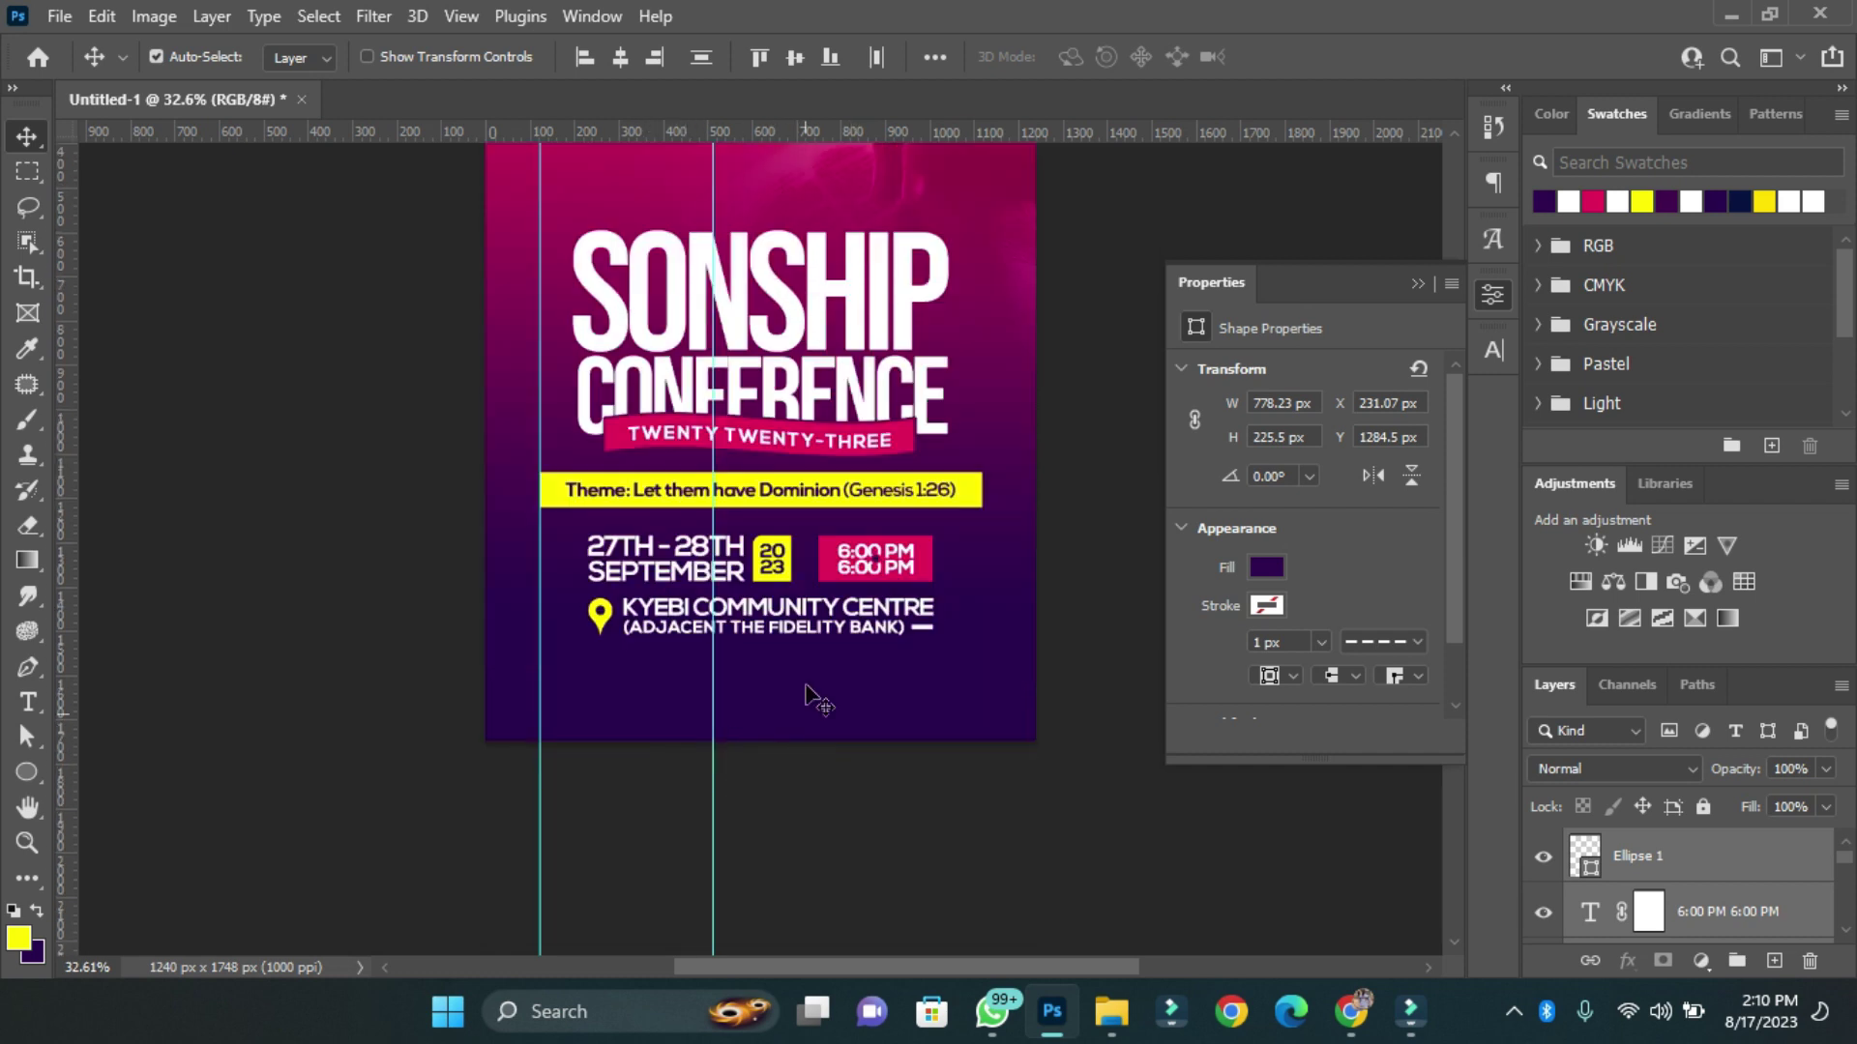
click(766, 713)
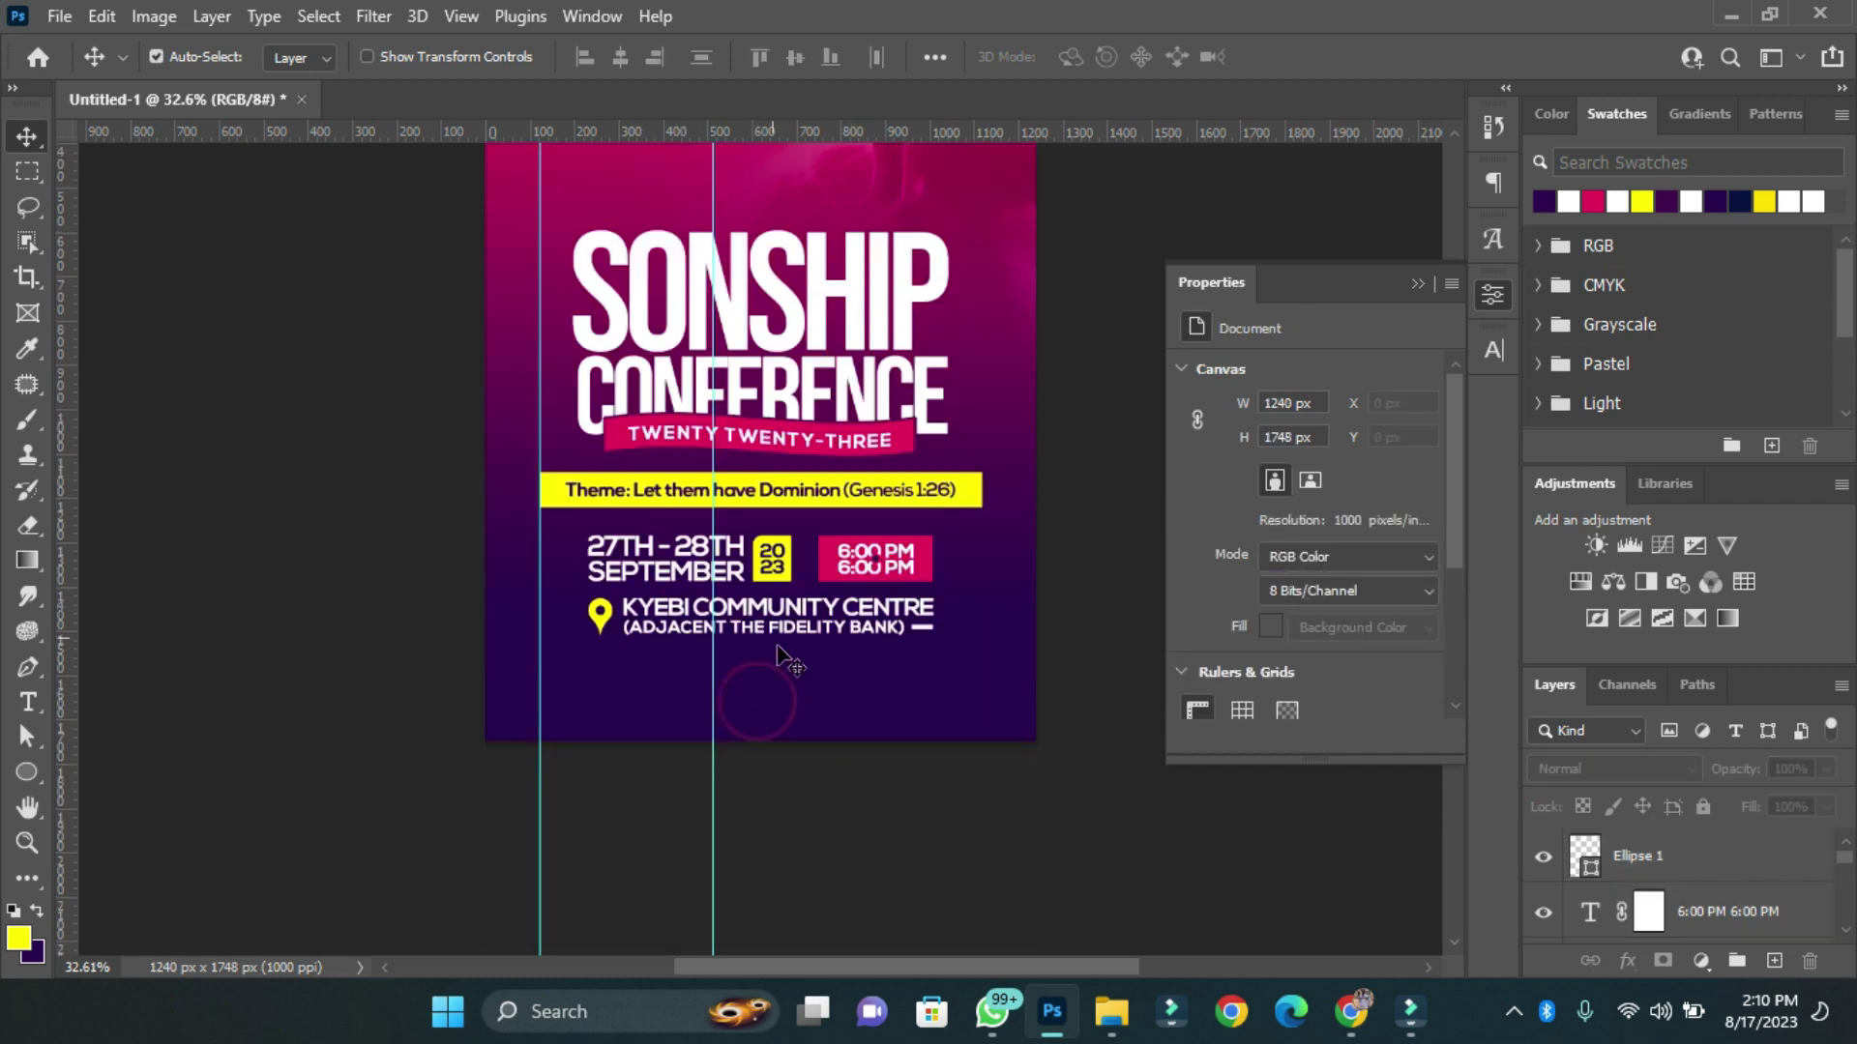
alt+drag(783, 648, 783, 688)
double_click(764, 669)
text(FOR SPONSORSHI)
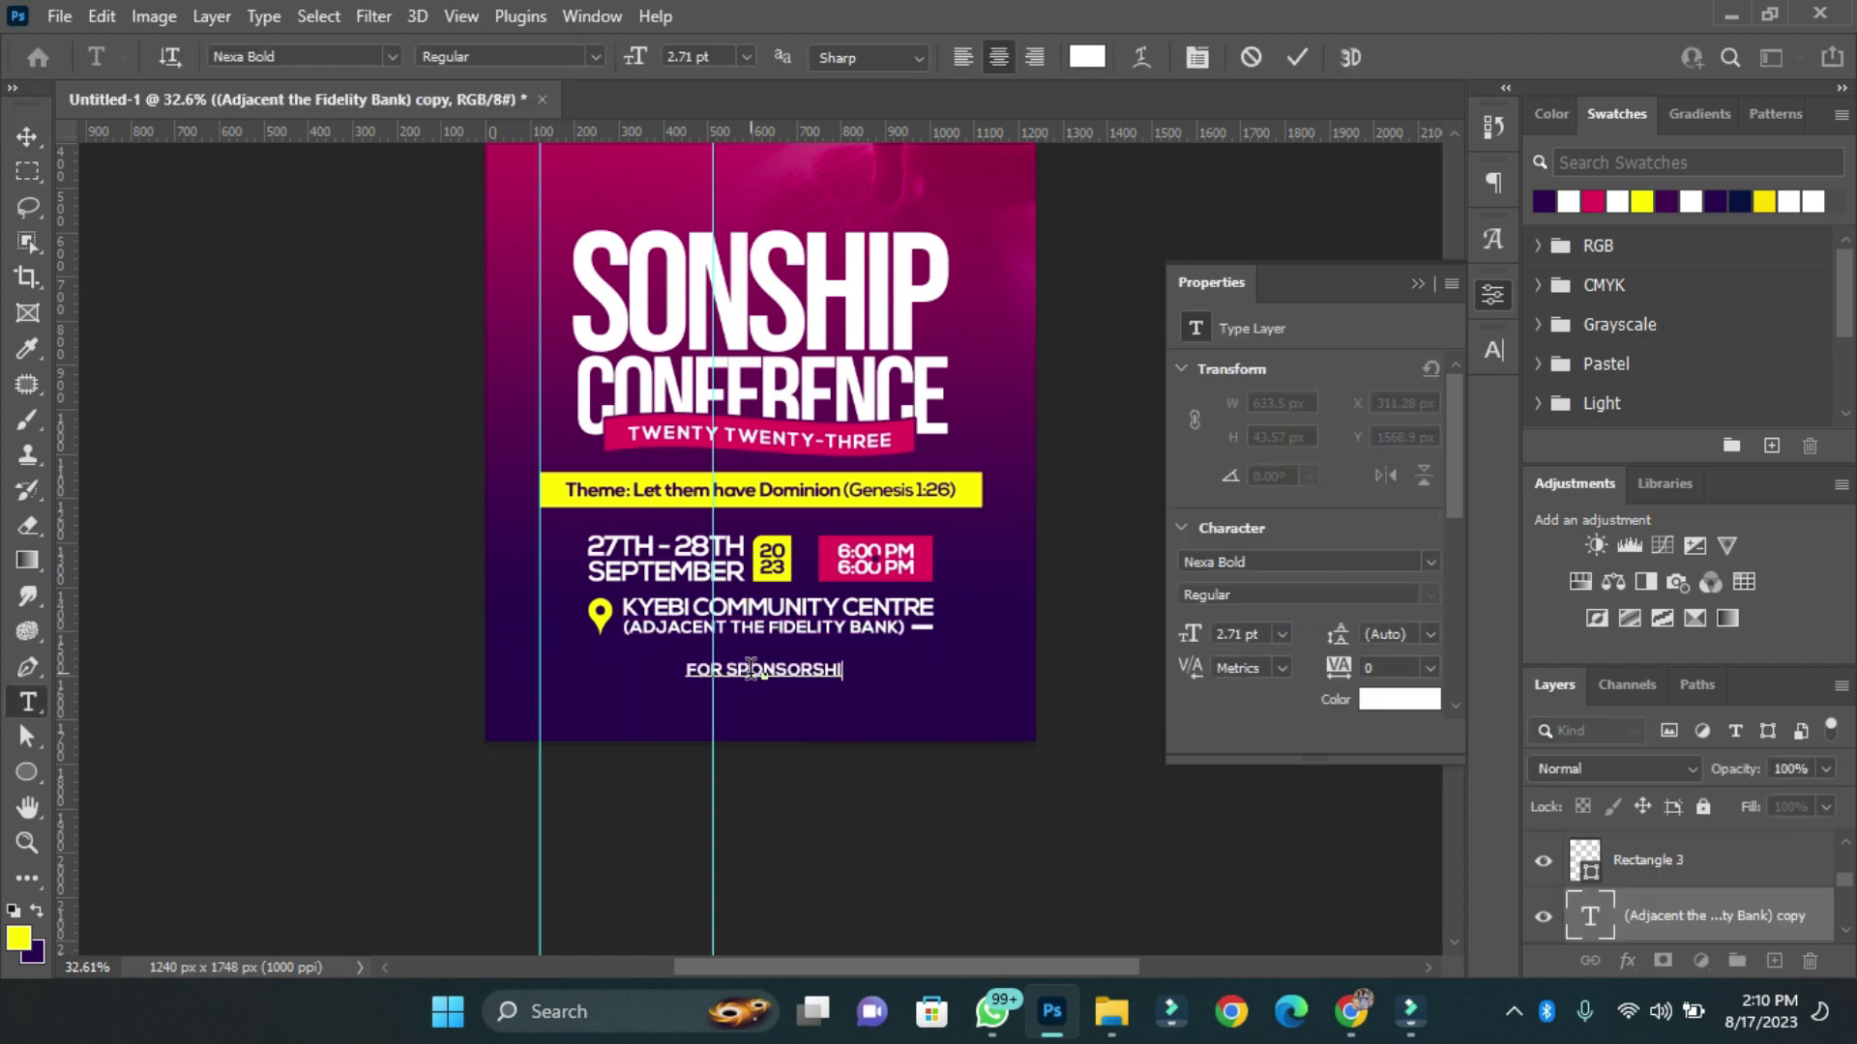
text(P AND MORE DETAILS:)
key(ctrl+shift+r)
key(ctrl+Return)
drag(750, 667, 642, 694)
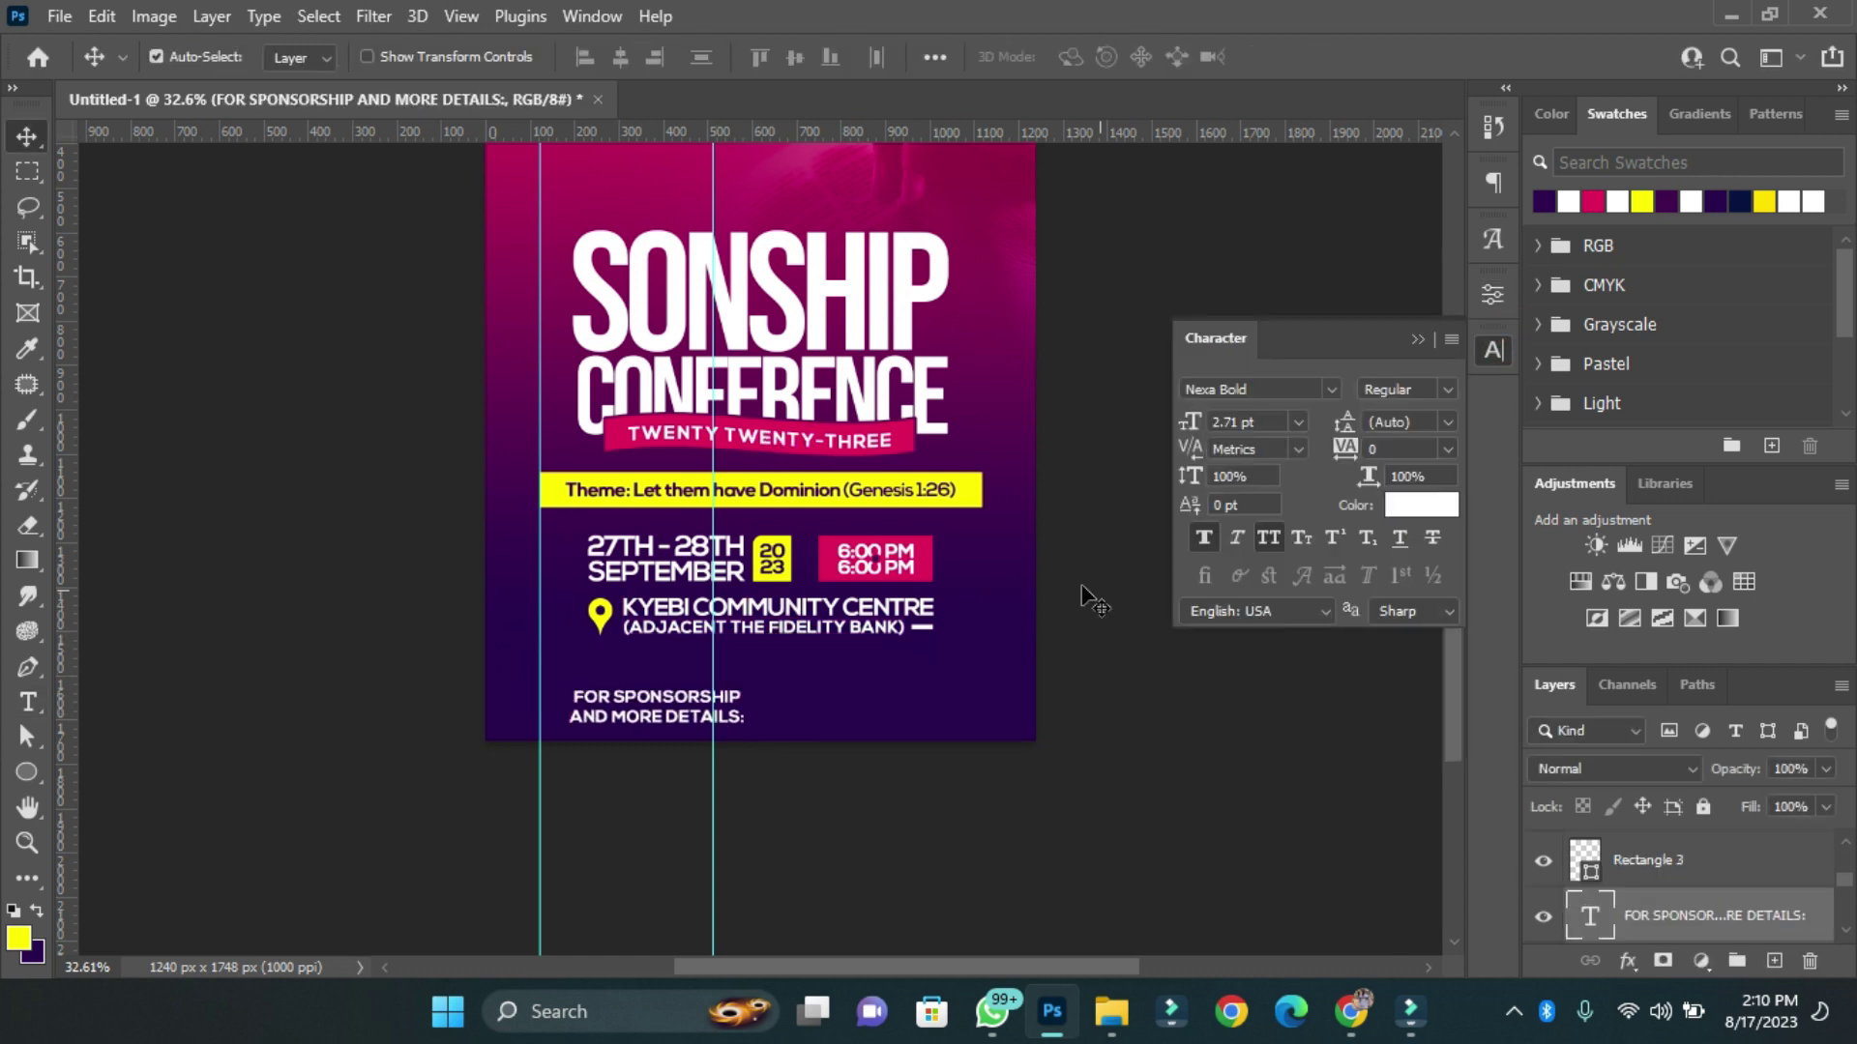
Set the sponsorship text's line spacing and place it against the left guide.
scroll(890, 642, up, 3)
drag(353, 774, 551, 773)
click(1493, 350)
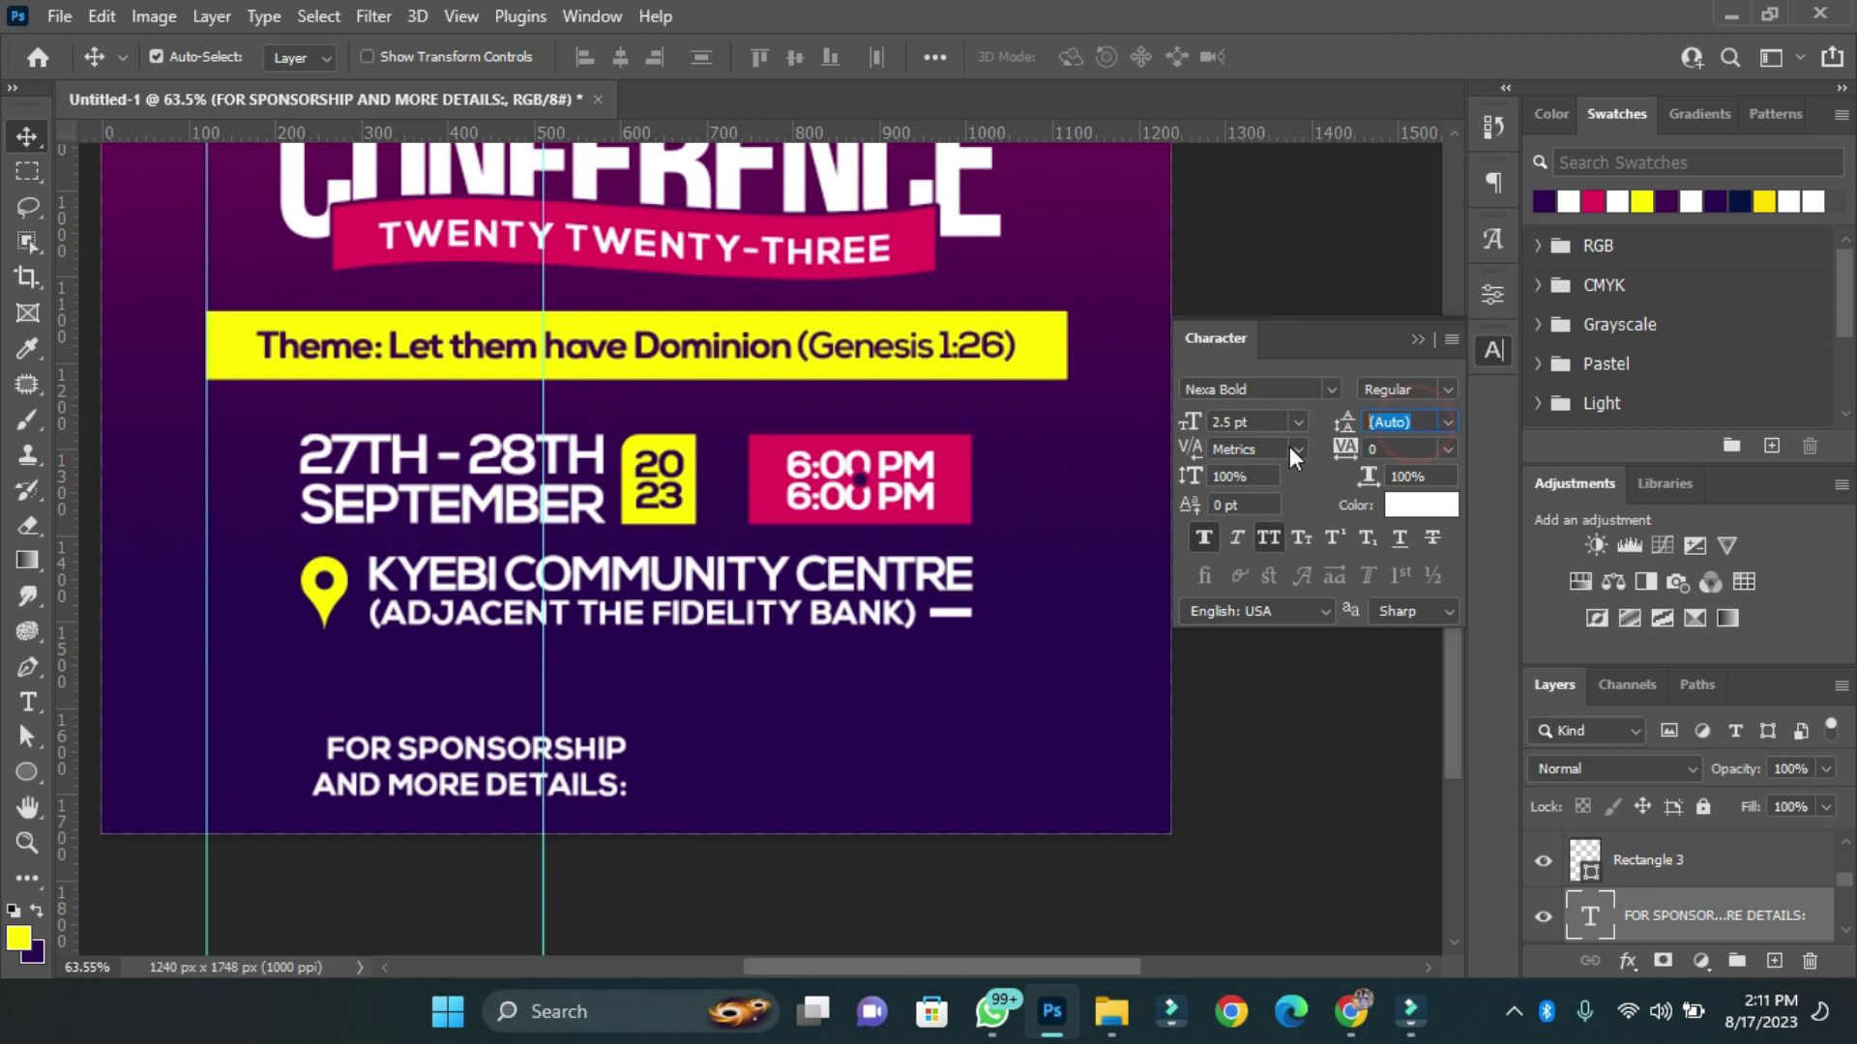
drag(416, 764, 1044, 764)
Duplicate the text to its right, left-align it, and enter the two contact phone numbers.
click(1493, 183)
click(1206, 220)
double_click(841, 764)
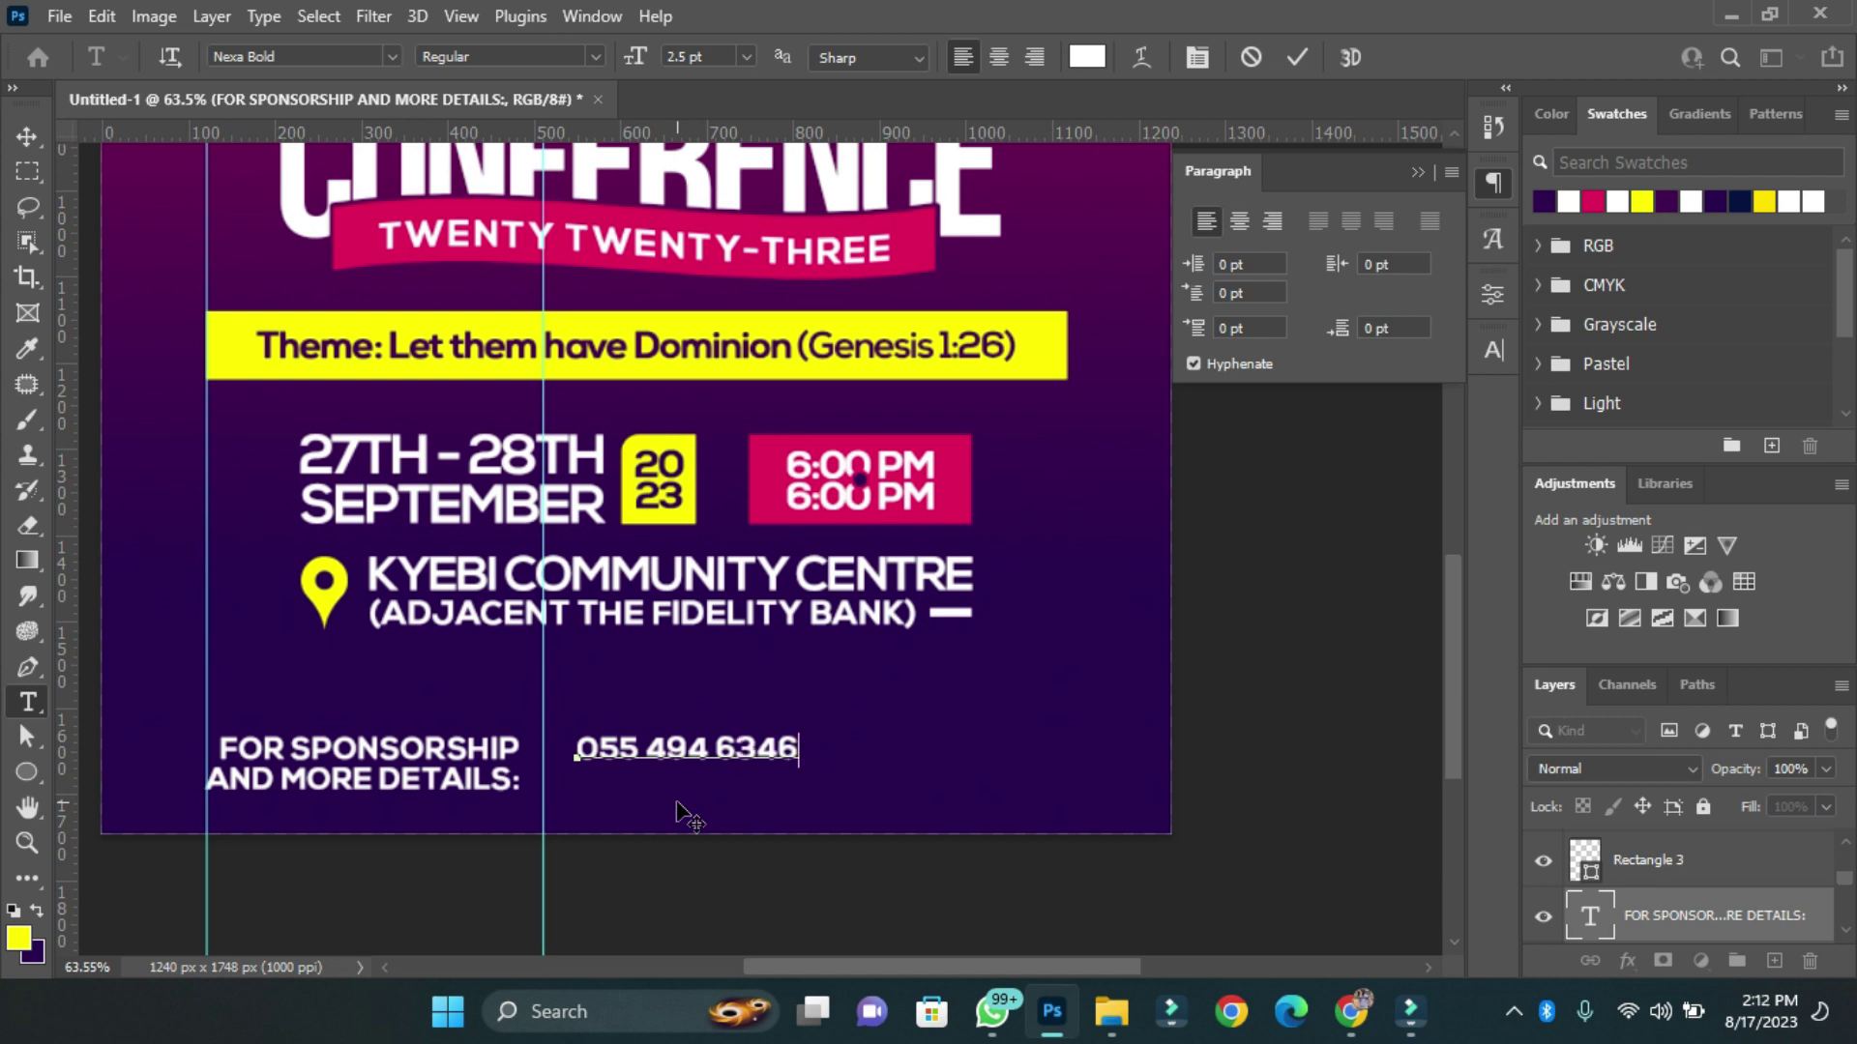
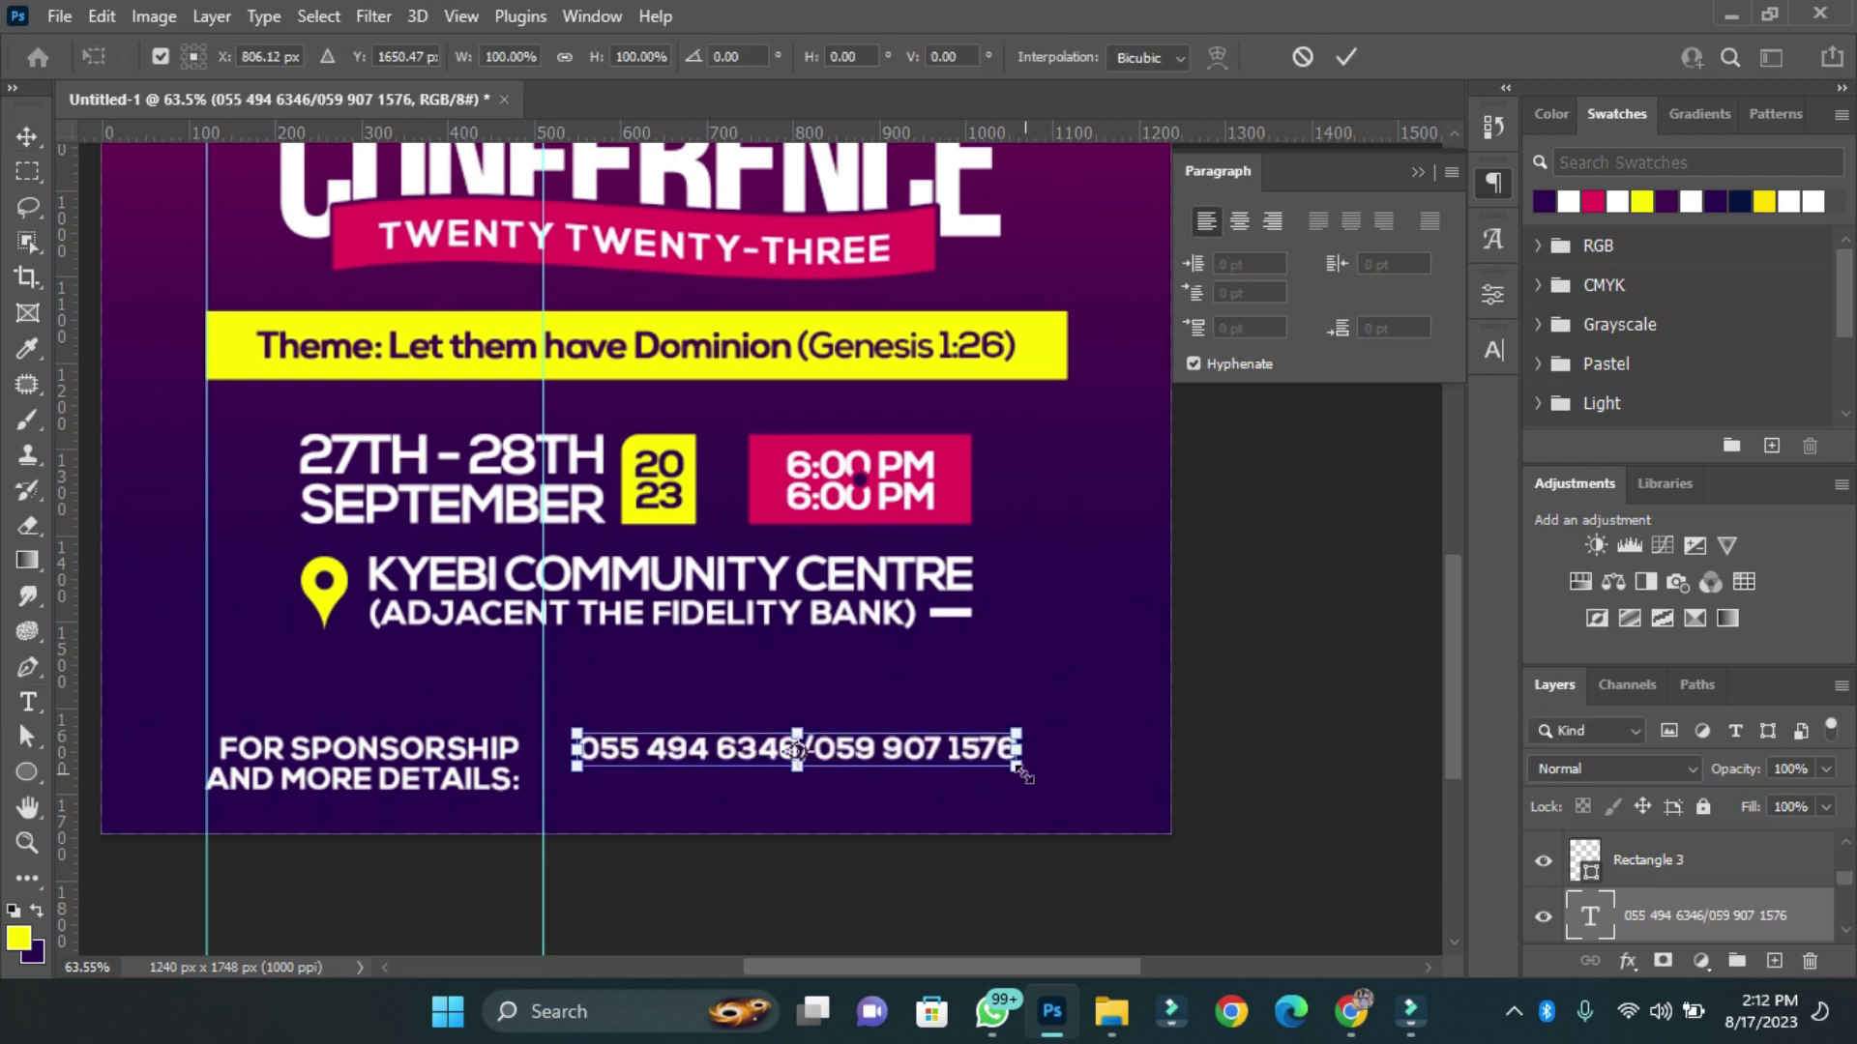
key(ctrl+Return)
key(v)
Shrink the sponsorship text to about 78% and select both contact text layers.
click(1494, 350)
key(ctrl+0)
key(ctrl+plus)
key(ctrl+plus)
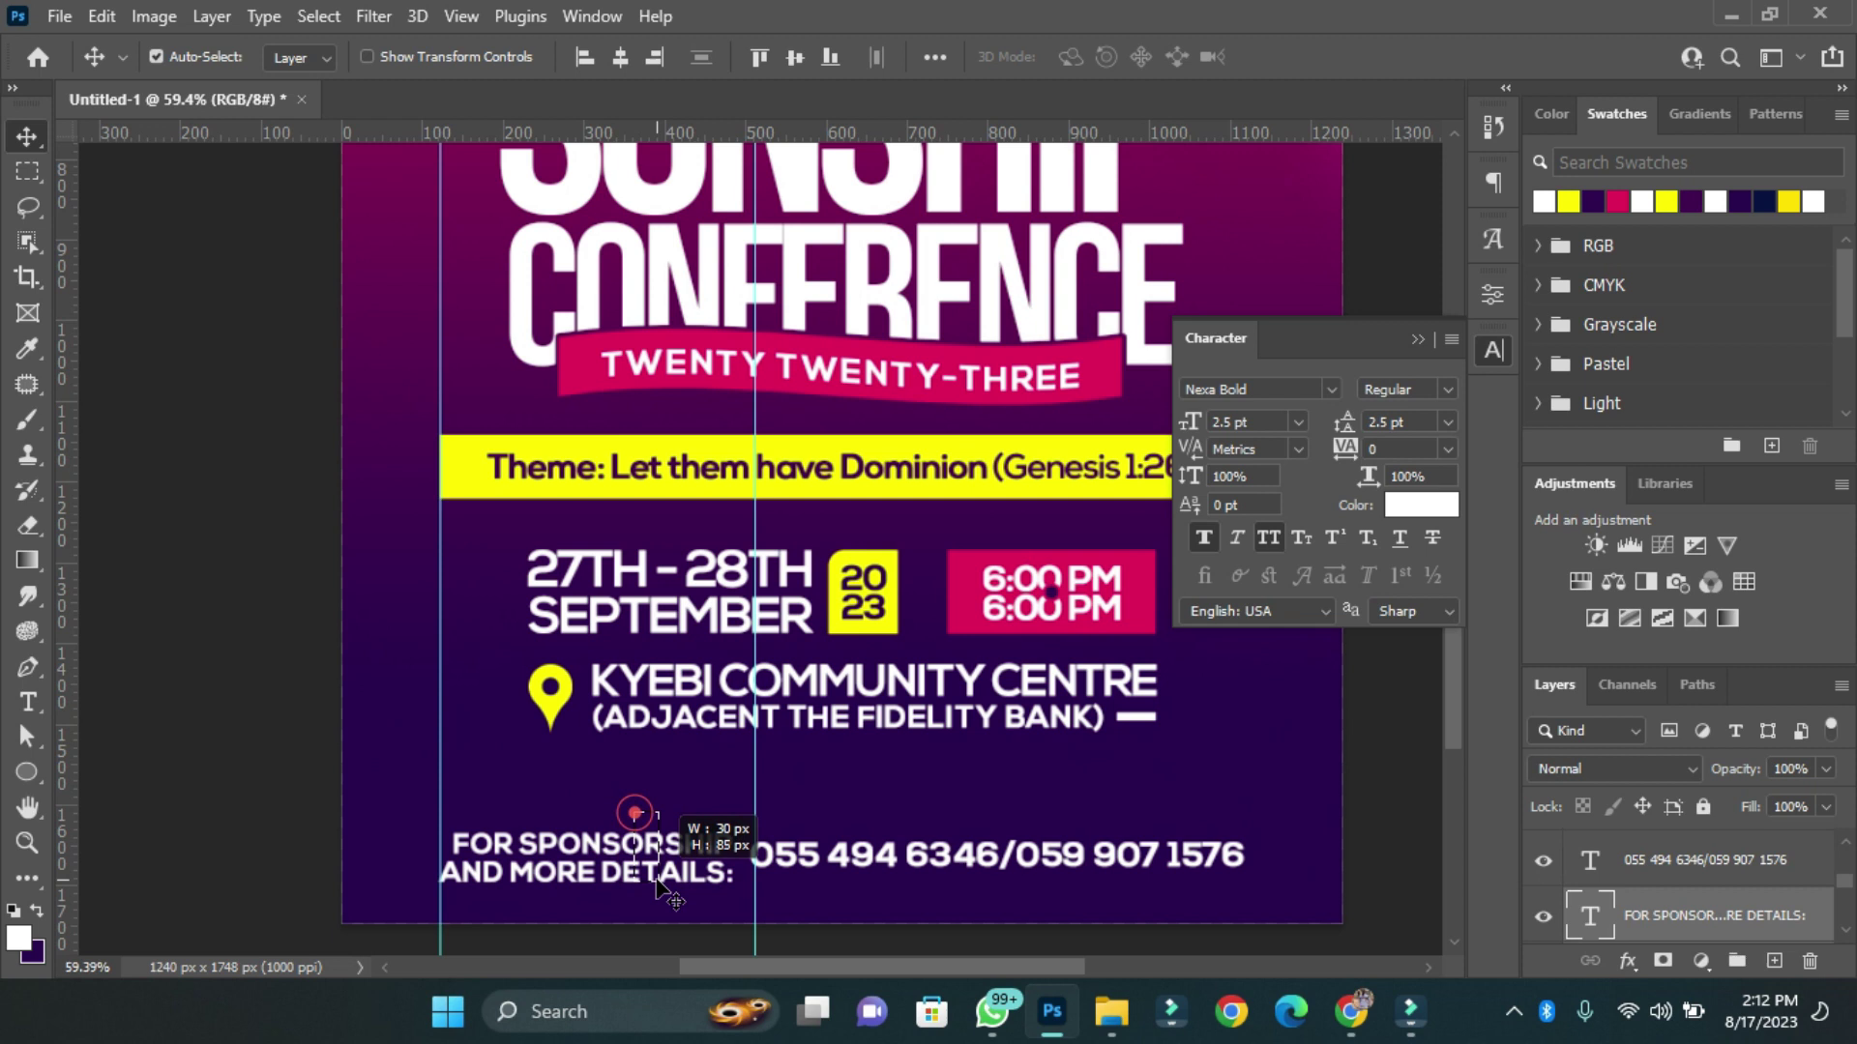
click(580, 851)
key(ctrl+t)
drag(738, 900, 790, 883)
key(Return)
key(ctrl+0)
shift+click(772, 875)
Group the contact text and draw a white bar across the bottom behind it.
key(ctrl+g)
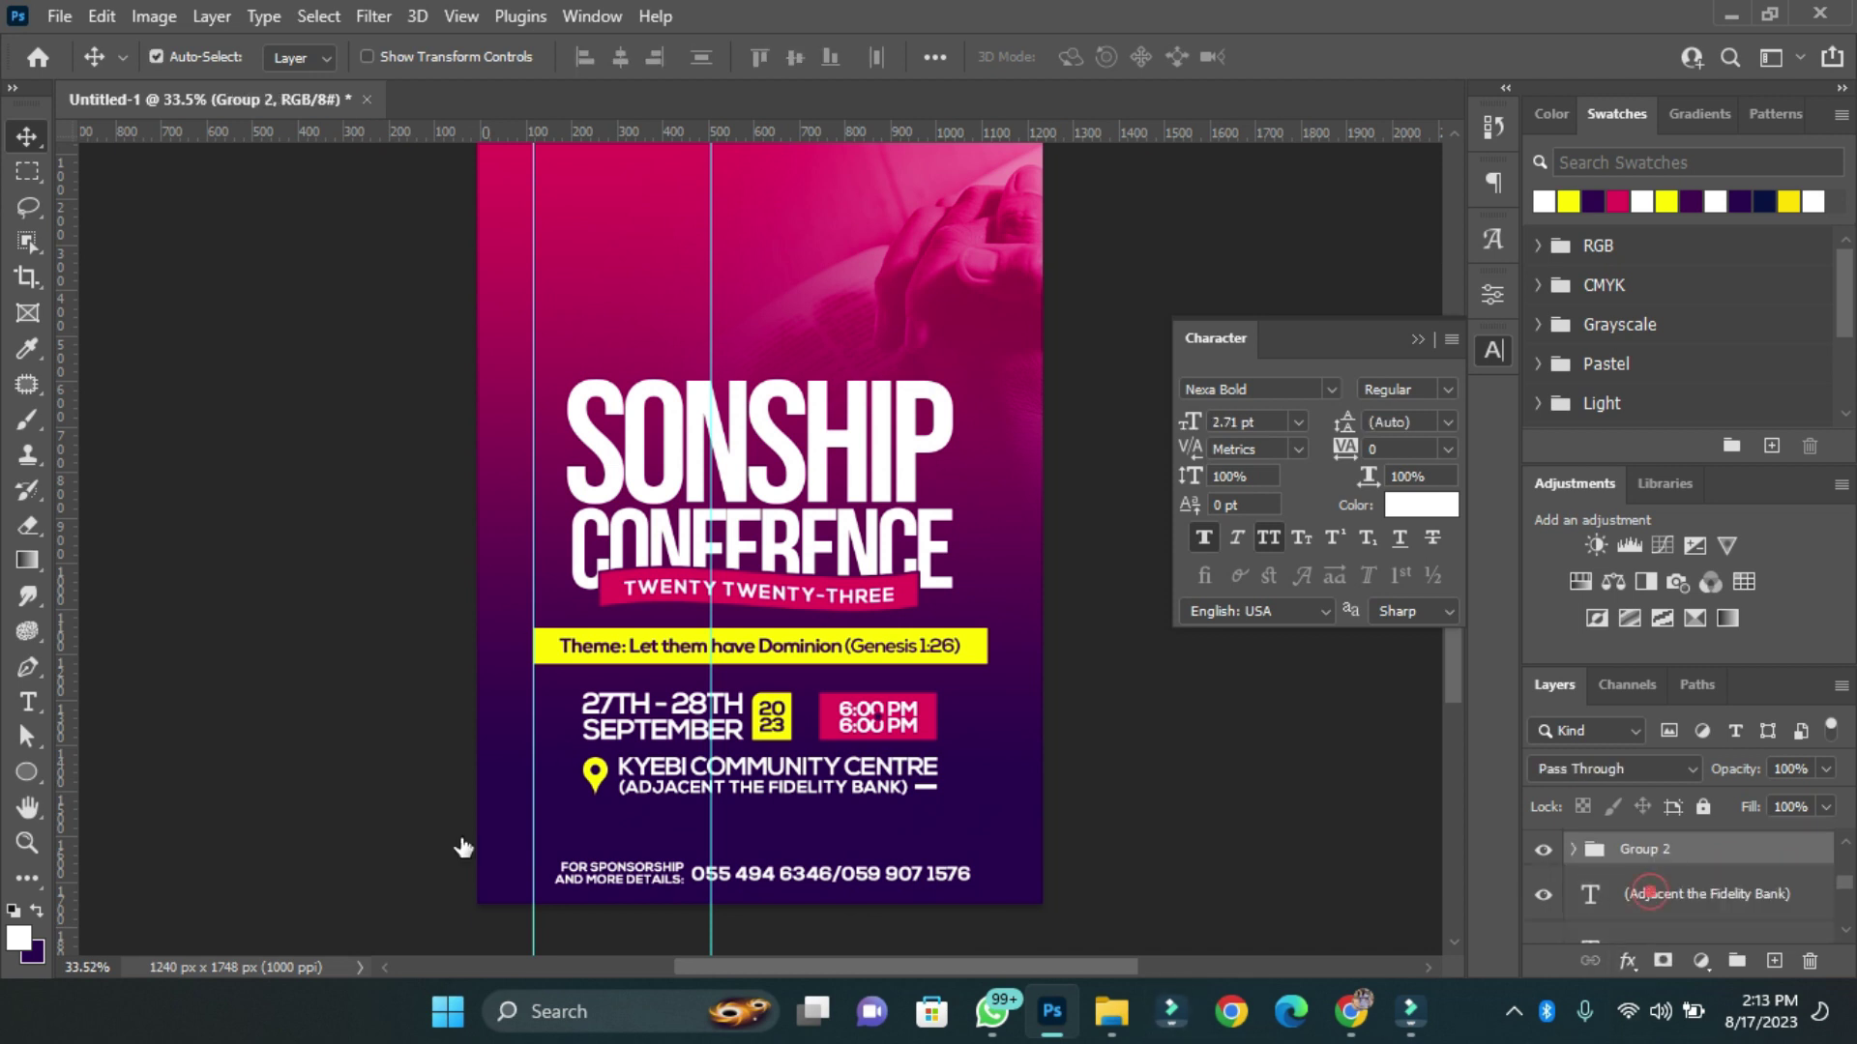
click(1650, 891)
click(29, 771)
drag(1037, 894, 1061, 891)
key(ctrl+t)
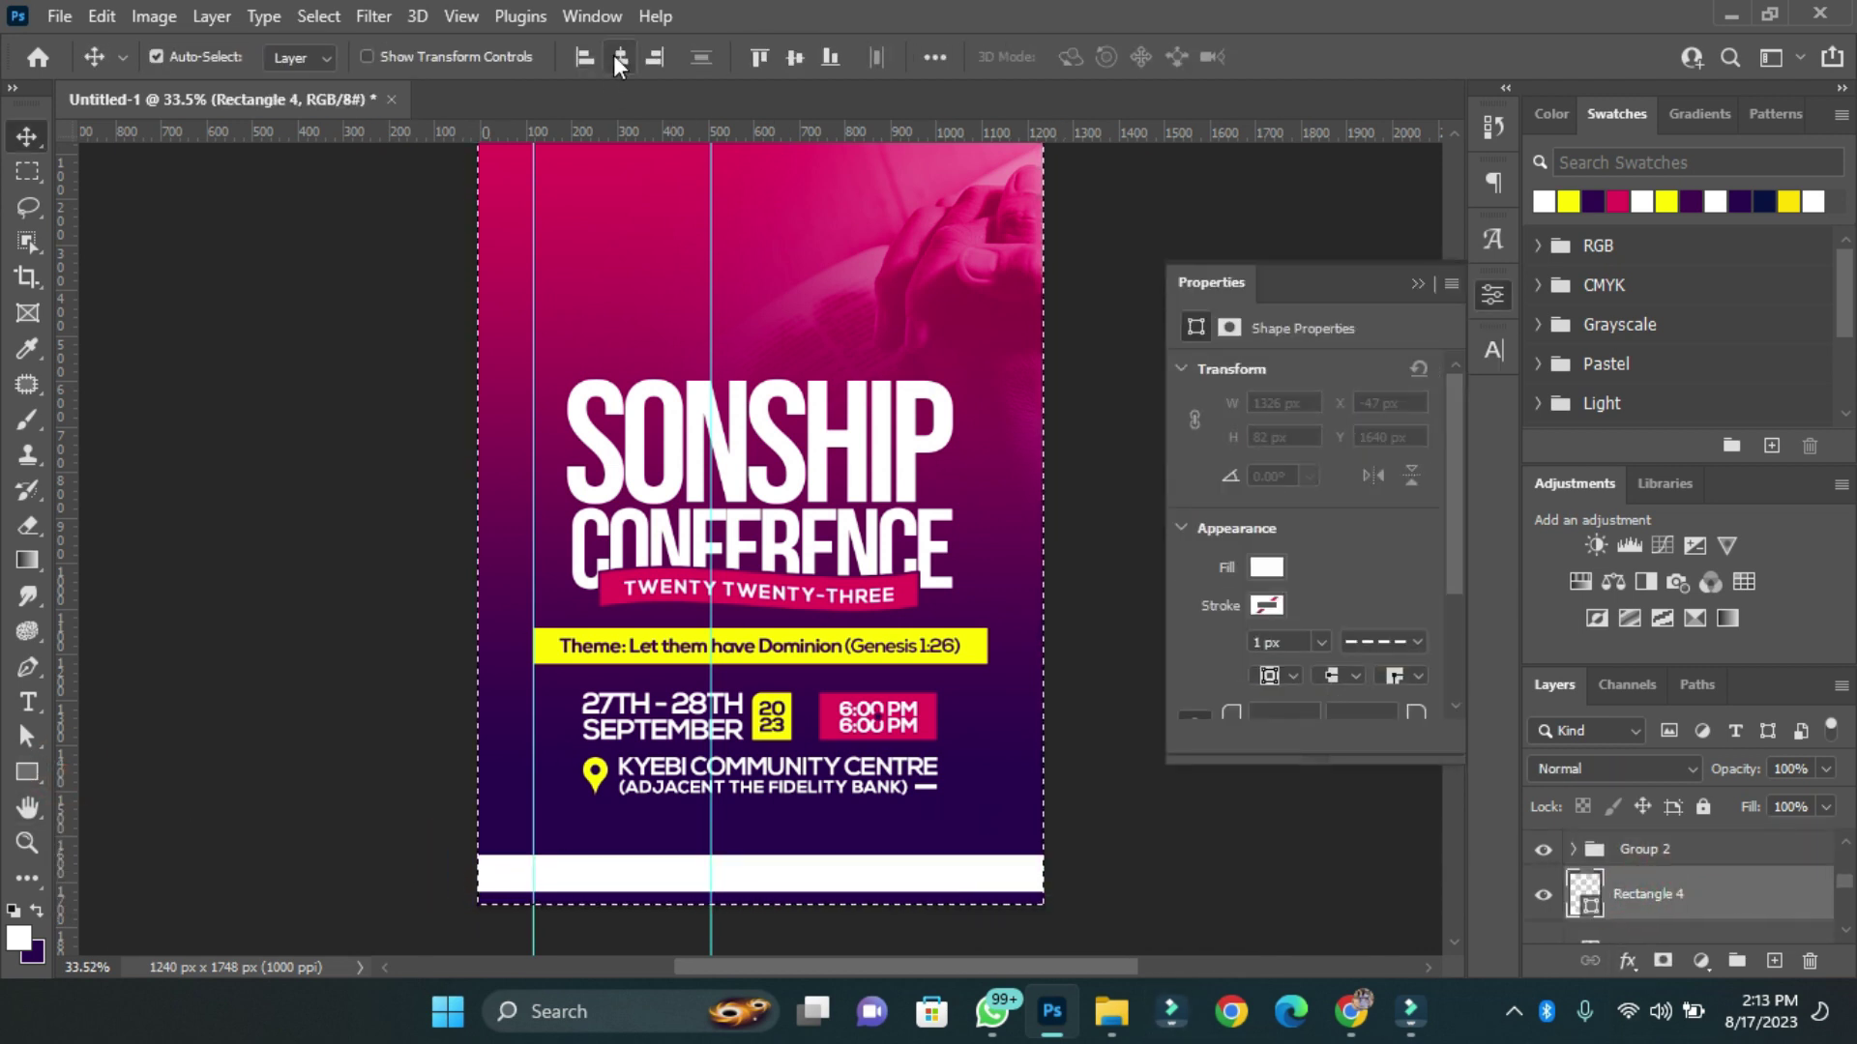
drag(760, 864, 761, 861)
key(Return)
Apply a dark purple Color Overlay to the contact text group.
click(1644, 849)
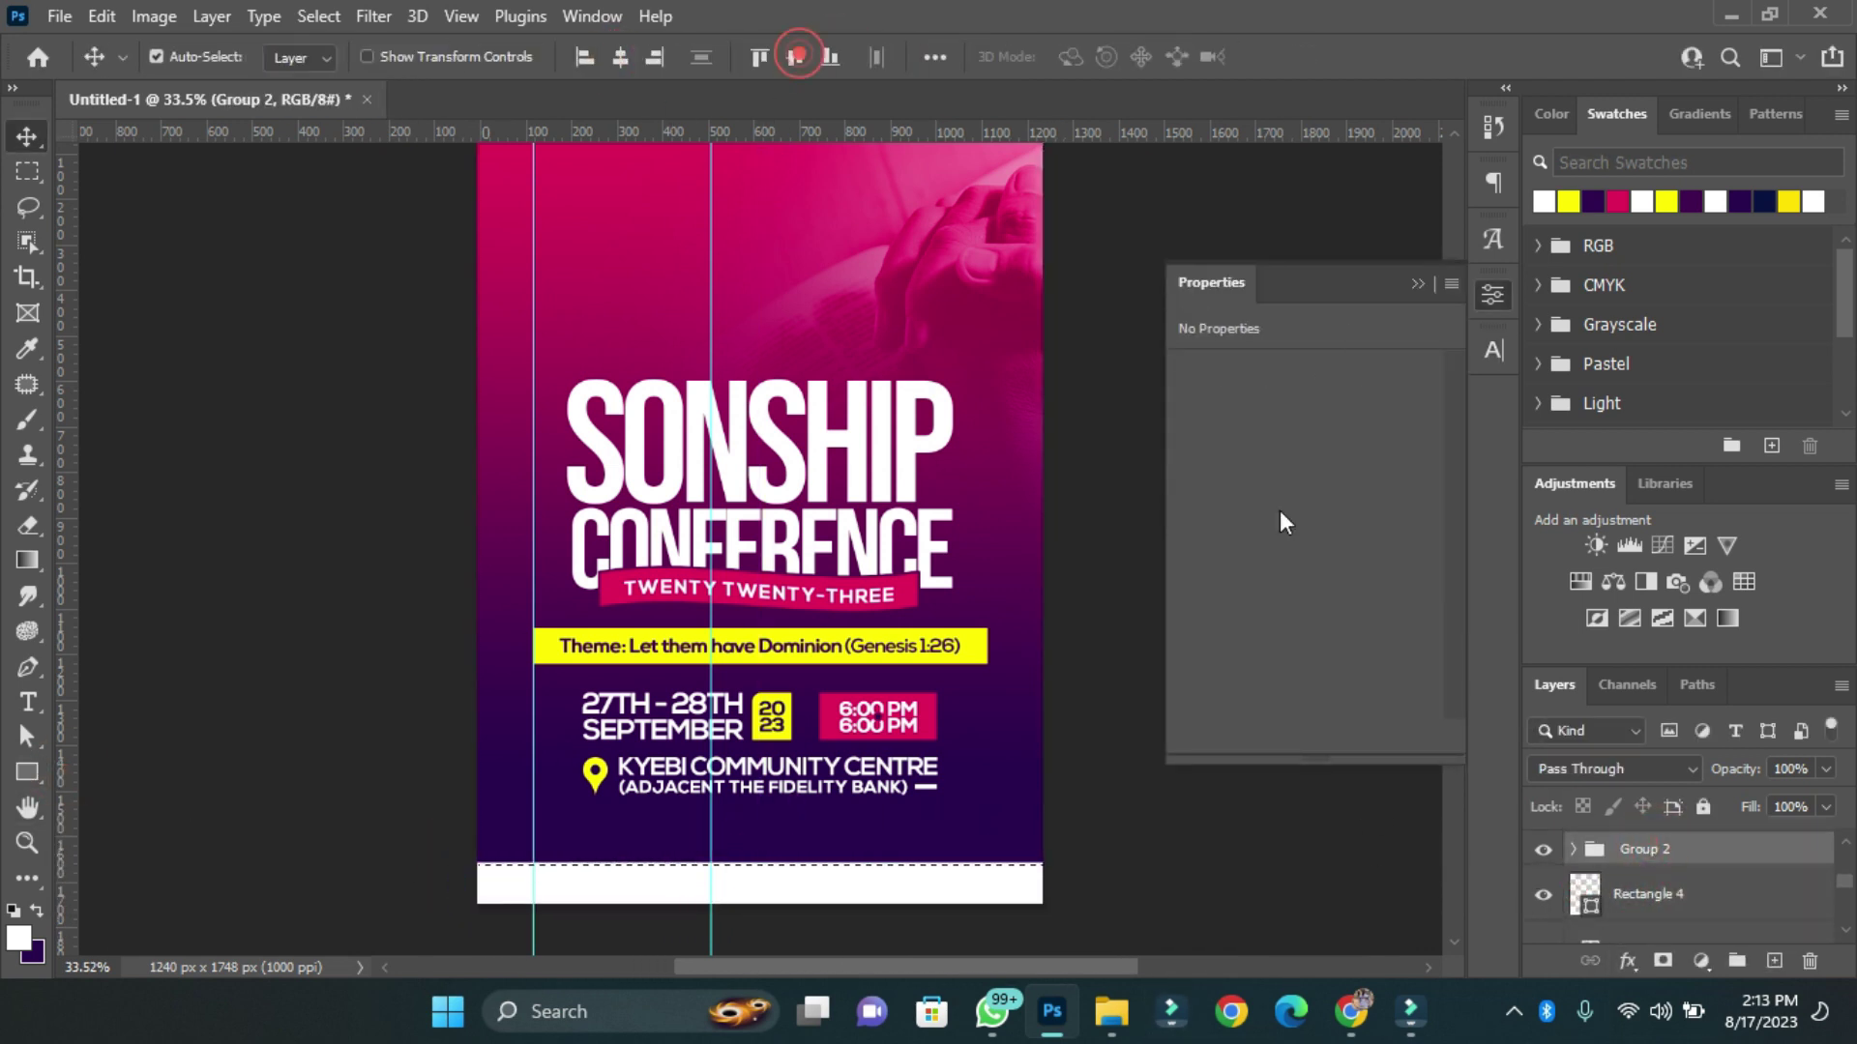
click(1656, 857)
click(1438, 300)
click(1750, 373)
click(1741, 253)
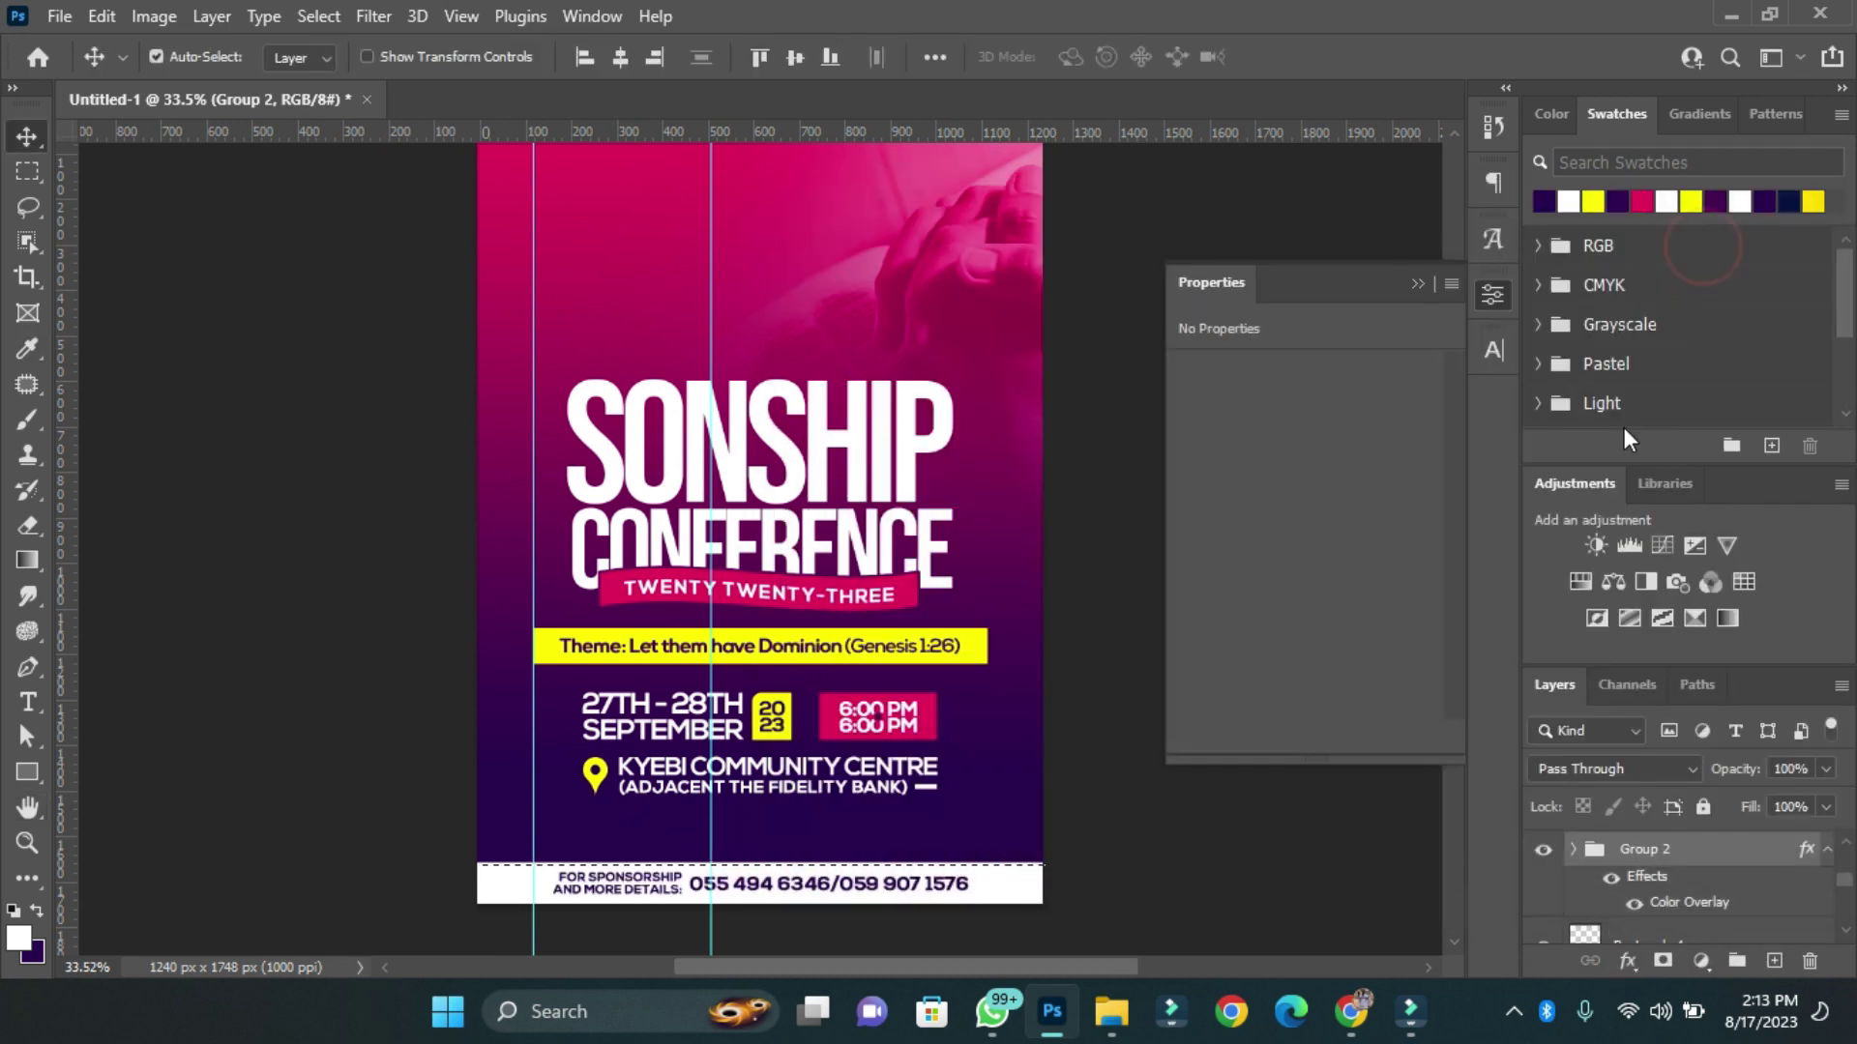
Nudge the title block, then type a white PRESENTS line above SONSHIP.
click(578, 582)
key(shift+Down)
key(shift+Down)
key(shift+Down)
key(shift+Down)
key(shift+Down)
key(shift+Down)
key(shift+Down)
key(shift+Down)
key(shift+Down)
key(shift+Down)
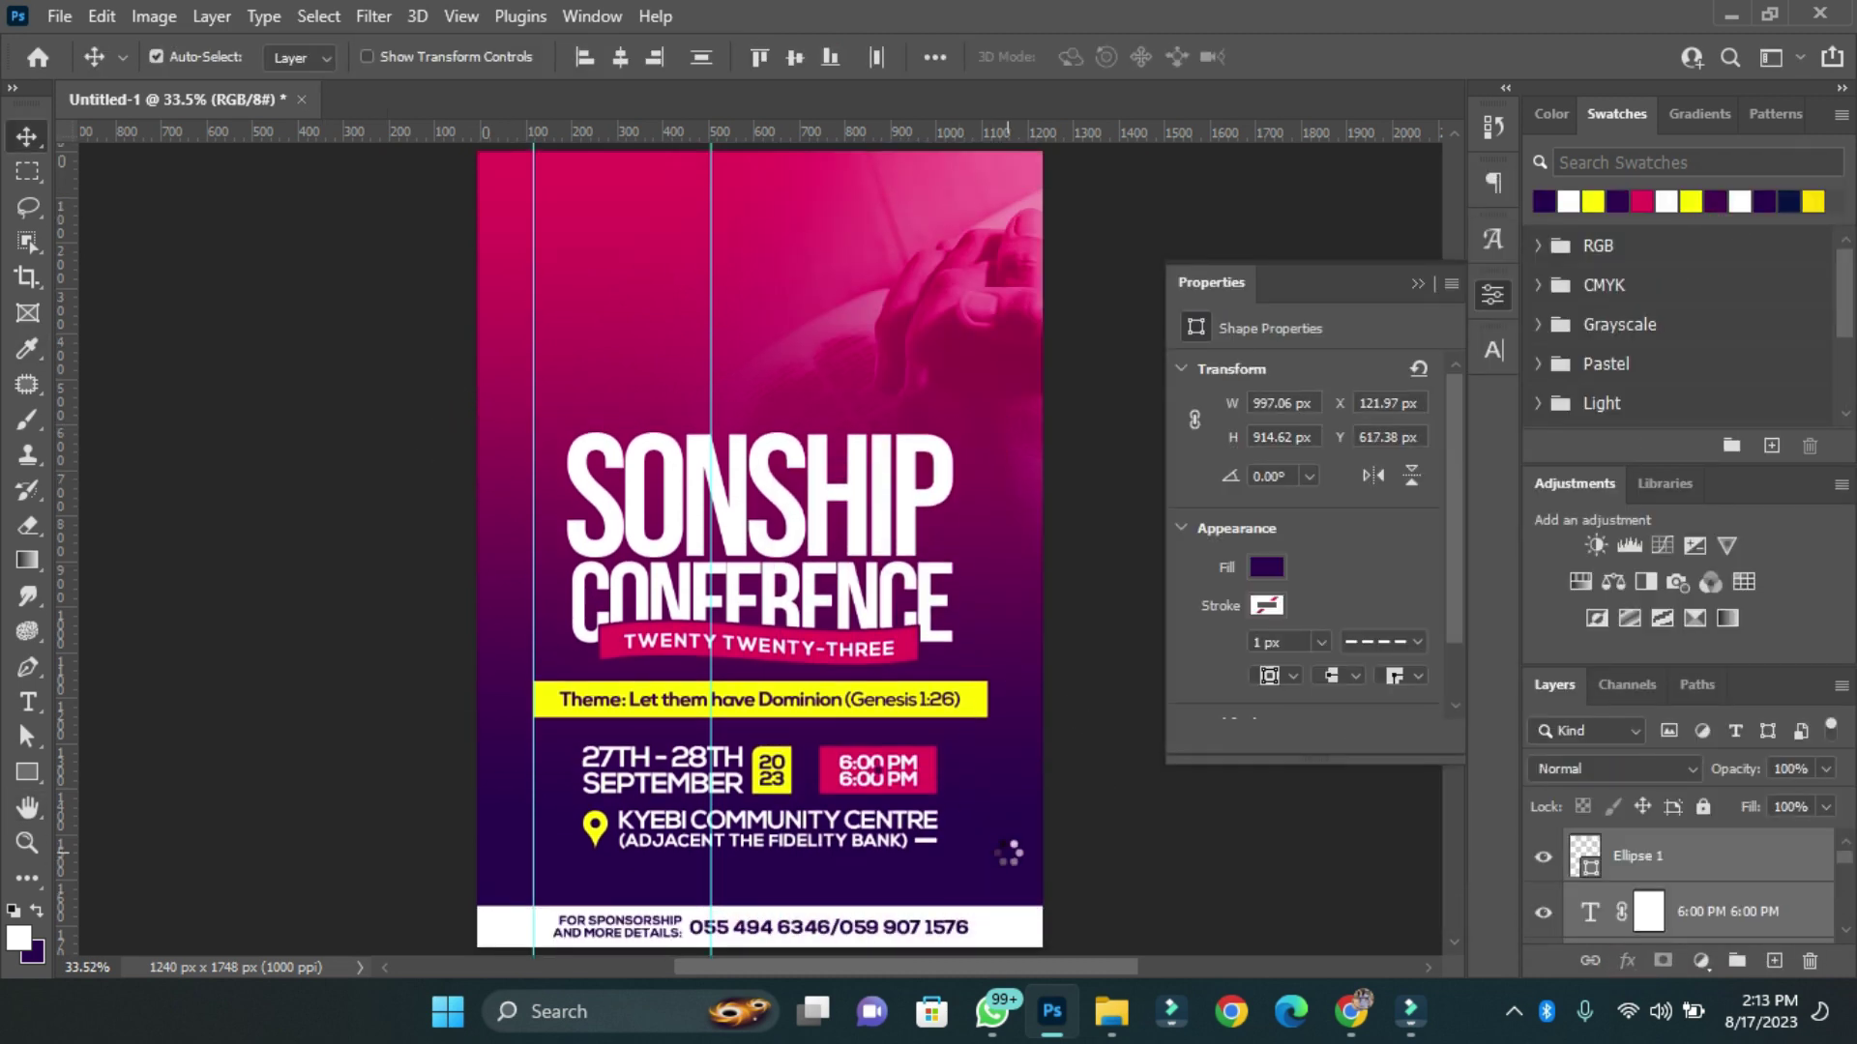
key(shift+Up)
key(shift+Up)
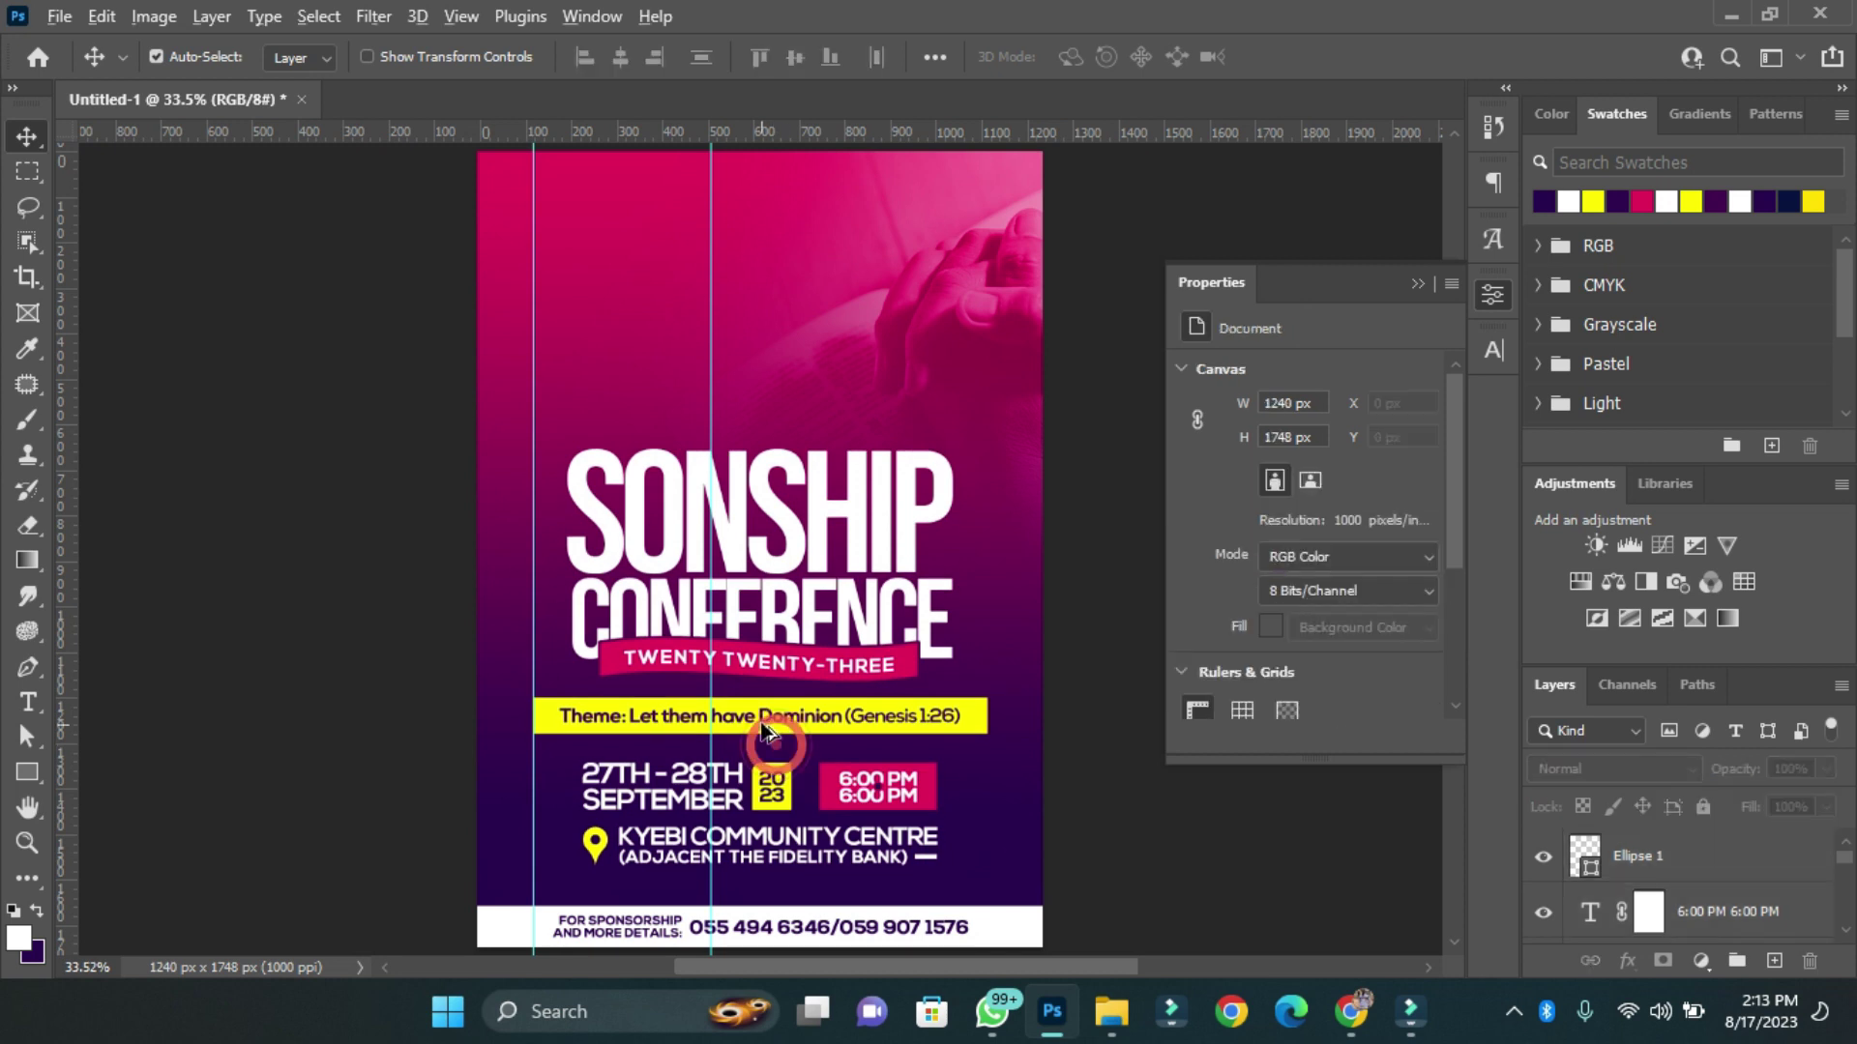
click(746, 427)
text(PRESENTS)
click(1384, 696)
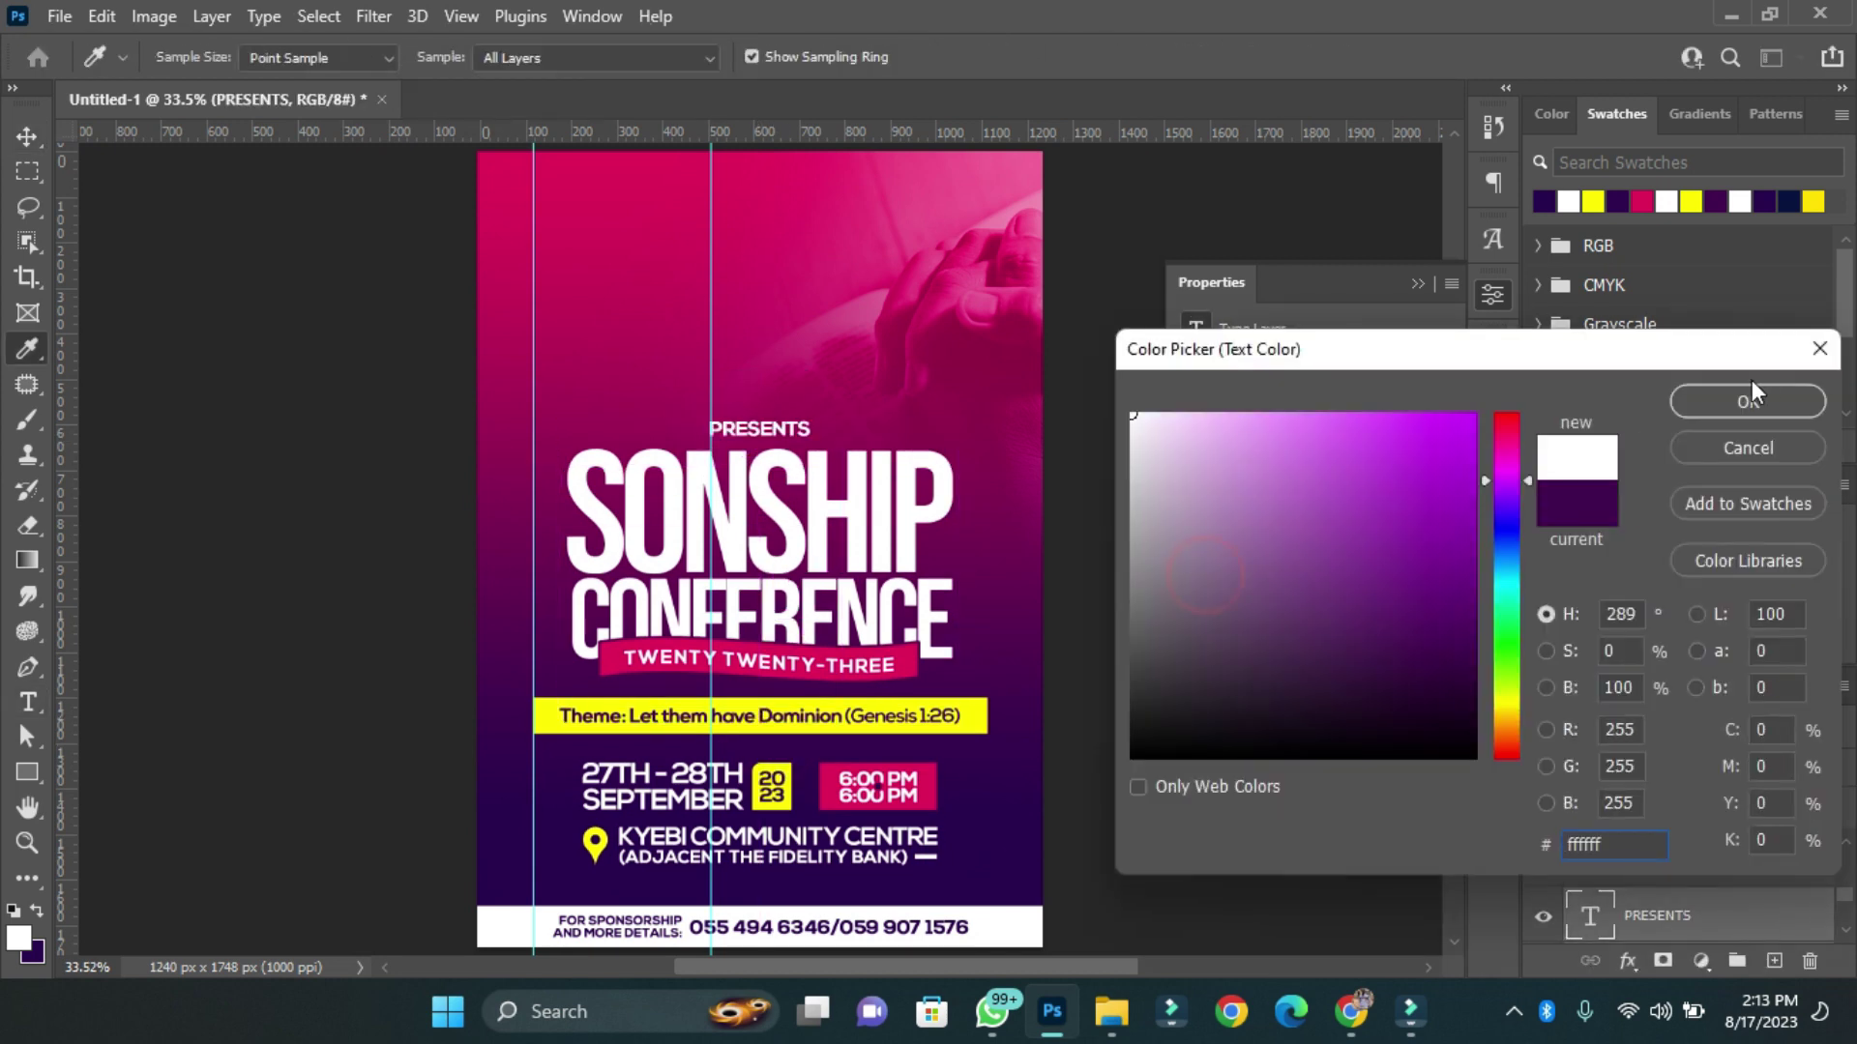
click(1748, 400)
click(1448, 449)
Give PRESENTS tracking 1000 and a 2.5 pt font size.
click(1401, 770)
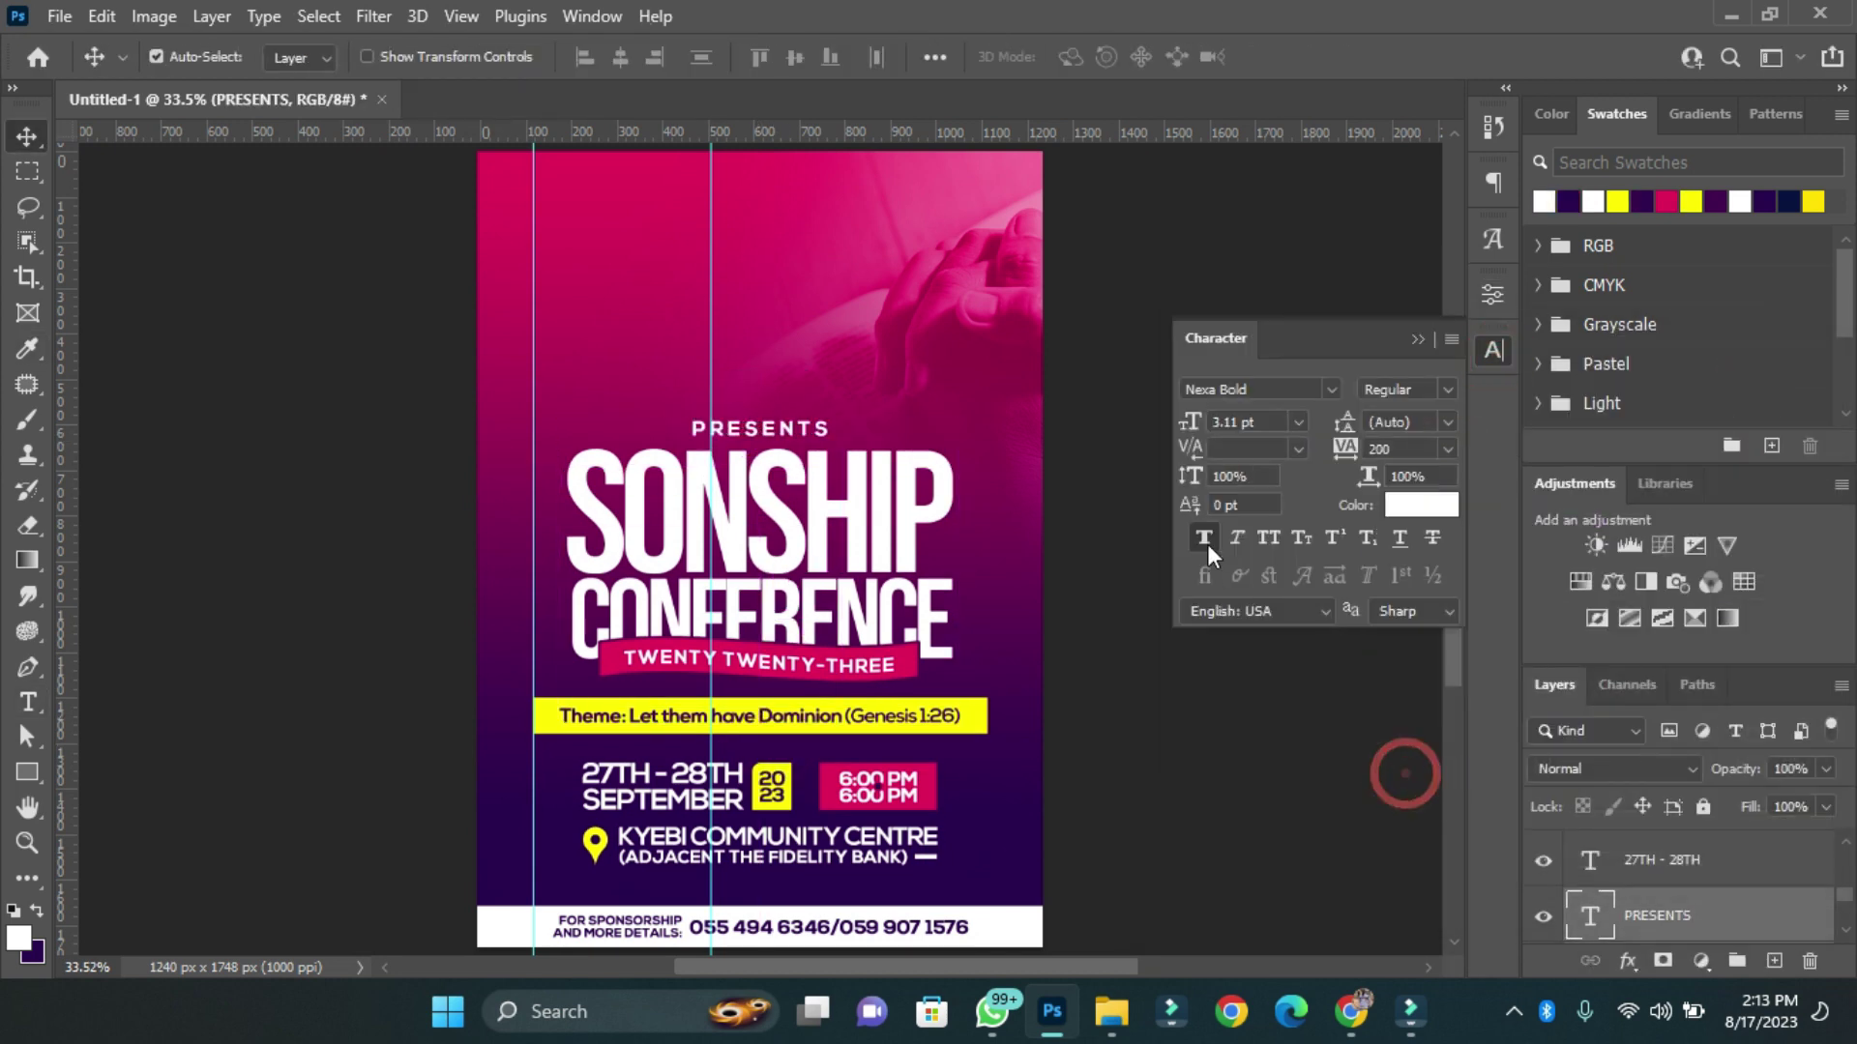
click(1247, 421)
text(2.5)
key(Return)
Move PRESENTS and the title-to-venue block lower on the flyer.
scroll(841, 759, down, 1)
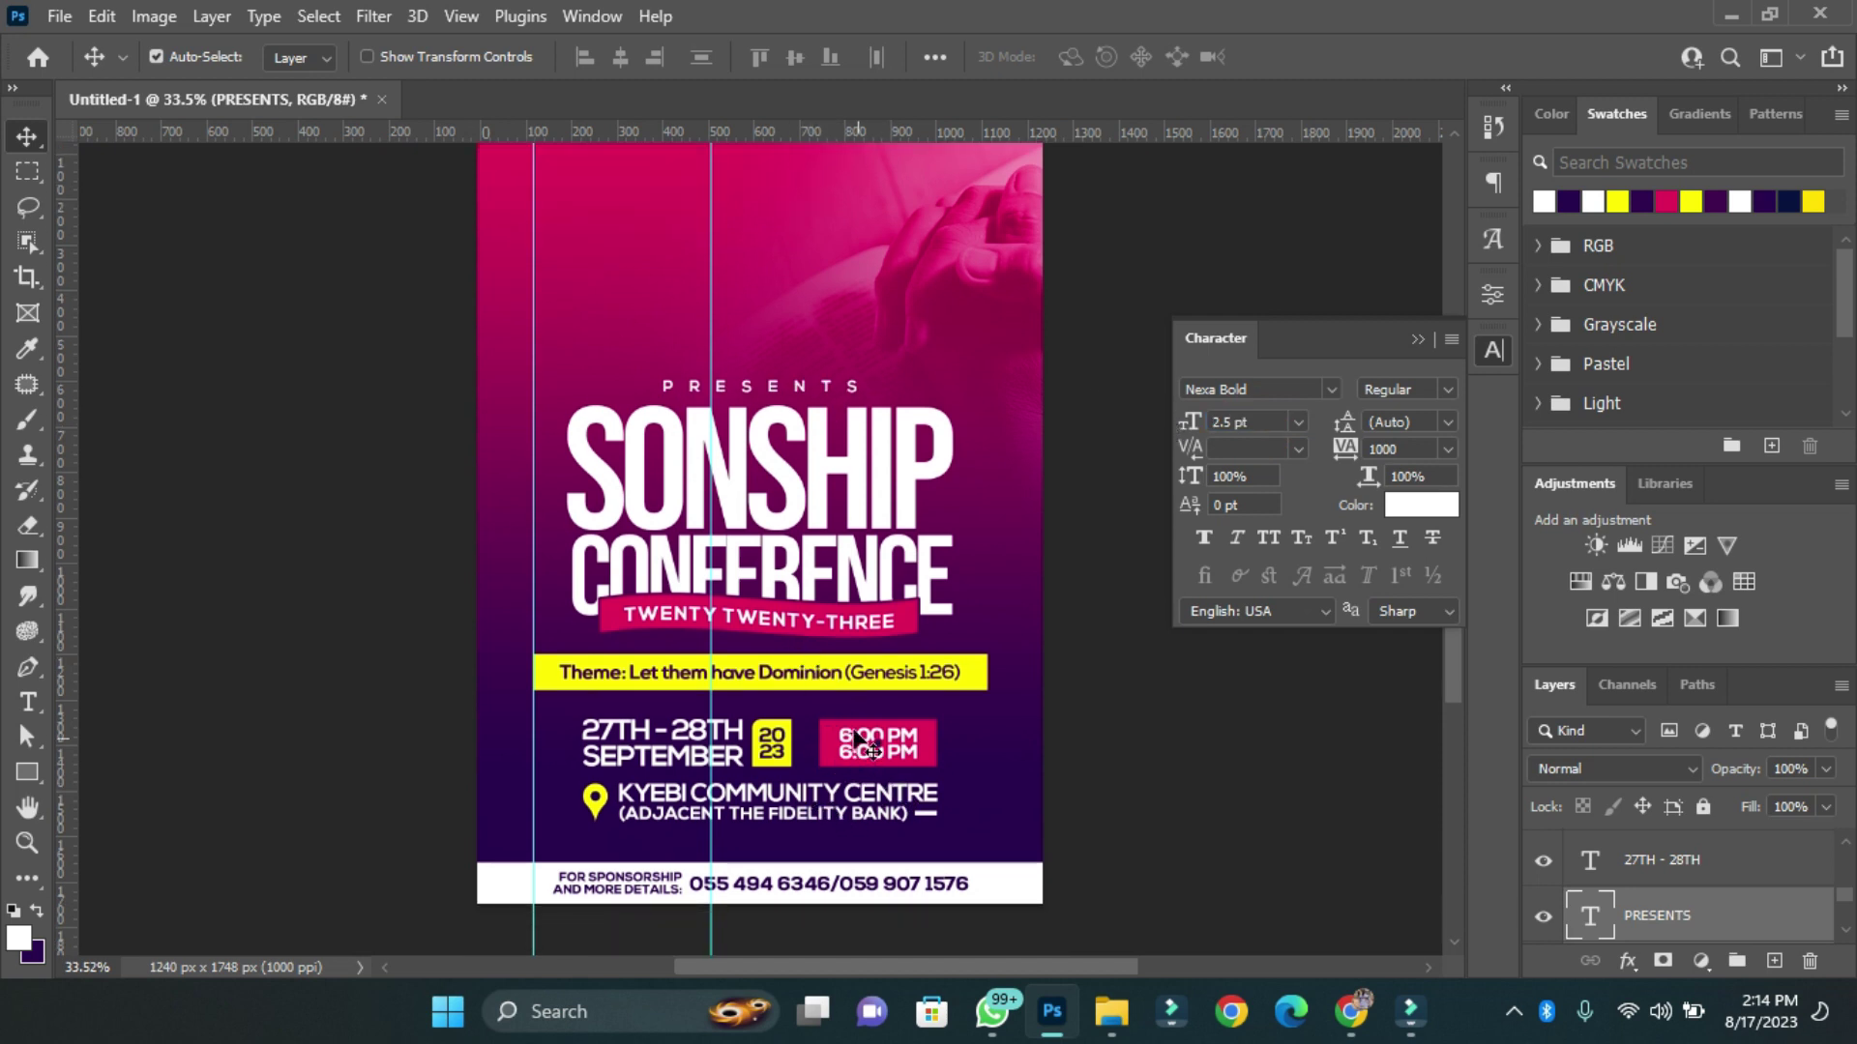
drag(482, 354, 1043, 781)
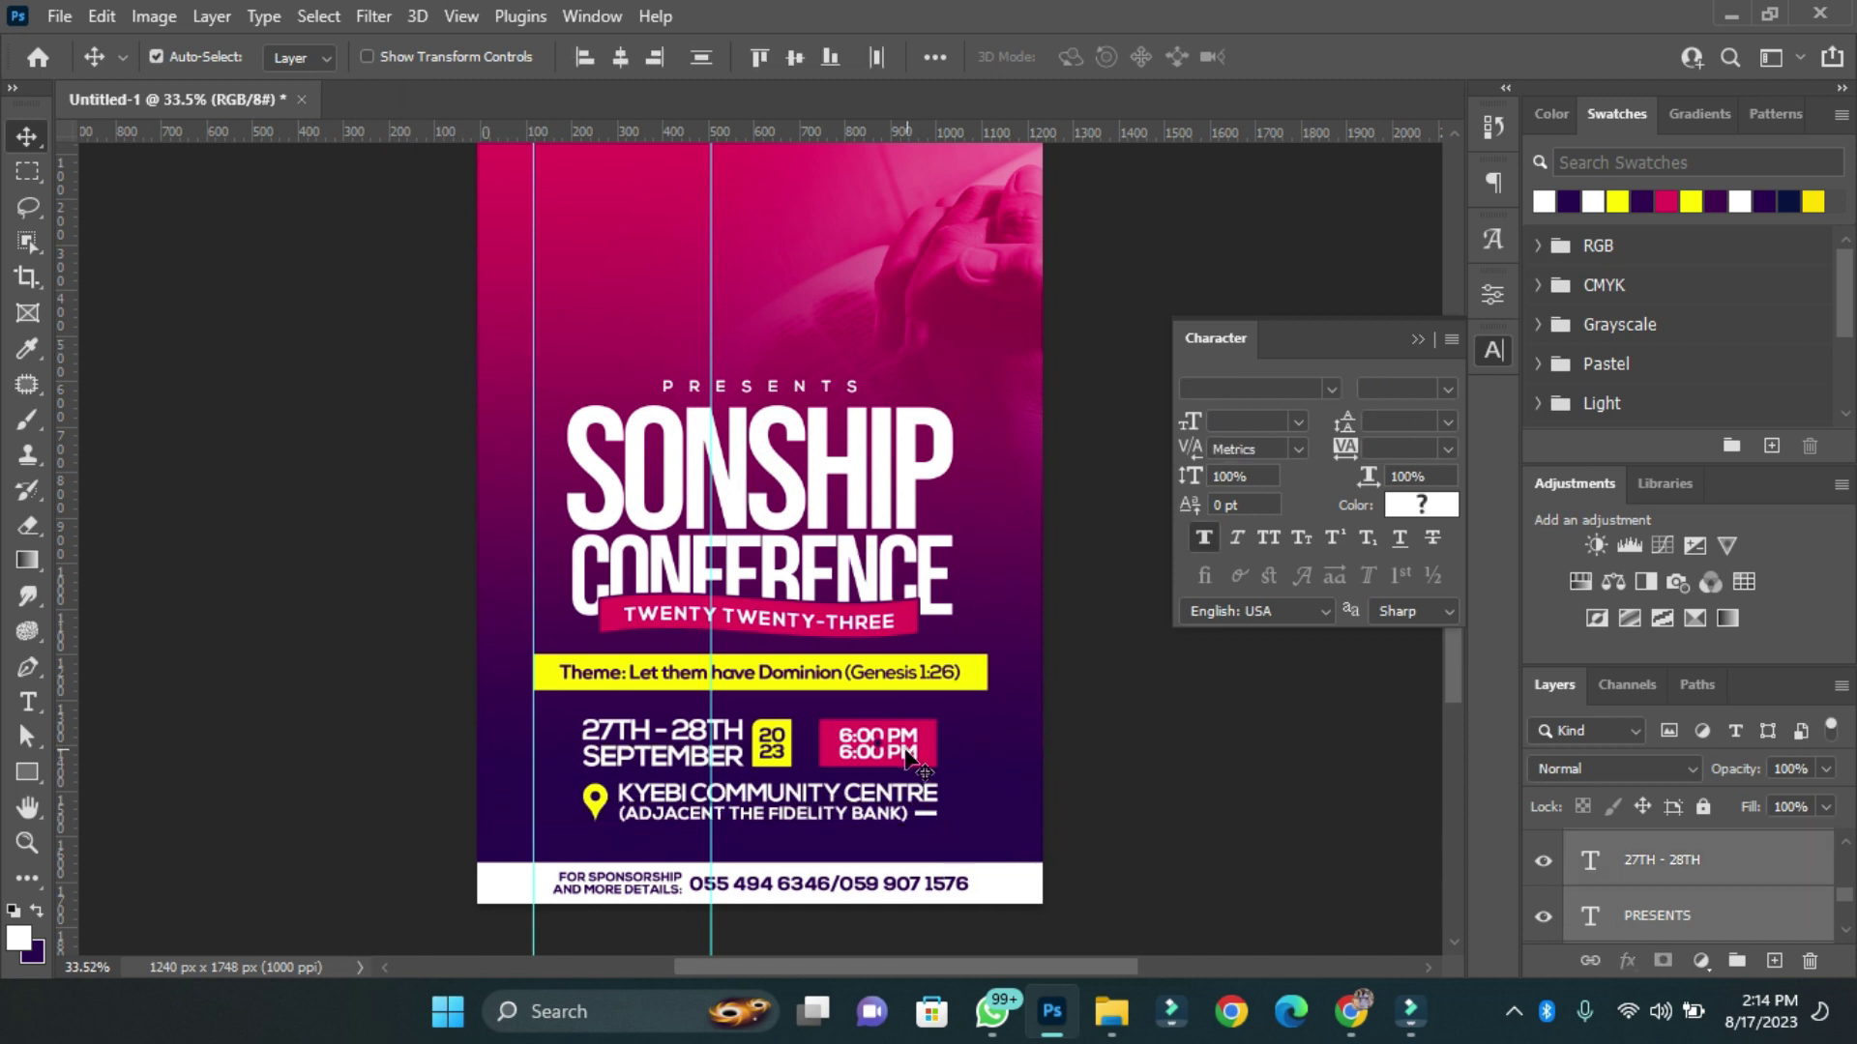
drag(907, 753, 907, 764)
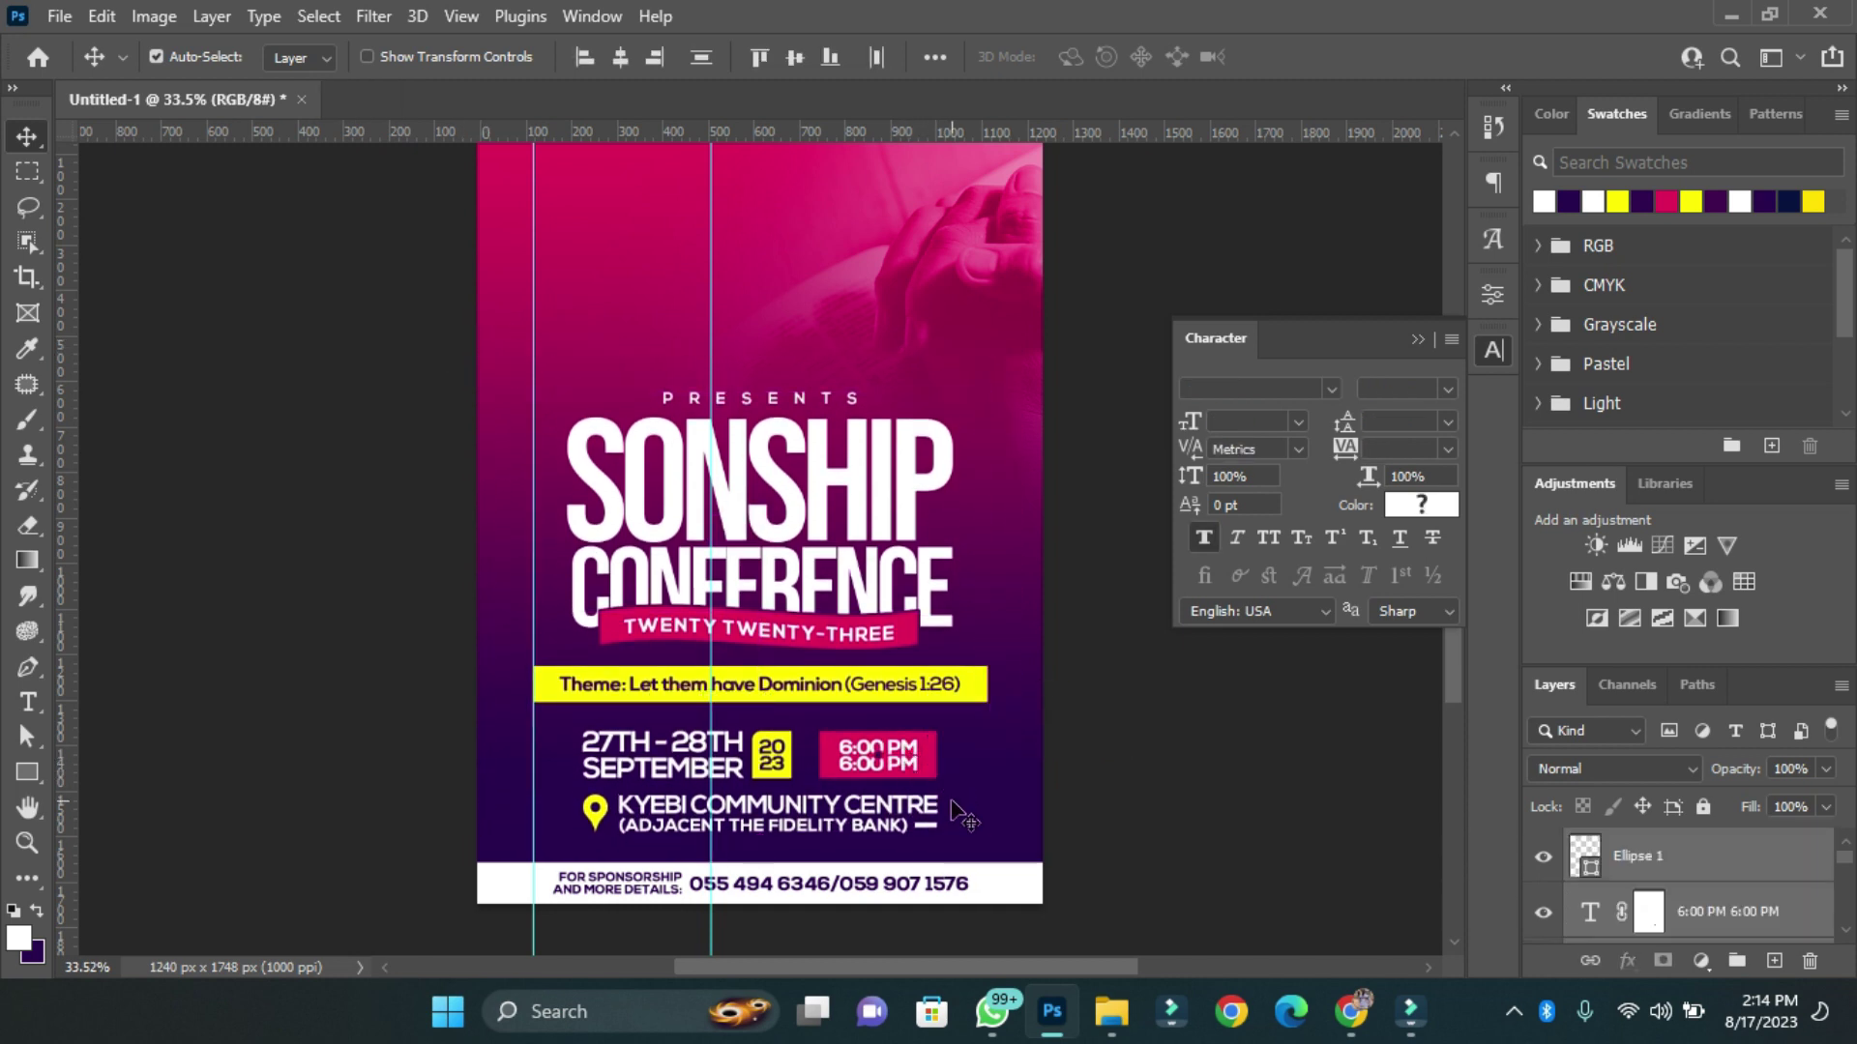
scroll(972, 752, up, 1)
key(ctrl)
scroll(936, 720, down, 1)
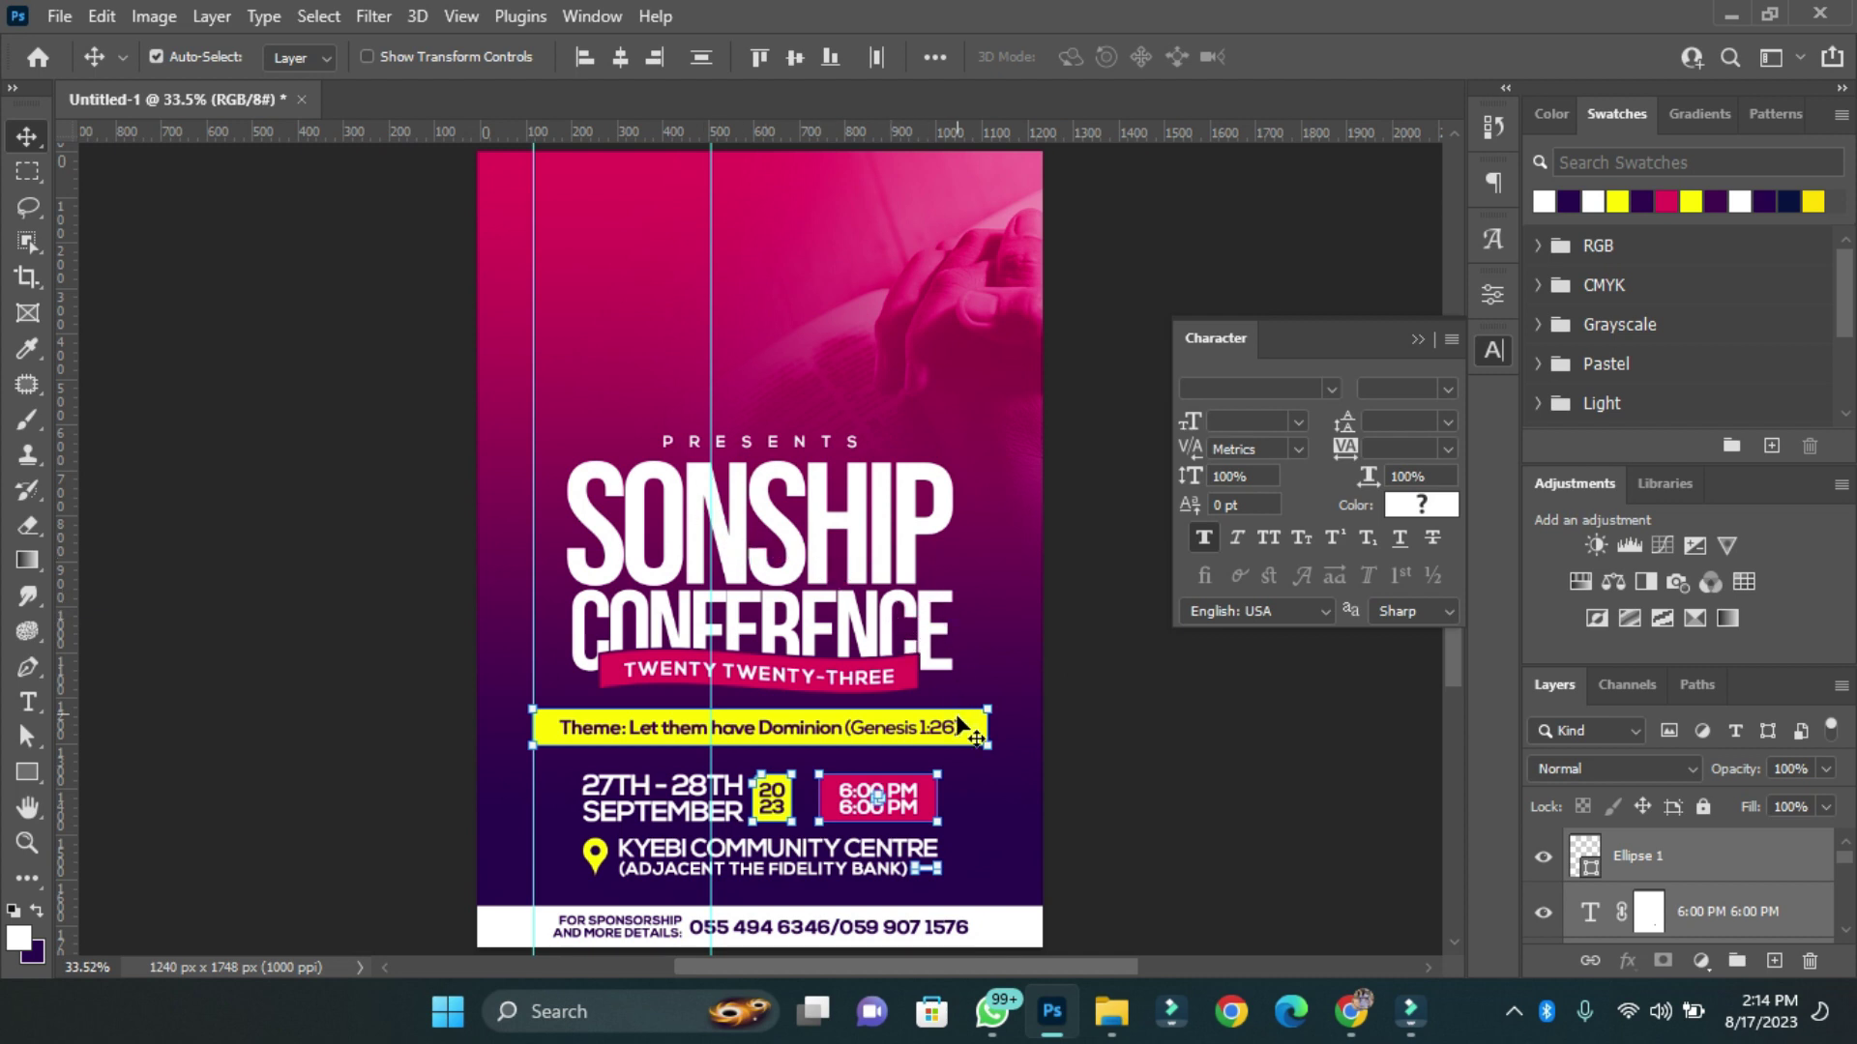
Place the speaker's photo from the Downloads GAD folder into the poster as an embedded layer.
scroll(1634, 838, down, 2)
click(1634, 837)
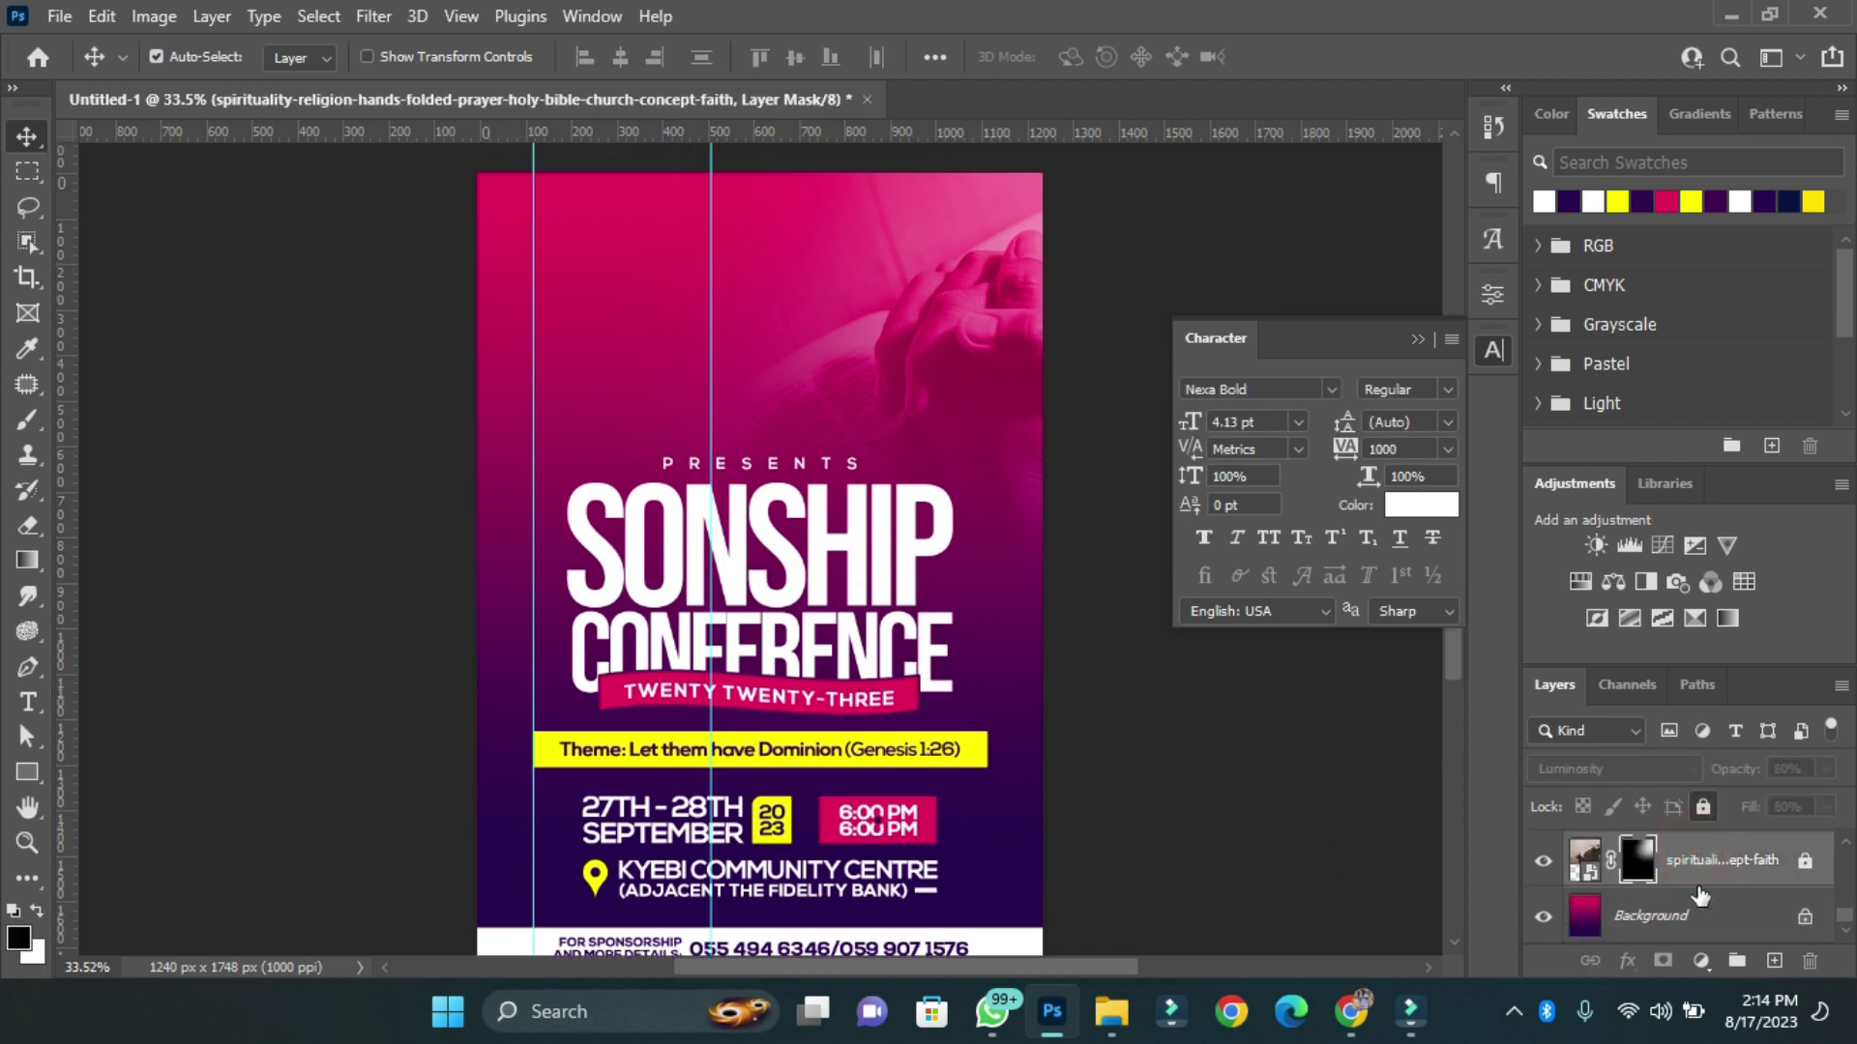
scroll(1702, 870, up, 1)
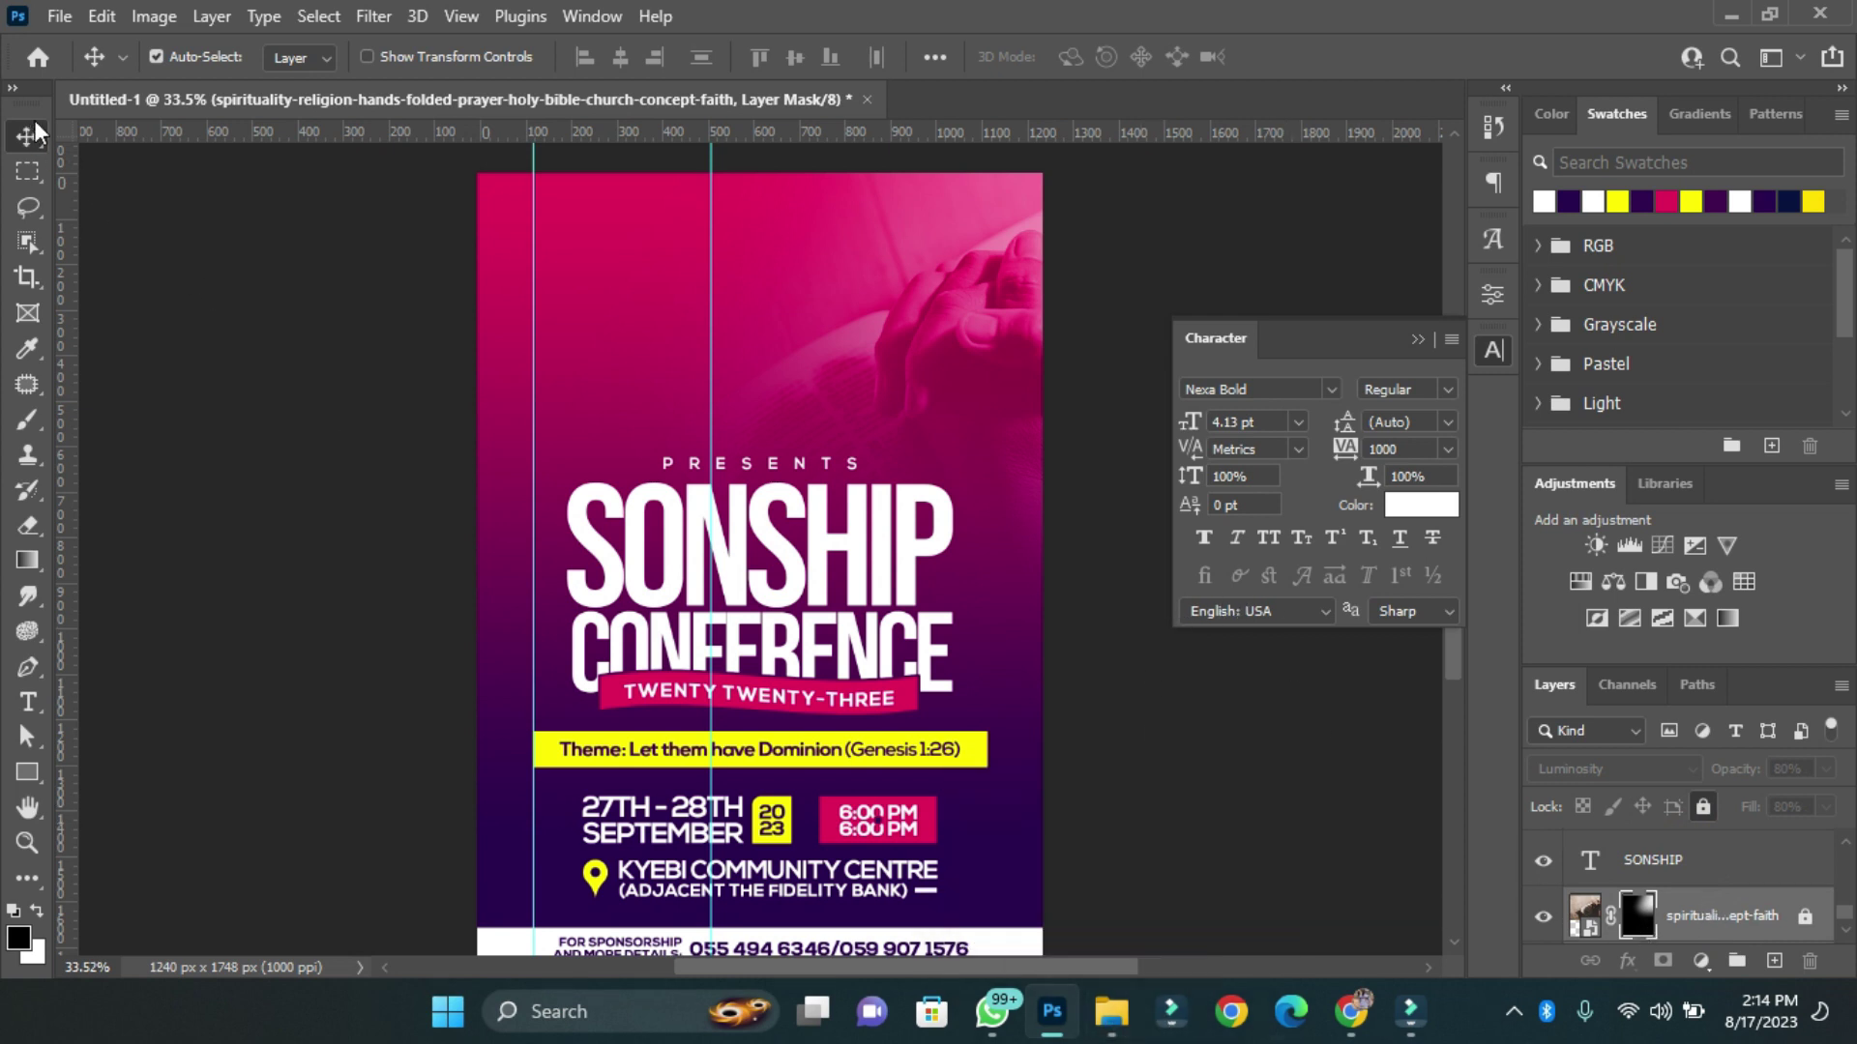
click(59, 17)
click(116, 605)
scroll(136, 436, up, 5)
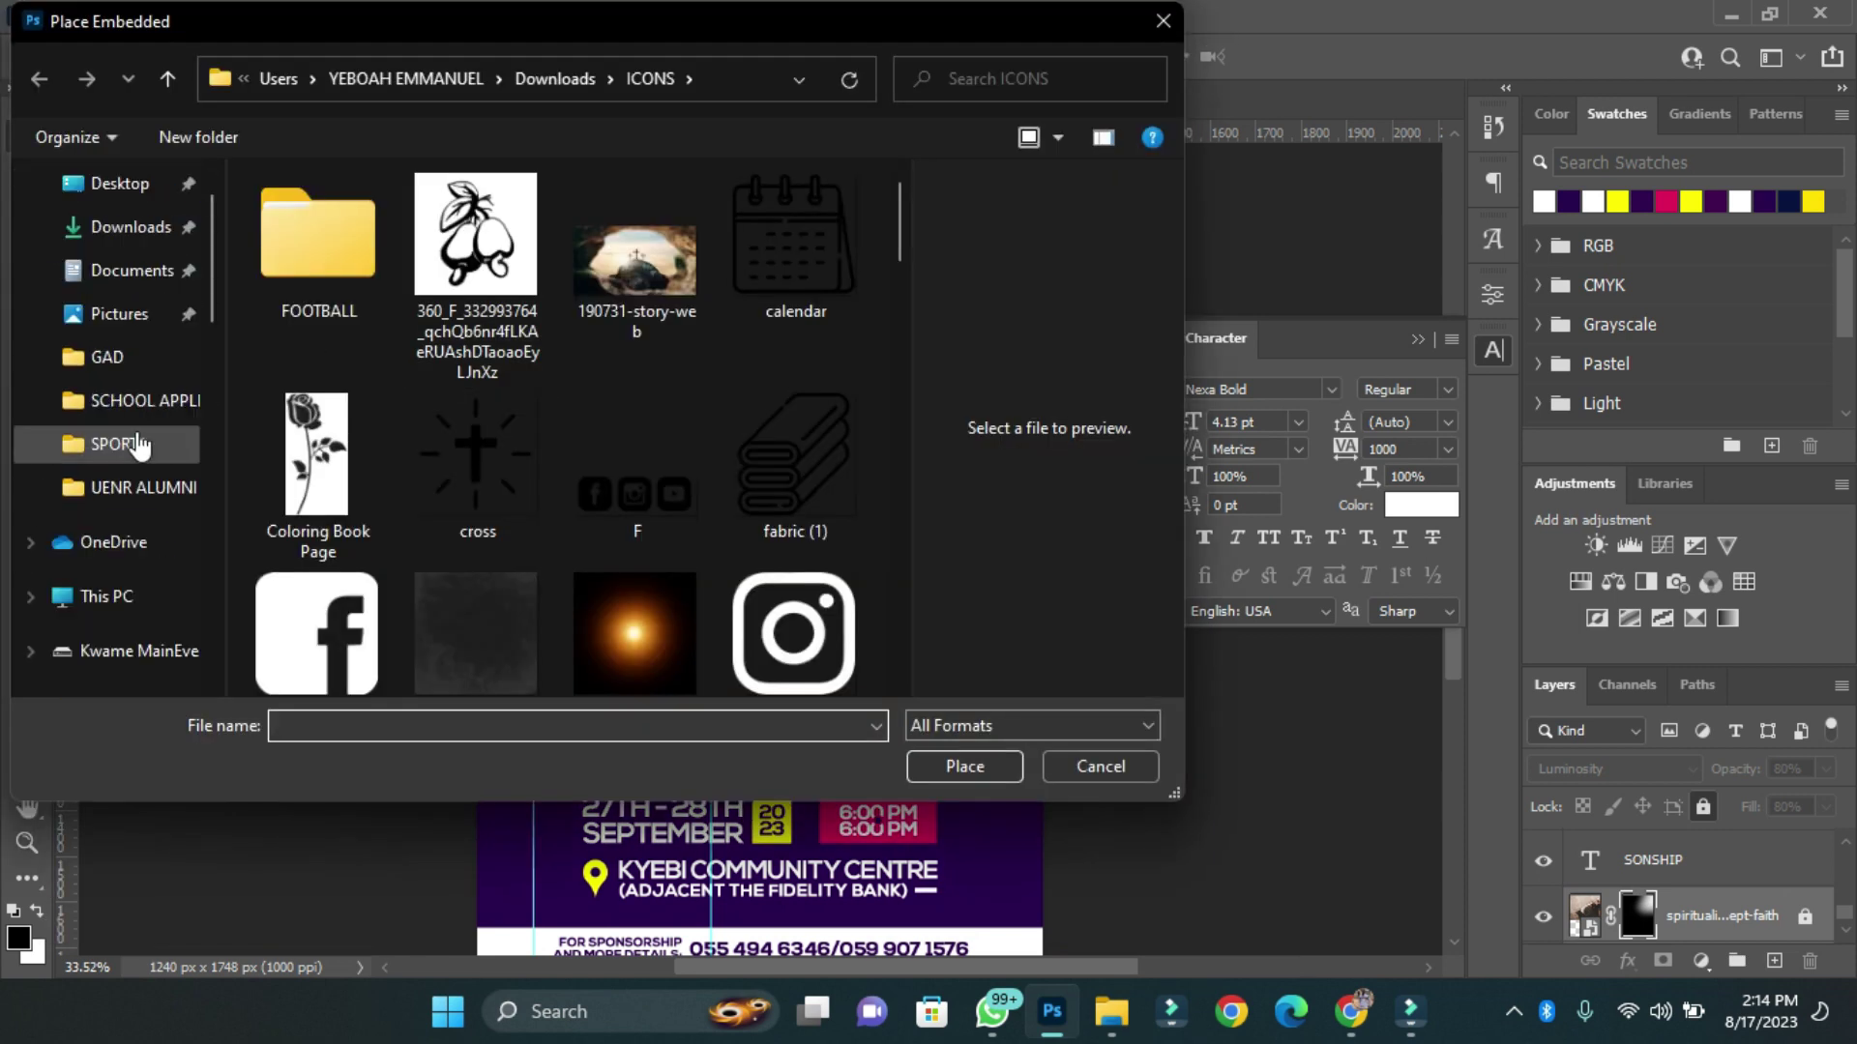
click(131, 227)
double_click(827, 251)
click(642, 270)
click(964, 766)
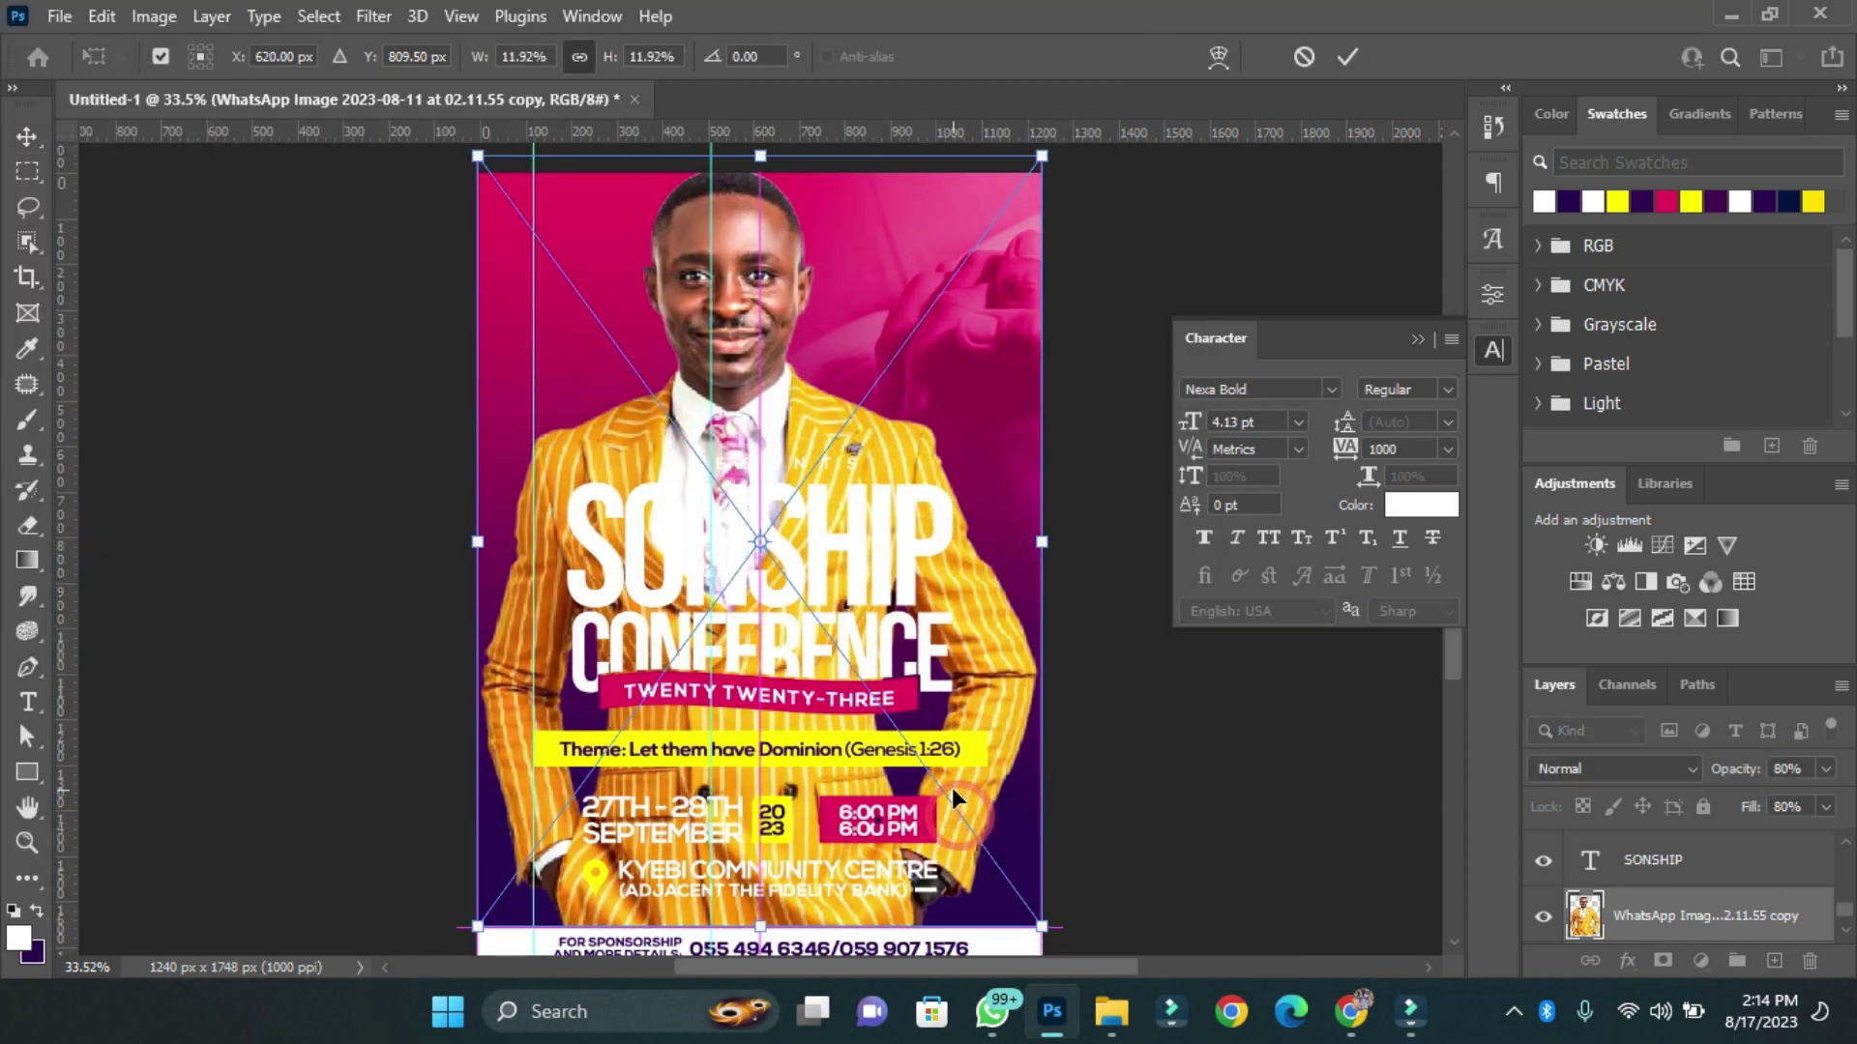
click(1347, 56)
Move the photo up and fade its lower part with a layer mask and soft black brush.
drag(754, 324, 749, 276)
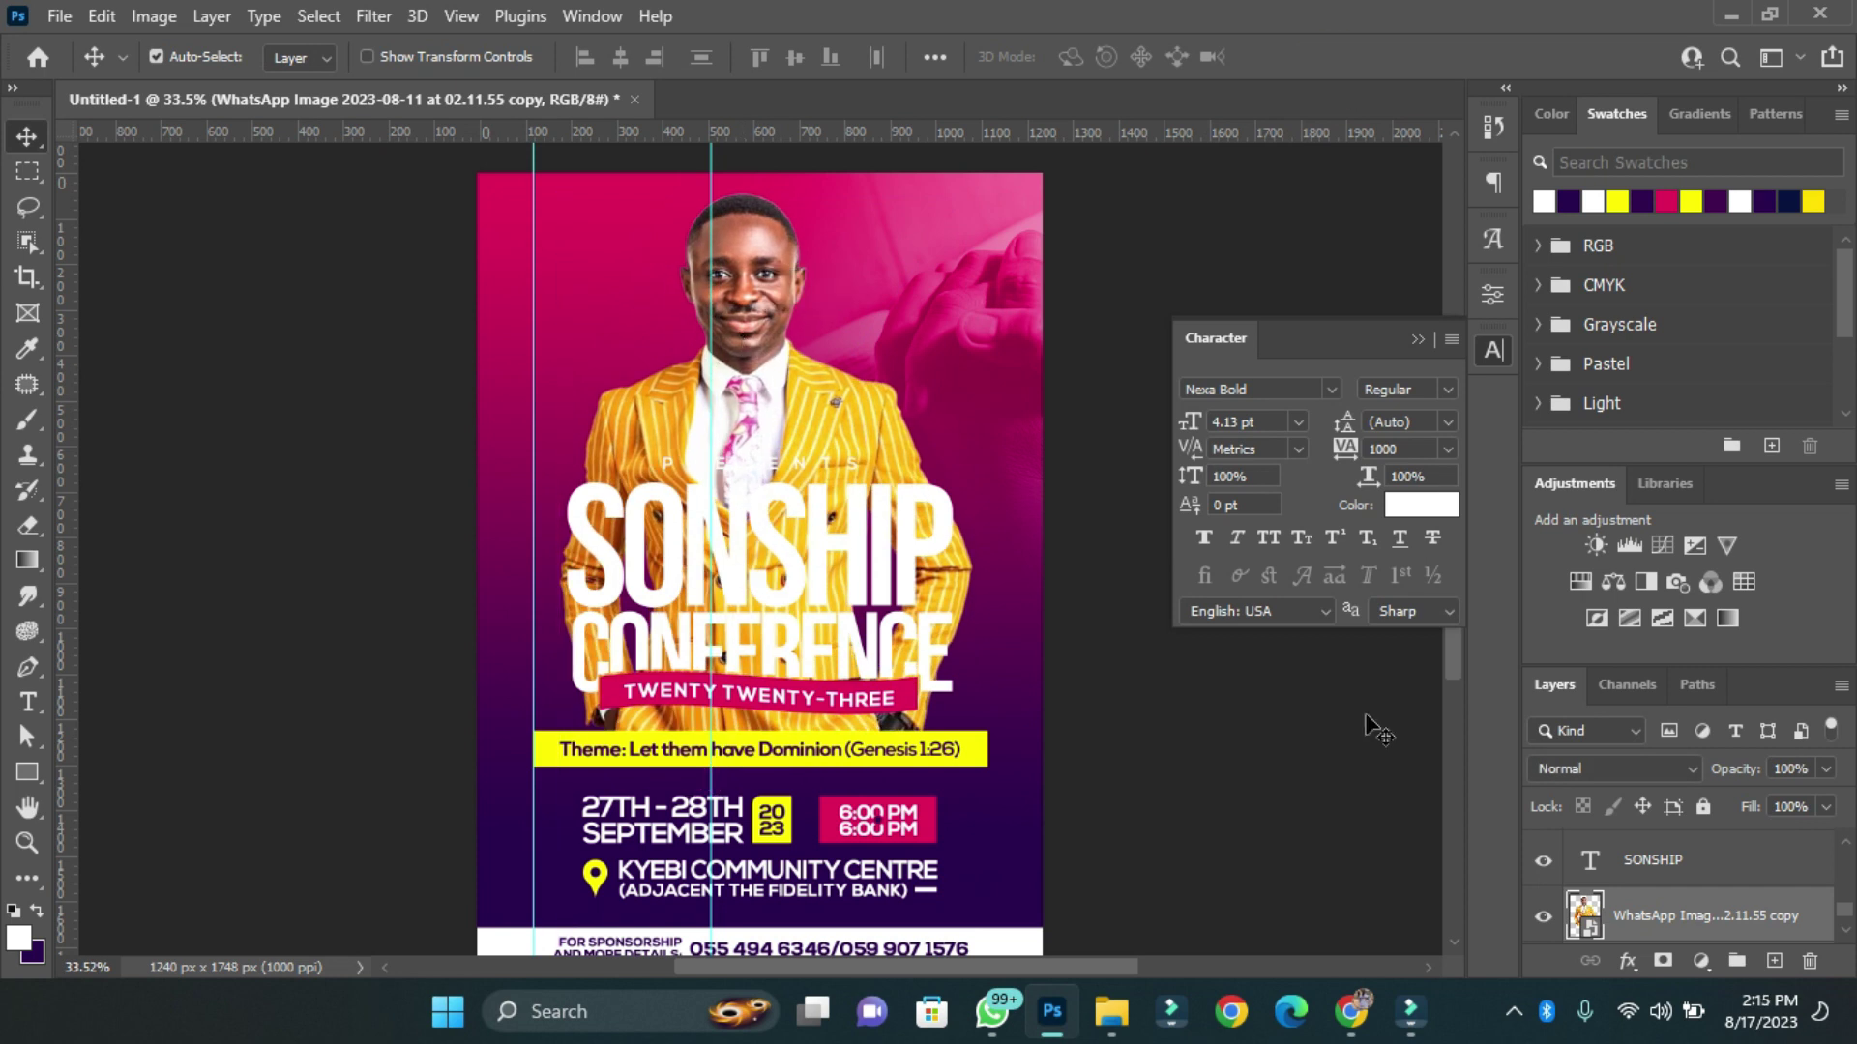
click(1663, 961)
key(b)
mouse_move(310, 890)
mouse_down()
mouse_move(290, 726)
mouse_move(248, 912)
mouse_move(812, 880)
mouse_up()
scroll(967, 696, down, 1)
Resize the speaker photo with Free Transform and apply the new size.
key(ctrl+t)
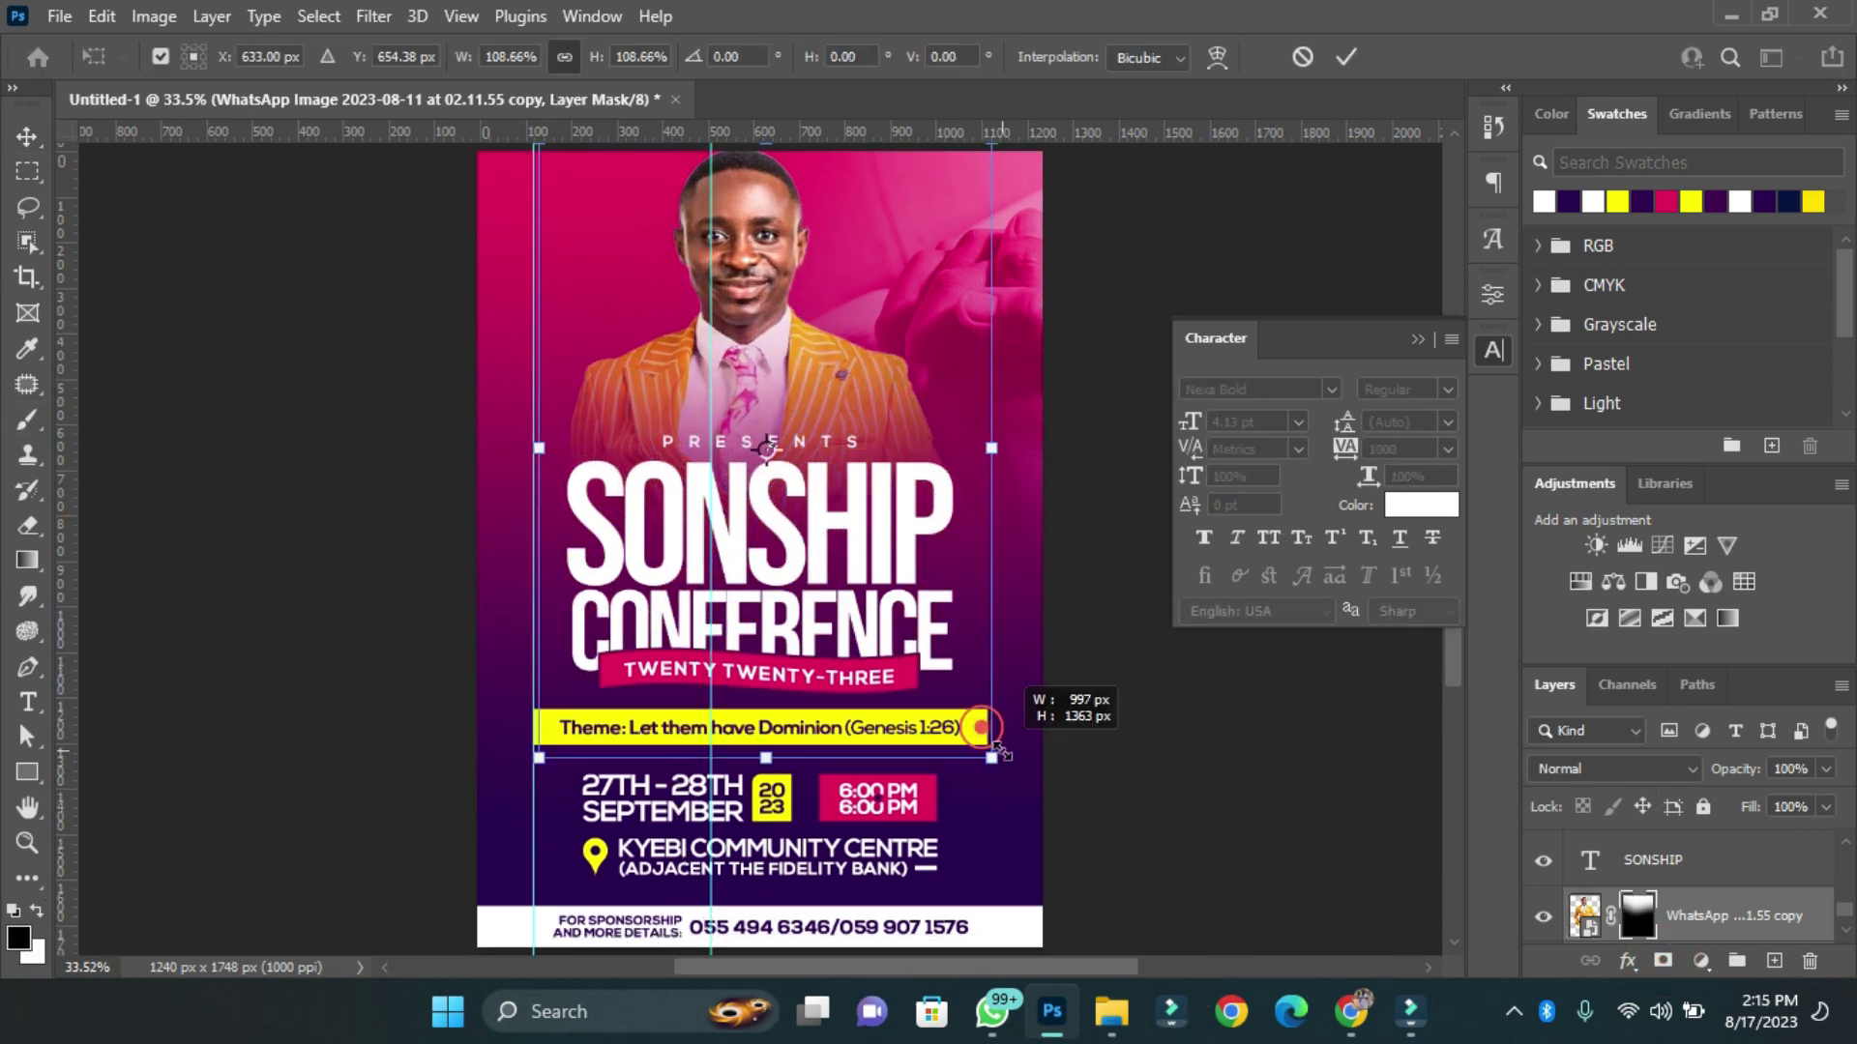
click(1653, 860)
click(1584, 915)
click(1627, 960)
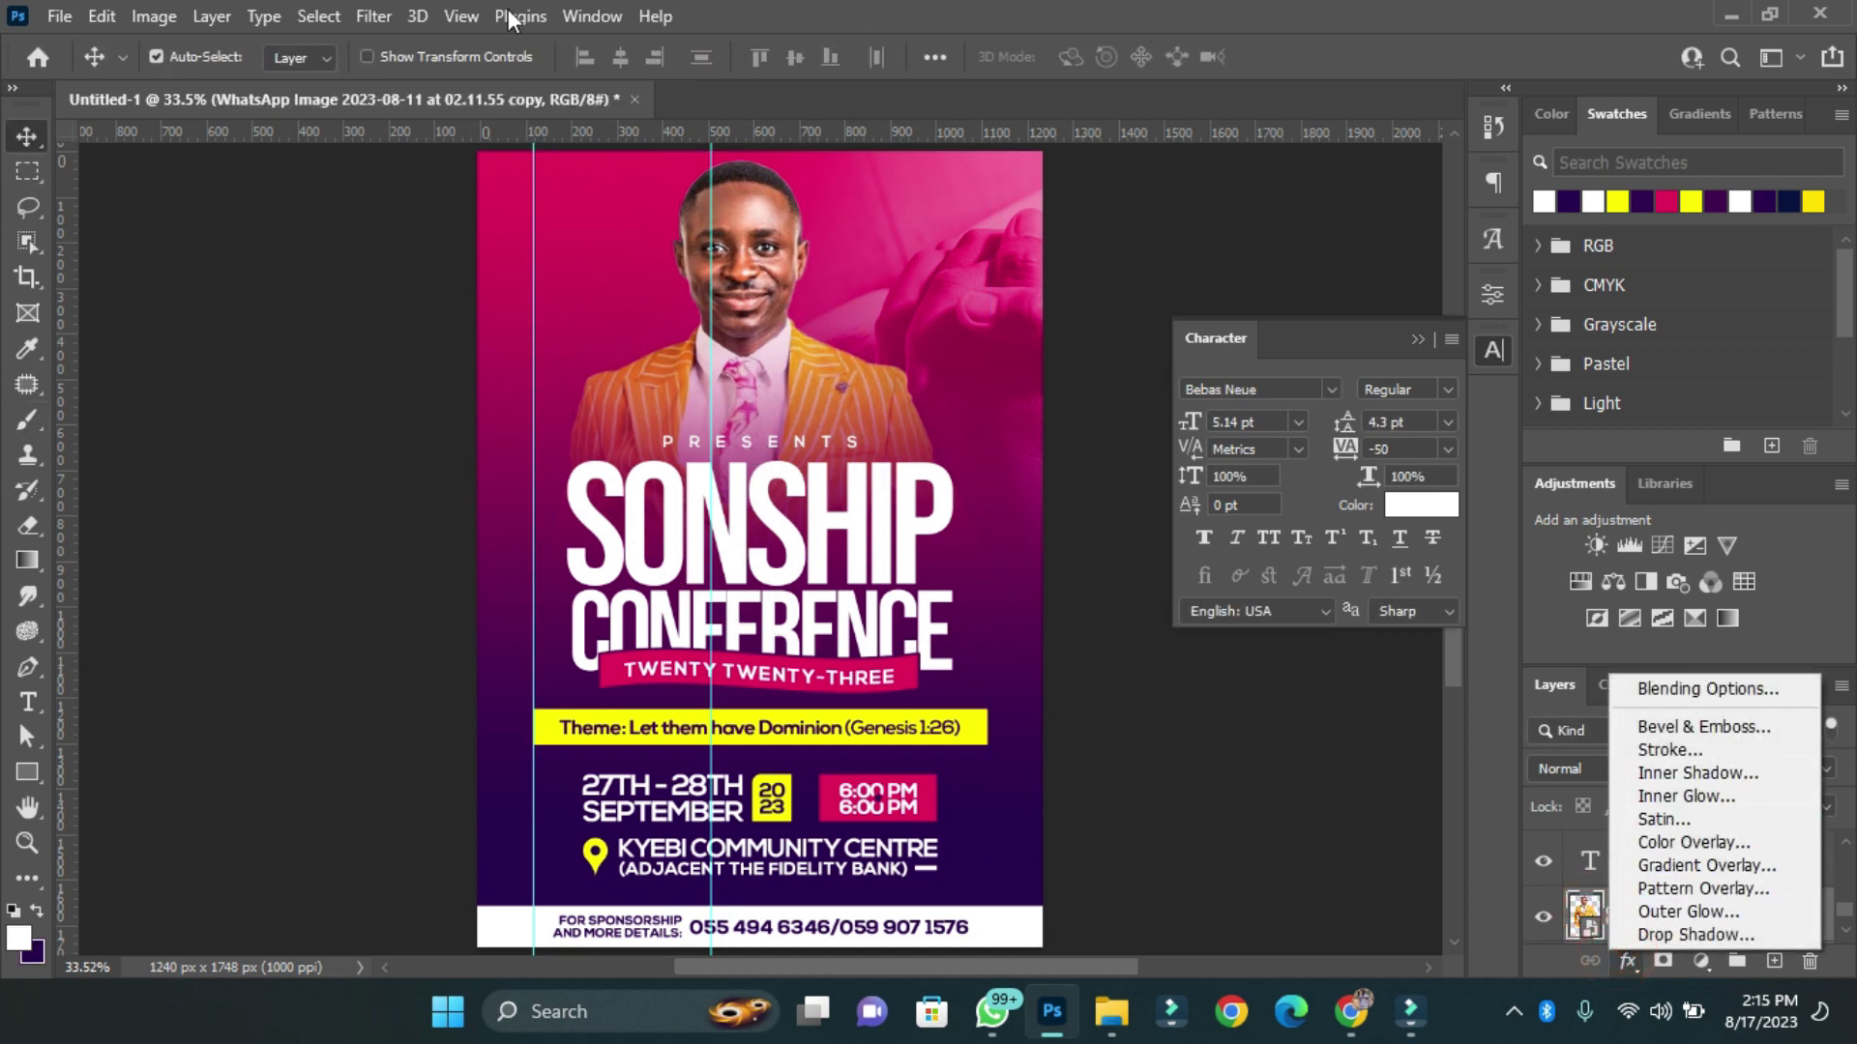
Apply the Camera Raw Filter to the speaker photo and run Auto tone correction.
click(363, 12)
click(372, 16)
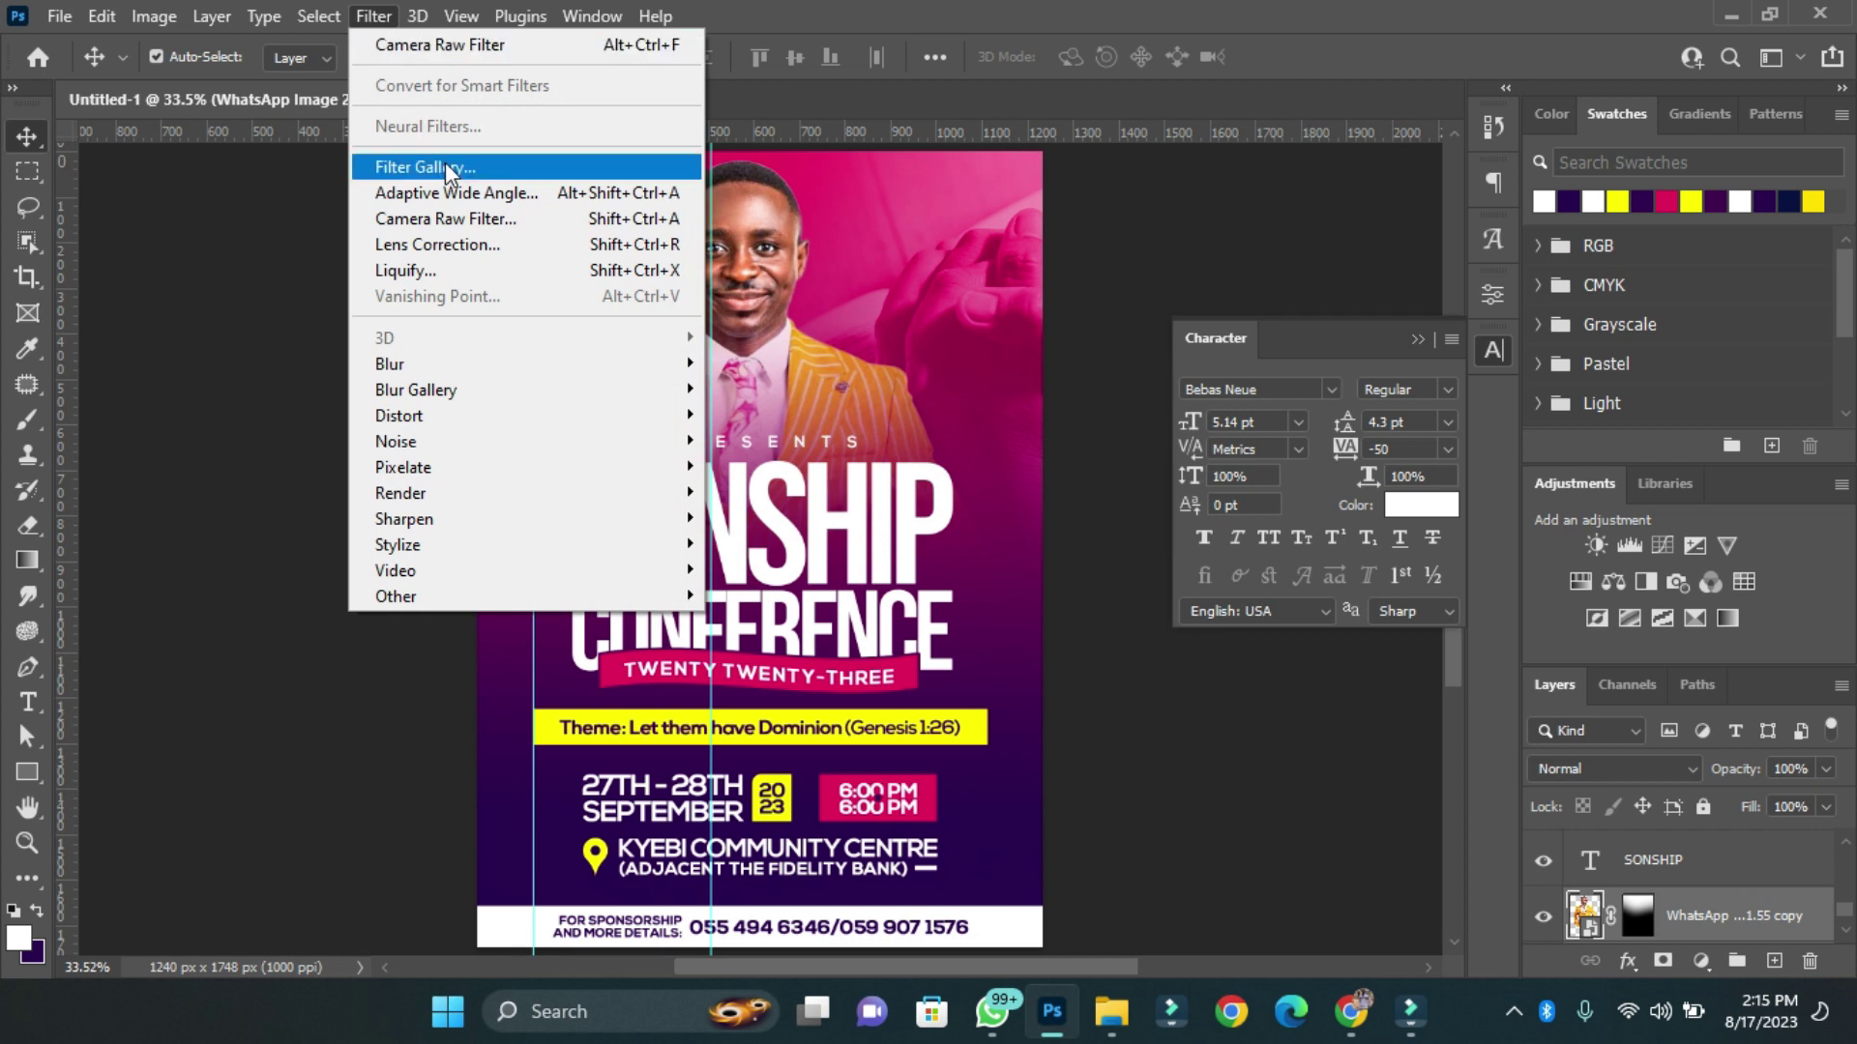
click(422, 50)
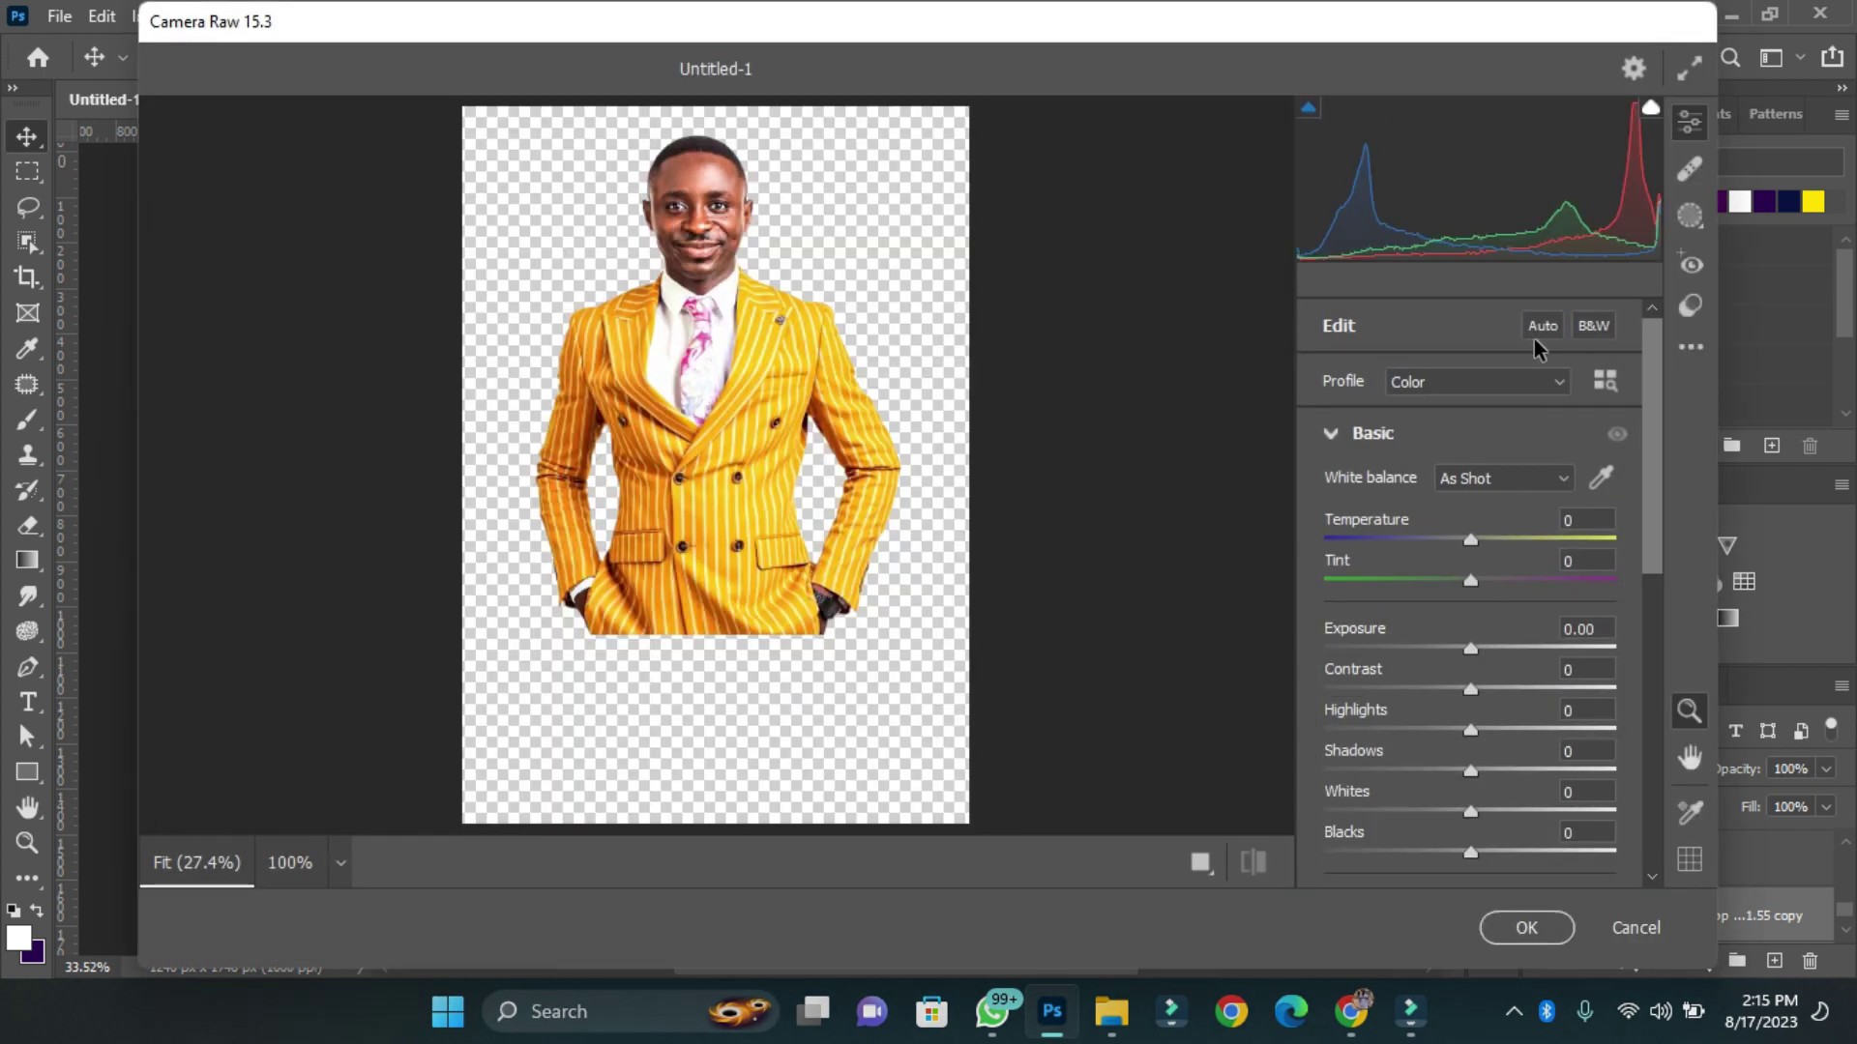
click(1541, 327)
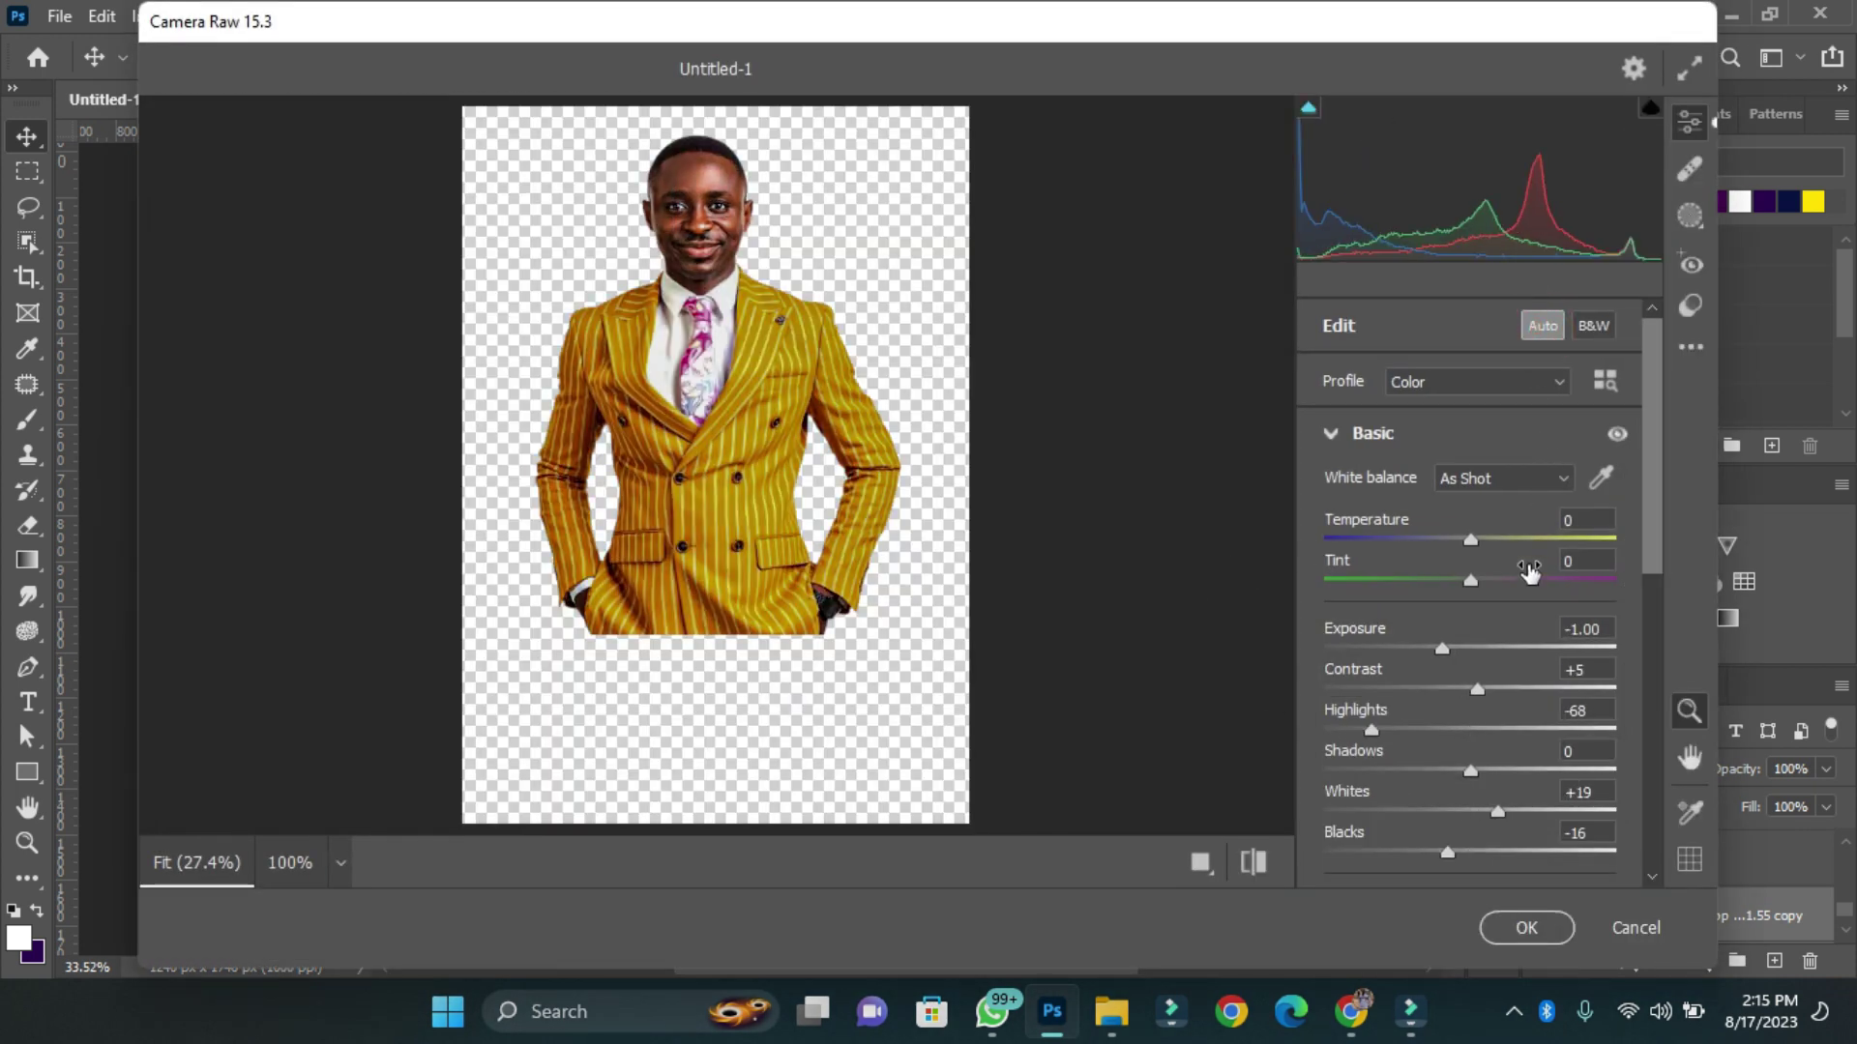
Set Exposure +0.35, Contrast +11, Highlights +14, Shadows -7, Texture +12, Clarity +21, Dehaze -10.
click(1480, 648)
click(1486, 689)
click(1495, 730)
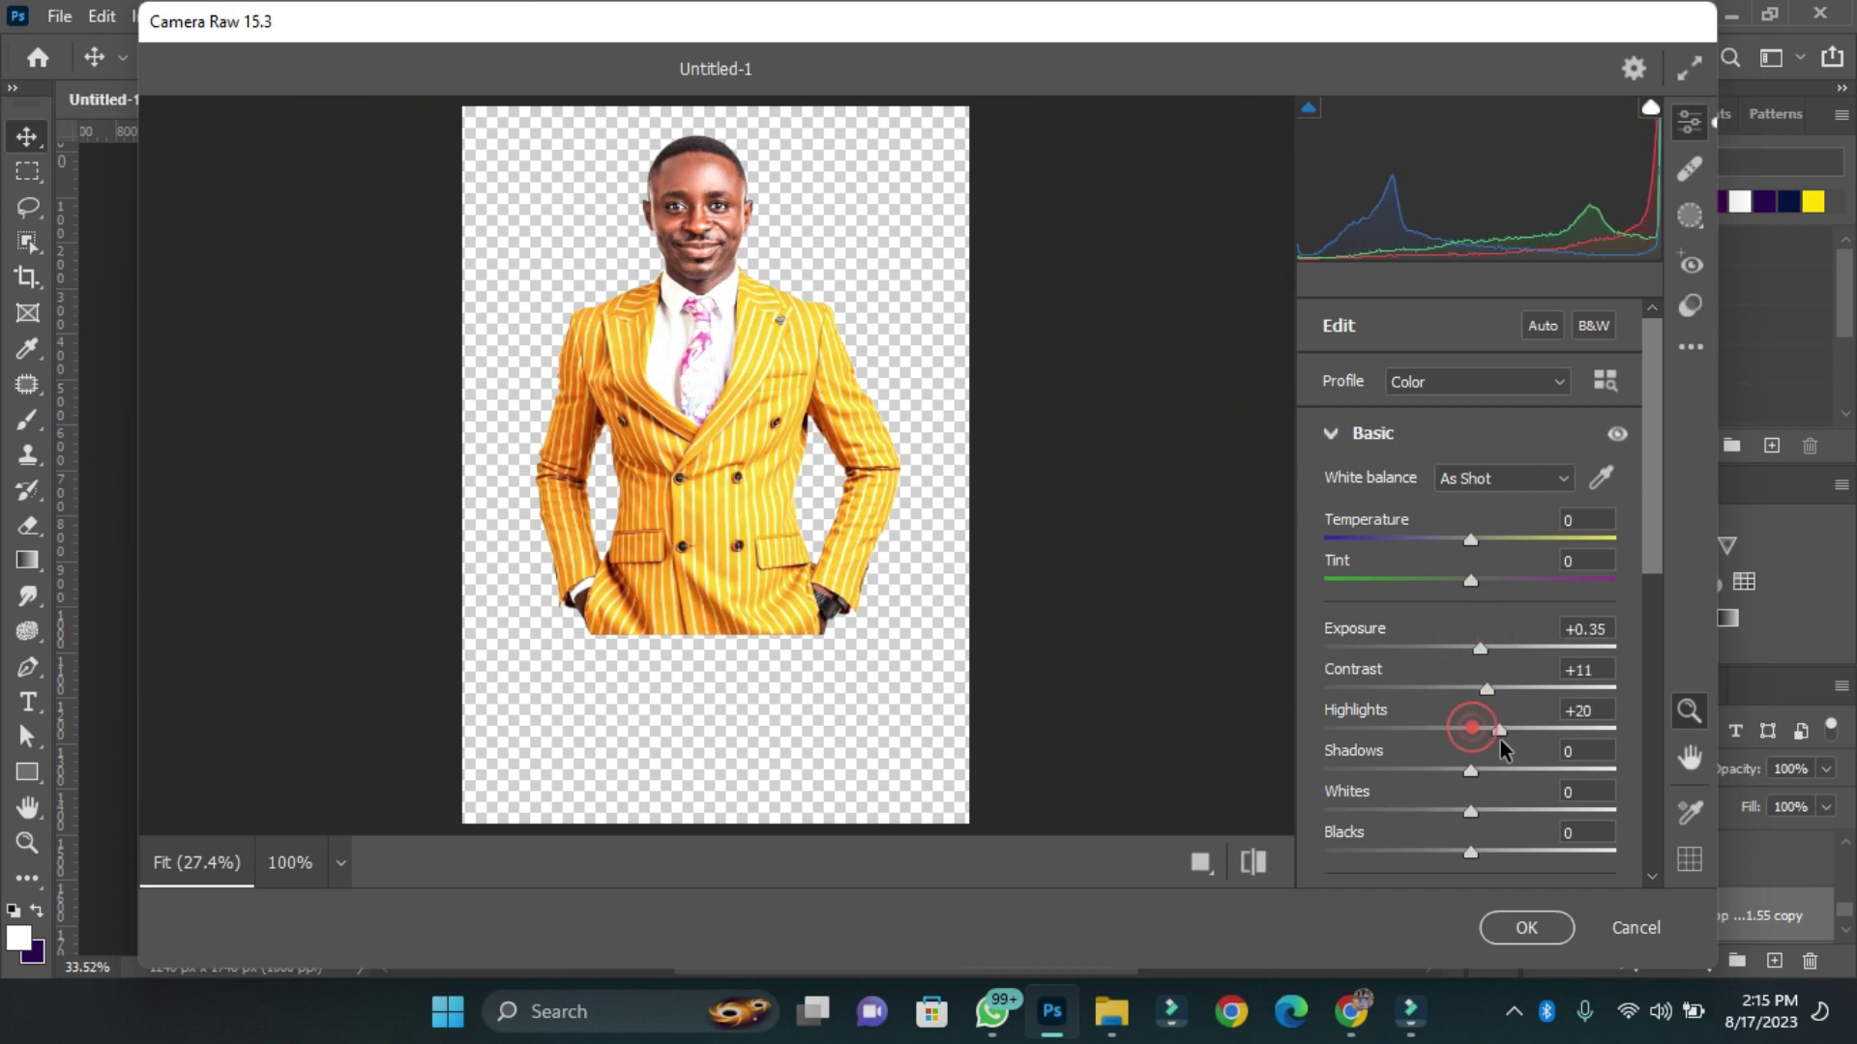
drag(1475, 770, 1461, 771)
click(1491, 731)
scroll(1634, 531, down, 3)
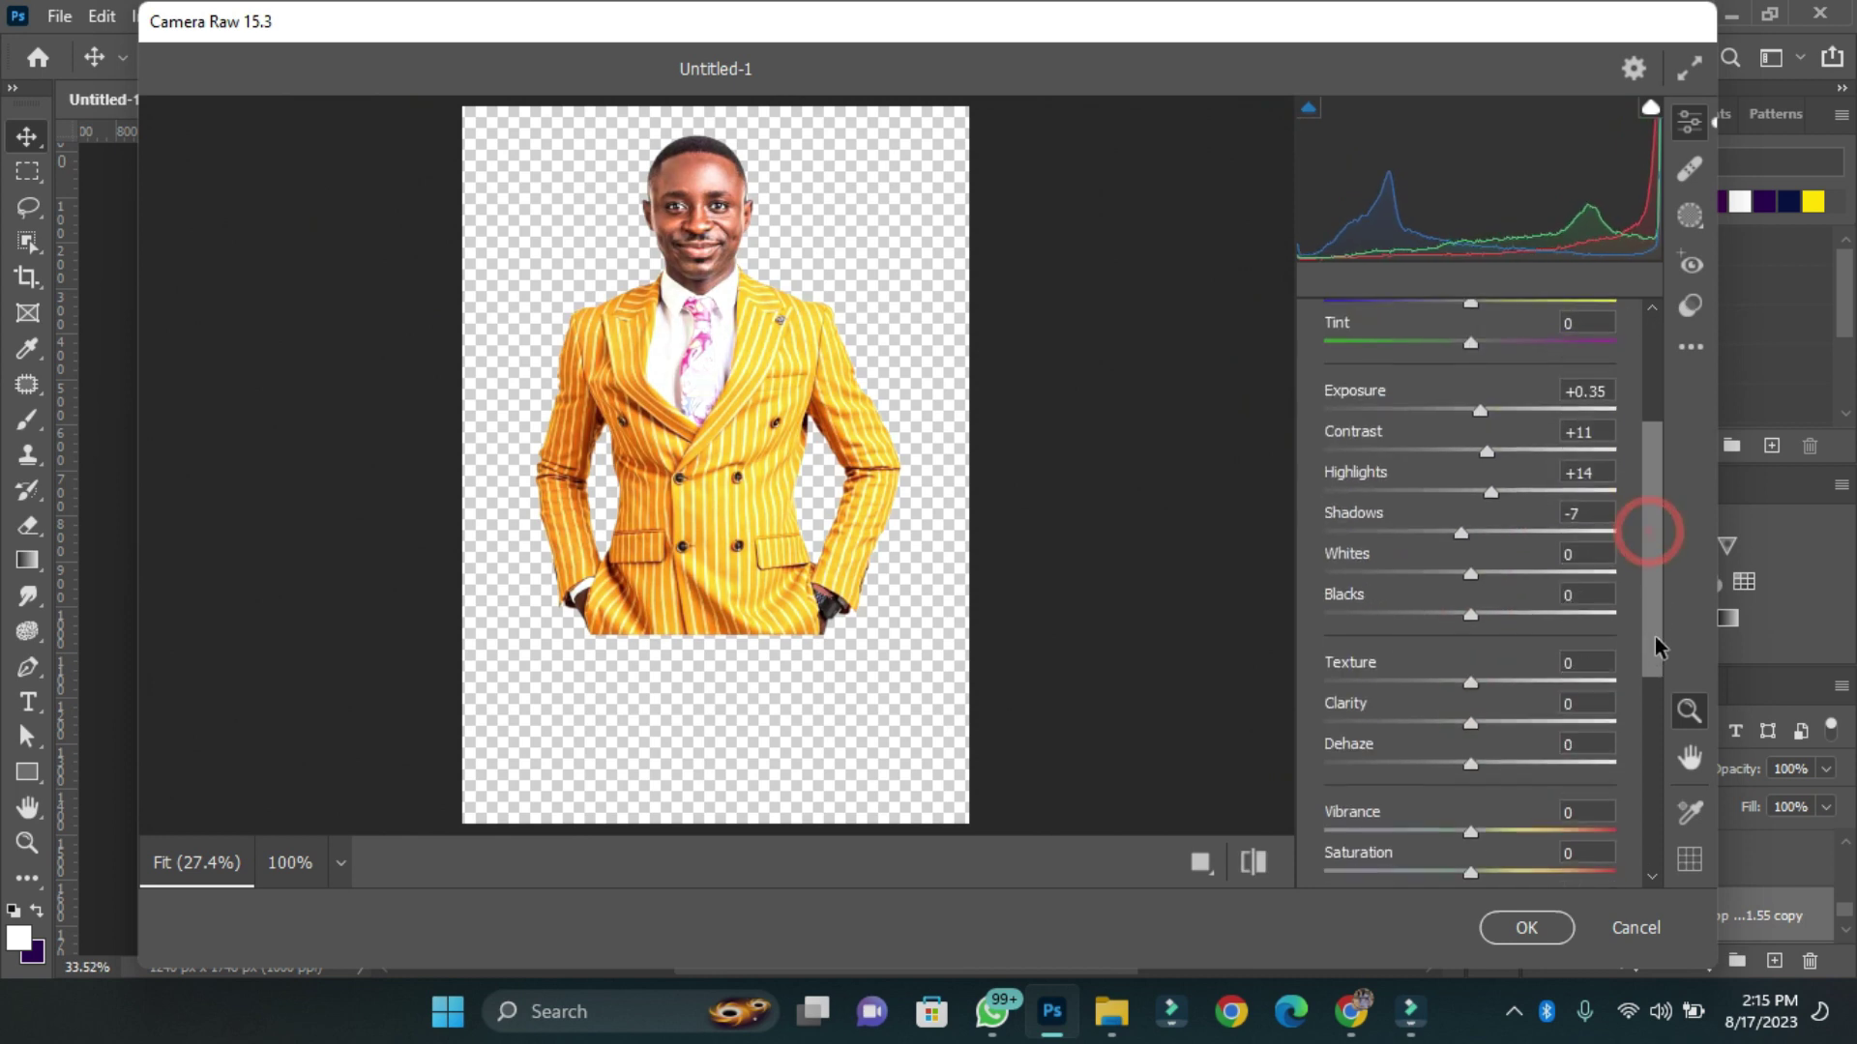
drag(1478, 677, 1496, 677)
drag(1471, 715, 1458, 758)
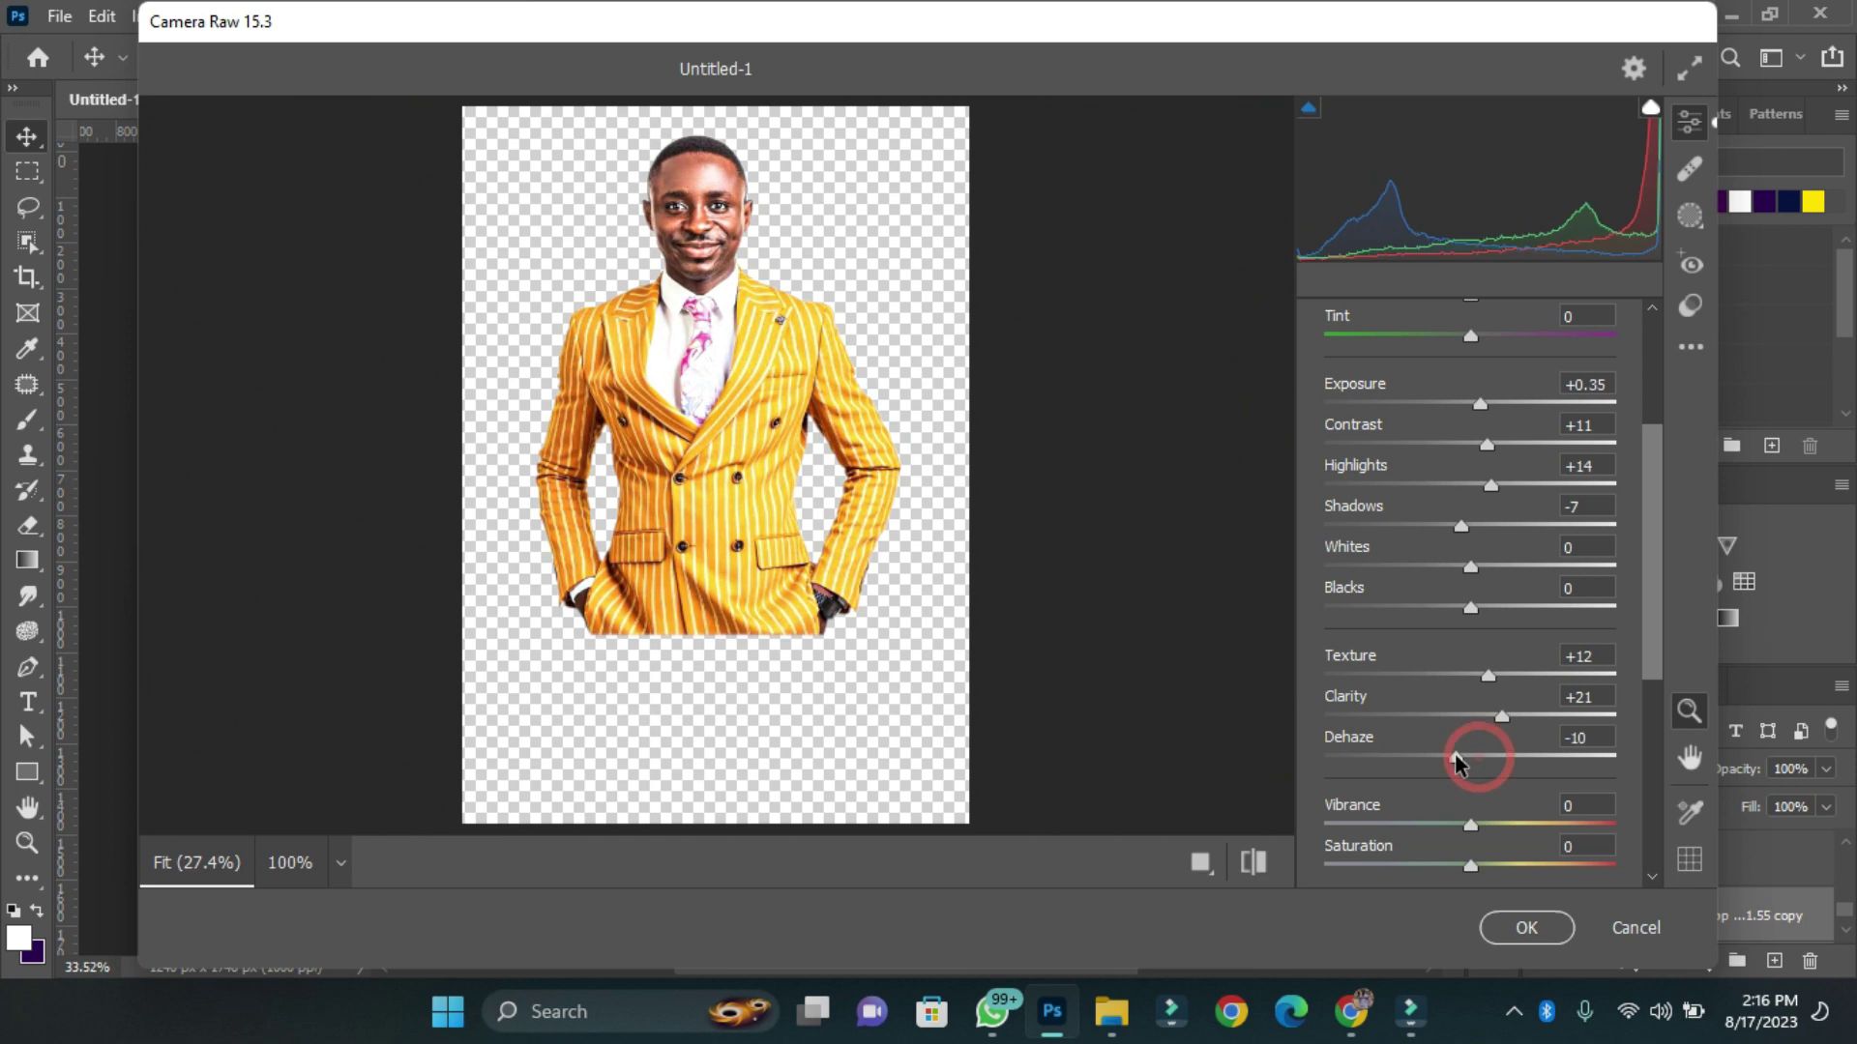
click(1525, 927)
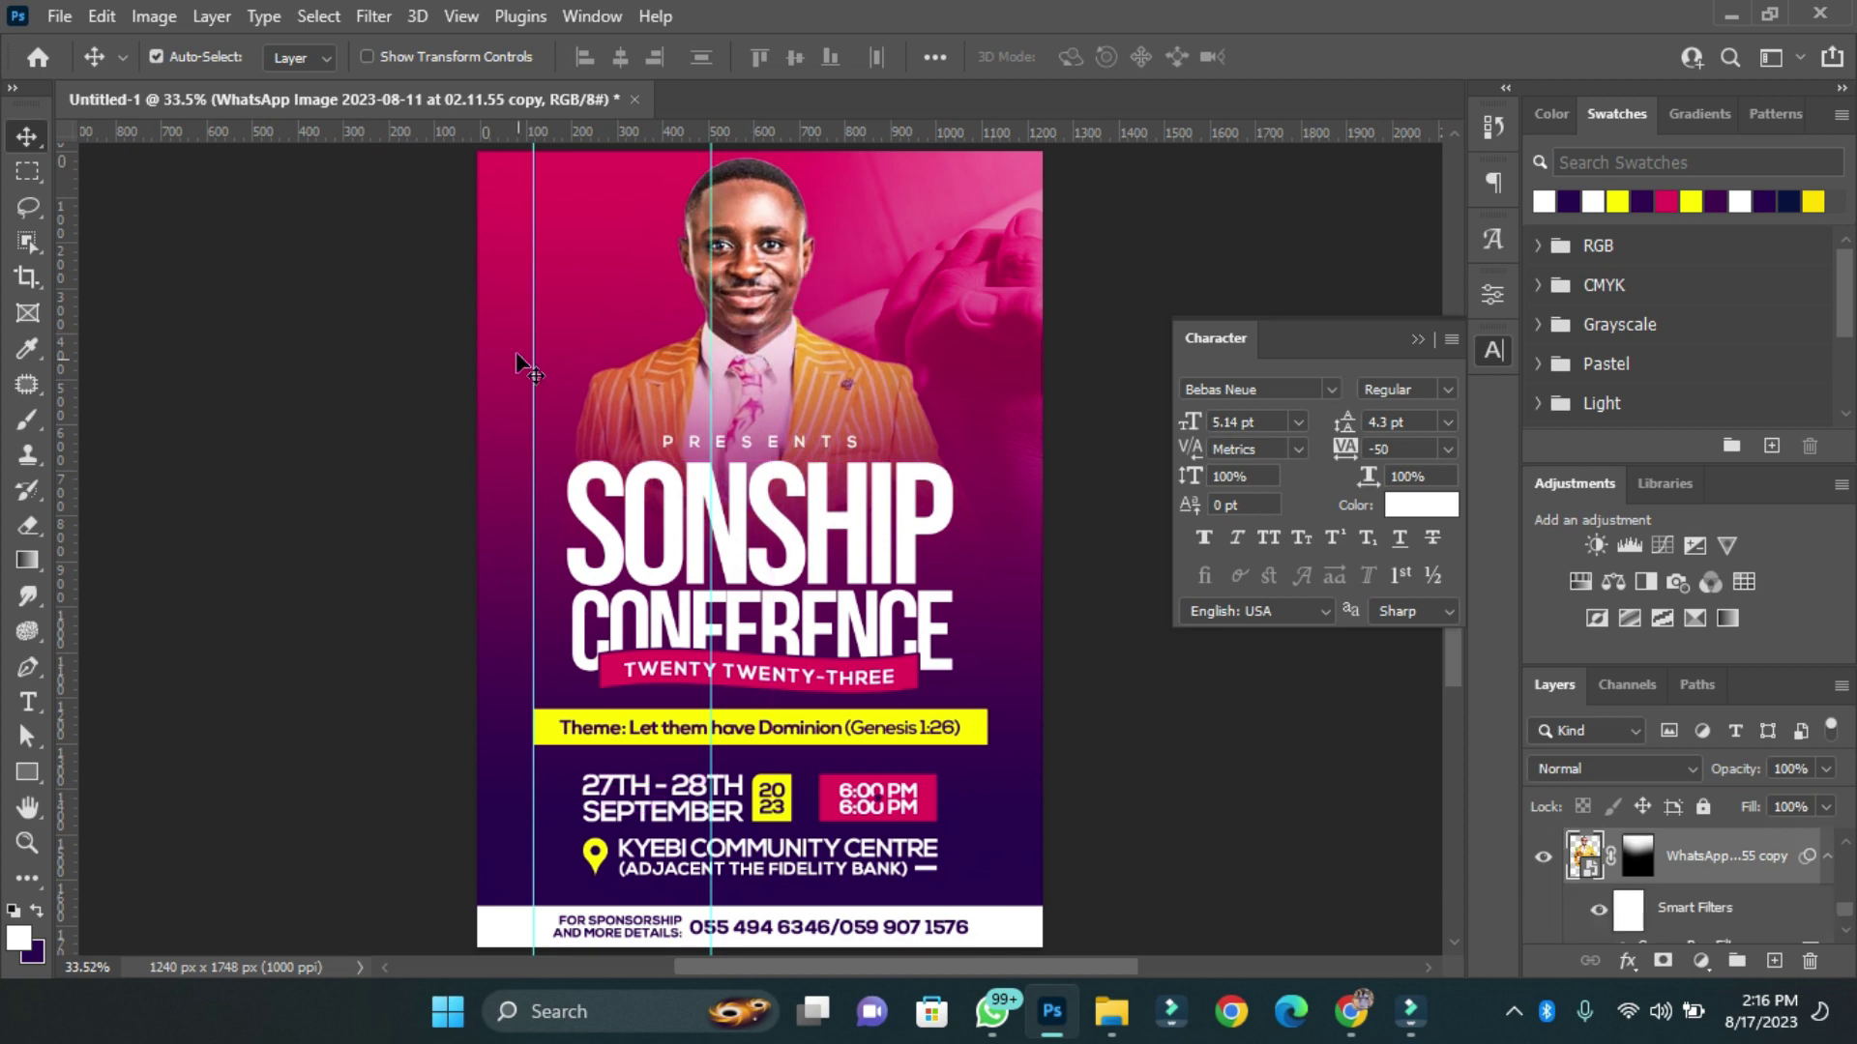
Nudge the flyer's content layers slightly downward with Shift+Down.
drag(393, 290, 1012, 724)
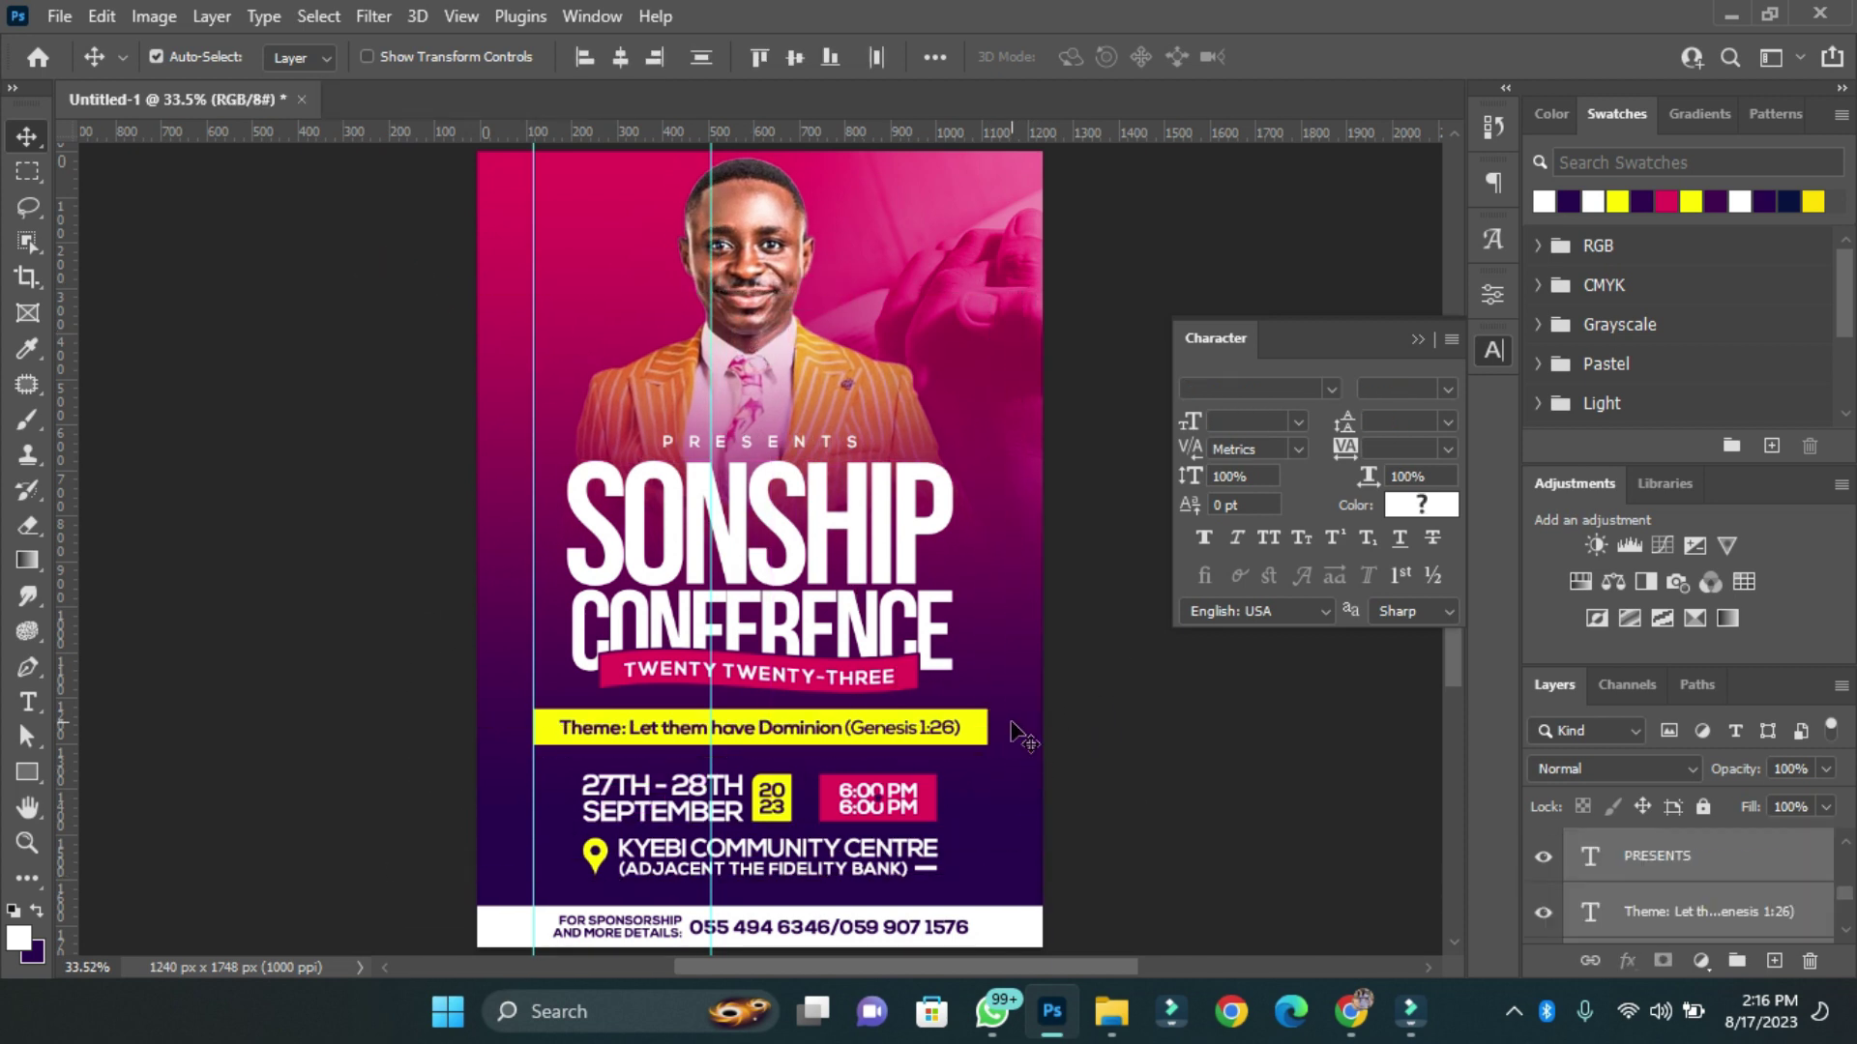
key(shift+Down)
key(shift+Down)
drag(370, 236, 982, 880)
key(shift+Down)
key(shift+Down)
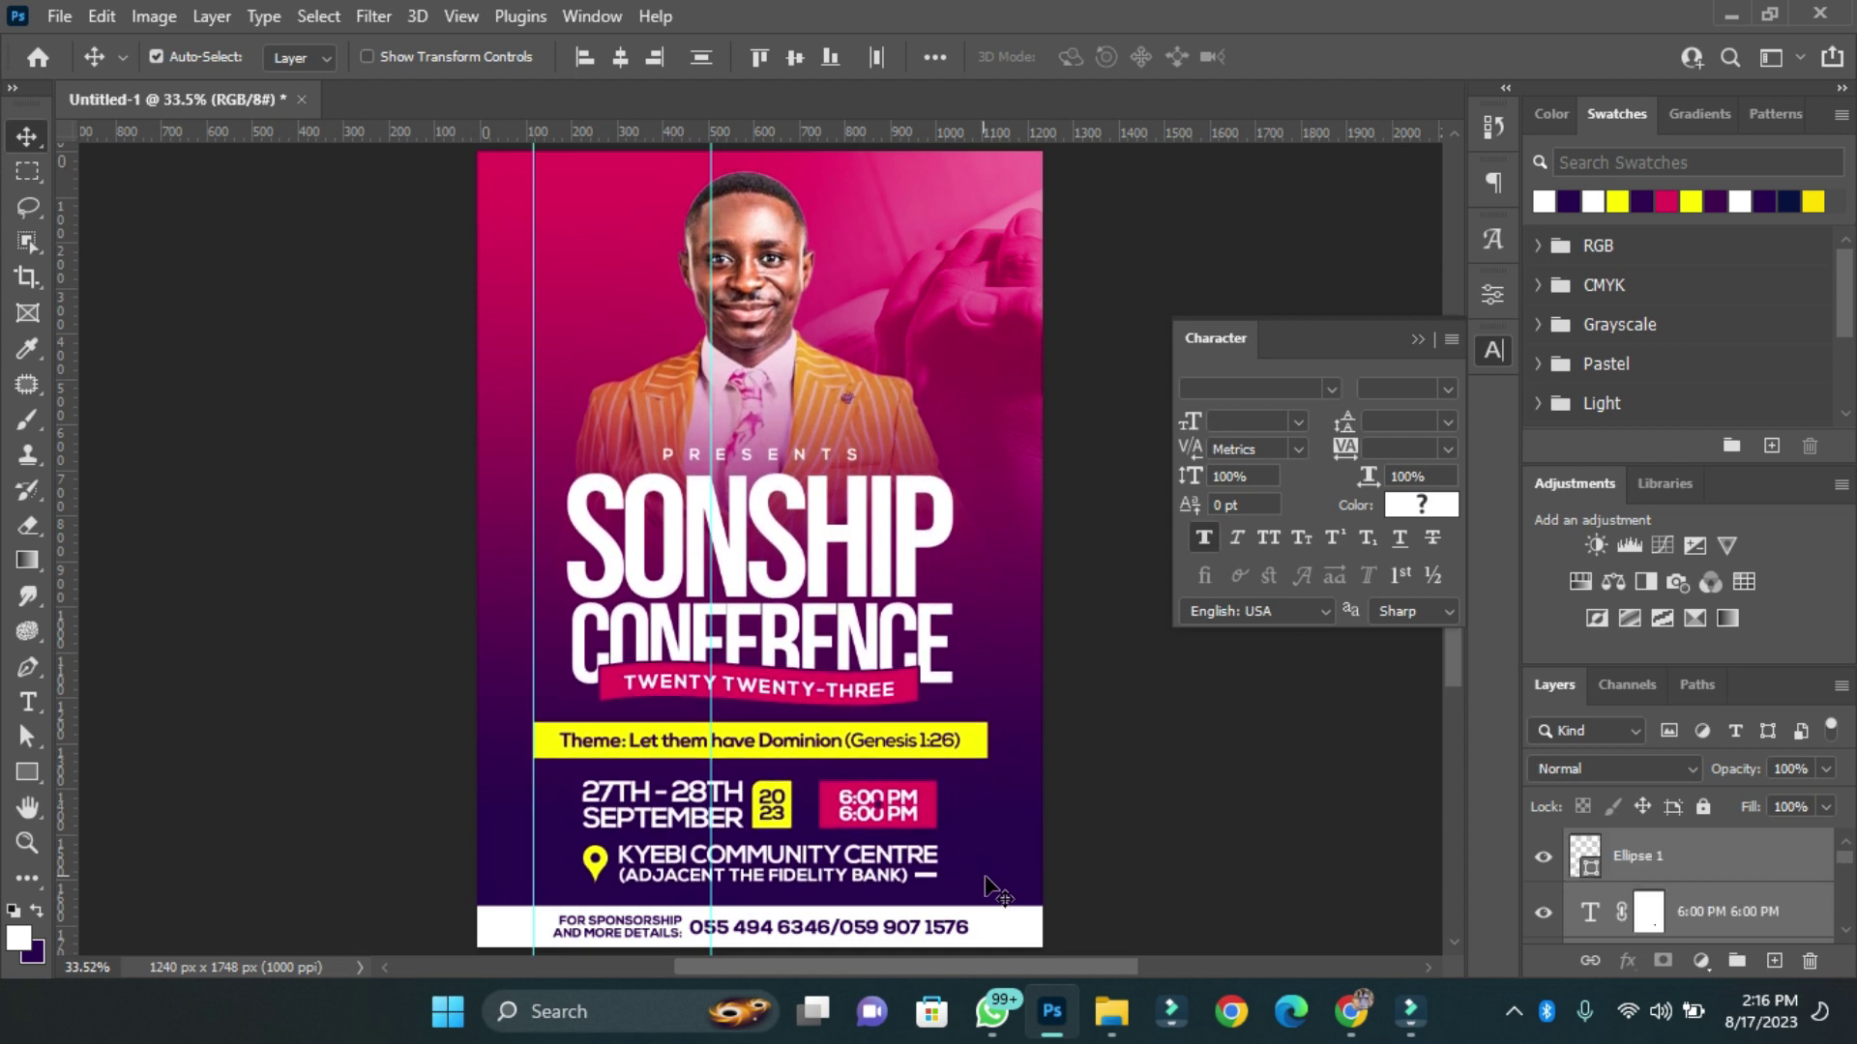
Give the speaker photo a white Overlay Outer Glow of 250 px size.
click(1059, 253)
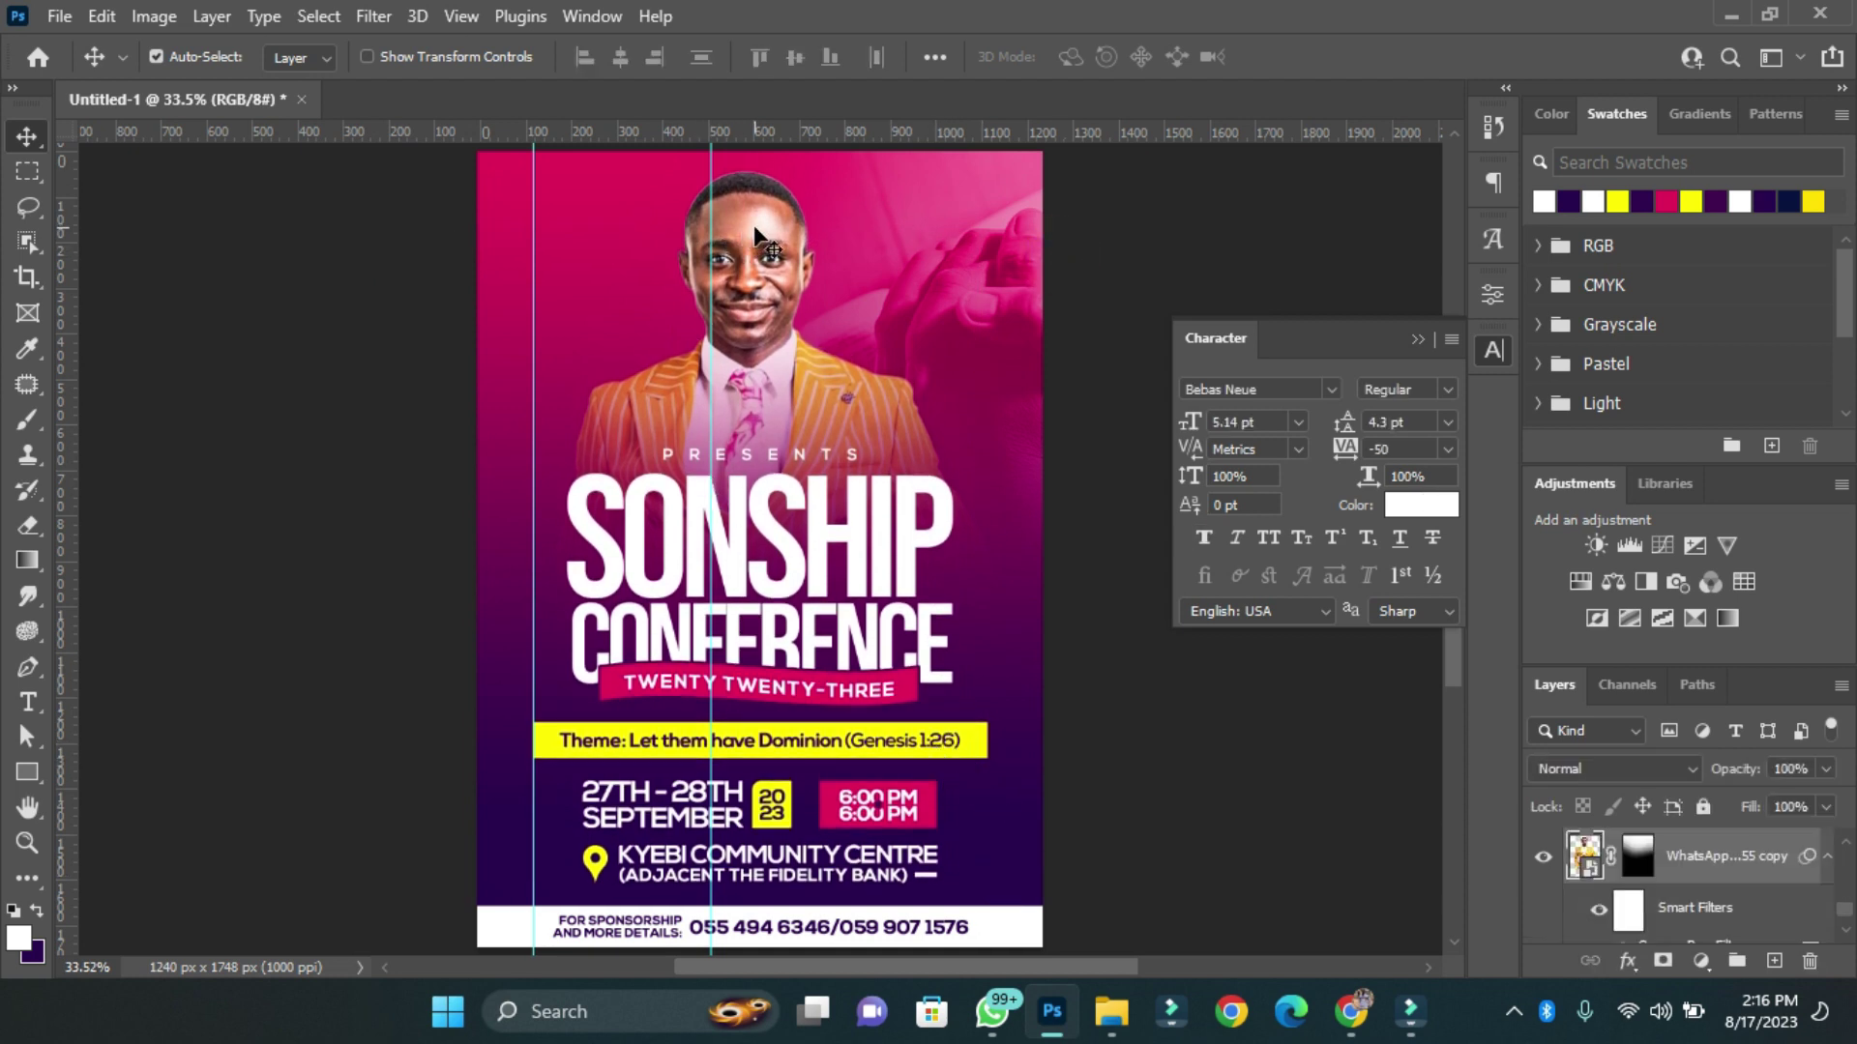
click(1627, 960)
click(1682, 945)
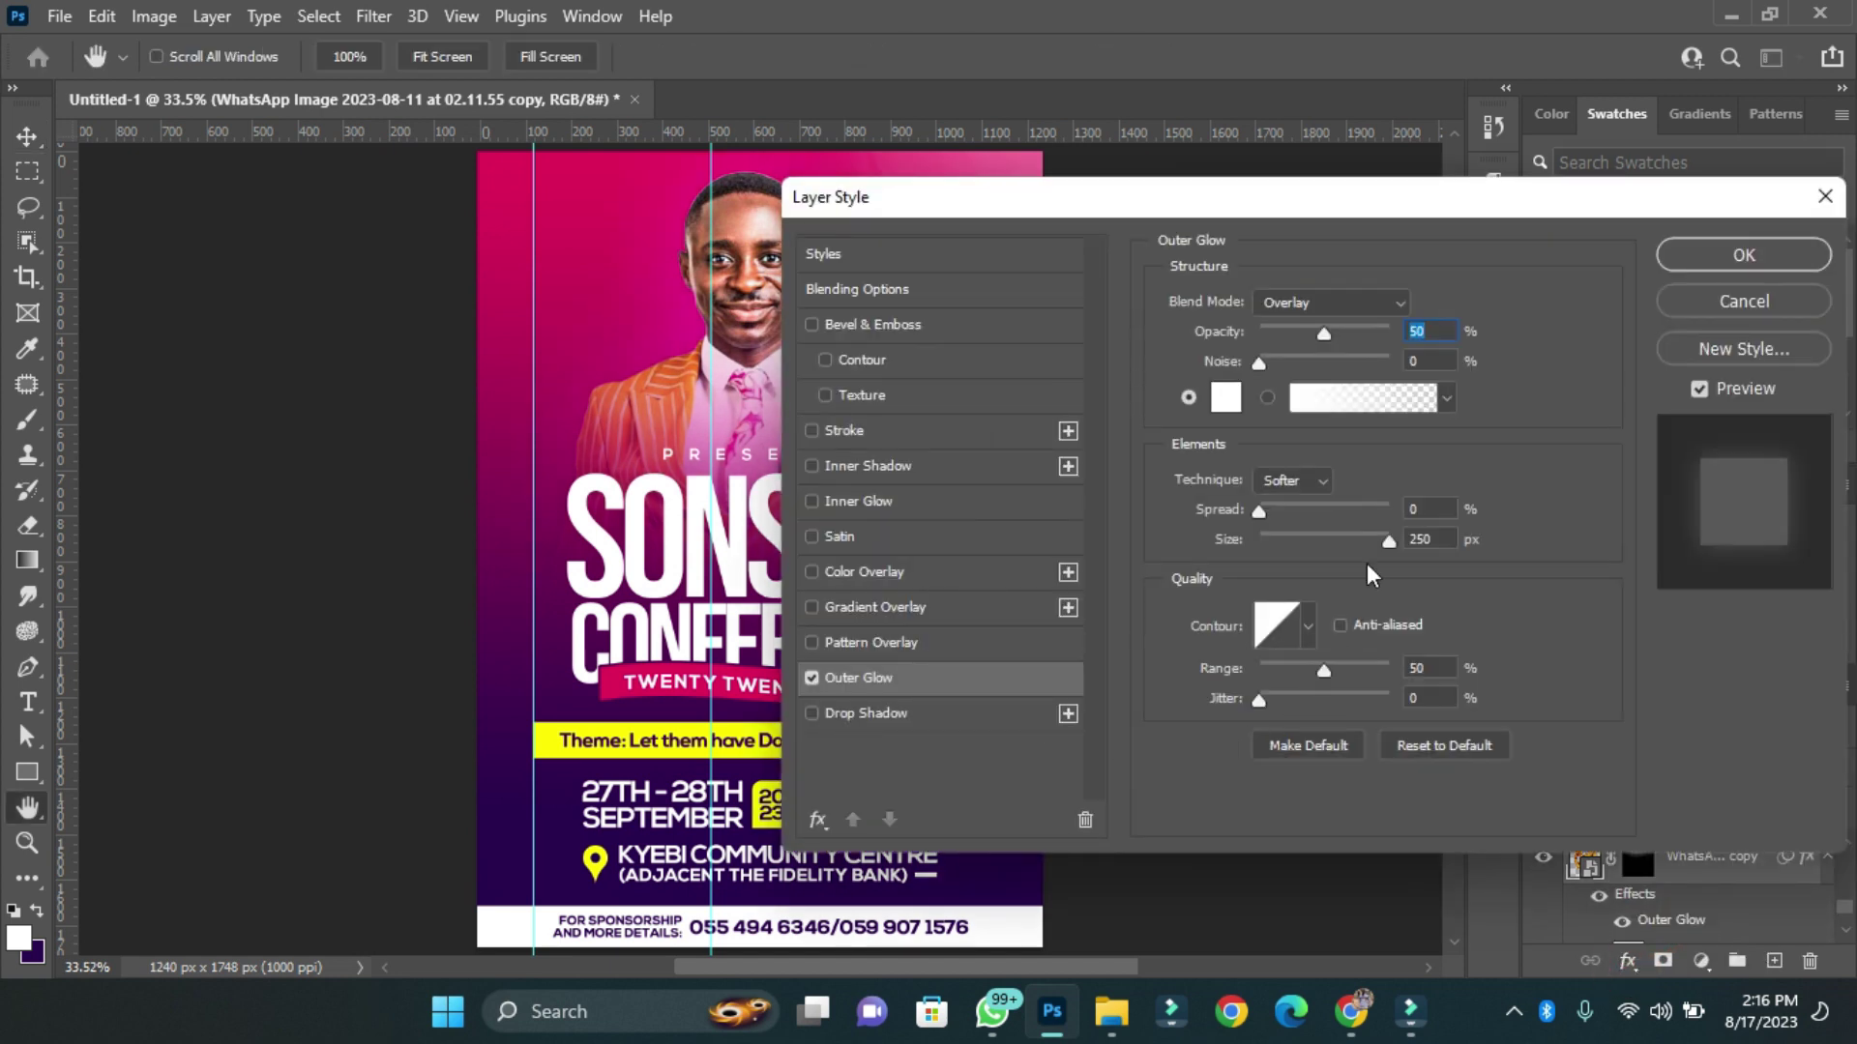
drag(1293, 215, 1525, 205)
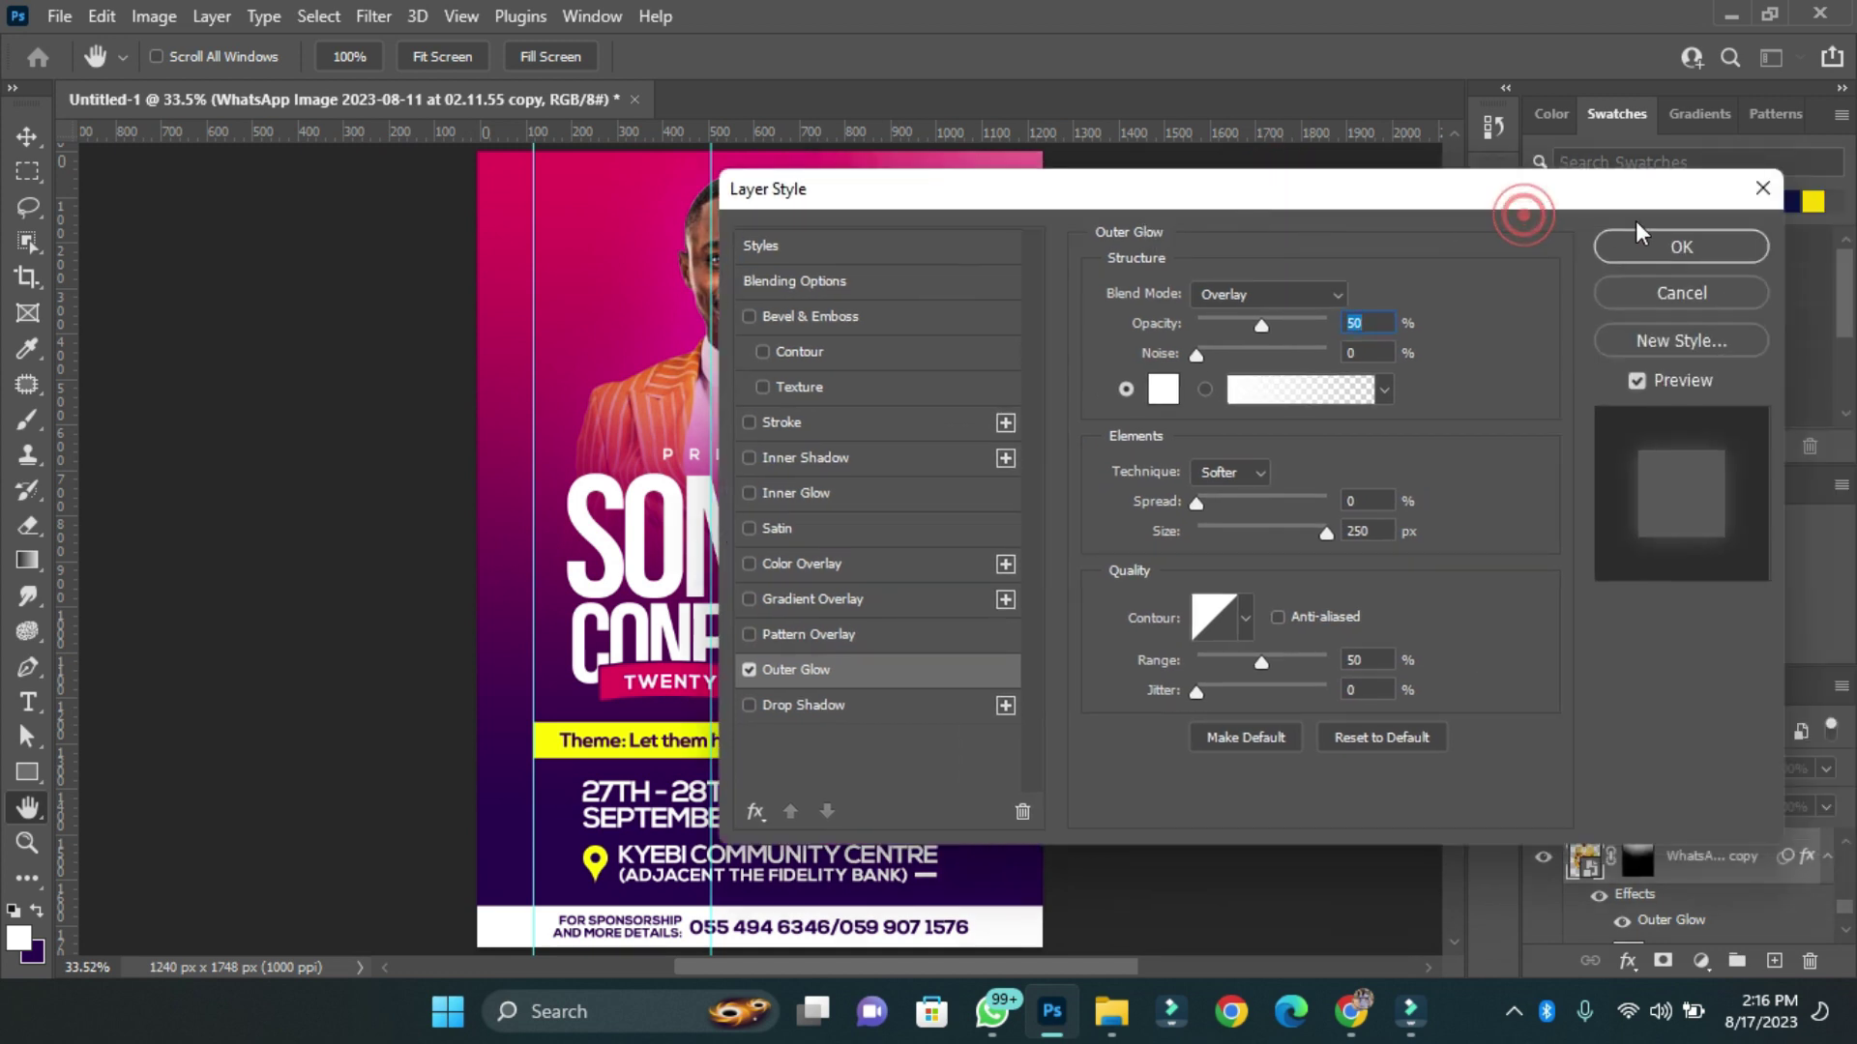
click(1660, 254)
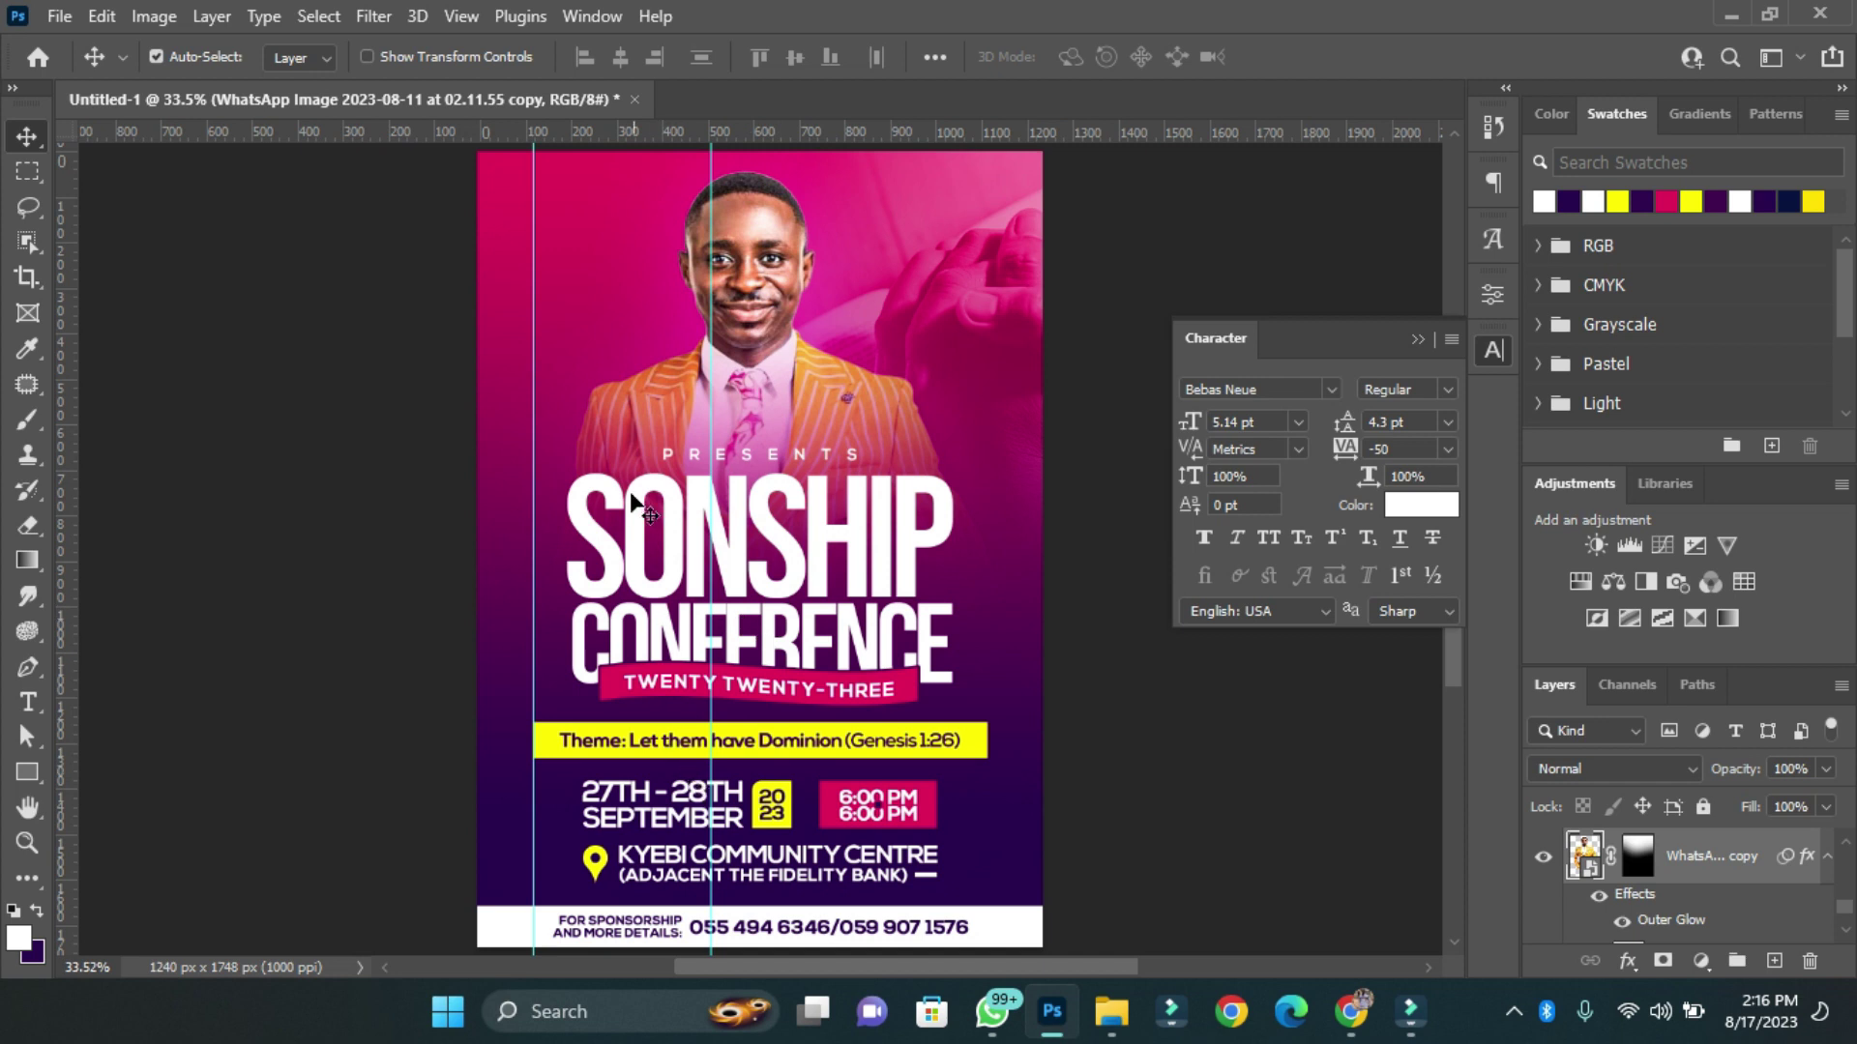
Copy the date text to the top left and replace it with the speaker's name on two lines.
scroll(631, 501, up, 2)
drag(677, 803, 580, 353)
key(t)
click(580, 355)
key(ctrl+a)
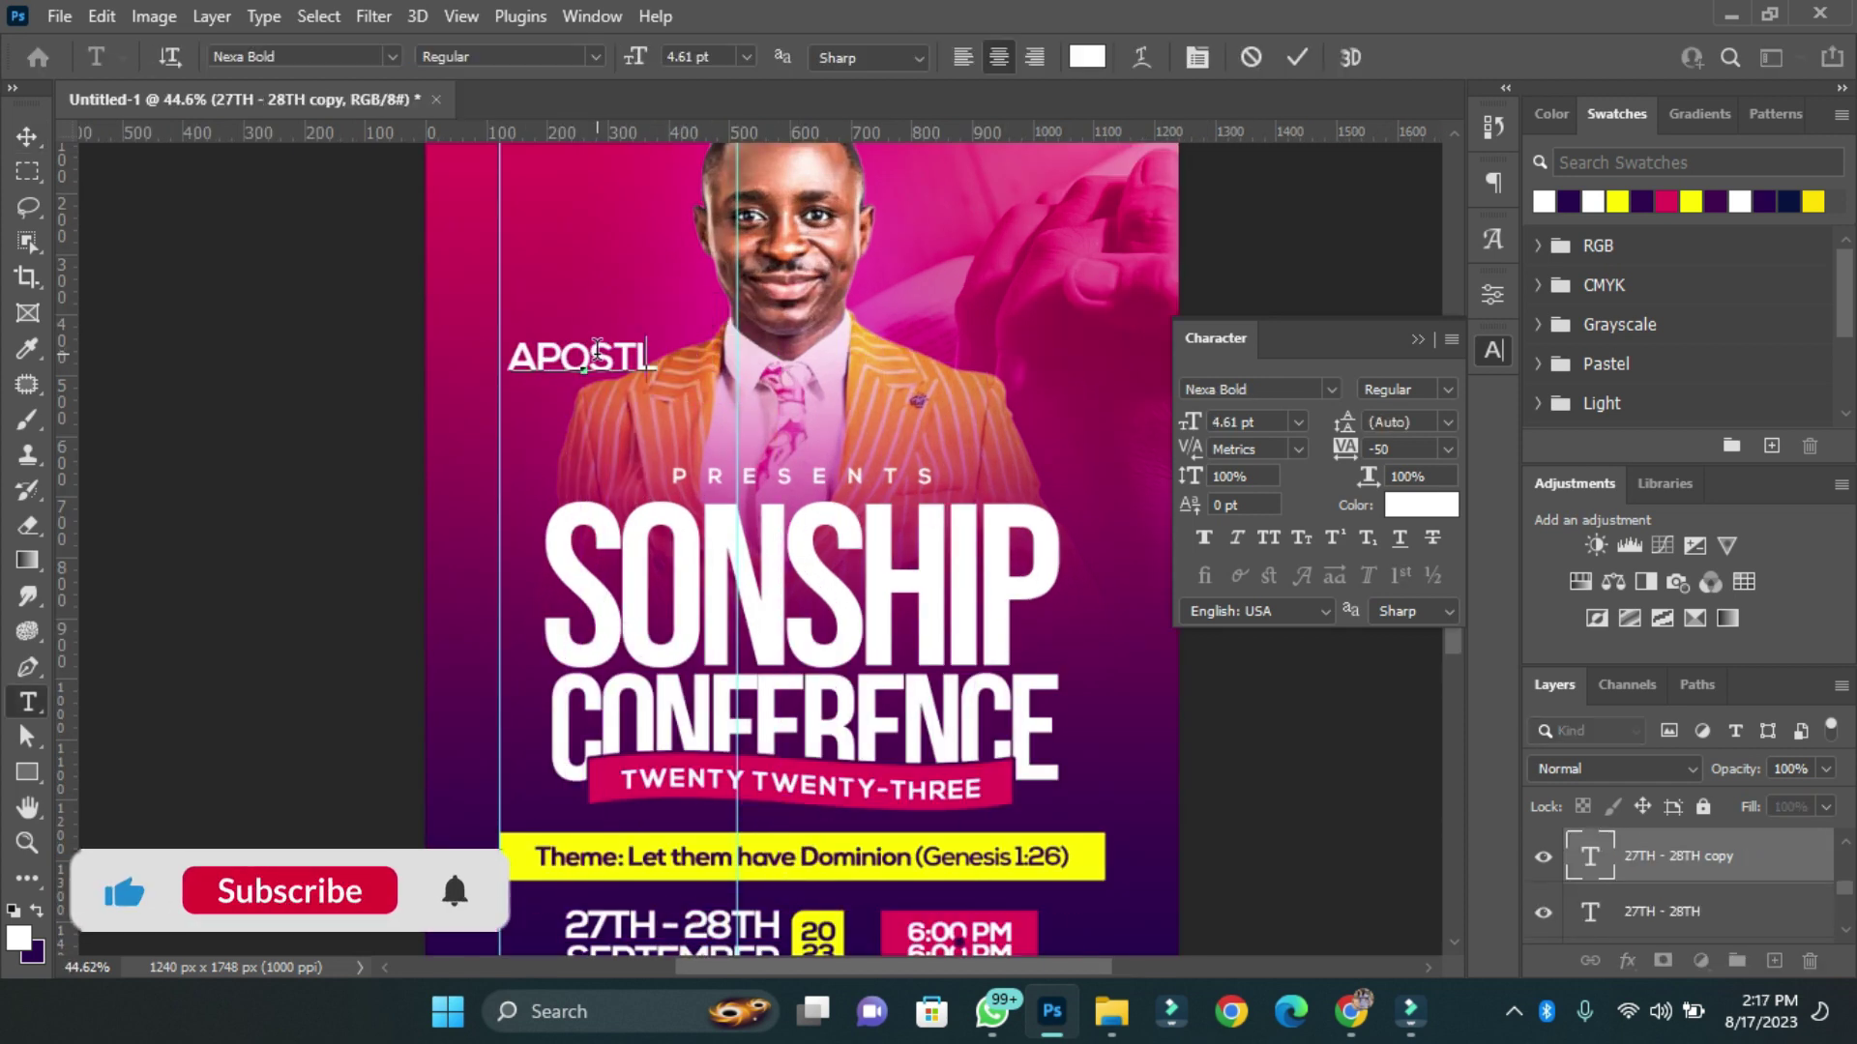
key(Return)
key(ctrl+Return)
Format the name at 2.5 pt, leading 2.5, tracking -25, faux bold and right-aligned.
key(v)
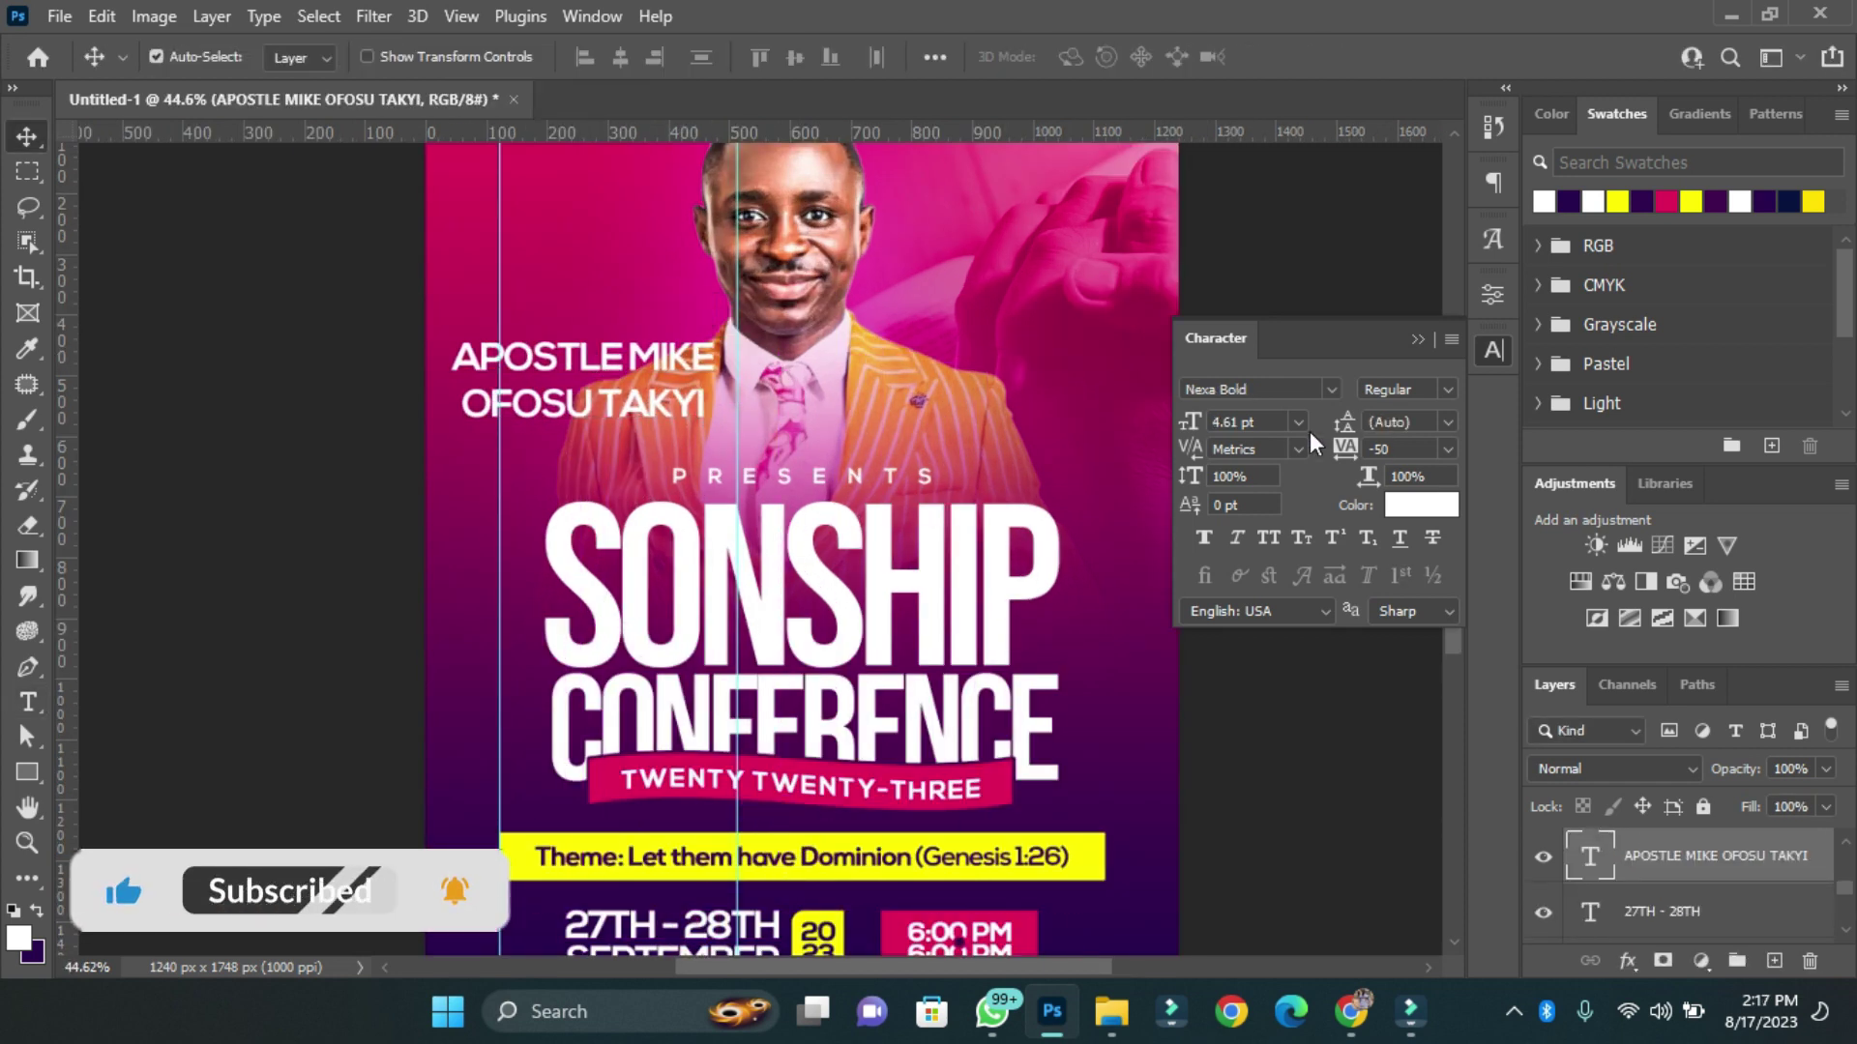
click(1248, 421)
text(2.5)
key(Return)
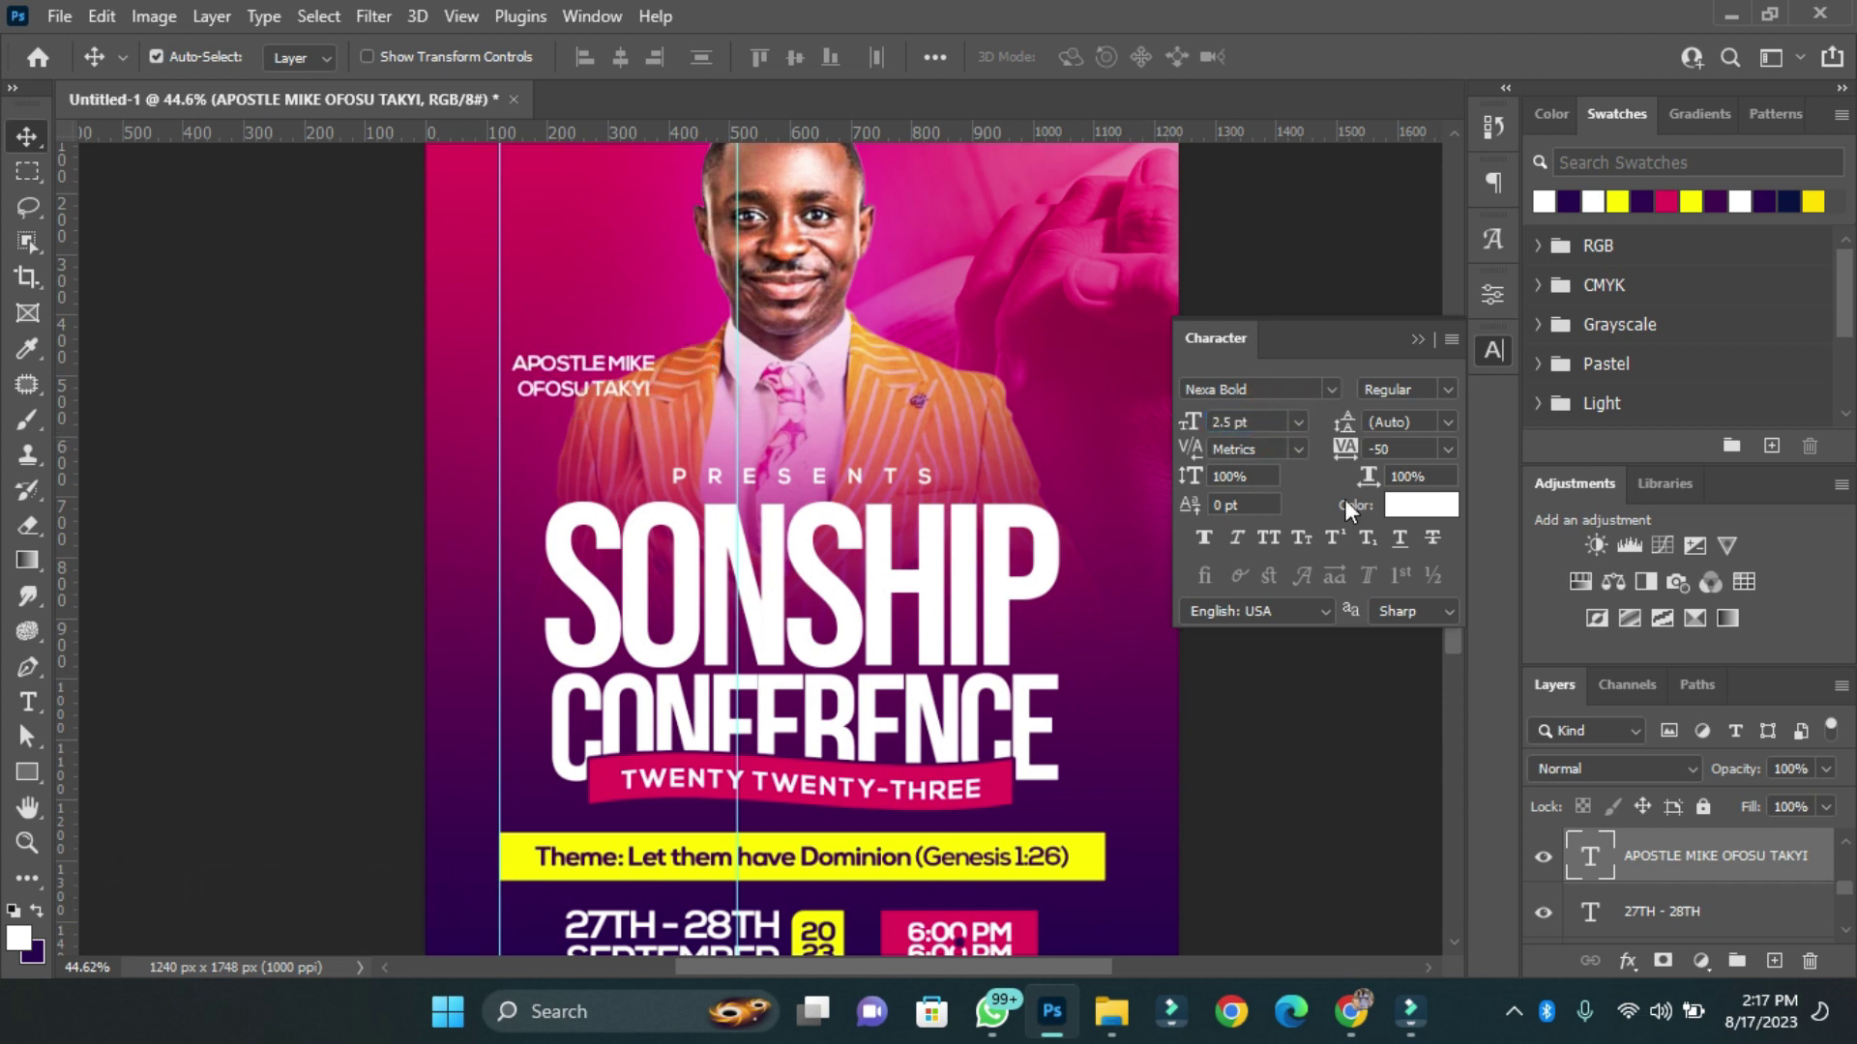
click(1448, 449)
click(1402, 530)
click(1204, 537)
text(2.5)
key(Return)
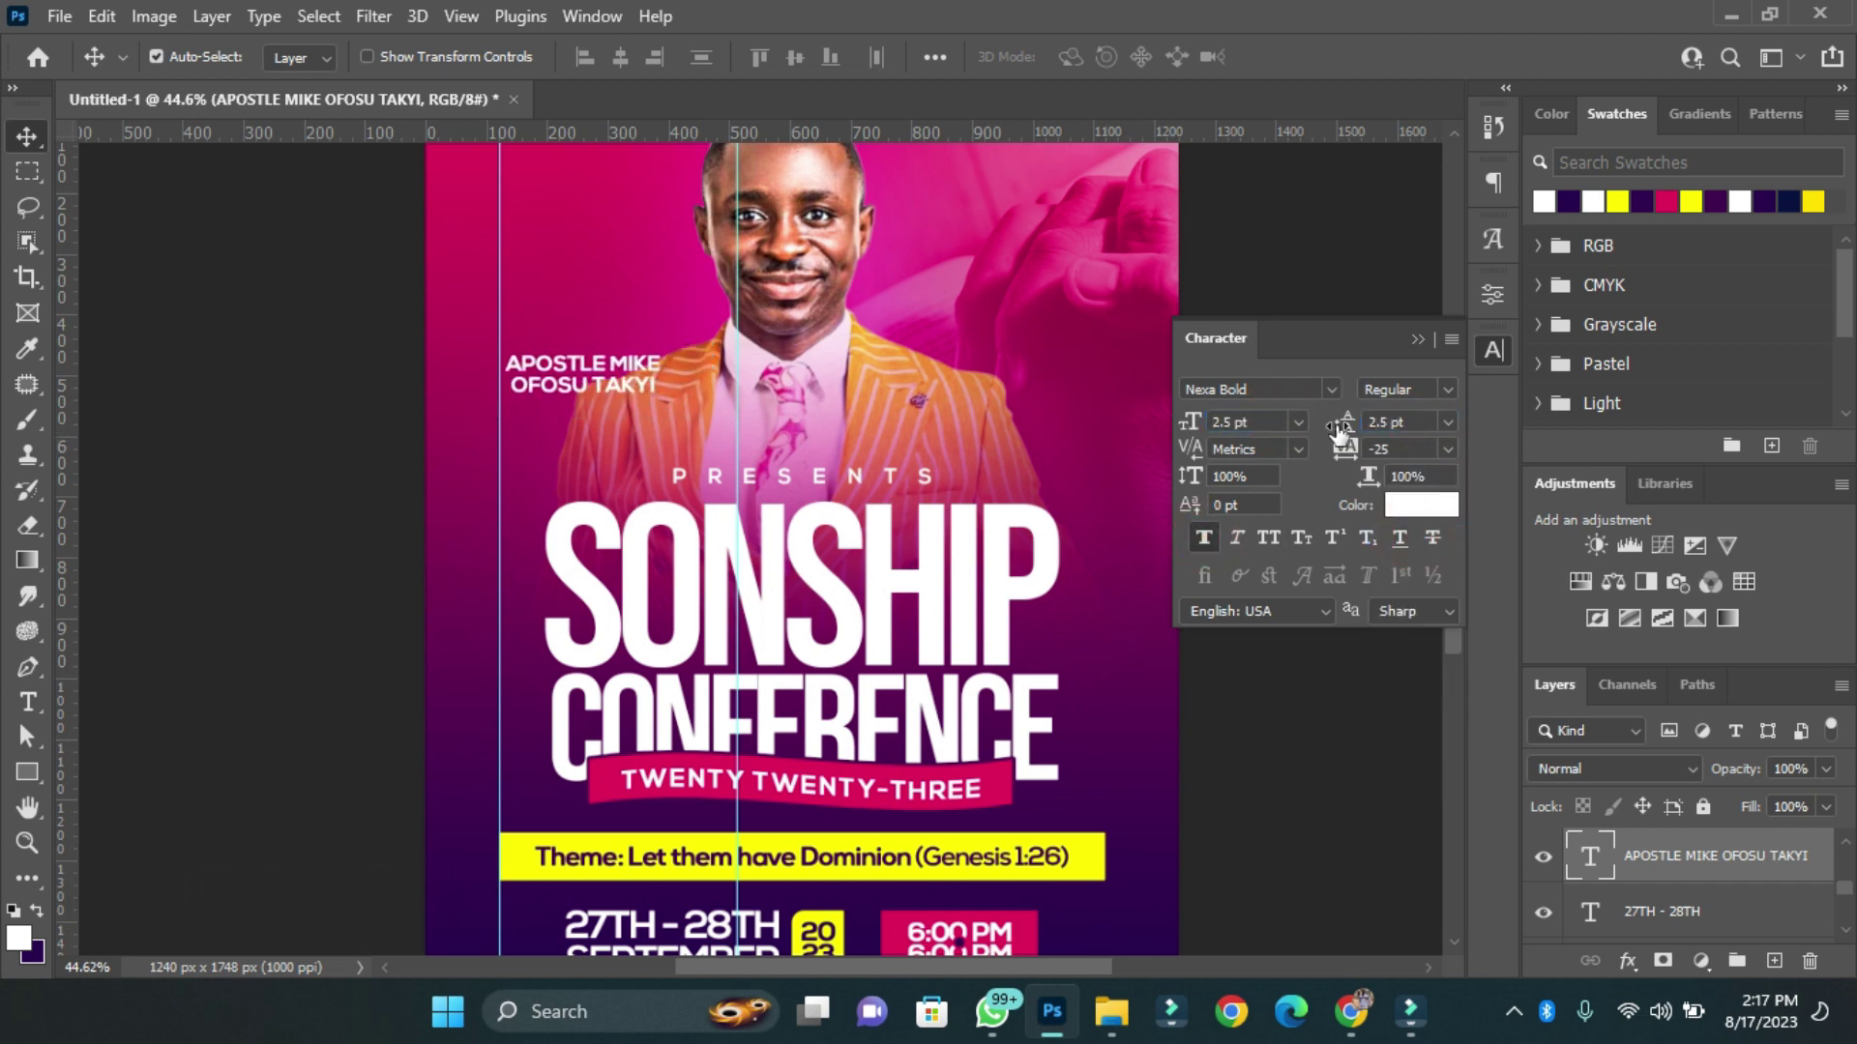
scroll(629, 194, down, 1)
click(1493, 182)
click(1273, 220)
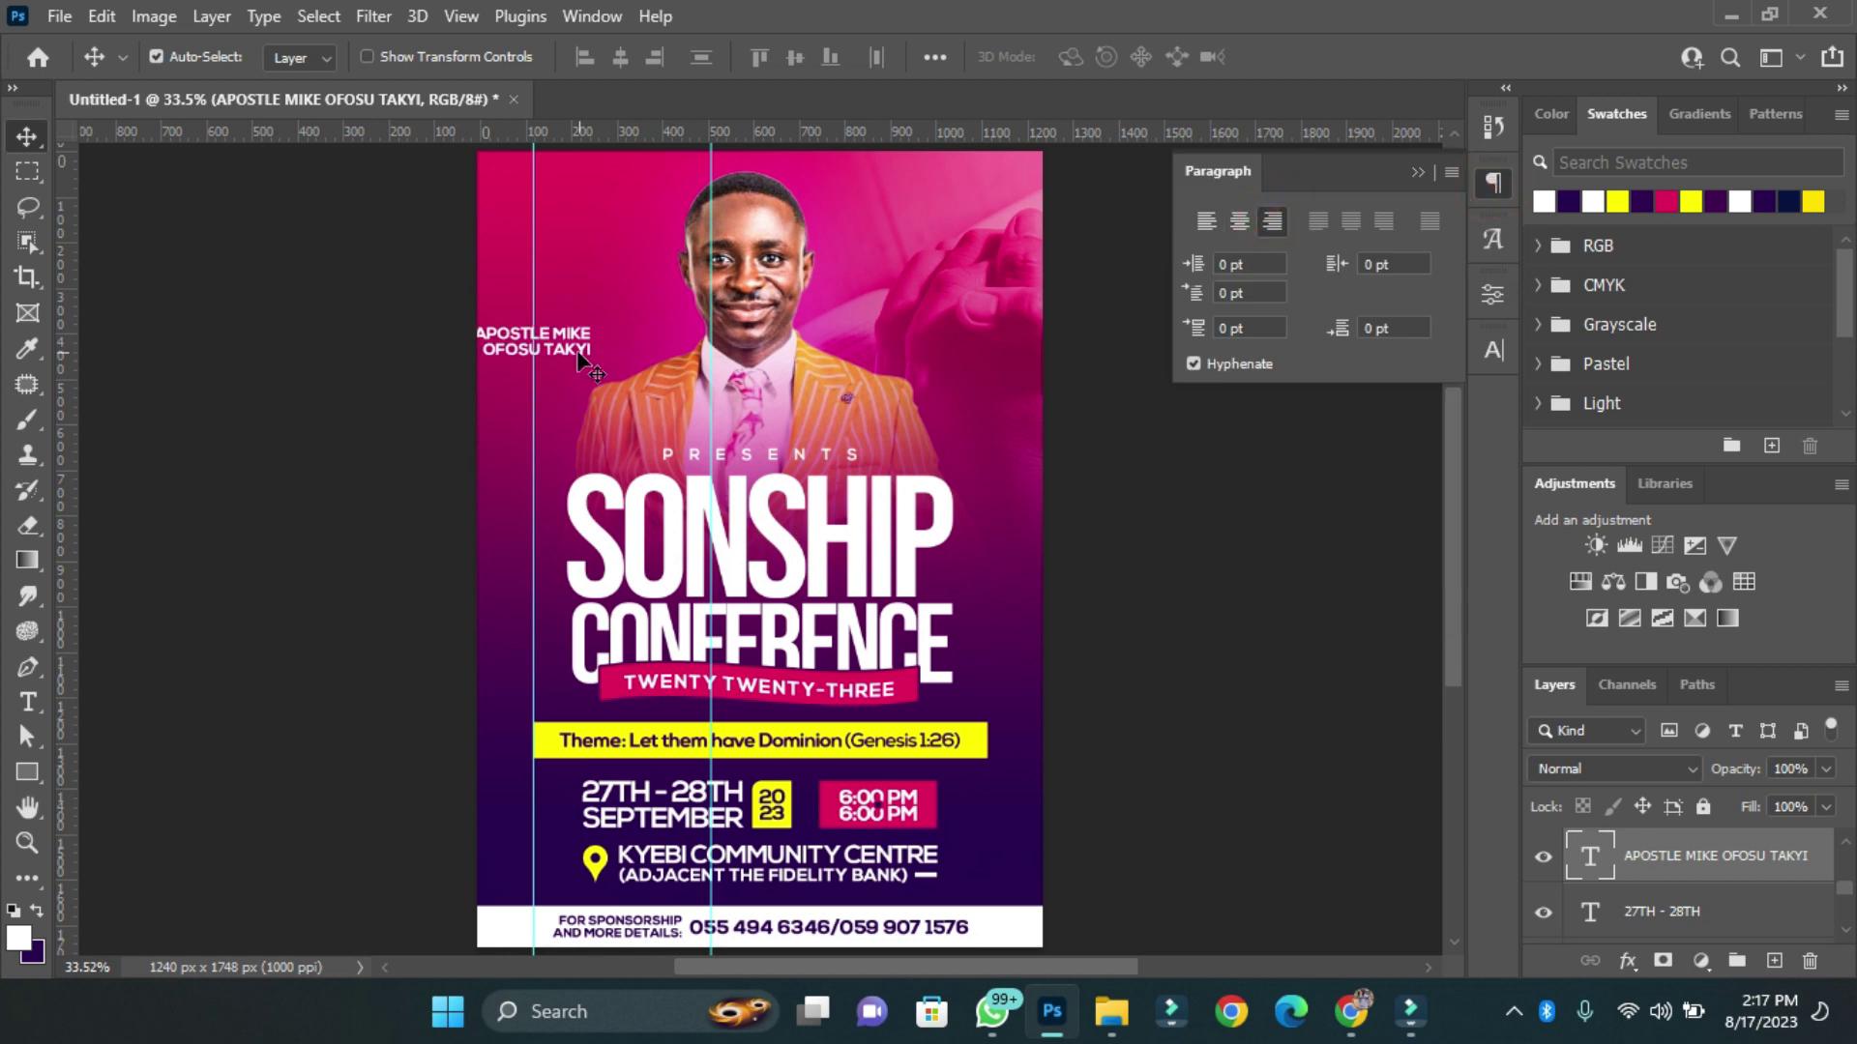
Duplicate the name upward, retype it as 'Speaker' and set it in Fair Prosper.
drag(595, 344, 593, 322)
double_click(573, 327)
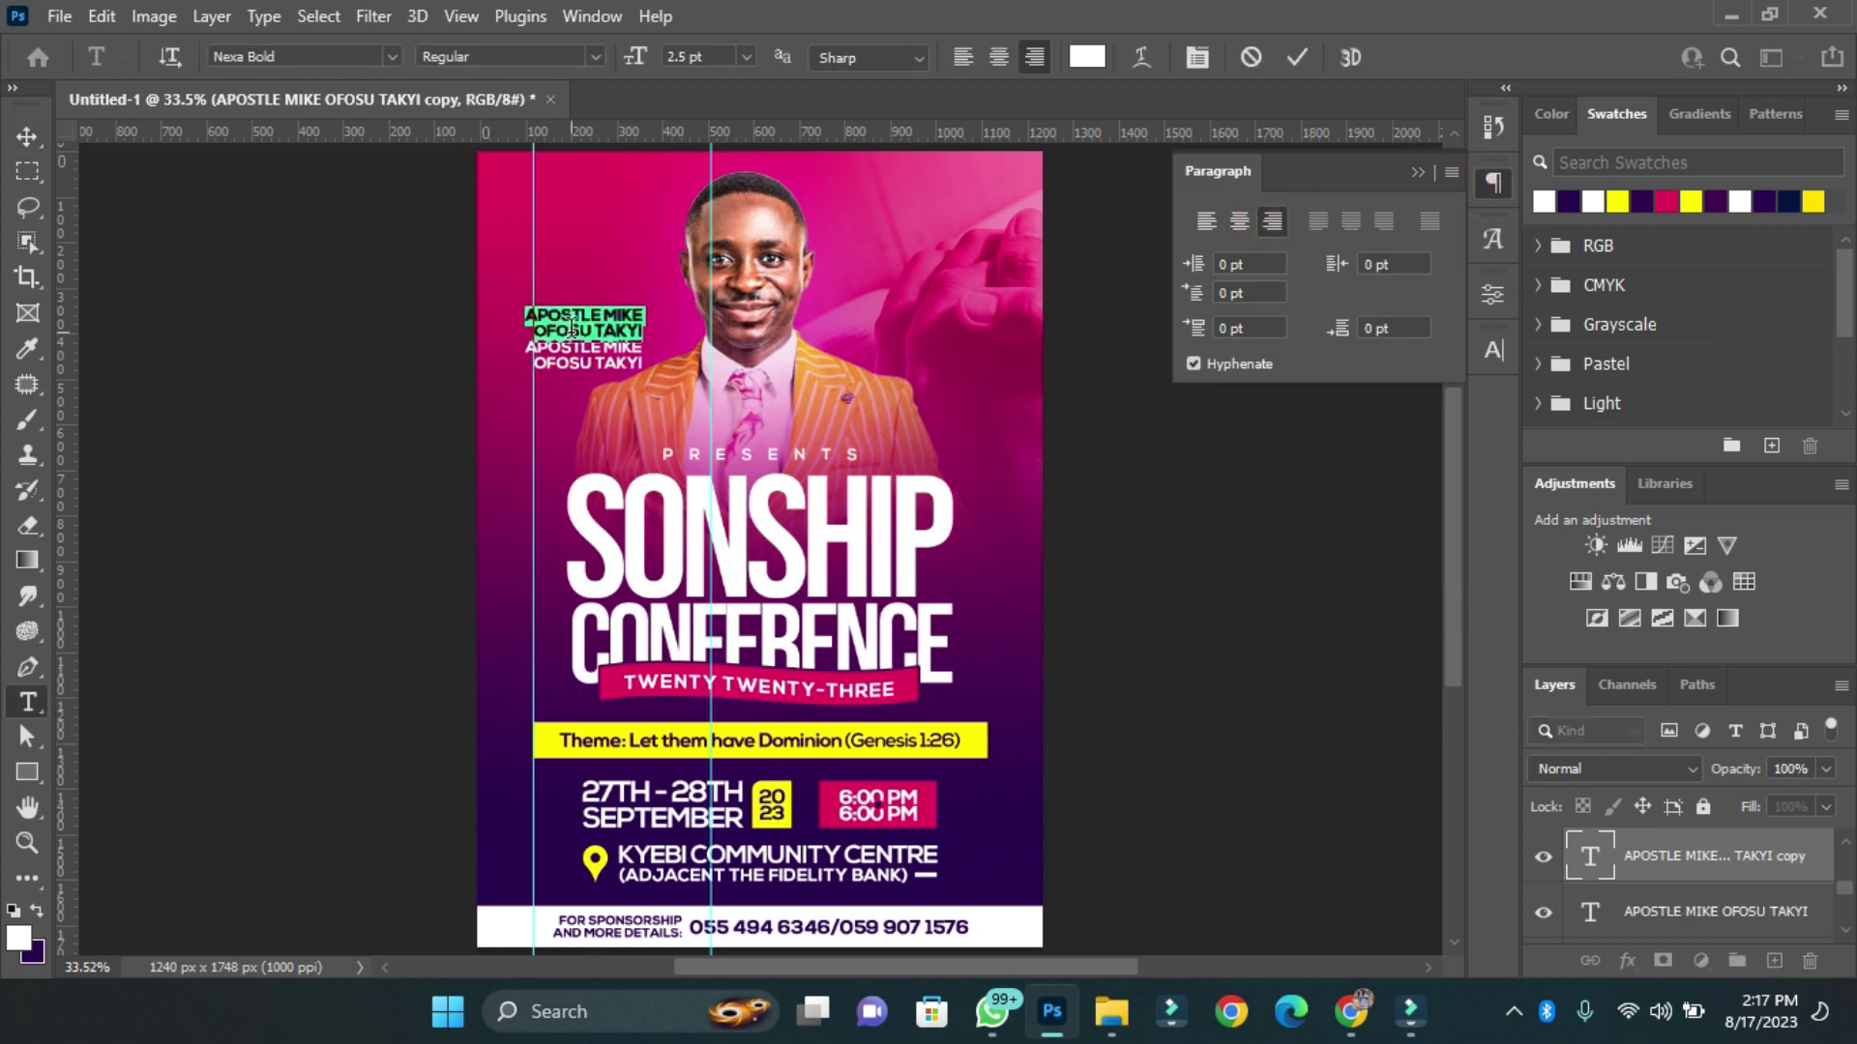
text(Speaker)
click(27, 136)
click(1493, 350)
click(1331, 389)
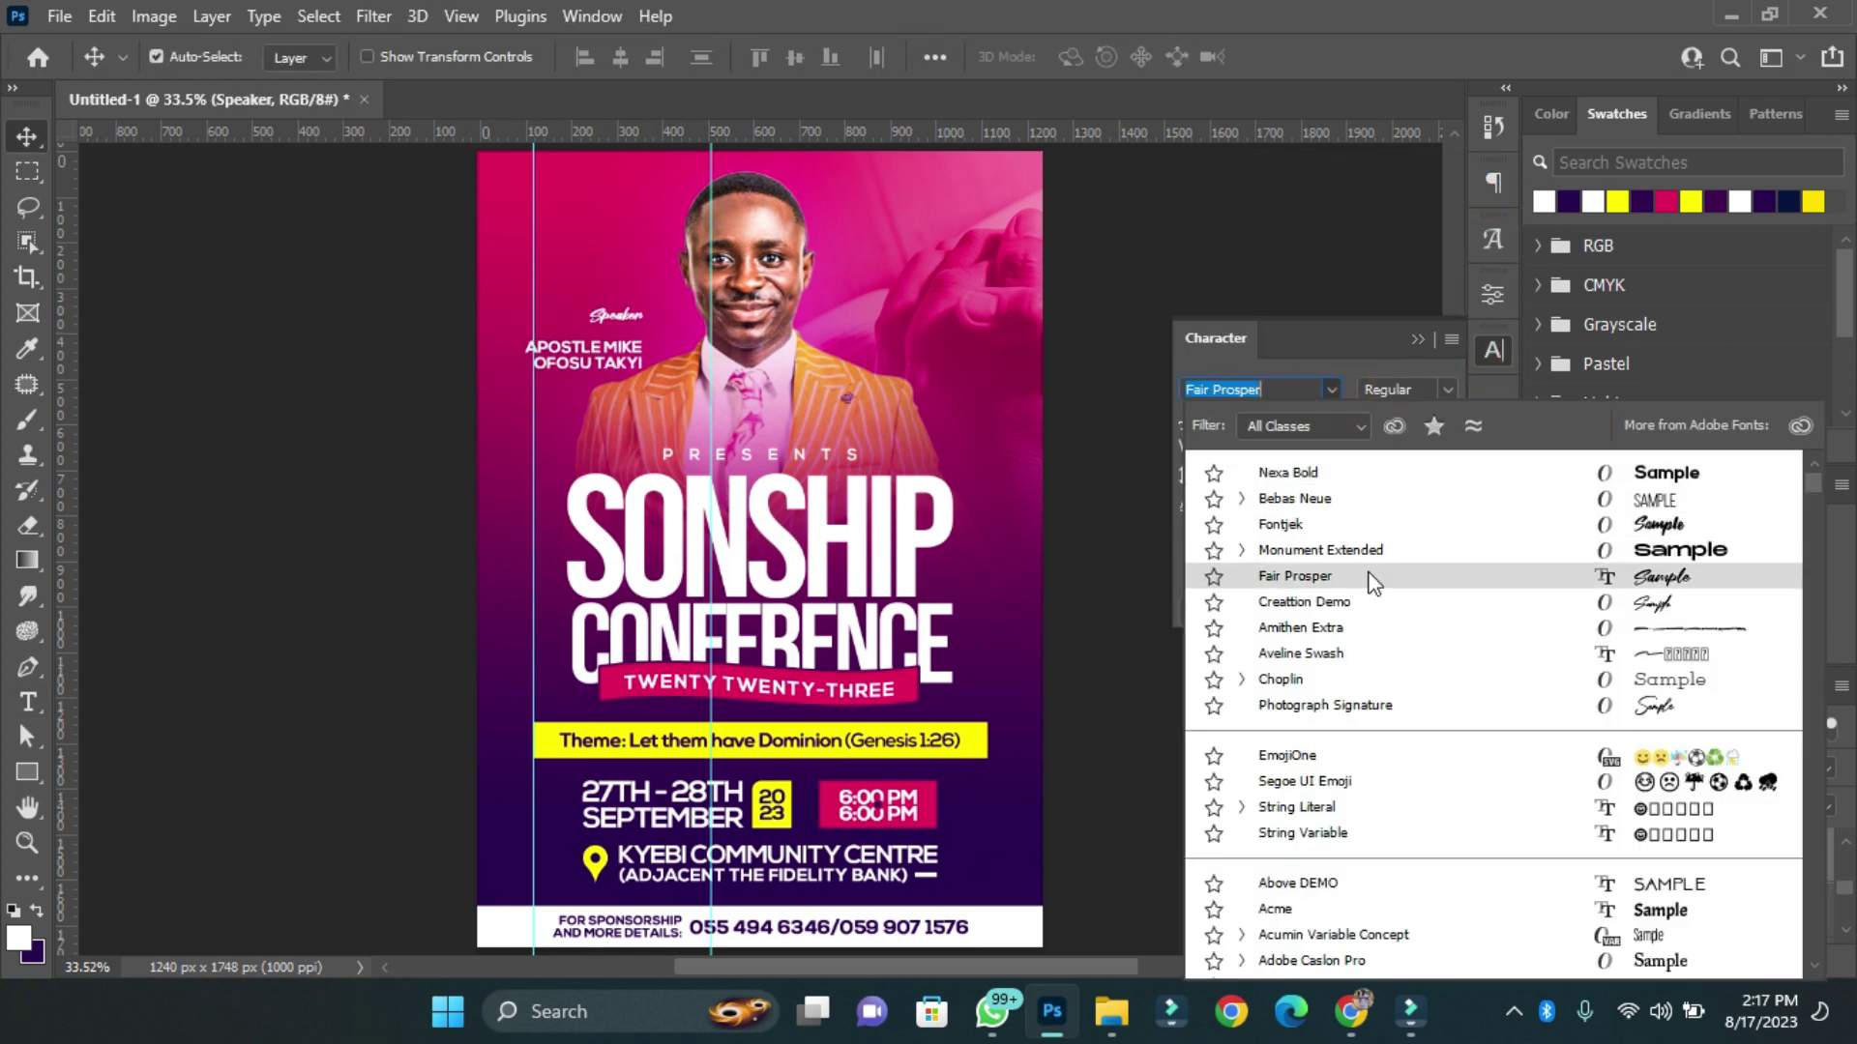
click(1394, 574)
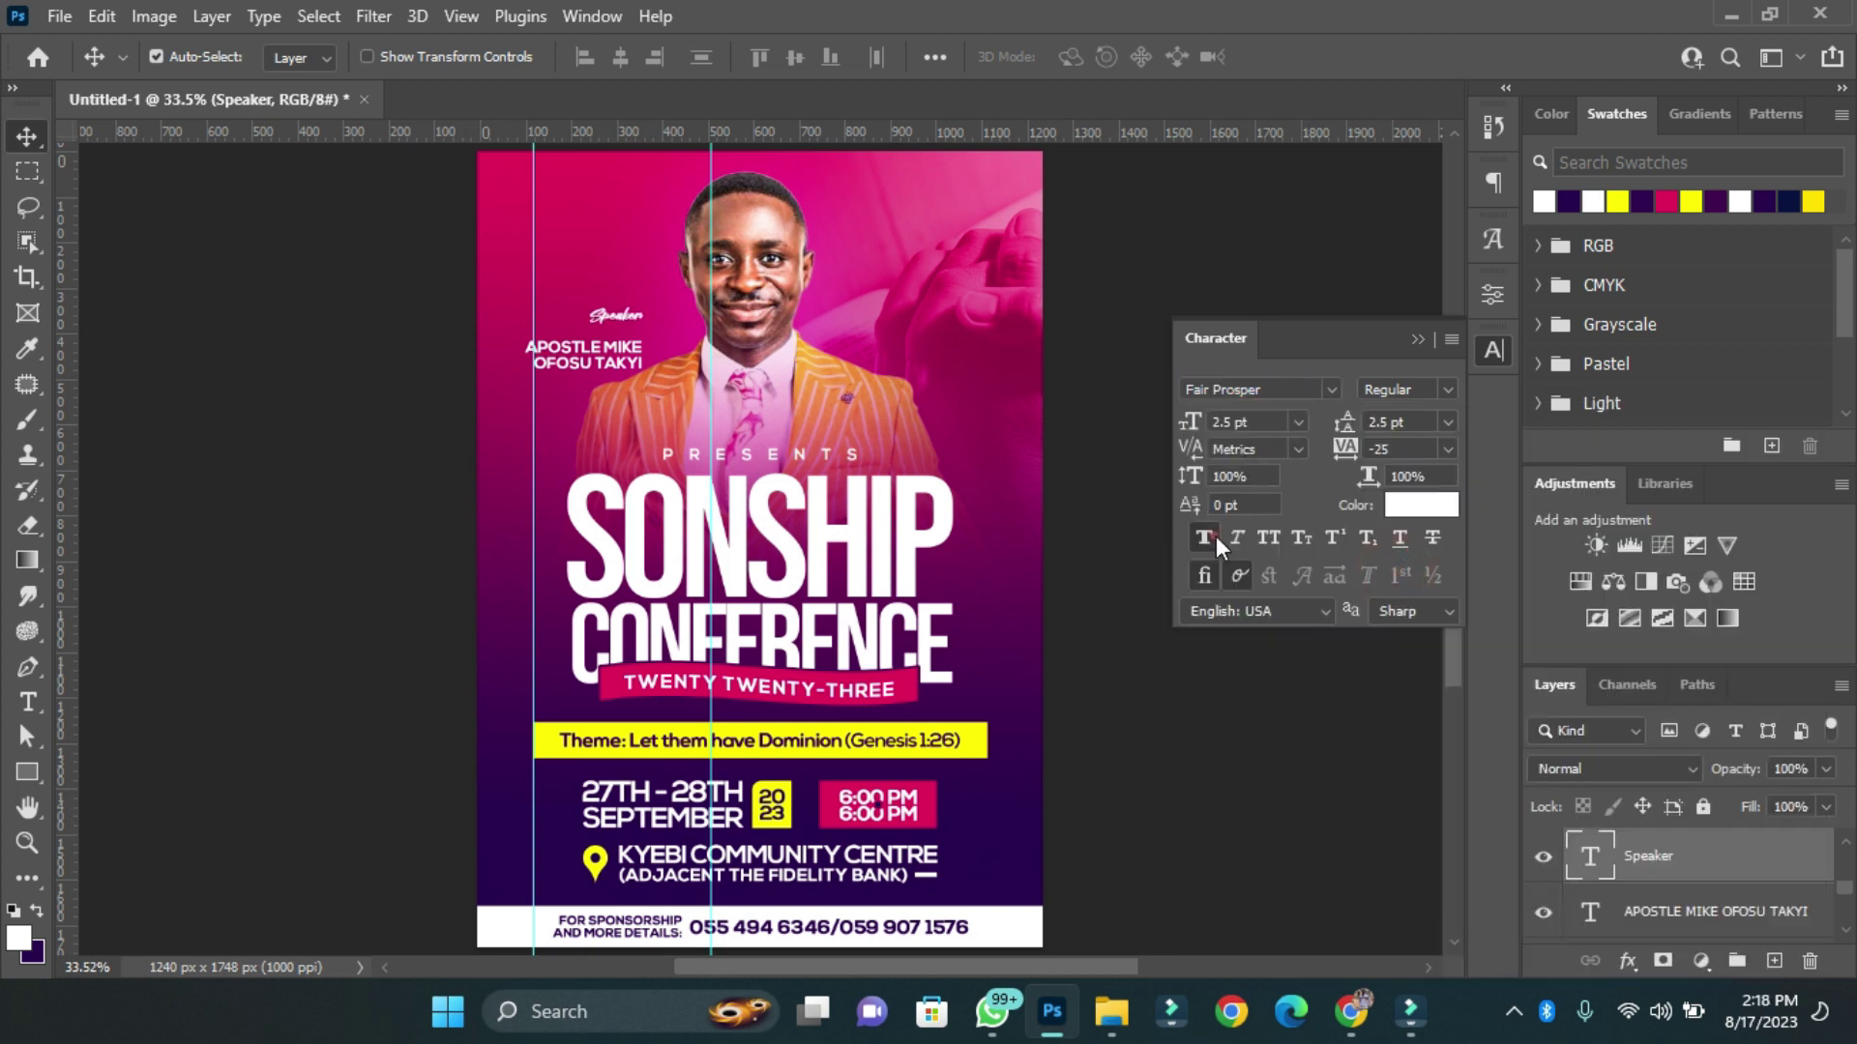
Enlarge the Speaker label above the name, colour it yellow, and copy the name to the top.
key(ctrl+t)
scroll(613, 403, up, 3)
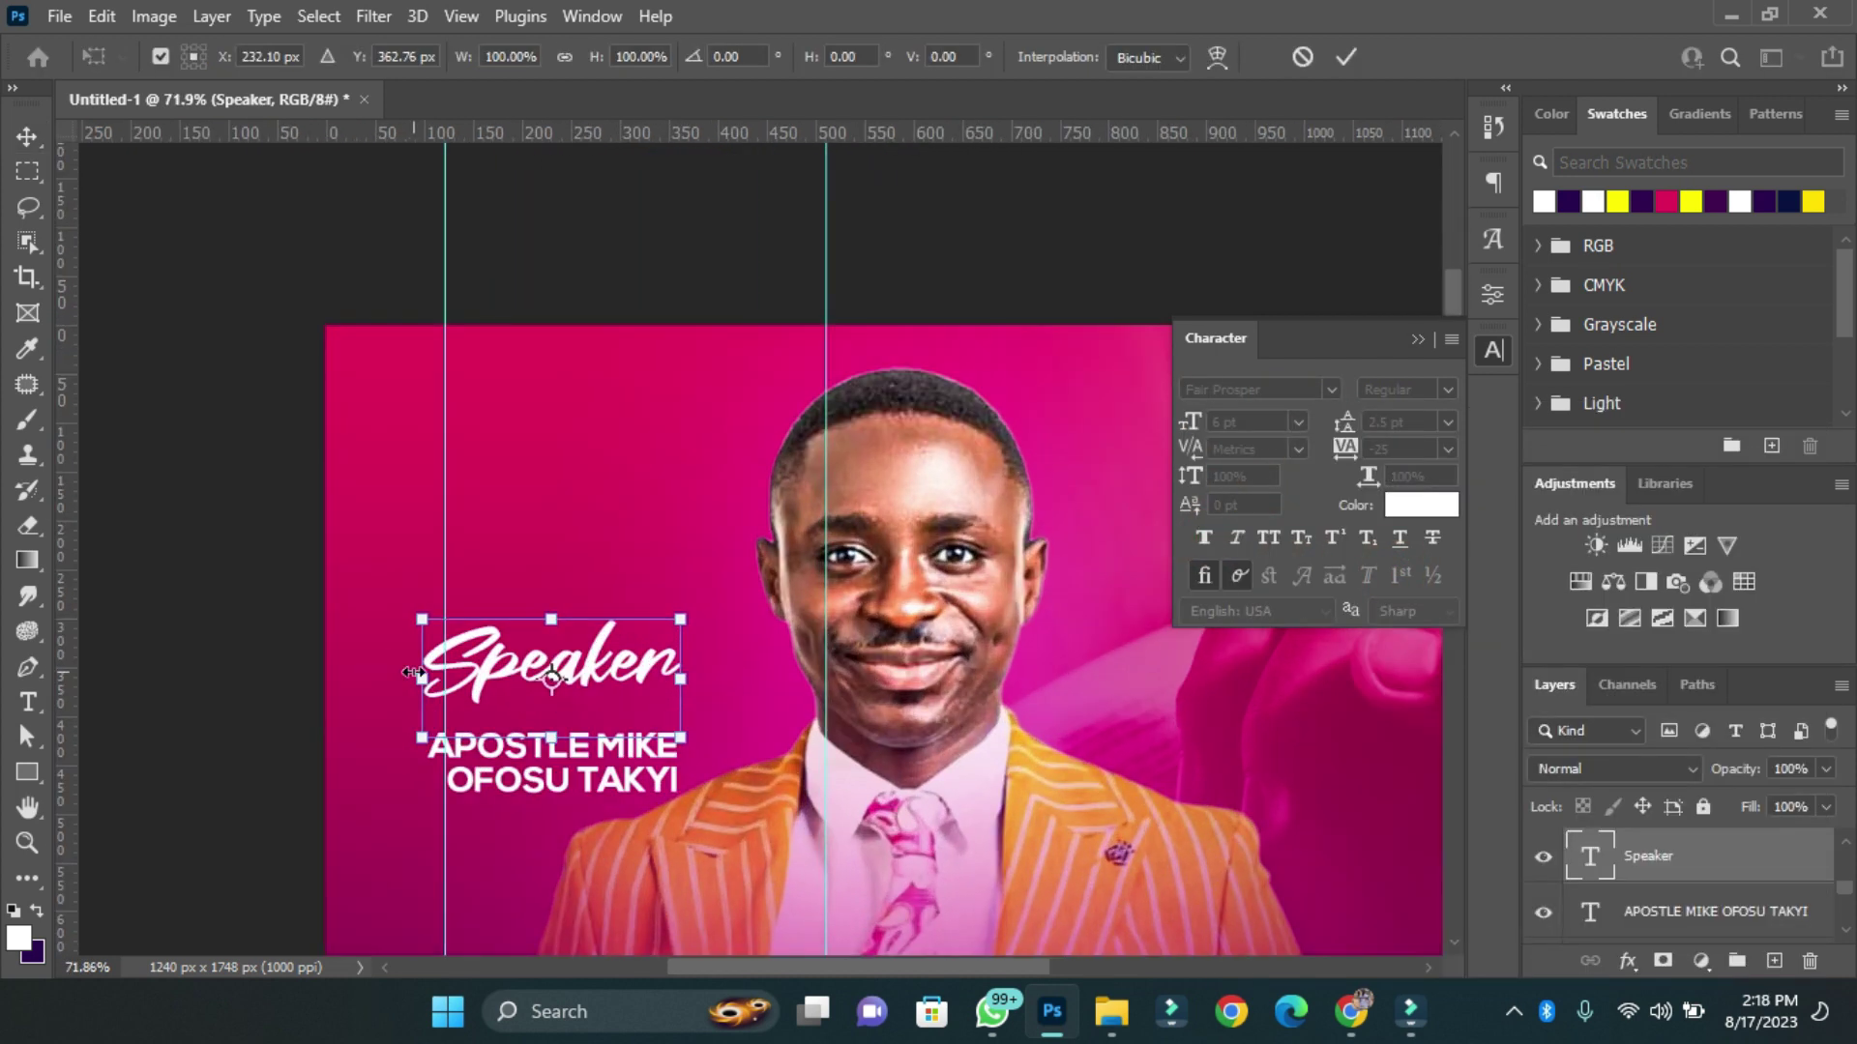
drag(545, 695, 545, 721)
key(Return)
click(1617, 201)
key(ctrl+0)
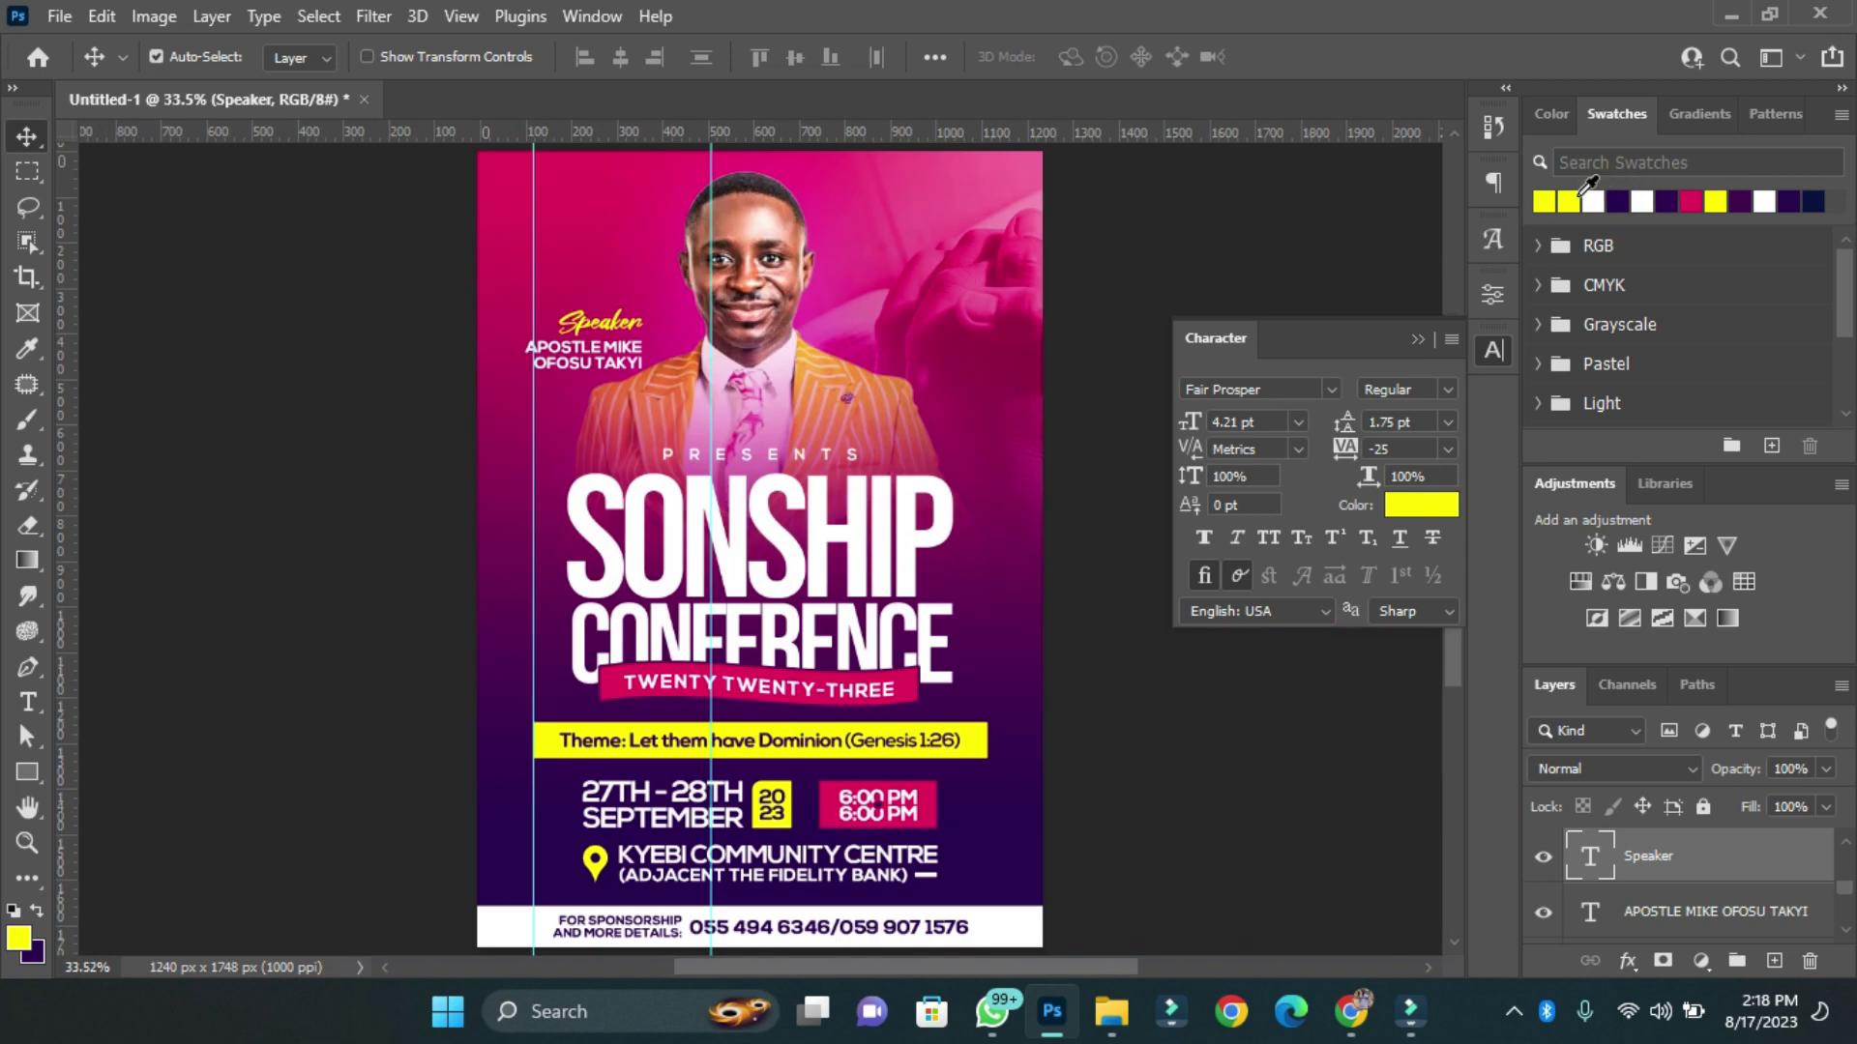
drag(584, 382, 569, 199)
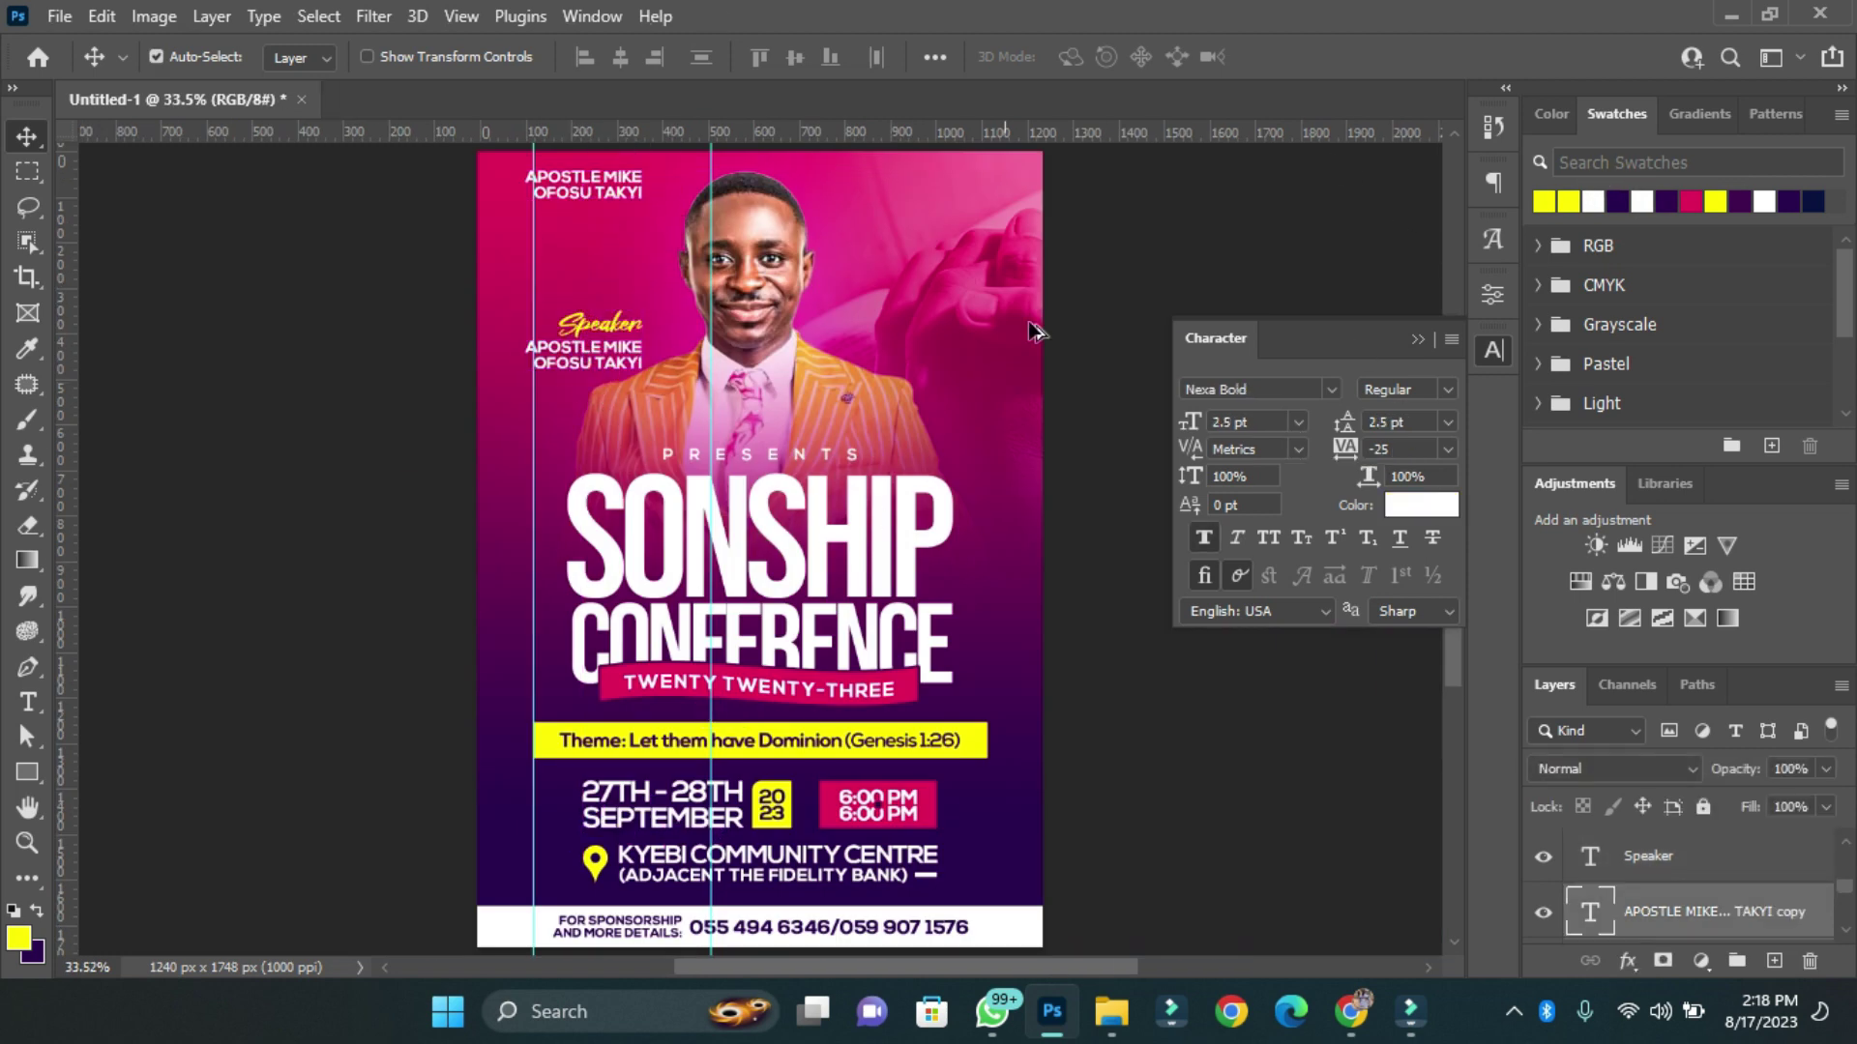
Retype the top text copy as 'Rhema Foundation' and commit it.
click(1494, 181)
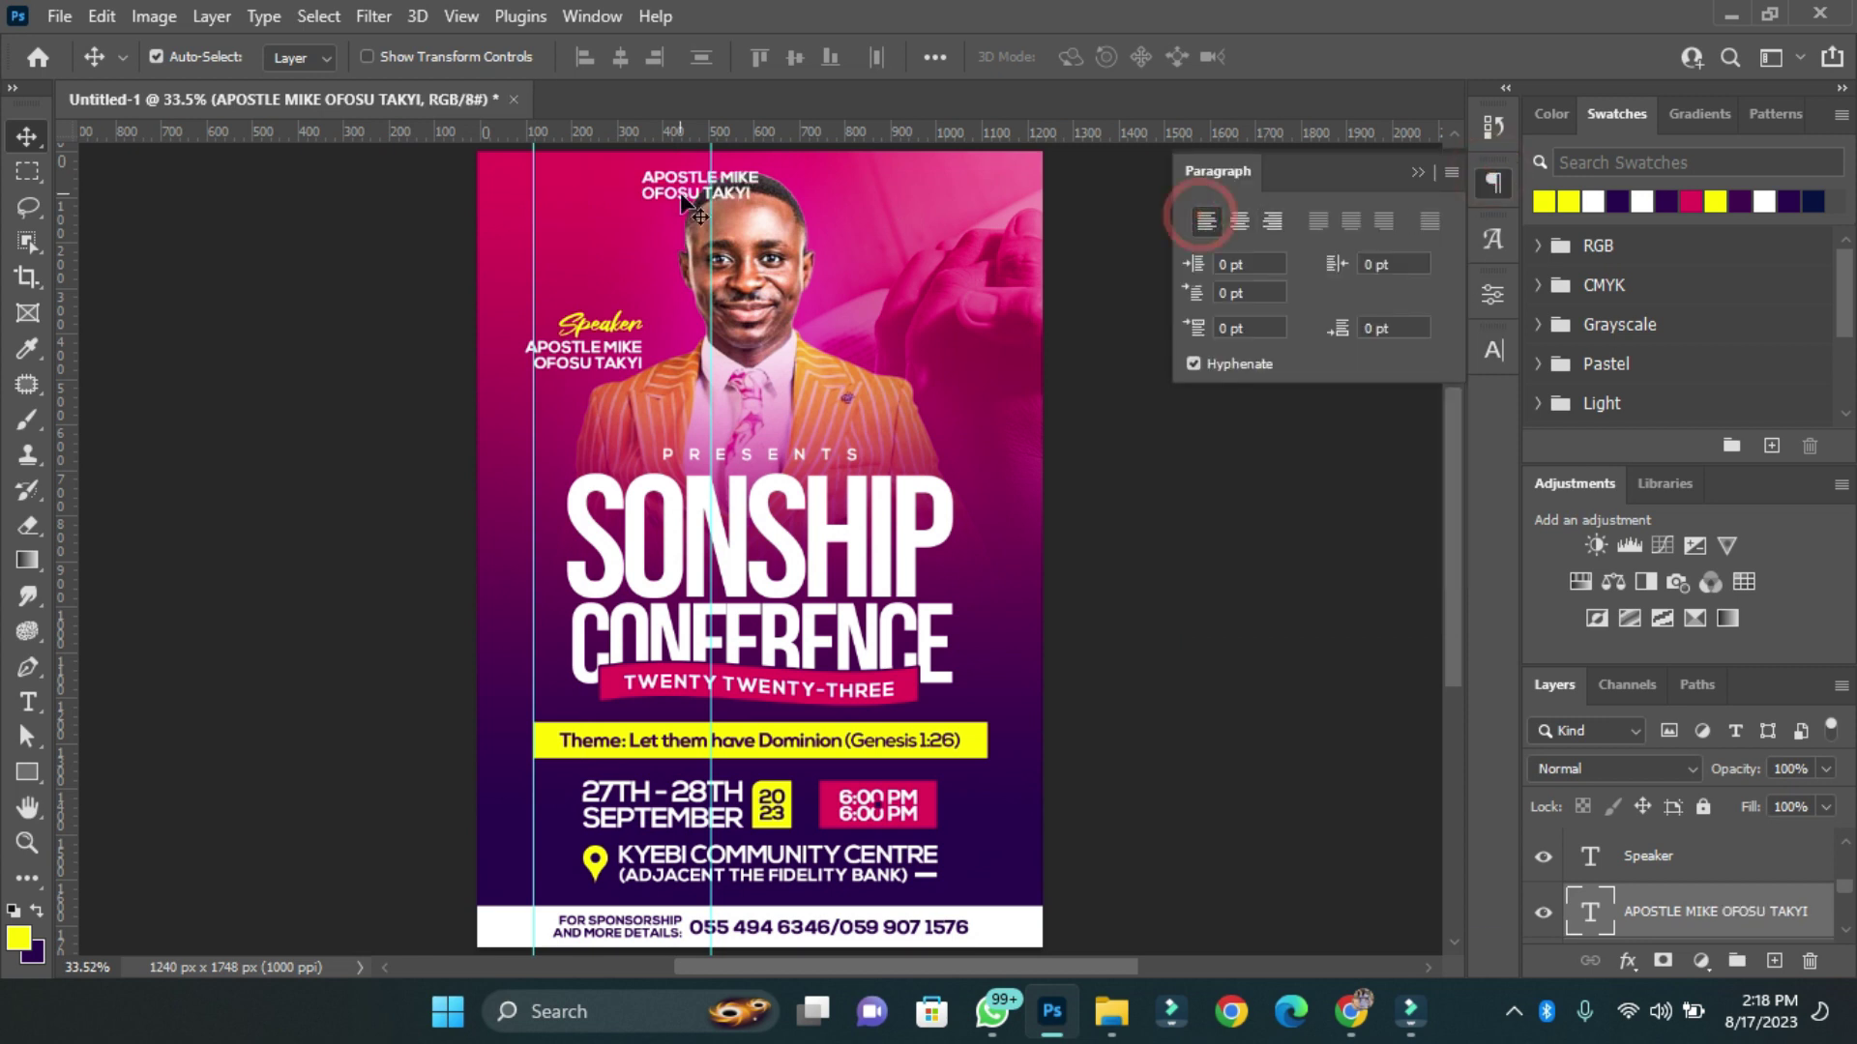
double_click(580, 184)
text(Rhema)
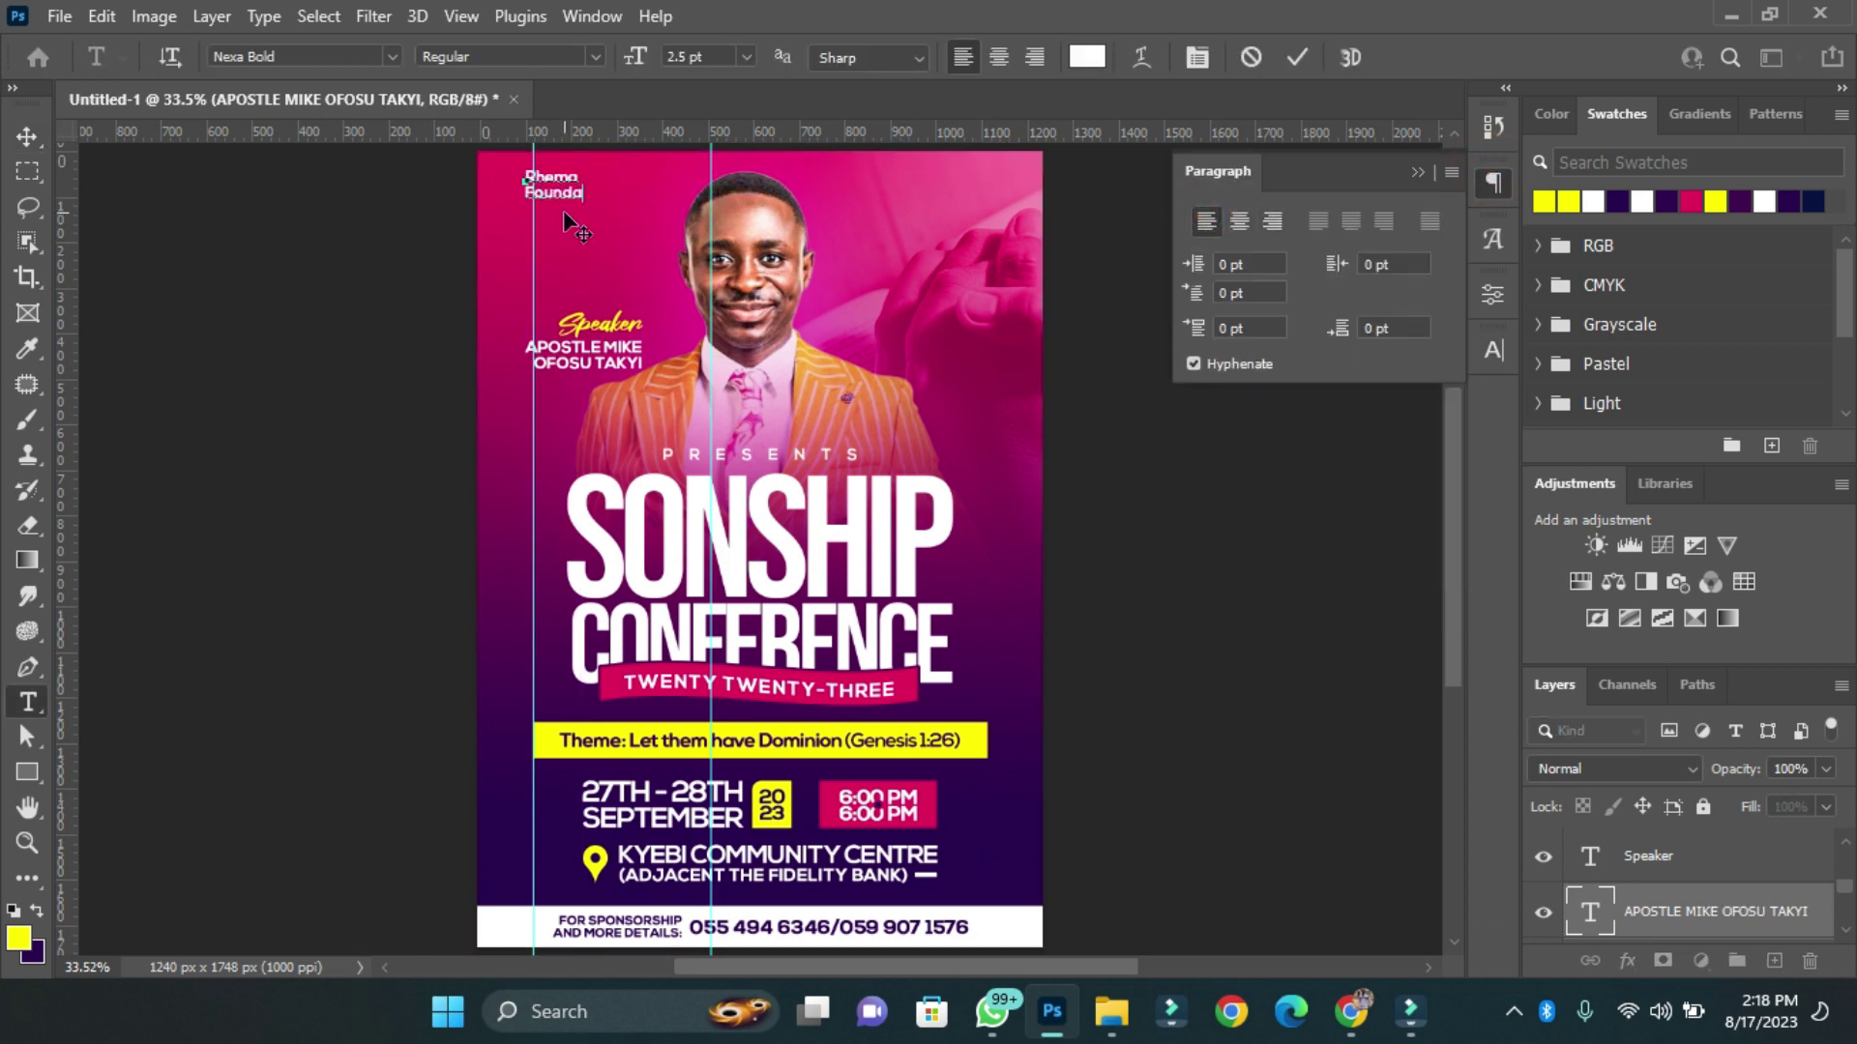
key(Delete)
key(ctrl+Return)
key(v)
Shift the speaker photo and the Speaker label with name slightly downward.
scroll(647, 151, up, 3)
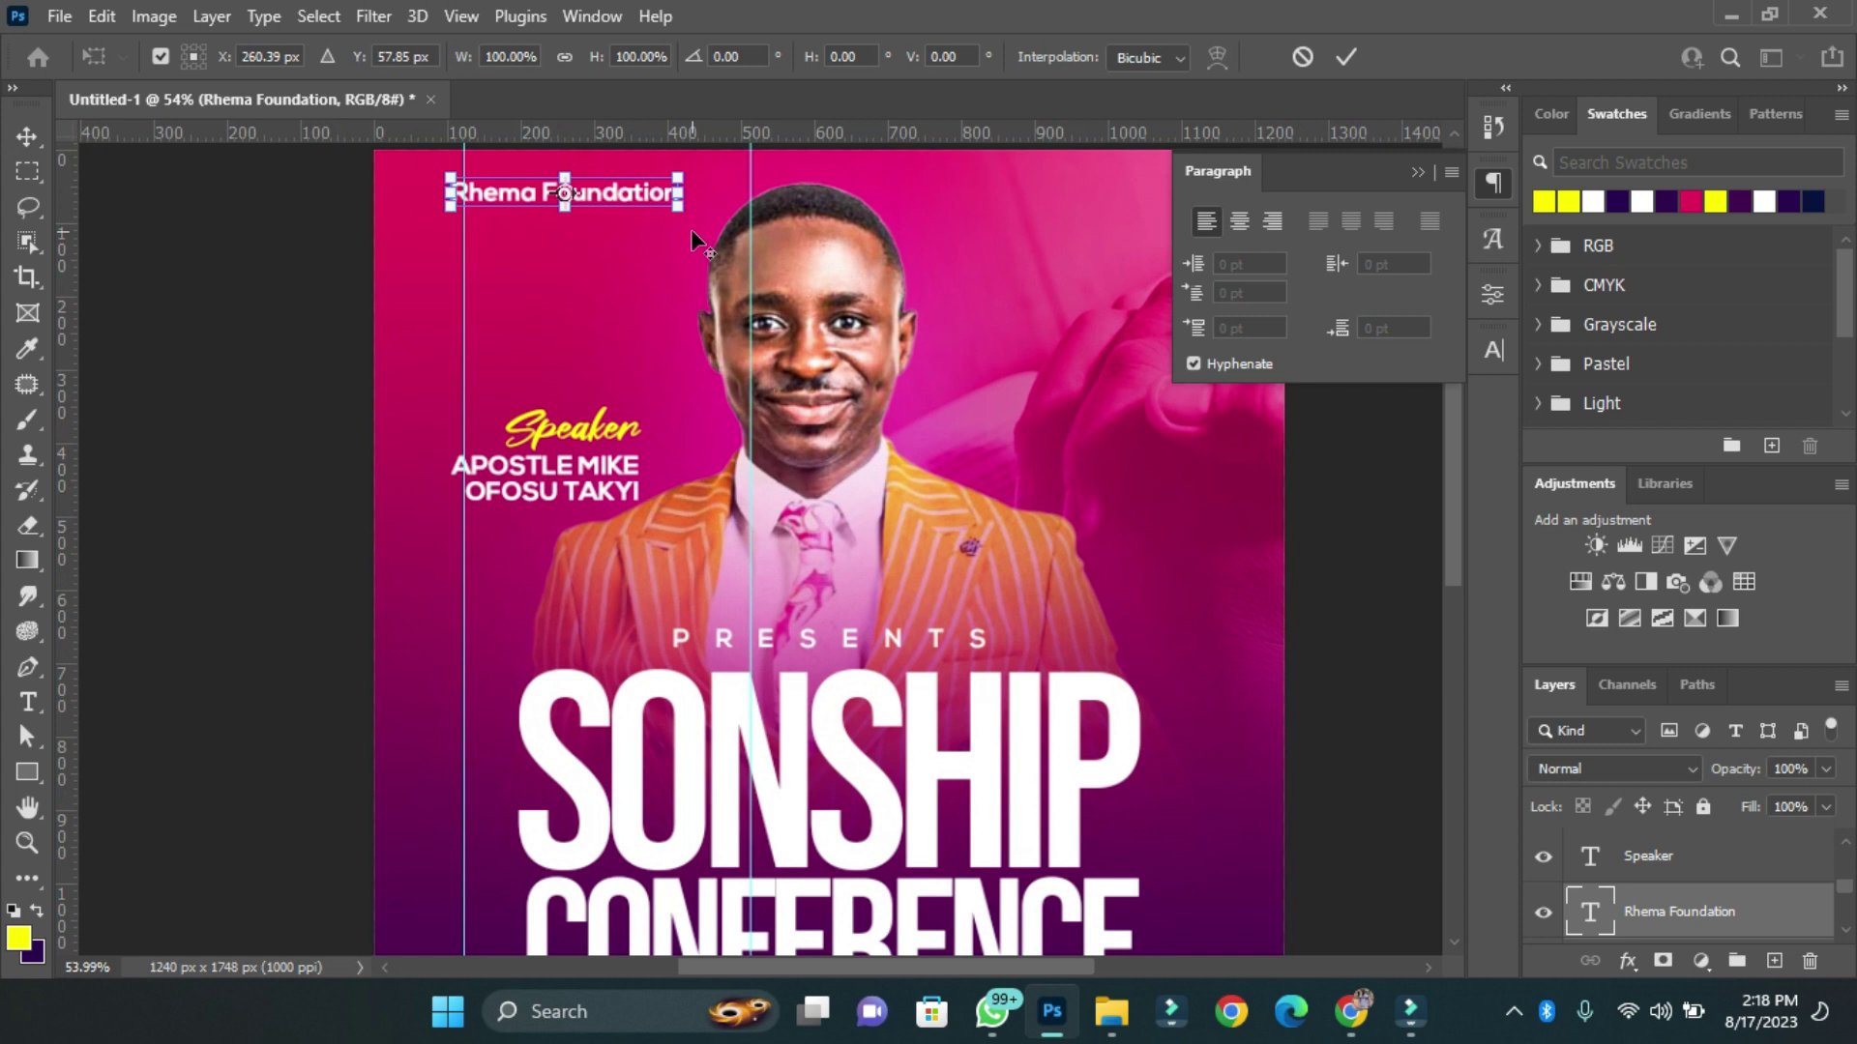
drag(848, 392, 848, 416)
click(542, 430)
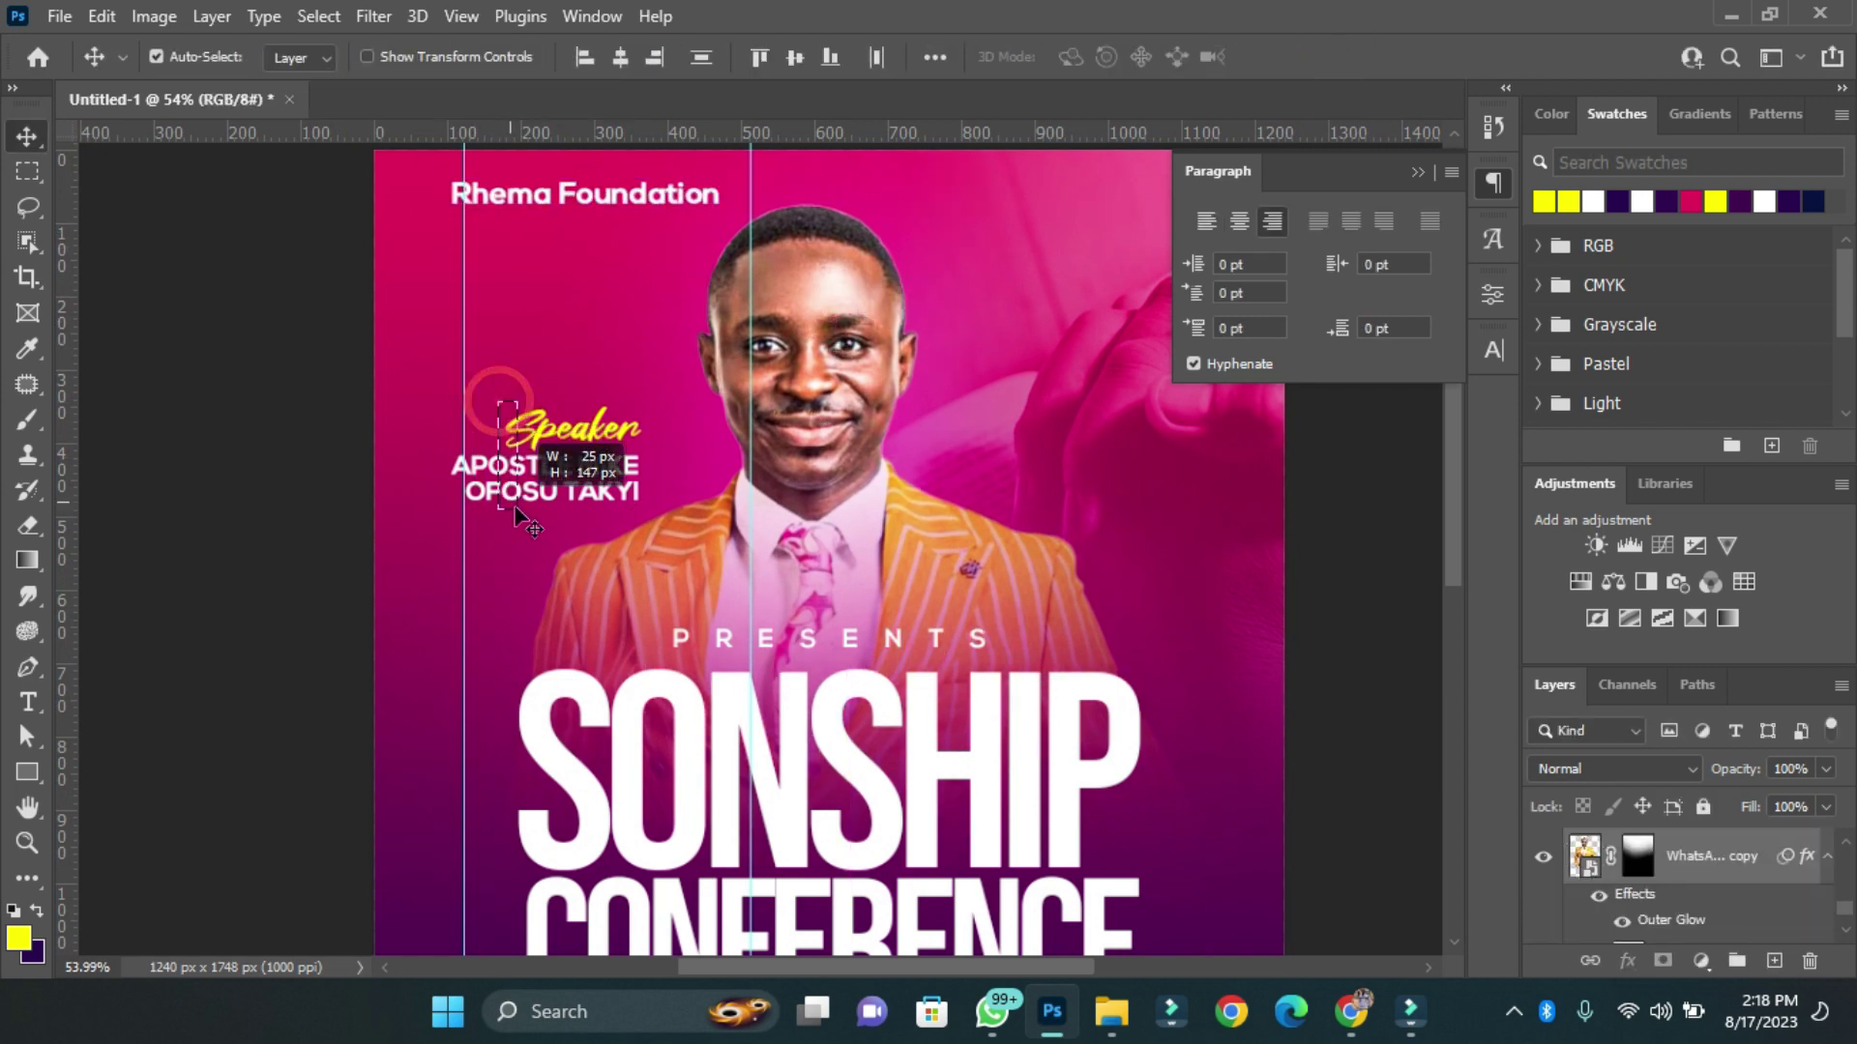
drag(541, 430, 541, 450)
scroll(527, 249, down, 3)
Centre the header horizontally on the flyer, centre its text, and set All Caps at 3 pt.
click(581, 178)
key(ctrl+a)
click(1239, 220)
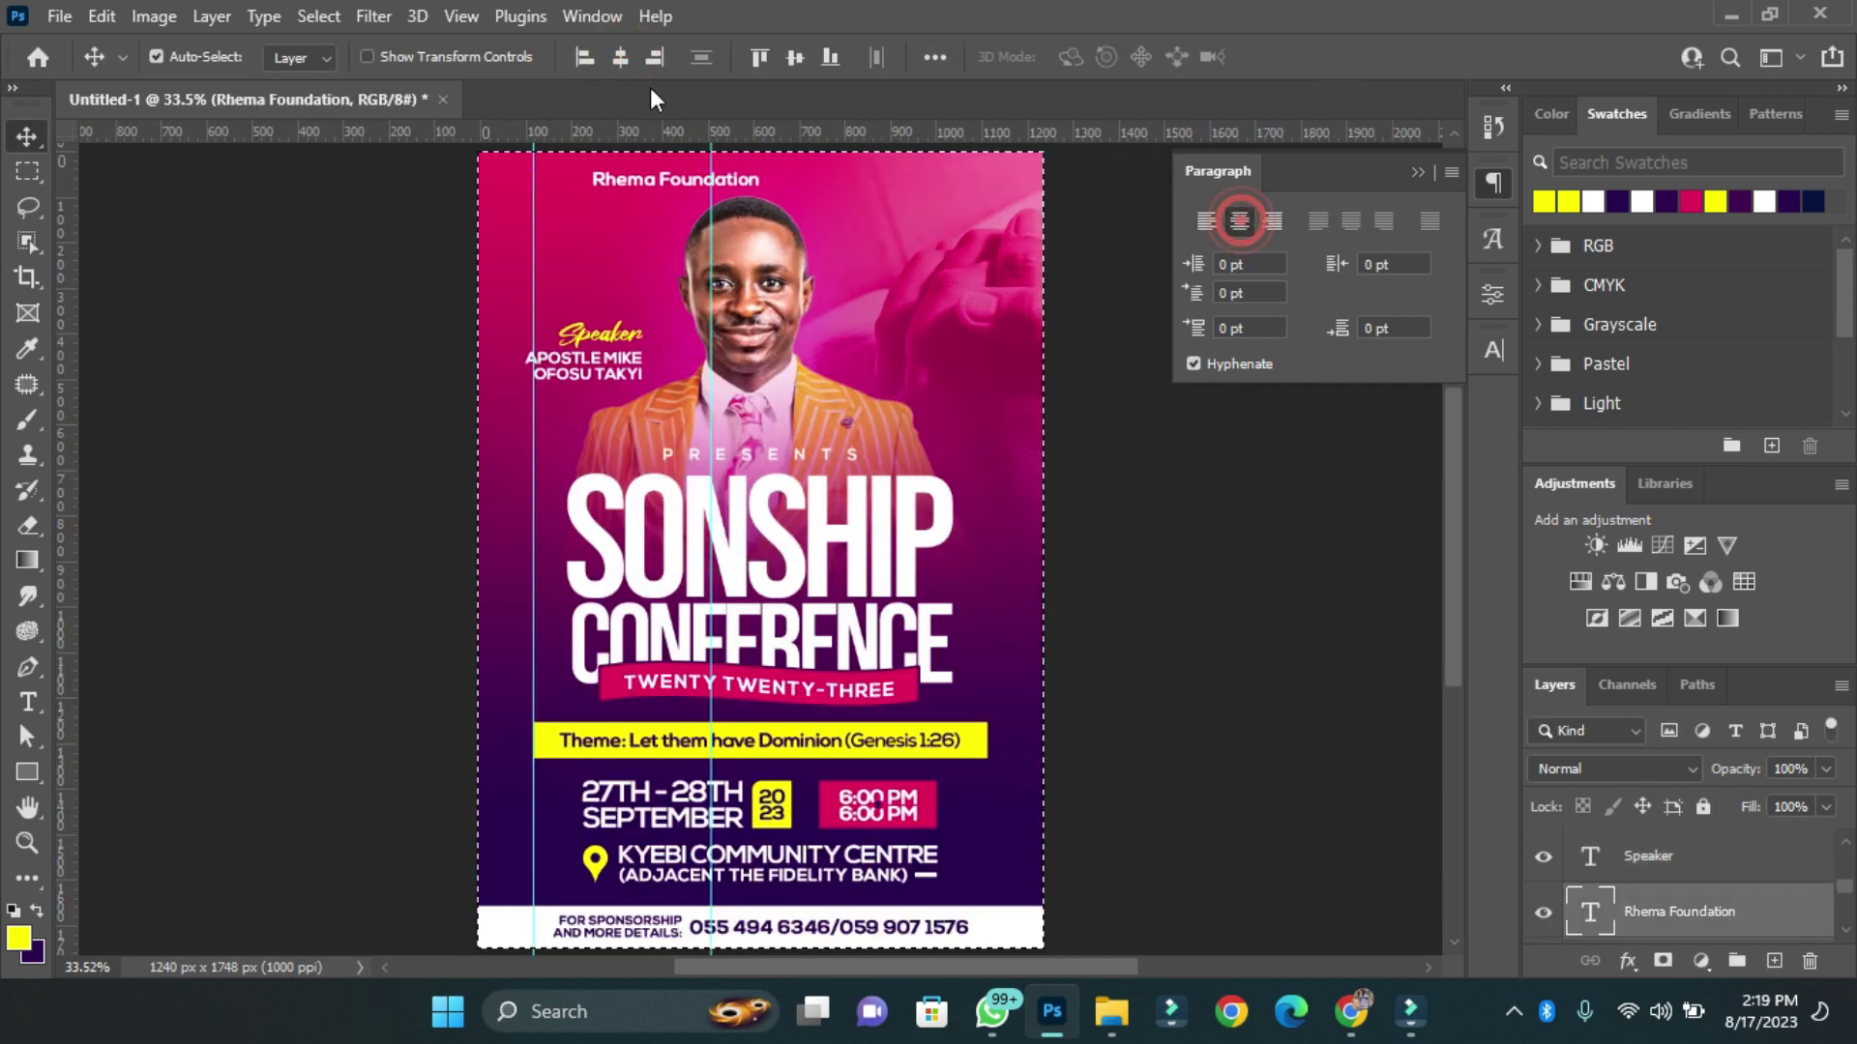
click(620, 56)
click(1494, 350)
click(1268, 538)
click(1248, 421)
text(3)
key(Return)
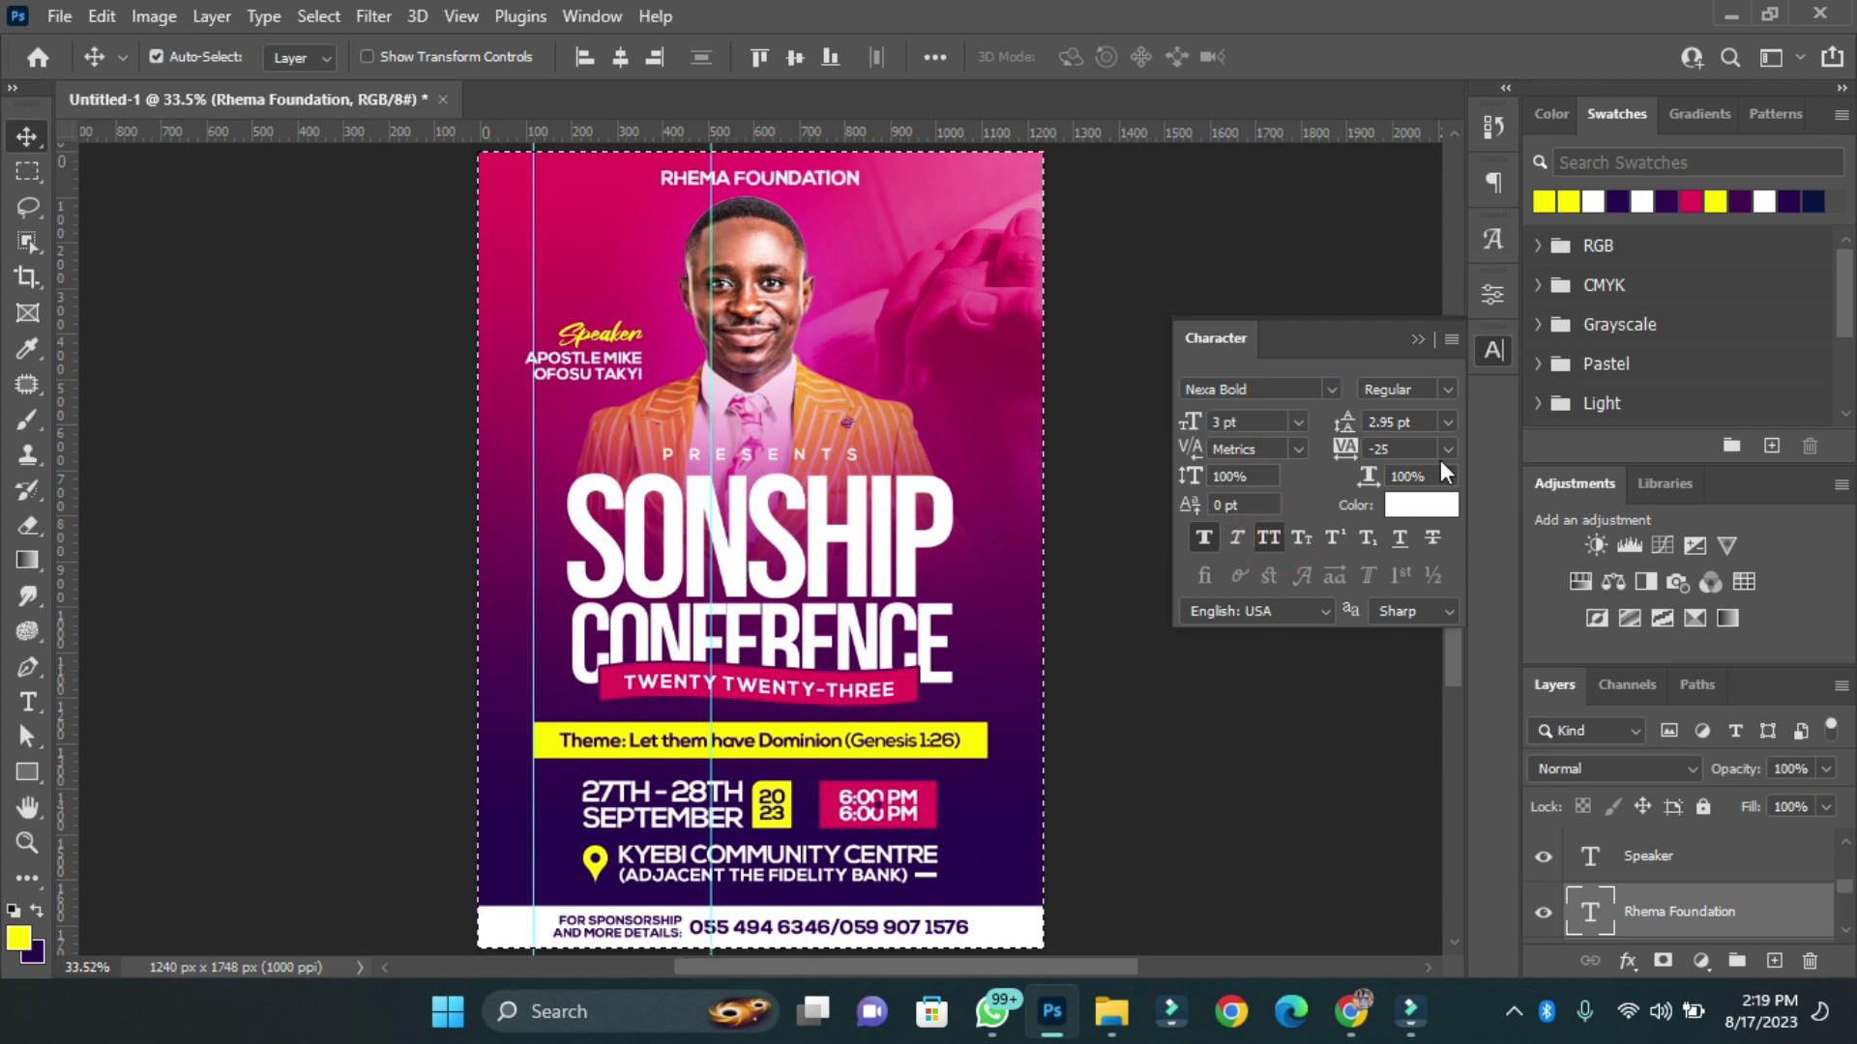
Set the header's letter spacing to 200.
click(1448, 449)
click(1407, 615)
click(1448, 448)
click(1409, 745)
click(1448, 449)
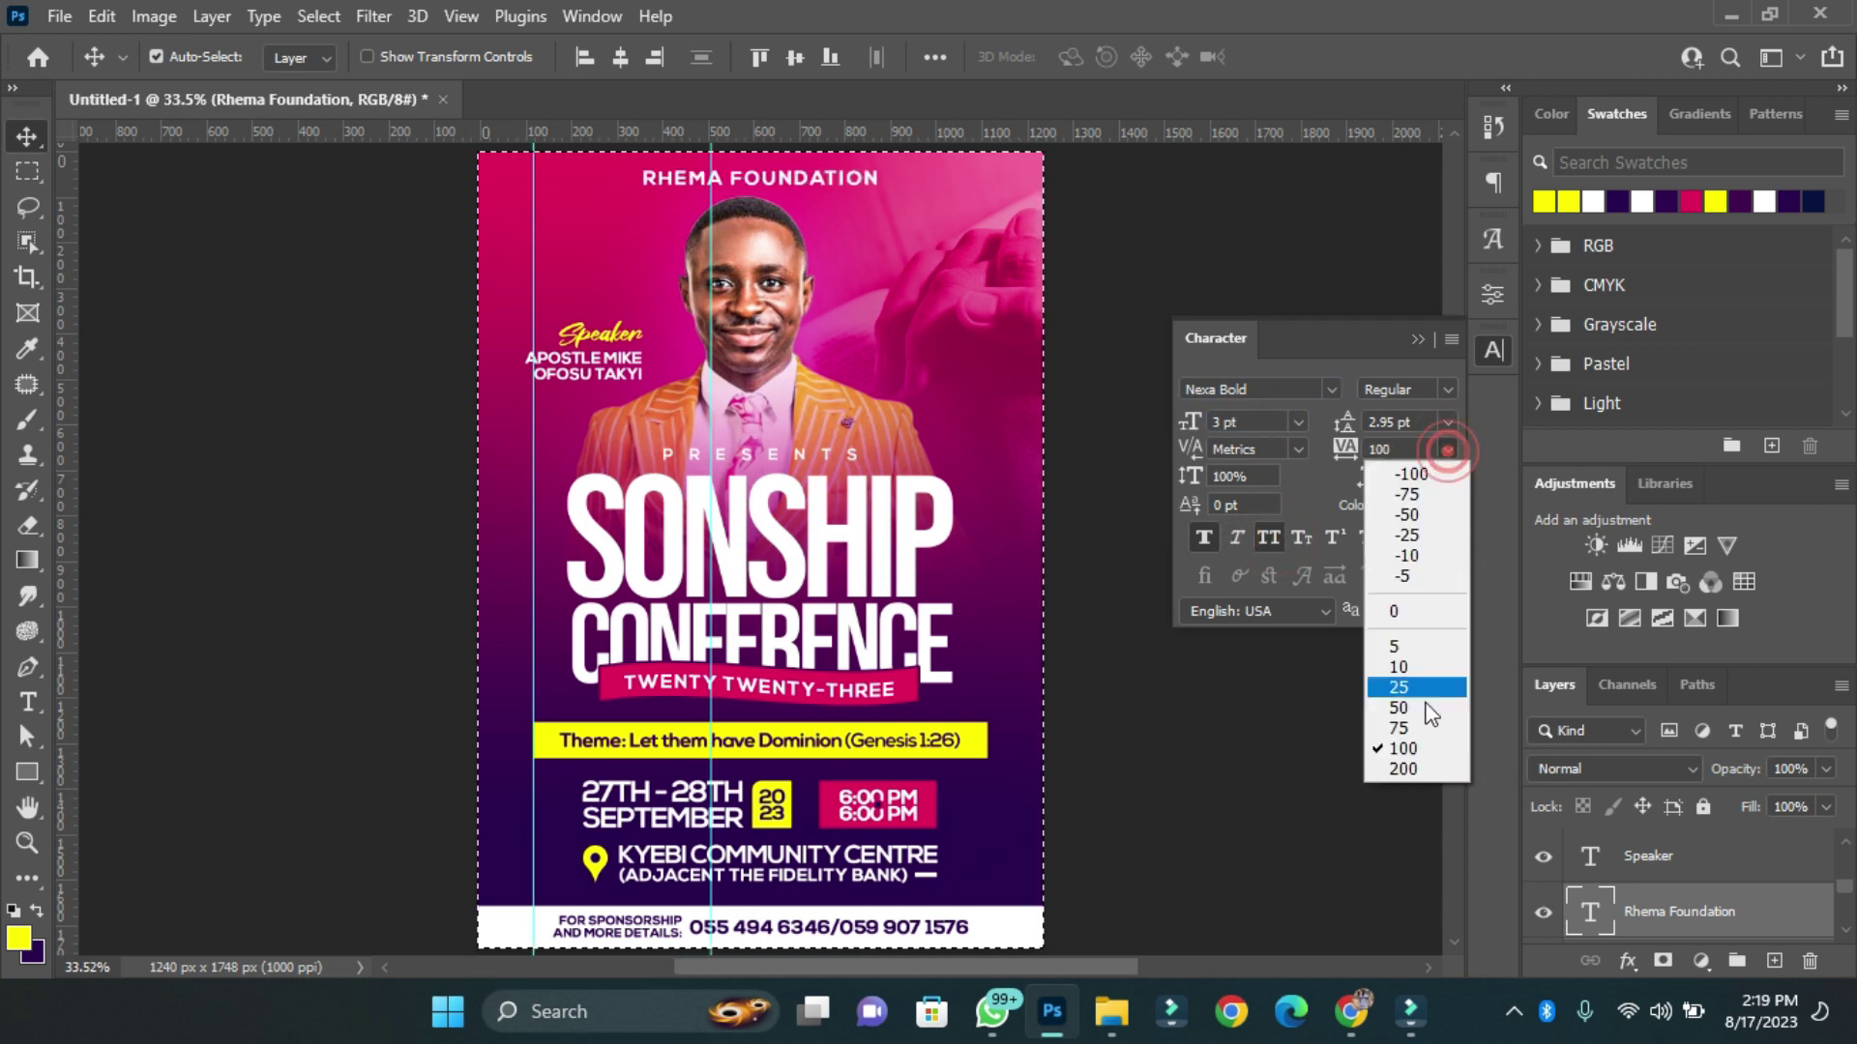
click(1409, 764)
key(ctrl)
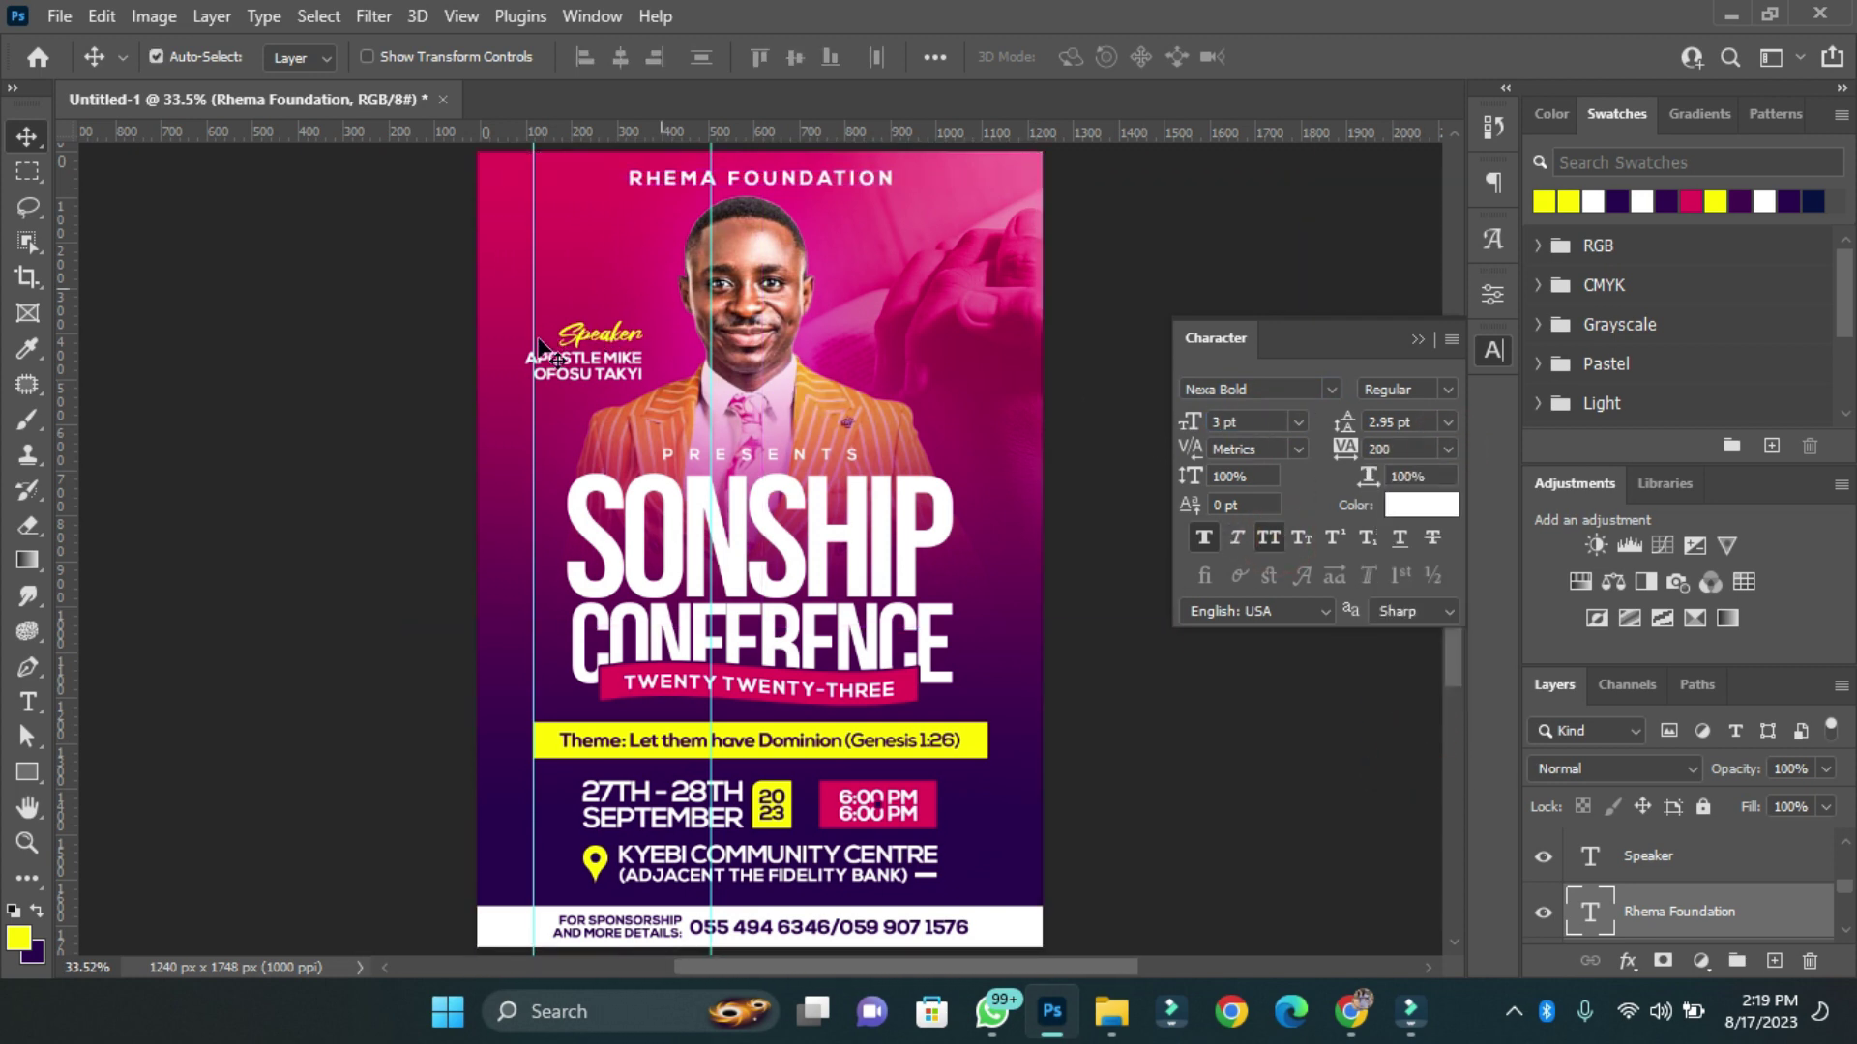